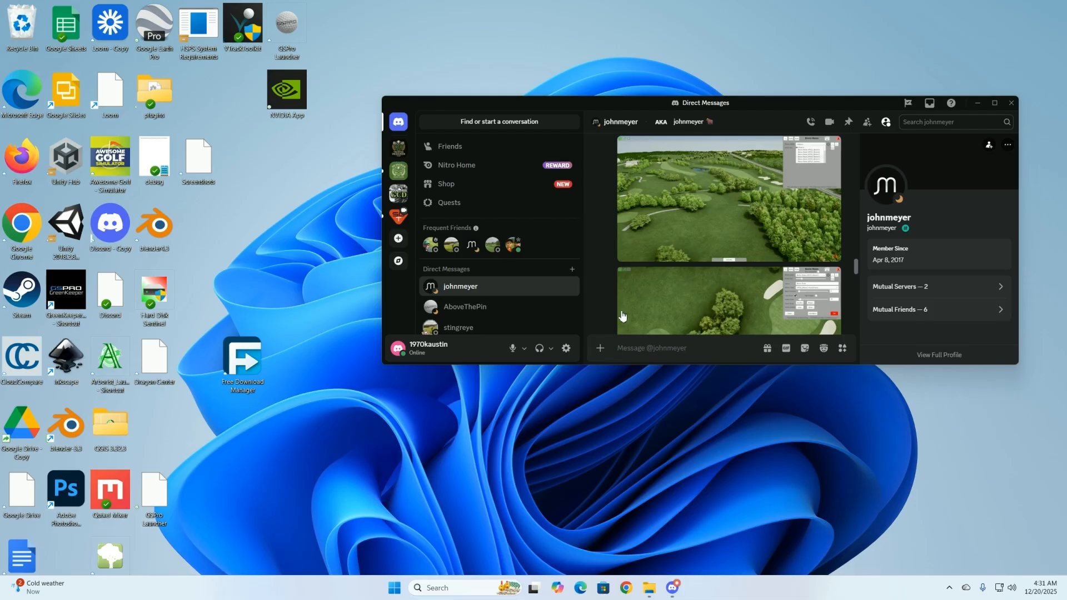
Examine the two golf course screenshots in the Discord conversation, one with the biome mask list and one with the tree cluster.
{"action": "left_click", "coordinate": [726, 218]}
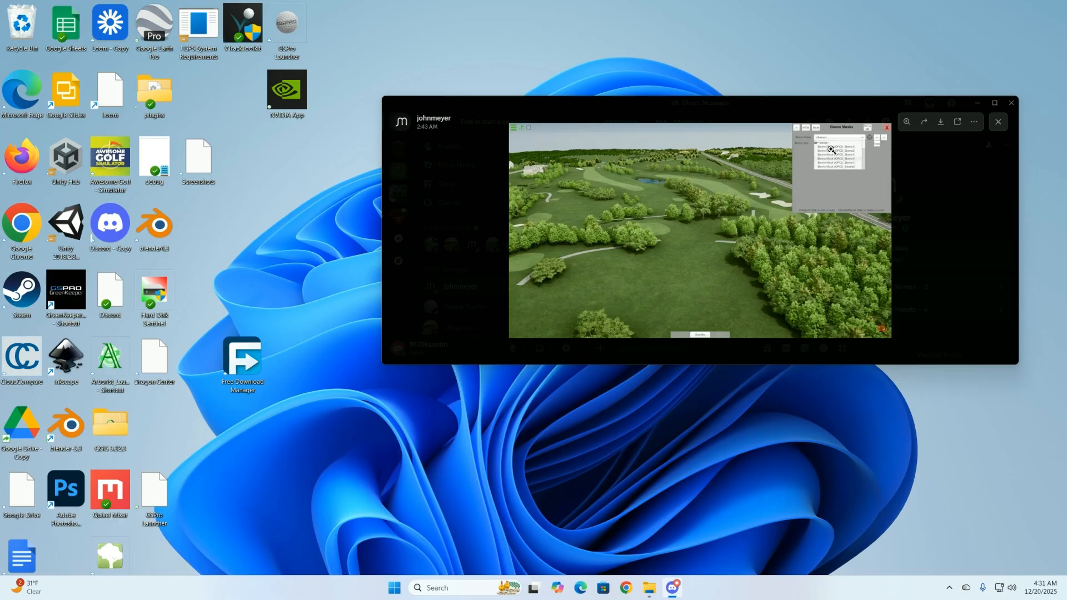
{"action": "left_click", "coordinate": [982, 303]}
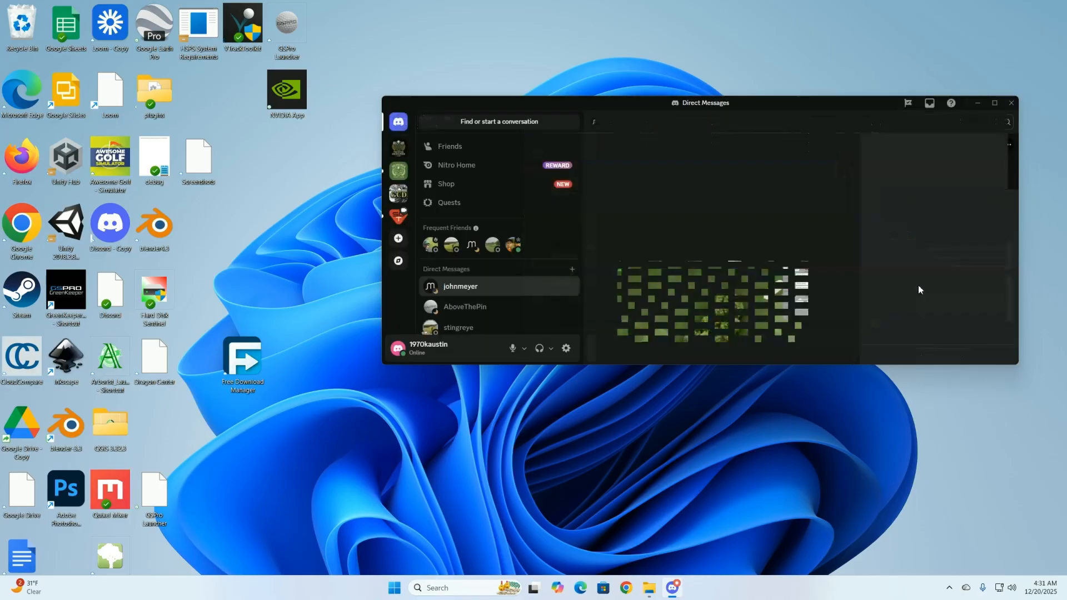
{"action": "left_click", "coordinate": [763, 296]}
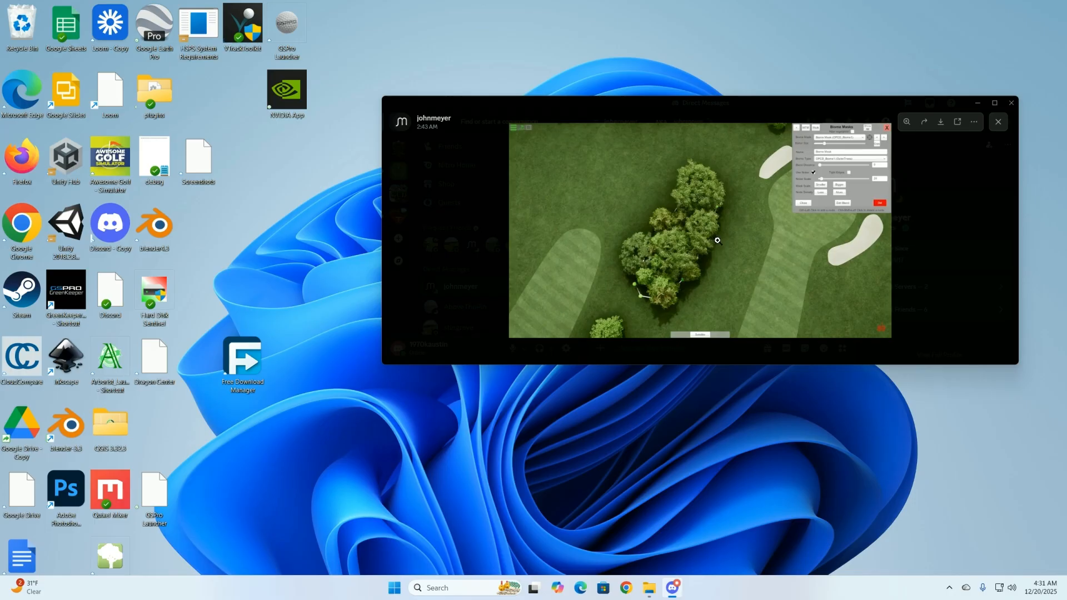
{"action": "left_click", "coordinate": [981, 315]}
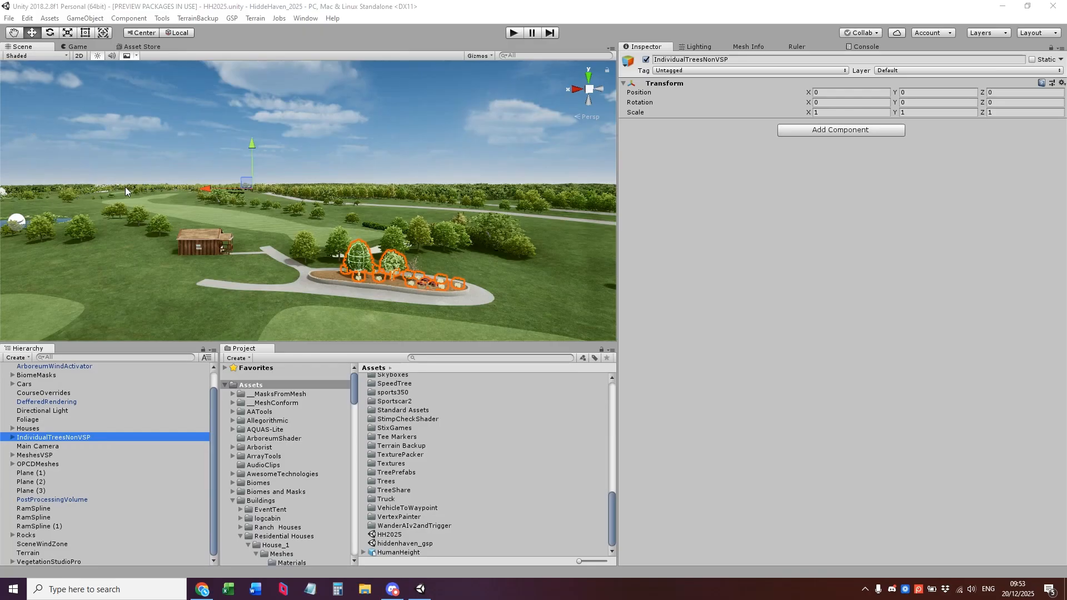
Save a copy of the open Unity scene as HH2025_vspro in the project's Assets folder.
{"action": "left_click", "coordinate": [10, 18]}
{"action": "left_click", "coordinate": [44, 72]}
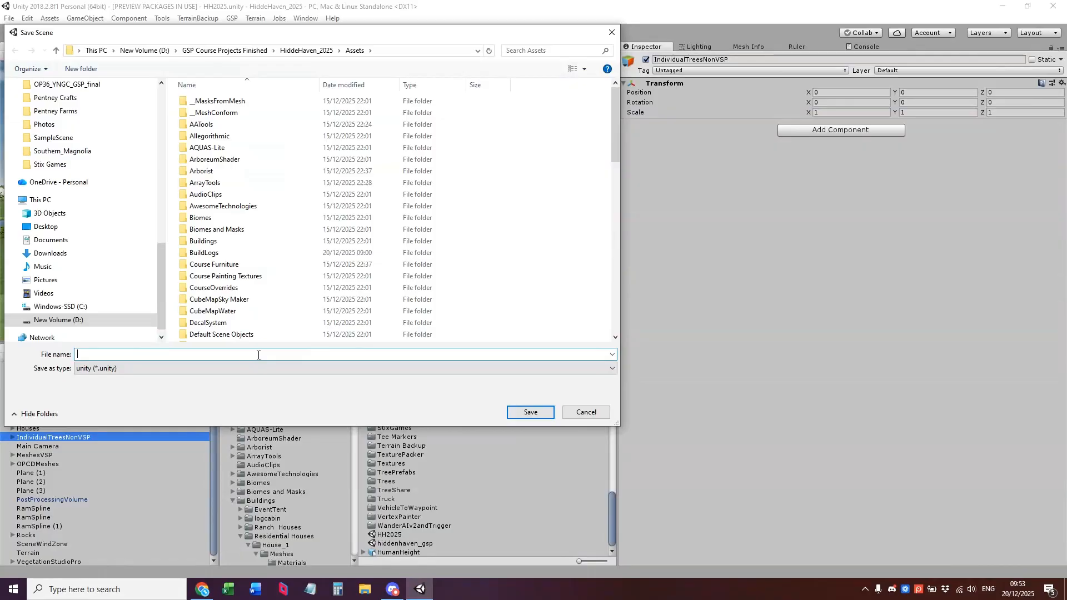
{"action": "type", "text": "HH2025_vspro"}
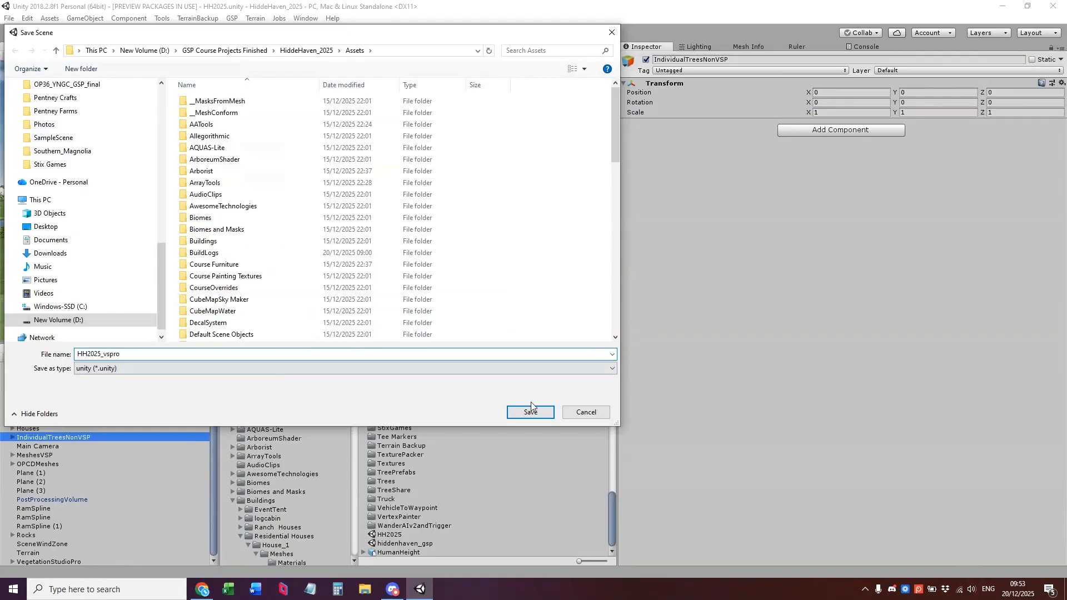
{"action": "left_click", "coordinate": [538, 411]}
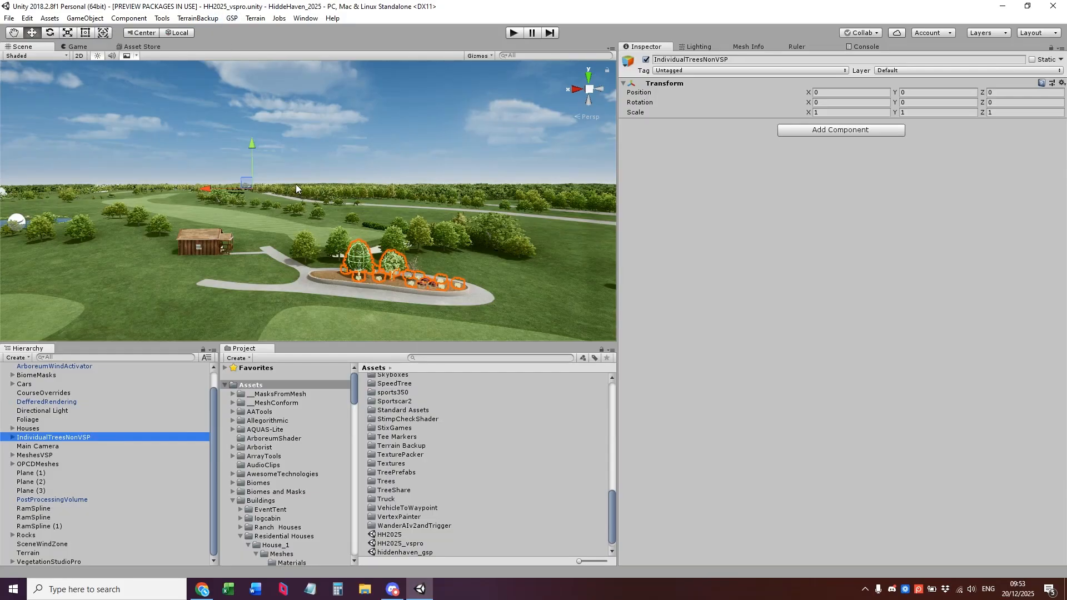
Search the project assets for "hh", reopen the original HH2025 scene and clear the search.
{"action": "left_click", "coordinate": [453, 356]}
{"action": "type", "text": "hh"}
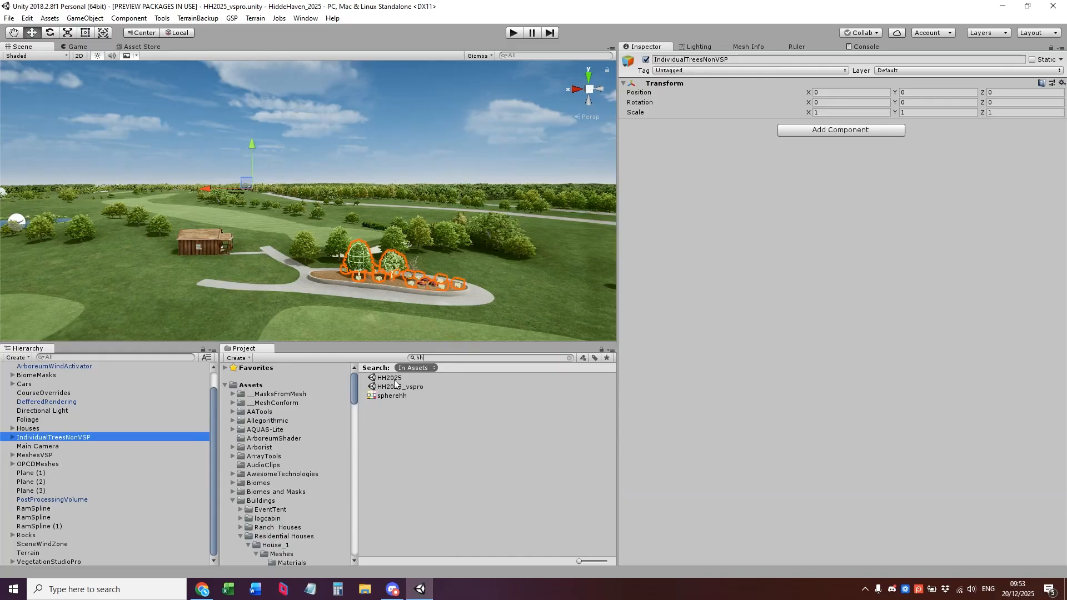
{"action": "left_click", "coordinate": [394, 379]}
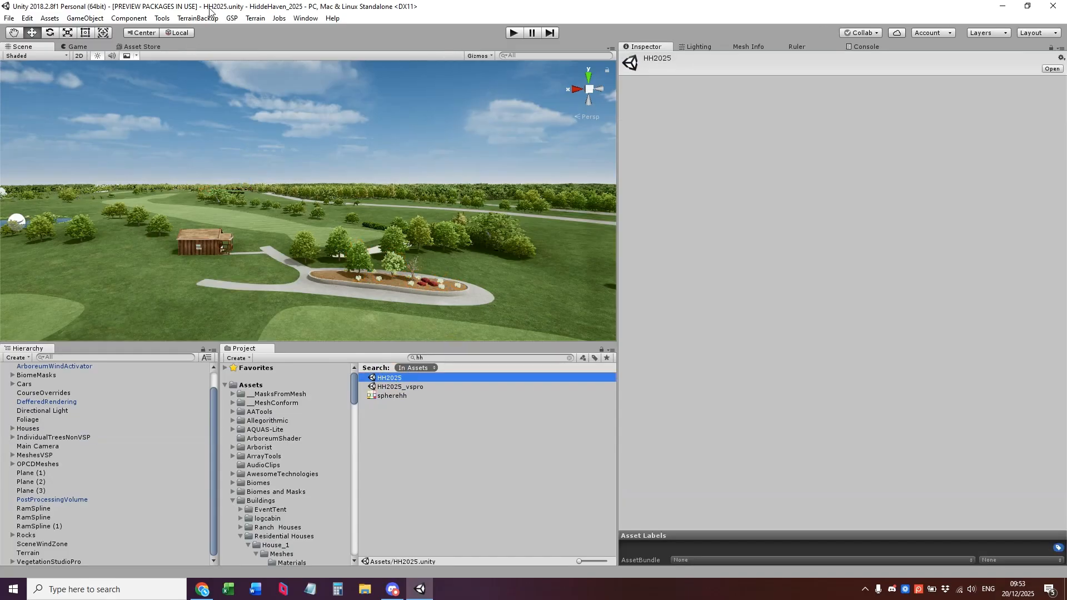
{"action": "left_click", "coordinate": [570, 358]}
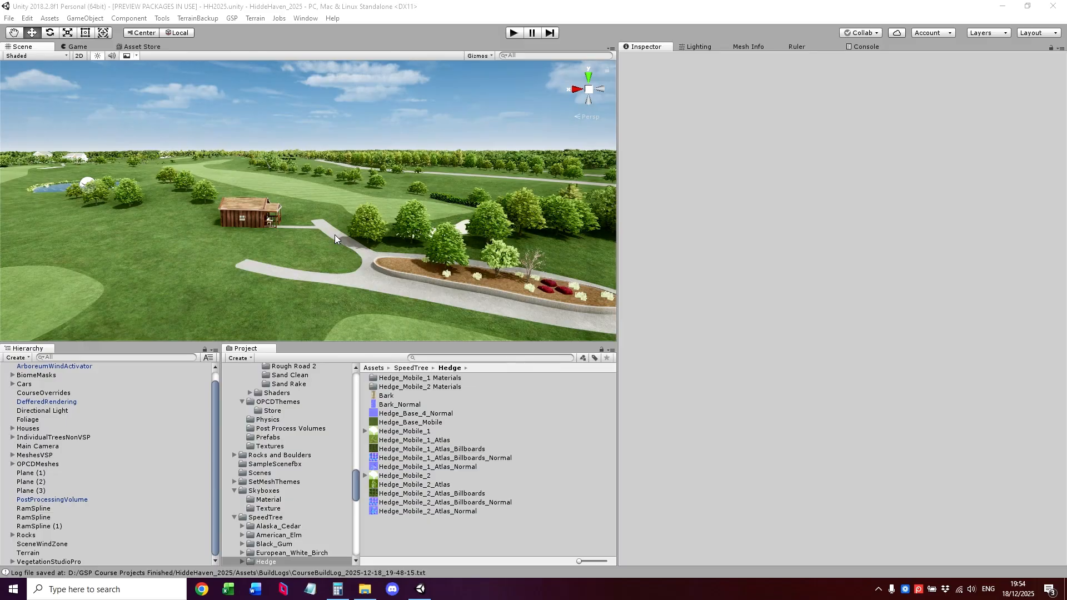
Inspect the biome packages of VegetationSystemPro under VegetationStudioPro and the planting in the IndividualTreesNonVSP group.
{"action": "left_click", "coordinate": [78, 560]}
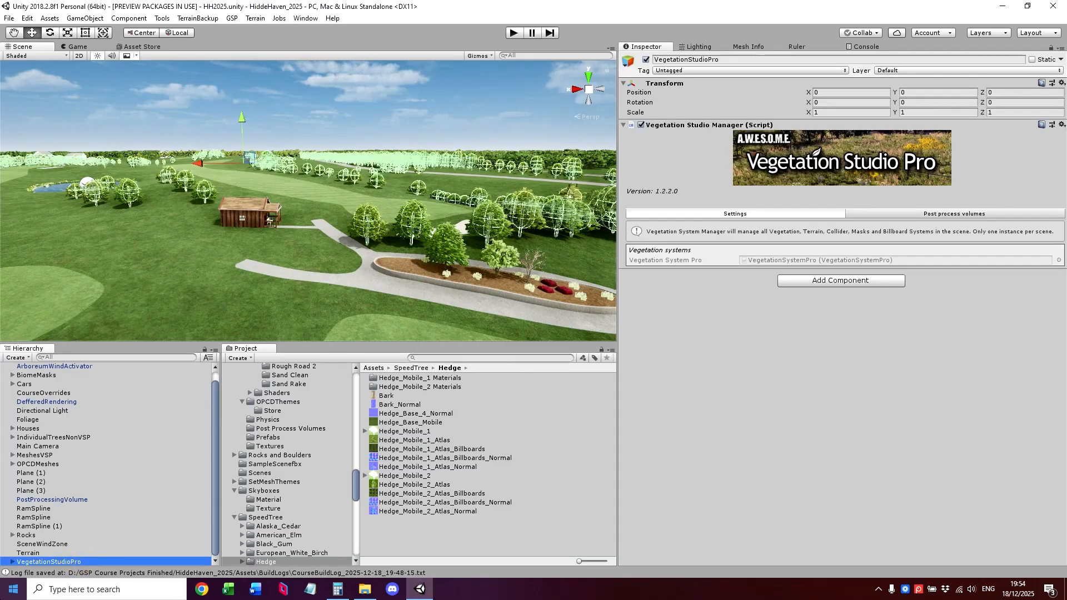
{"action": "left_click", "coordinate": [12, 562]}
{"action": "scroll", "coordinate": [76, 518], "scroll_direction": "down", "scroll_amount": 1}
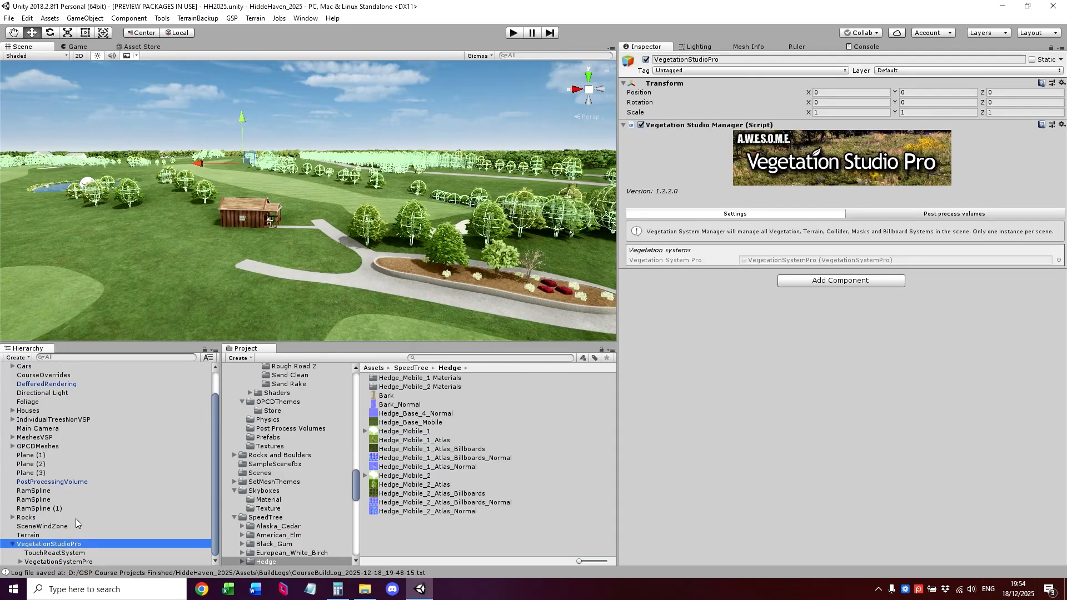
{"action": "left_click", "coordinate": [86, 561]}
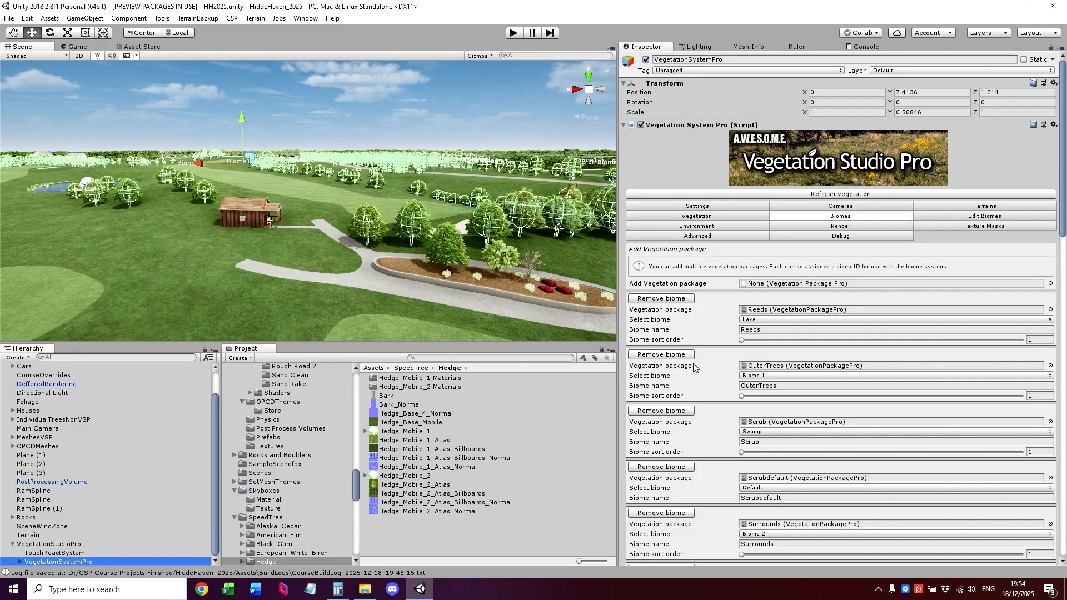
{"action": "scroll", "coordinate": [854, 127], "scroll_direction": "down", "scroll_amount": 5}
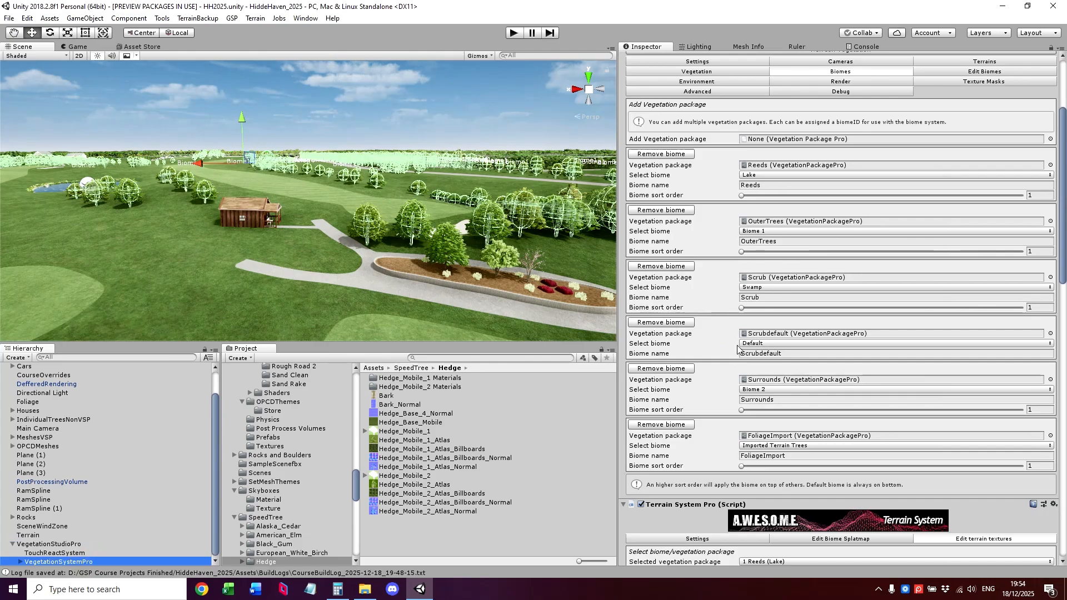
{"action": "scroll", "coordinate": [821, 245], "scroll_direction": "up", "scroll_amount": 5}
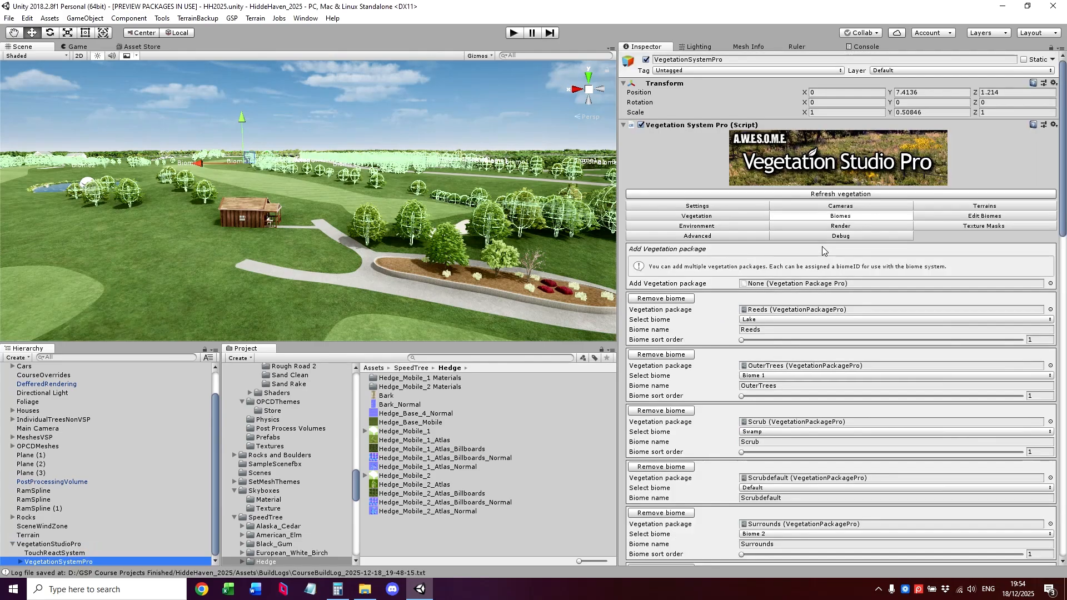
{"action": "left_click", "coordinate": [69, 420]}
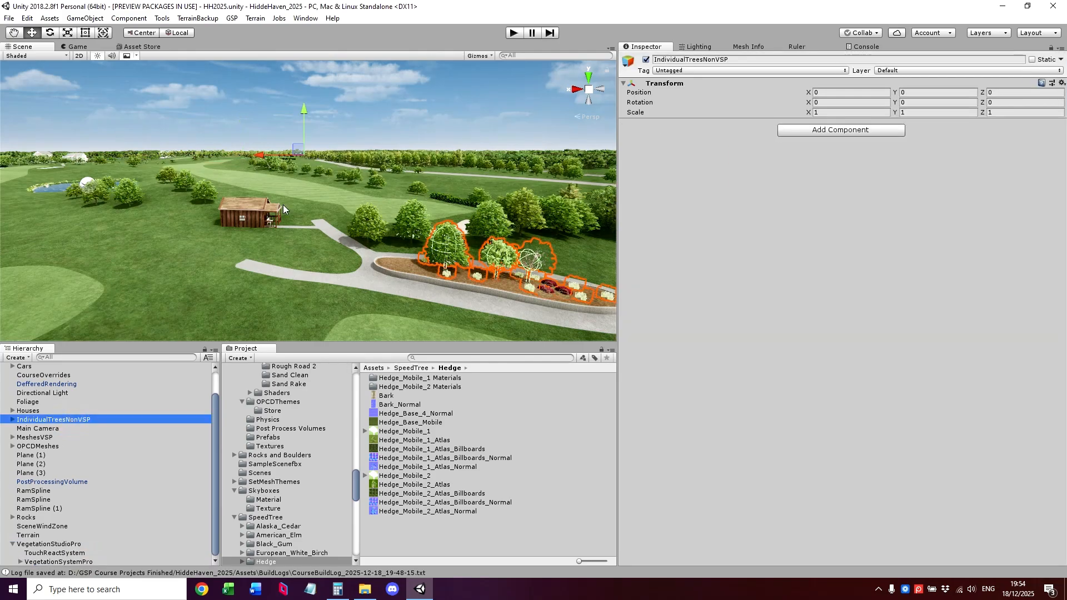
{"action": "right_click_drag", "start_coordinate": [282, 204], "coordinate": [339, 217]}
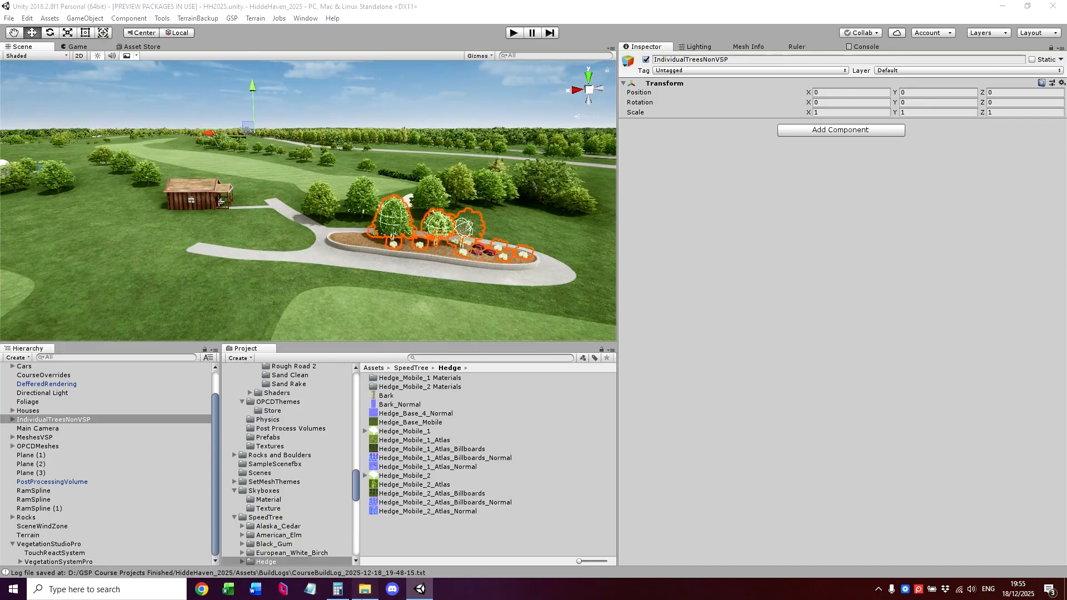
Switch to Arborist and load the course file HH2025.gspcrse from the HH2025 course folder.
{"action": "left_click", "coordinate": [364, 589]}
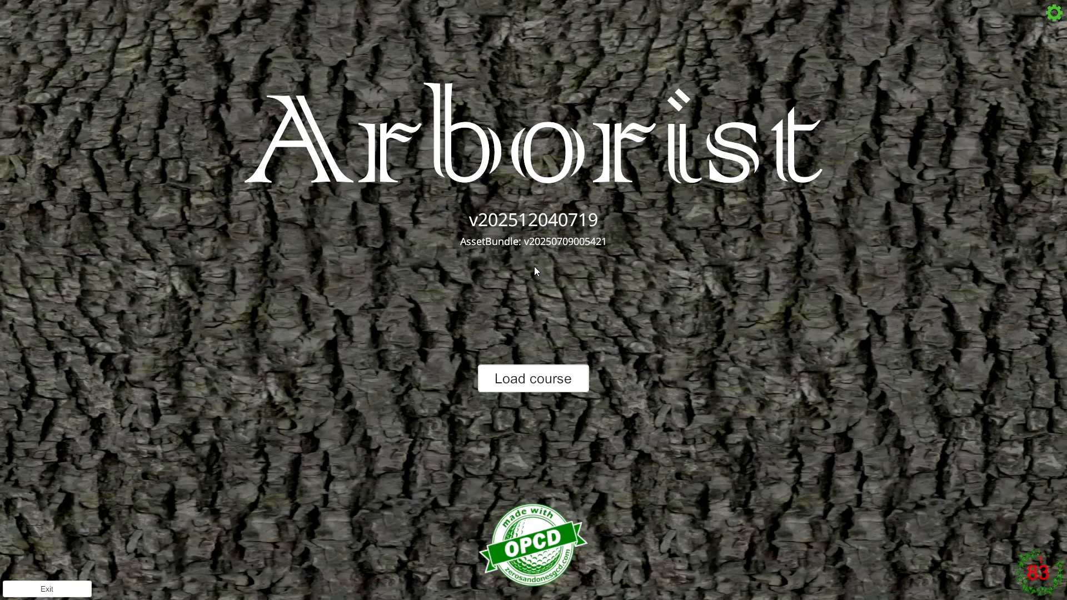
{"action": "left_click", "coordinate": [545, 387]}
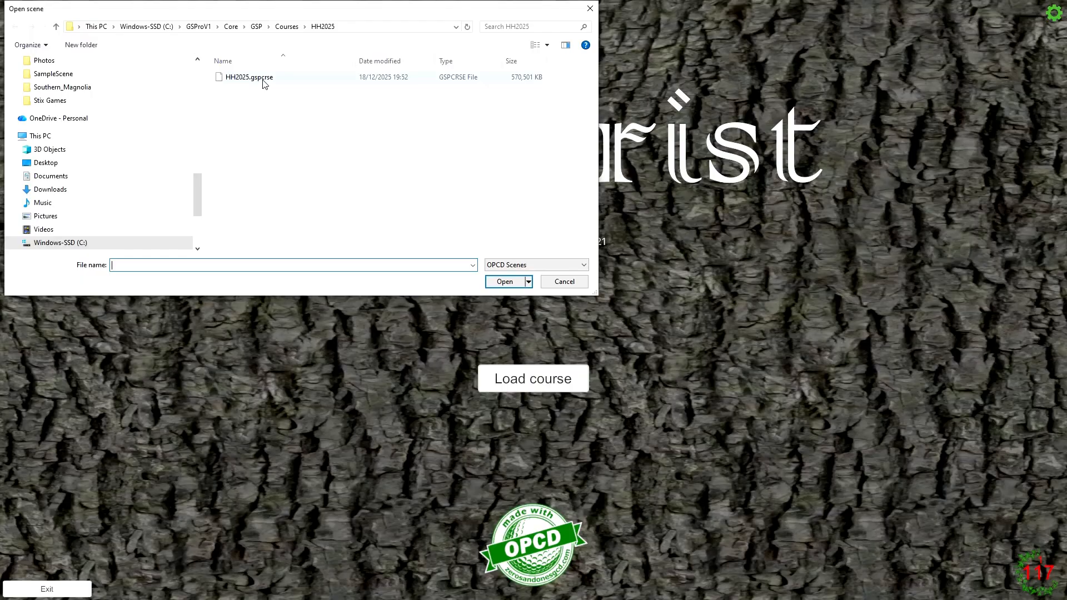
{"action": "double_click", "coordinate": [263, 81]}
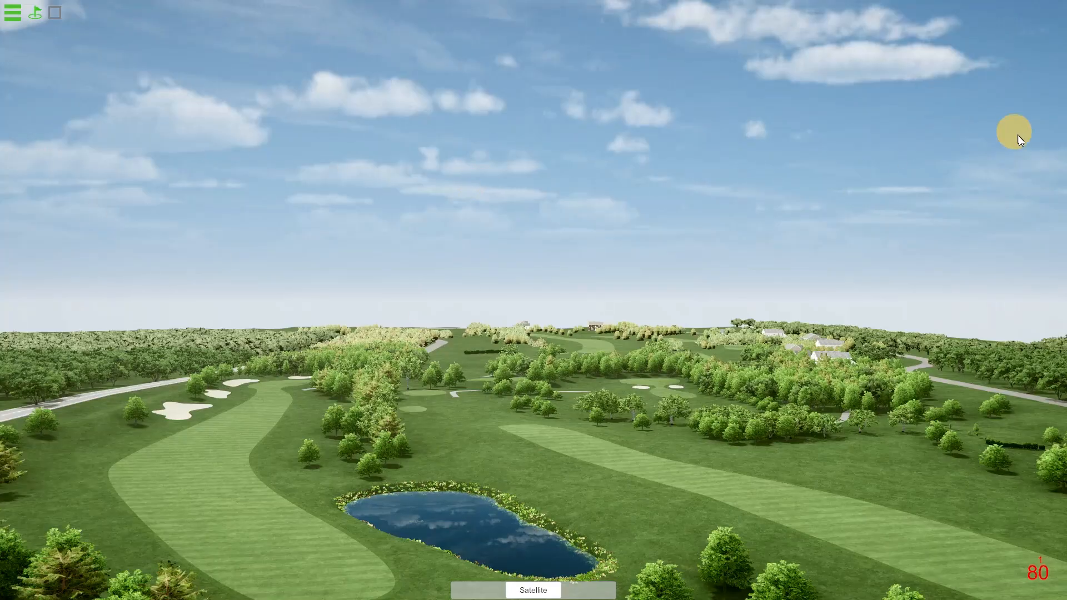
Fly around the loaded course in Arborist to examine its trees, reeds and scrub, comparing them with the Unity scene.
{"action": "right_click_drag", "start_coordinate": [723, 268], "coordinate": [783, 318]}
{"action": "key", "text": "w"}
{"action": "key", "text": "alt+Tab"}
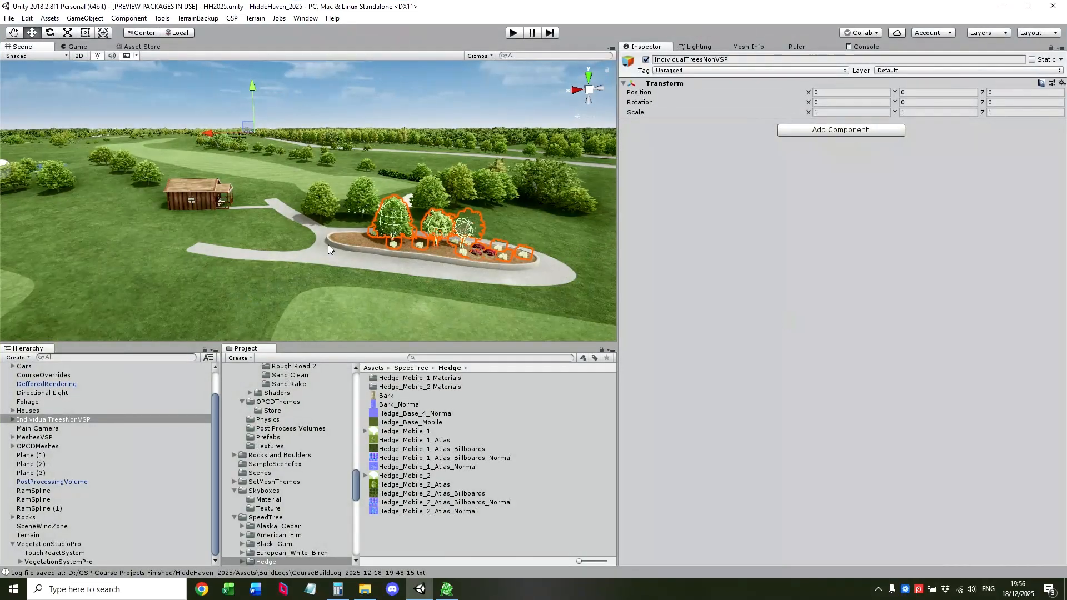
{"action": "key", "text": "alt+Tab"}
{"action": "left_click", "coordinate": [468, 295]}
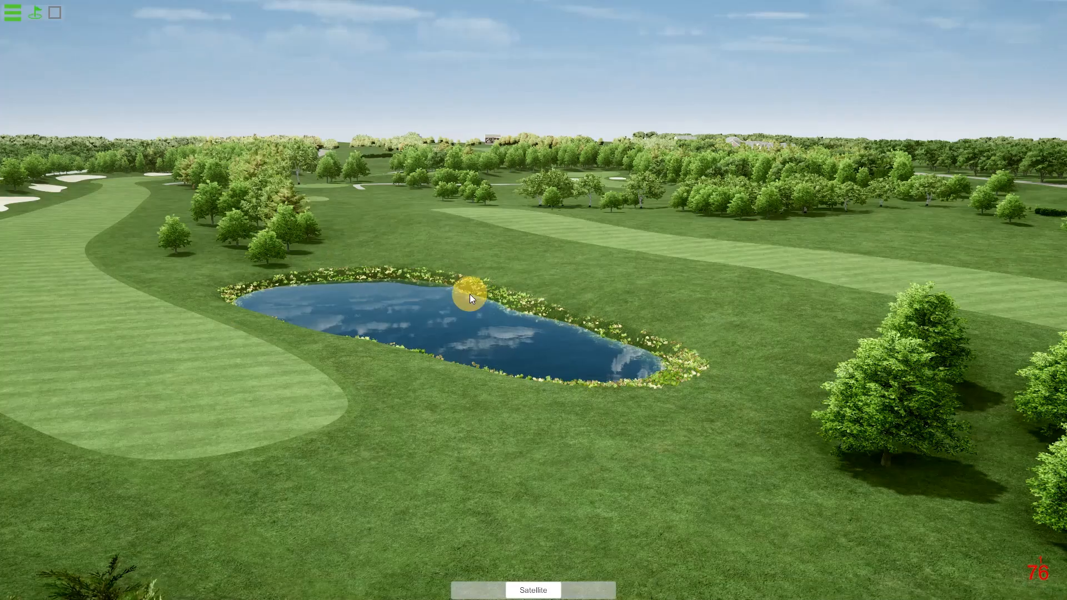
{"action": "left_click_drag", "start_coordinate": [469, 294], "coordinate": [1058, 287]}
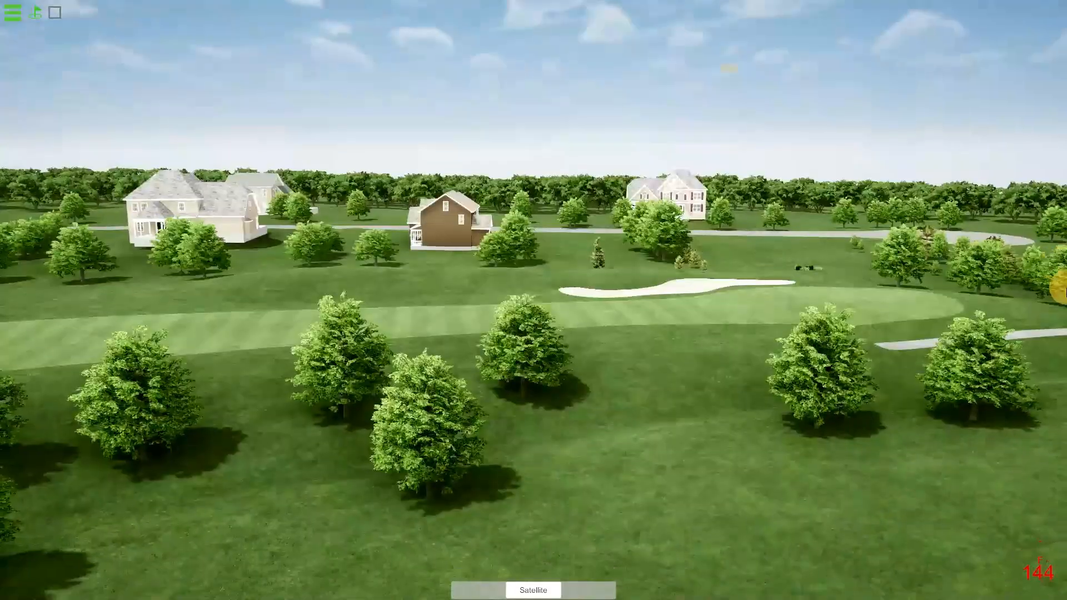
{"action": "left_click_drag", "start_coordinate": [704, 339], "coordinate": [1029, 351]}
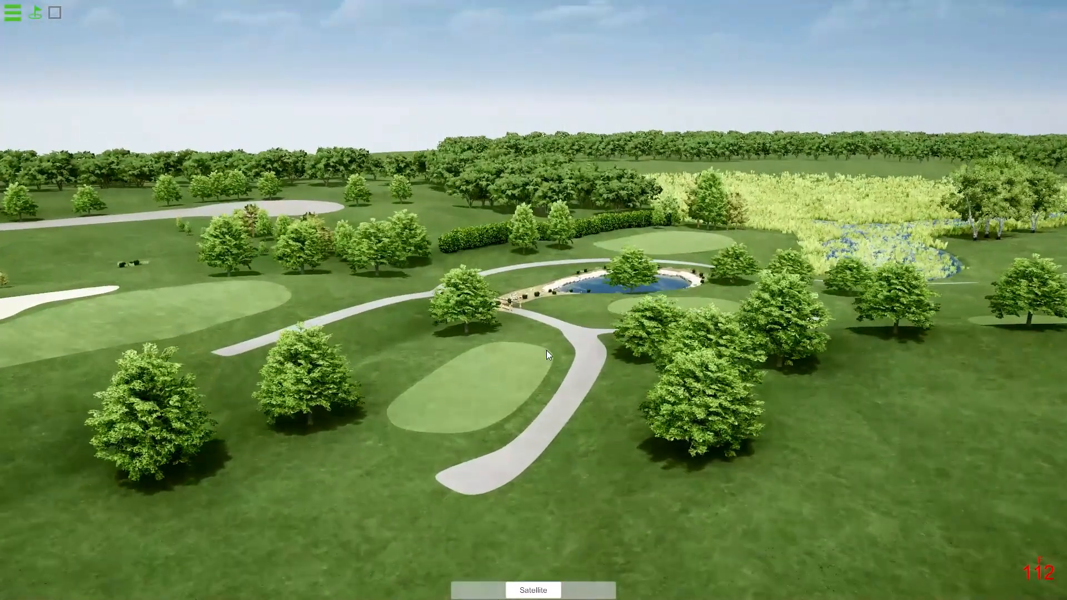
{"action": "left_click_drag", "start_coordinate": [546, 350], "coordinate": [917, 375]}
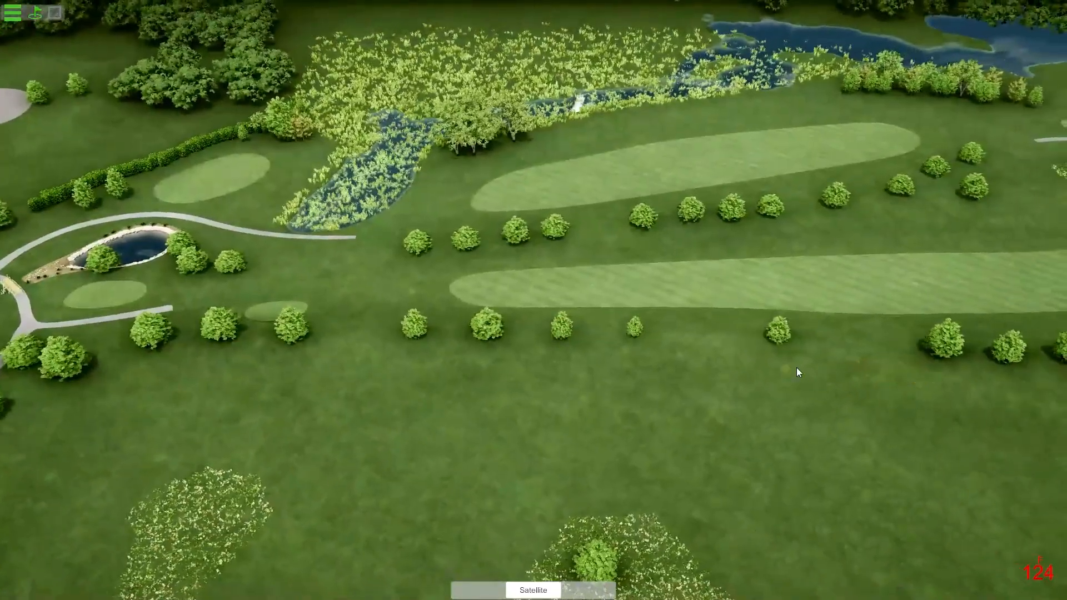
{"action": "left_click_drag", "start_coordinate": [796, 368], "coordinate": [328, 239]}
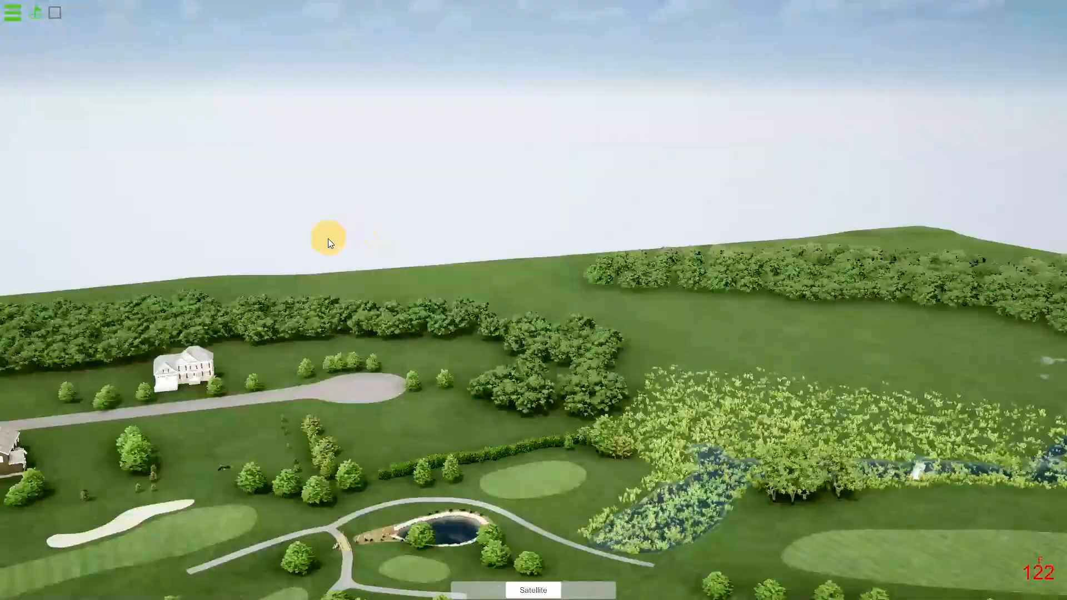
{"action": "left_click_drag", "start_coordinate": [738, 366], "coordinate": [114, 387]}
{"action": "mouse_move", "coordinate": [477, 361]}
{"action": "left_mouse_down"}
{"action": "mouse_move", "coordinate": [180, 372]}
{"action": "mouse_move", "coordinate": [266, 402]}
{"action": "mouse_move", "coordinate": [339, 374]}
{"action": "mouse_move", "coordinate": [501, 378]}
{"action": "mouse_move", "coordinate": [615, 356]}
{"action": "mouse_move", "coordinate": [778, 361]}
{"action": "left_mouse_up"}
{"action": "left_click_drag", "start_coordinate": [545, 443], "coordinate": [1062, 414]}
{"action": "key", "text": "alt+Tab"}
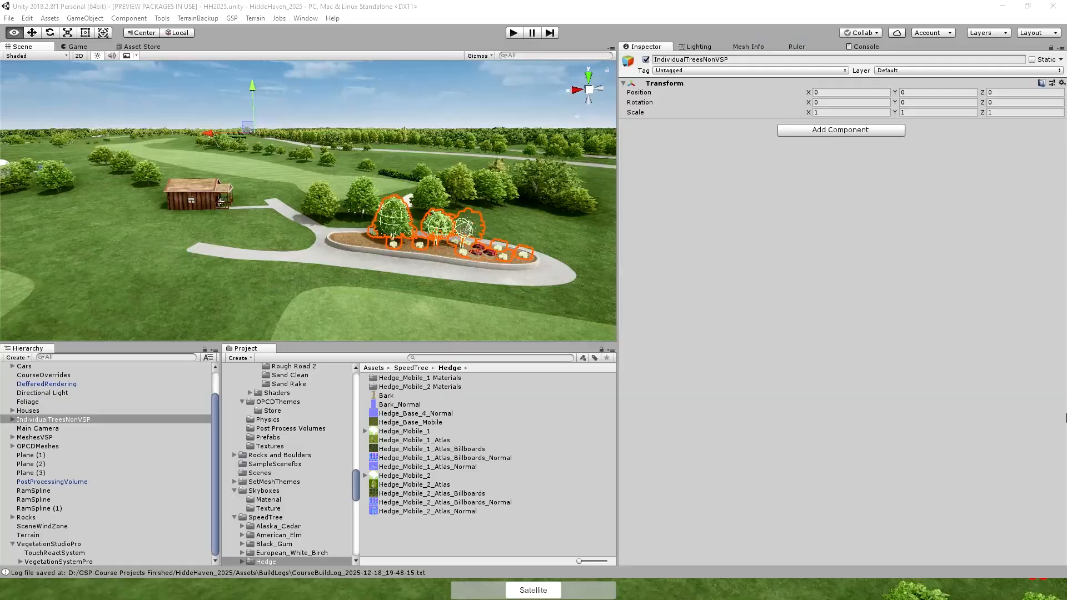
{"action": "key", "text": "alt+Tab"}
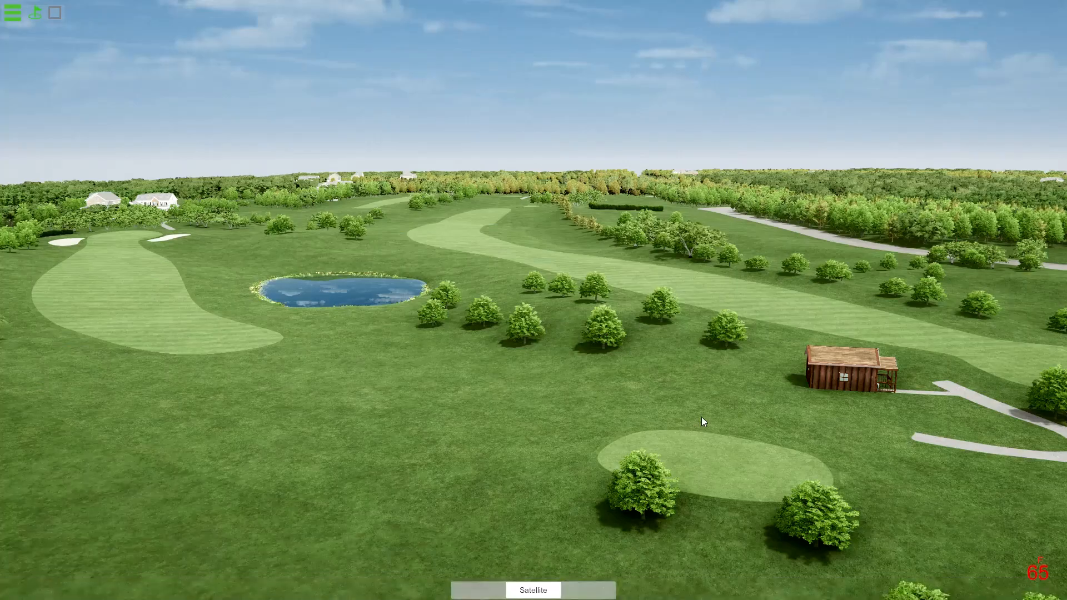
{"action": "left_click_drag", "start_coordinate": [872, 420], "coordinate": [636, 405]}
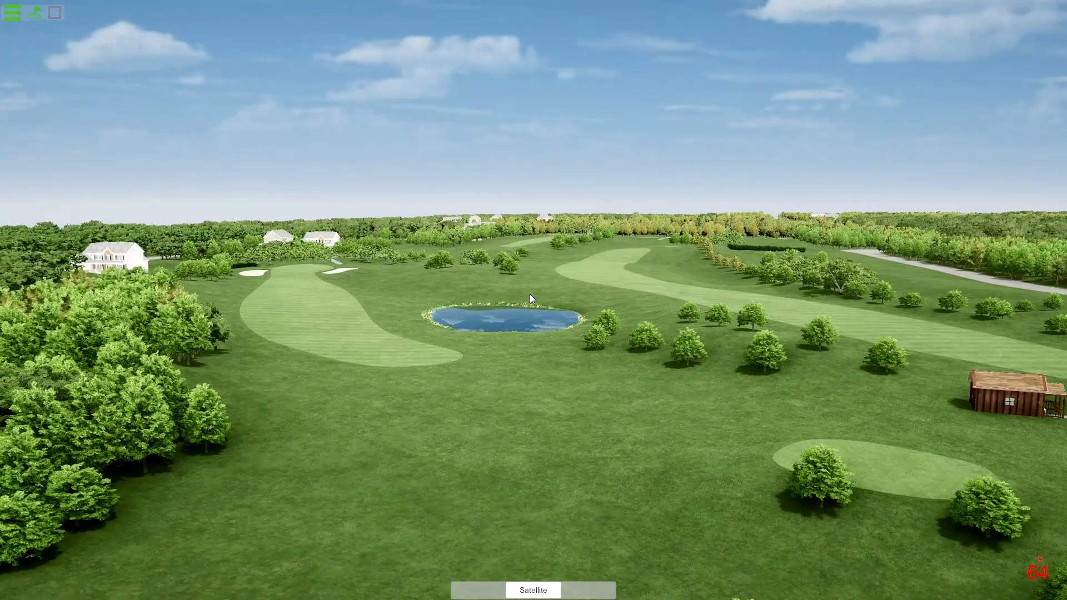
Open Arborist's Import Vegetation tool and review the available import methods, including Existing VSPro and Swap Vegetation.
{"action": "left_click", "coordinate": [12, 15]}
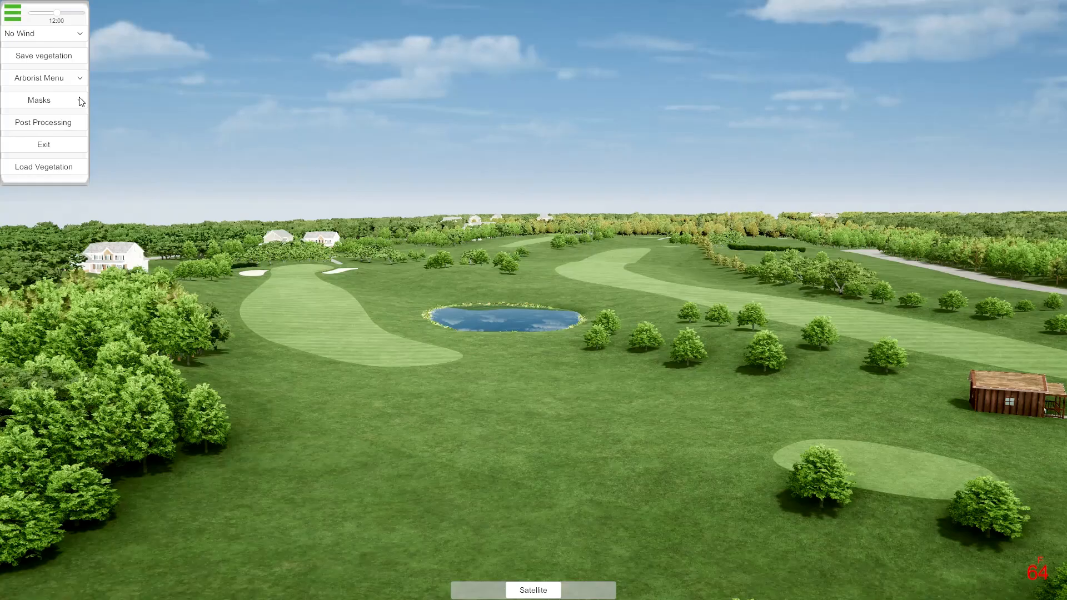
{"action": "left_click", "coordinate": [68, 80]}
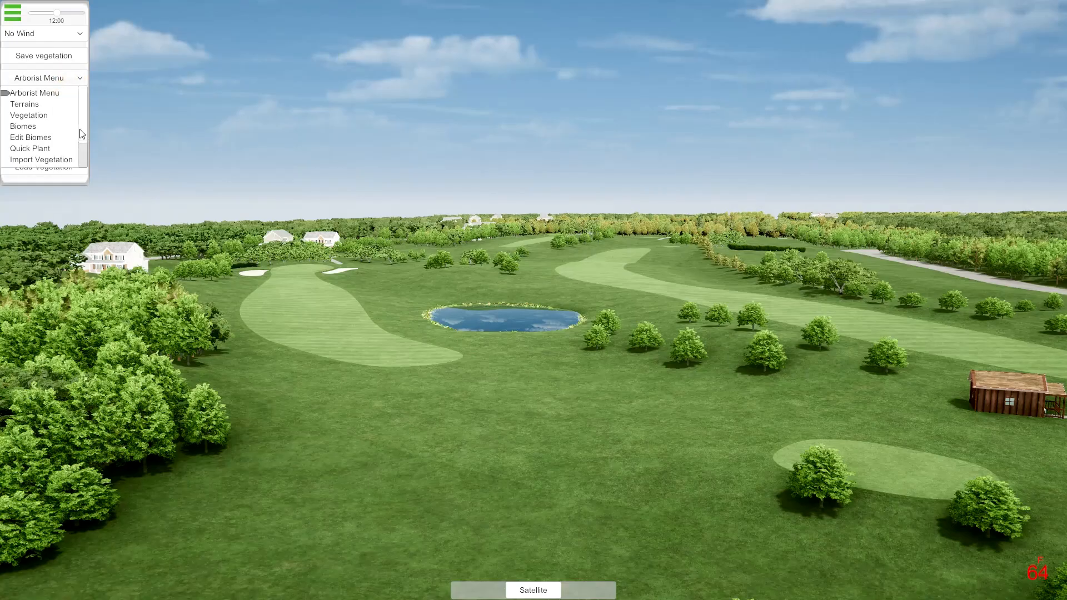
{"action": "left_click_drag", "start_coordinate": [80, 131], "coordinate": [53, 143]}
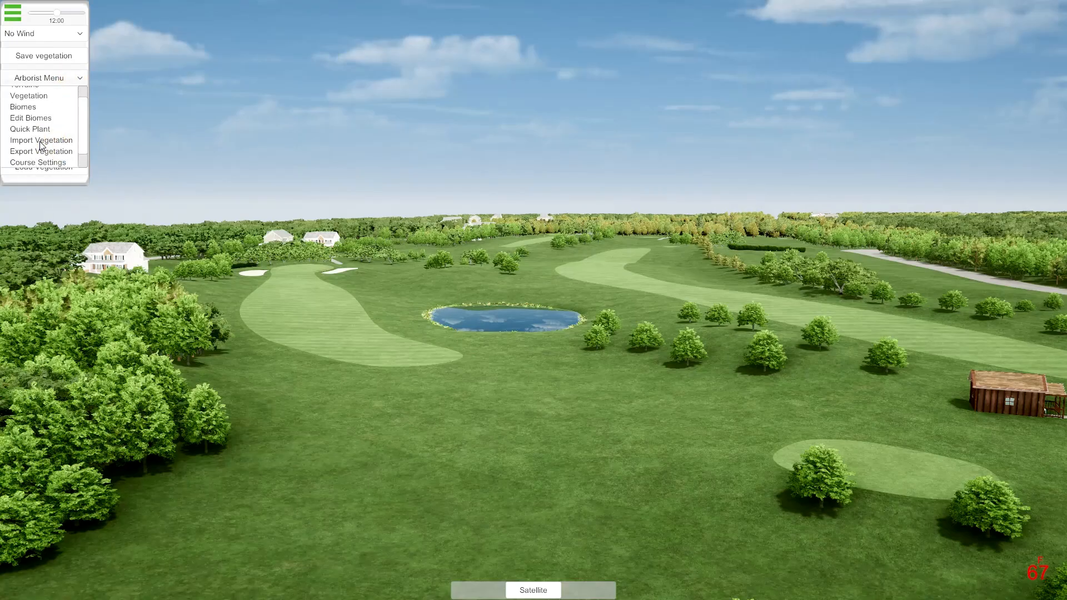
{"action": "left_click", "coordinate": [41, 141]}
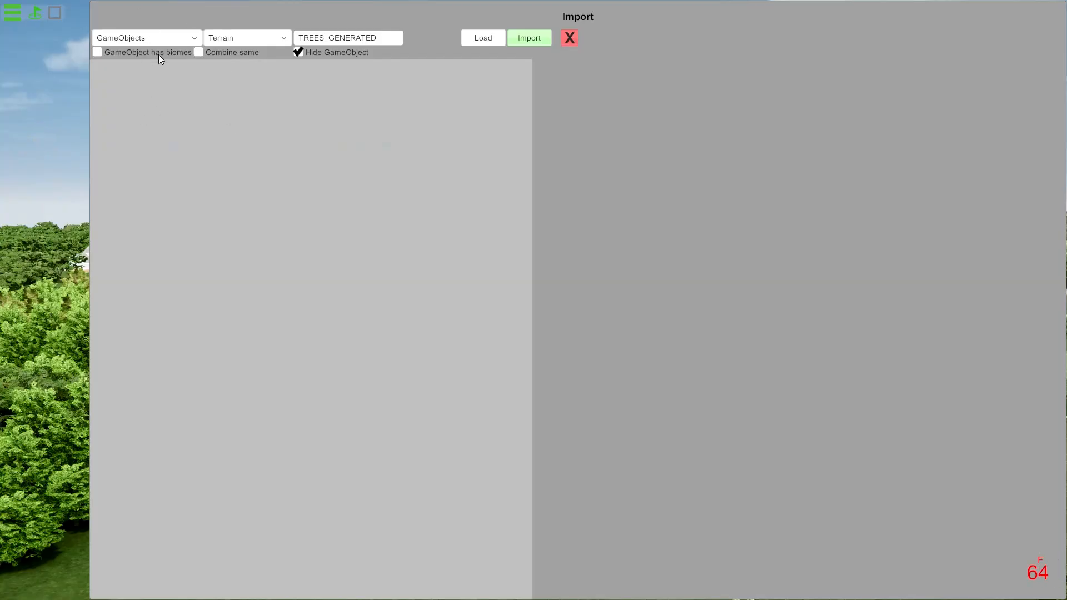
{"action": "left_click", "coordinate": [193, 39]}
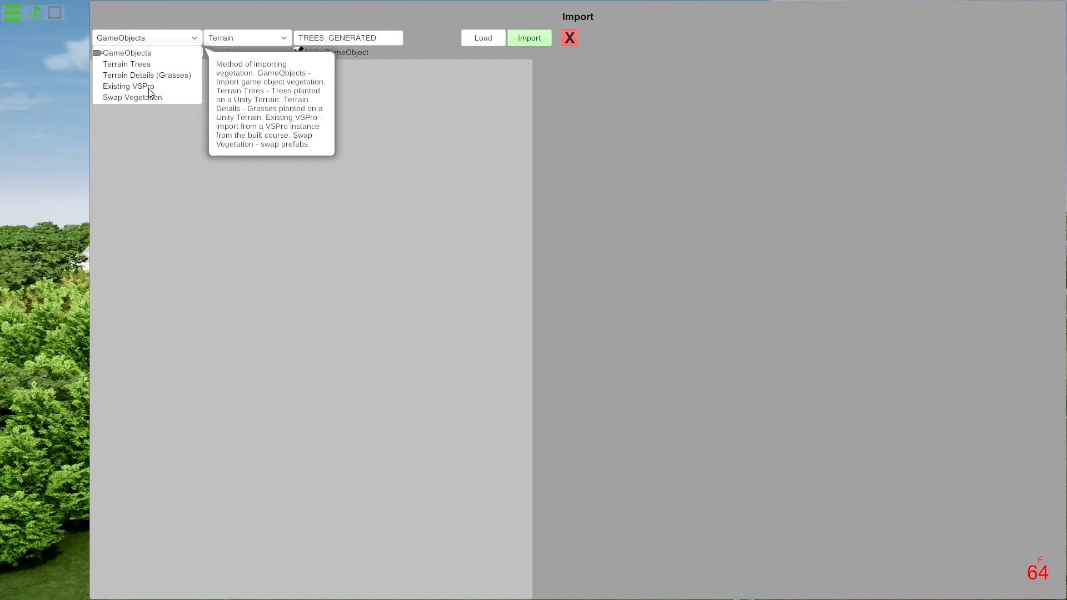
{"action": "left_click", "coordinate": [572, 41]}
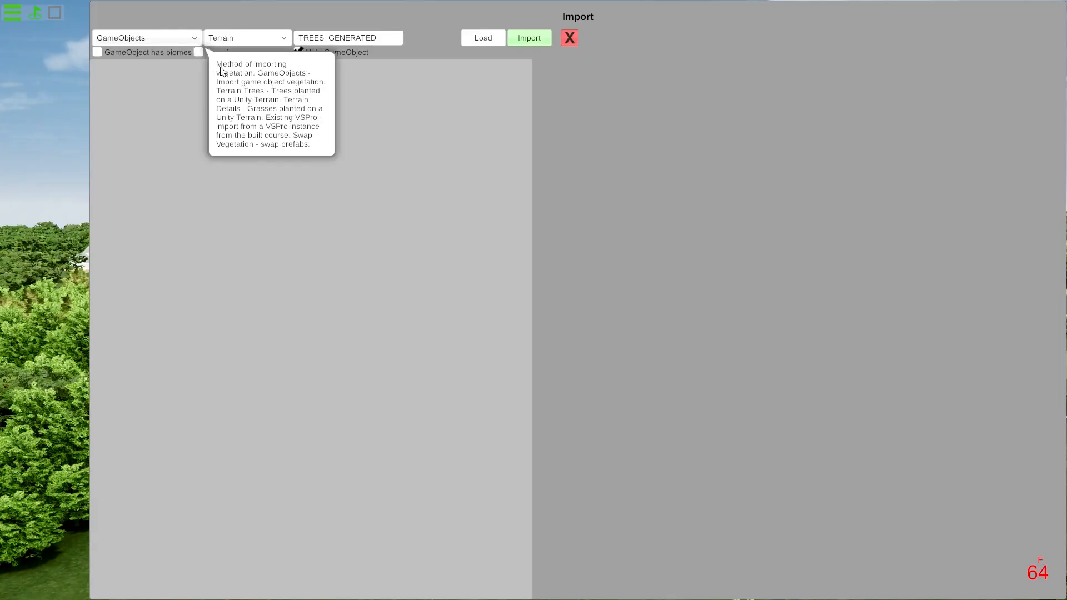
Set the import method to Existing VSPro and load the course's existing vegetation list.
{"action": "left_click", "coordinate": [184, 38]}
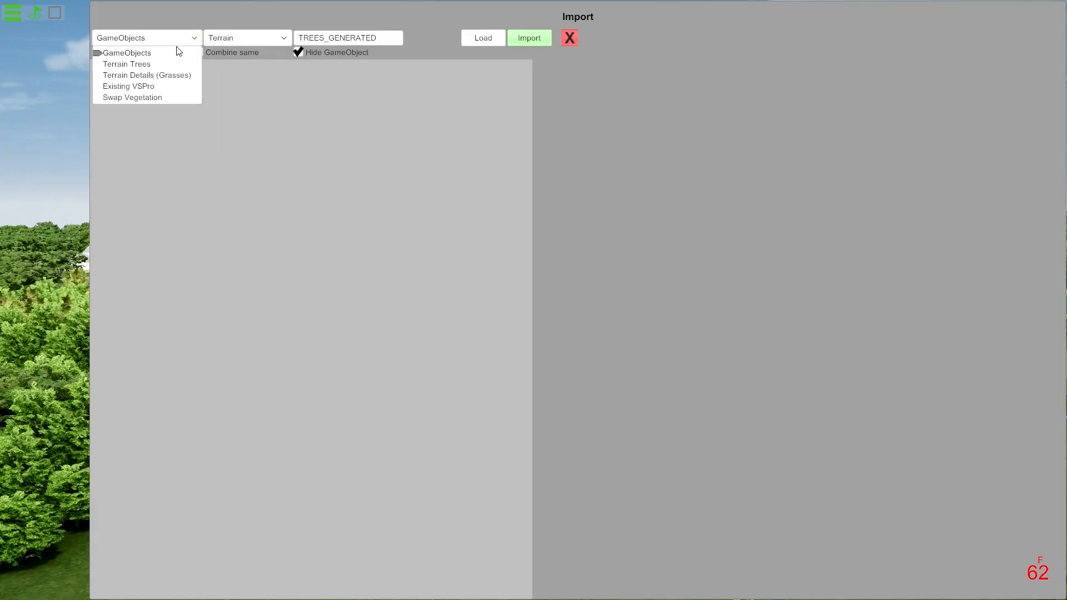
{"action": "left_click", "coordinate": [141, 86]}
{"action": "left_click", "coordinate": [496, 44]}
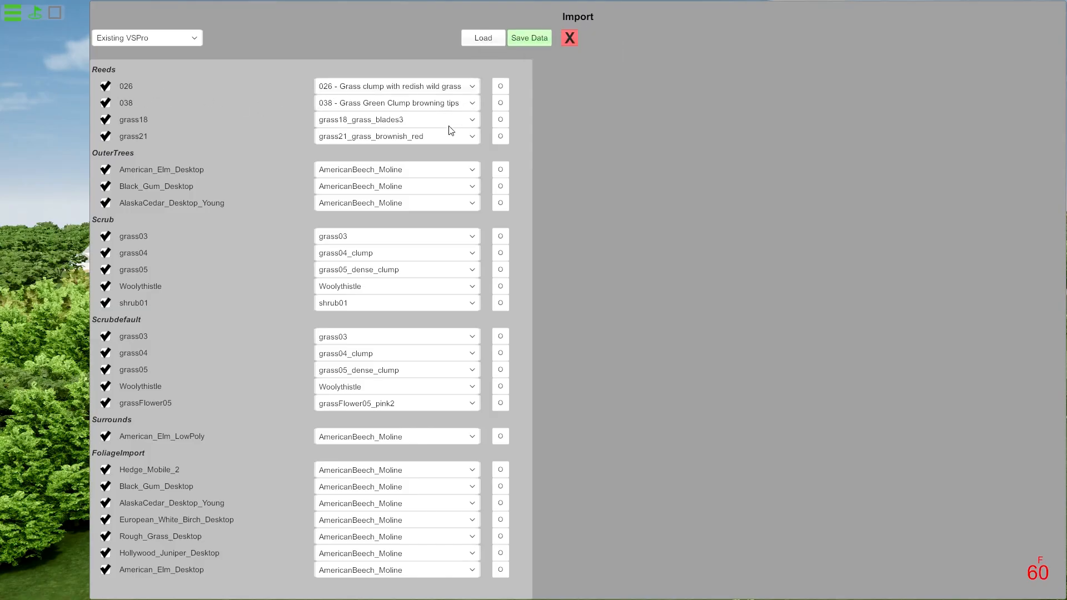
Search the replacement library for 026, compare the grass clump with the original Reeds item 026, and close the selector without choosing a replacement.
{"action": "left_click", "coordinate": [501, 87]}
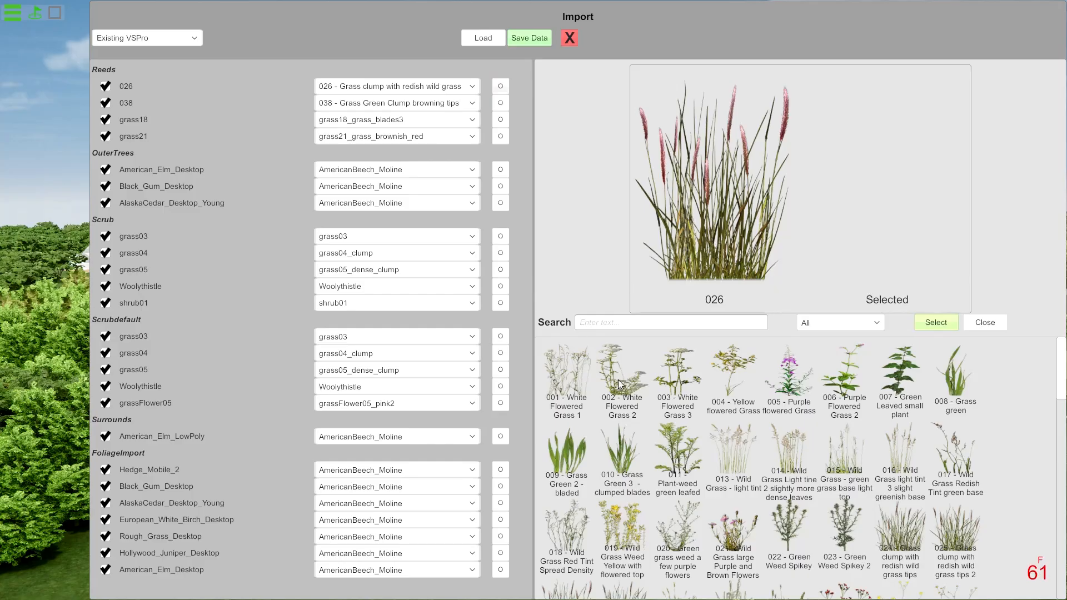
{"action": "left_click", "coordinate": [618, 321]}
{"action": "type", "text": "026"}
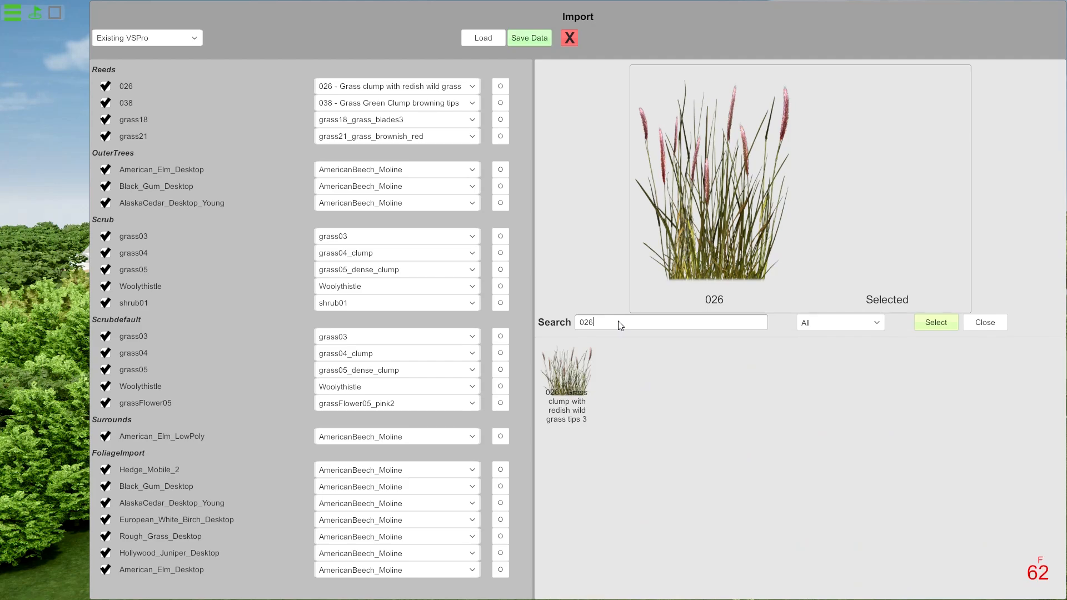
{"action": "left_click", "coordinate": [555, 390]}
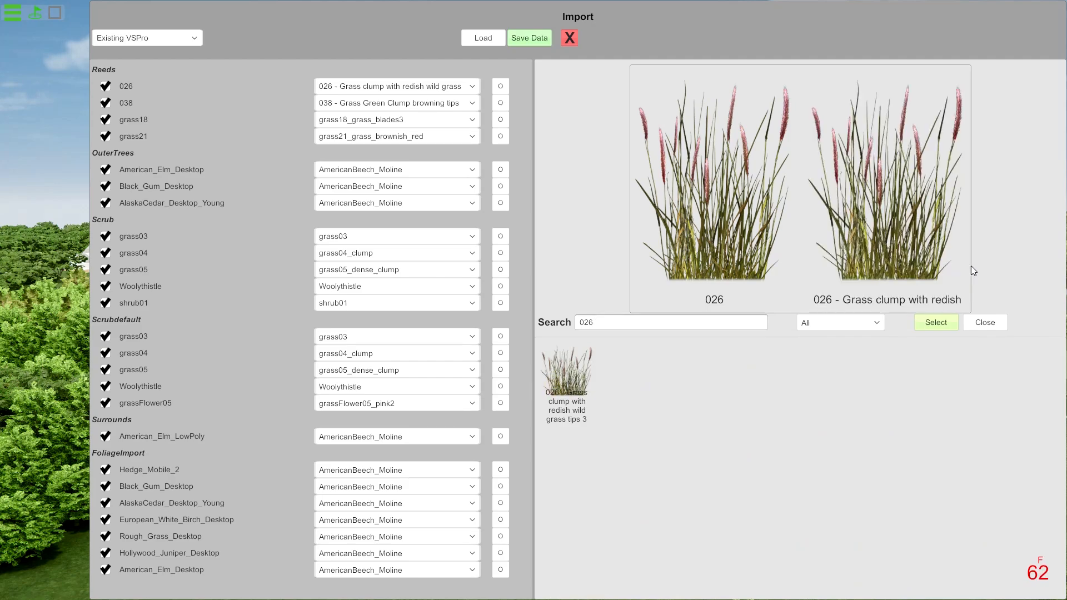
{"action": "left_click", "coordinate": [989, 323]}
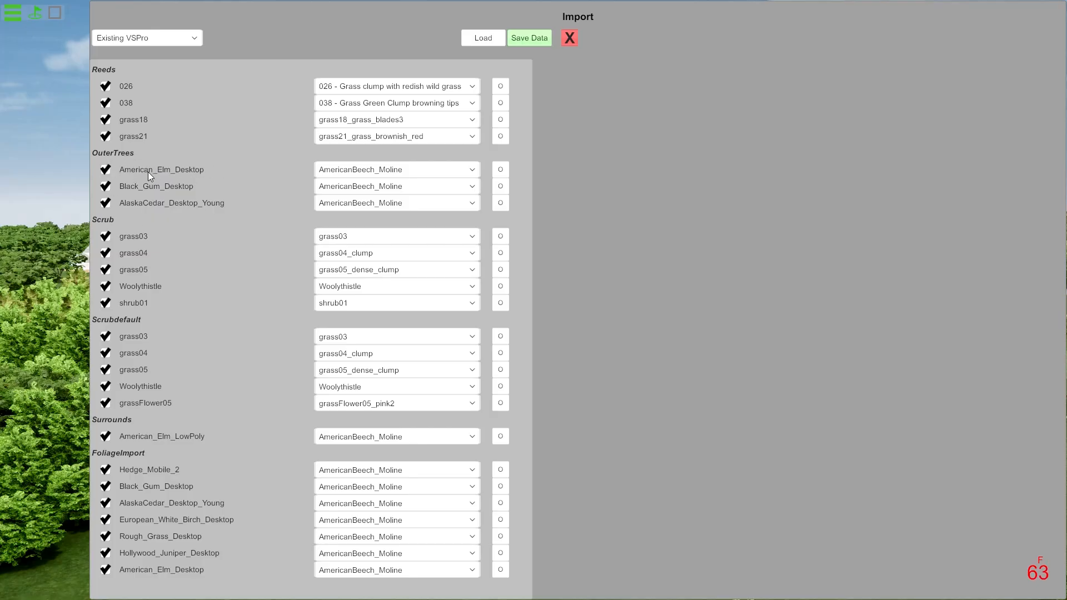
Search the library for elm and set S7_American_Elm as the replacement for American_Elm_Desktop in OuterTrees.
{"action": "left_click", "coordinate": [507, 170]}
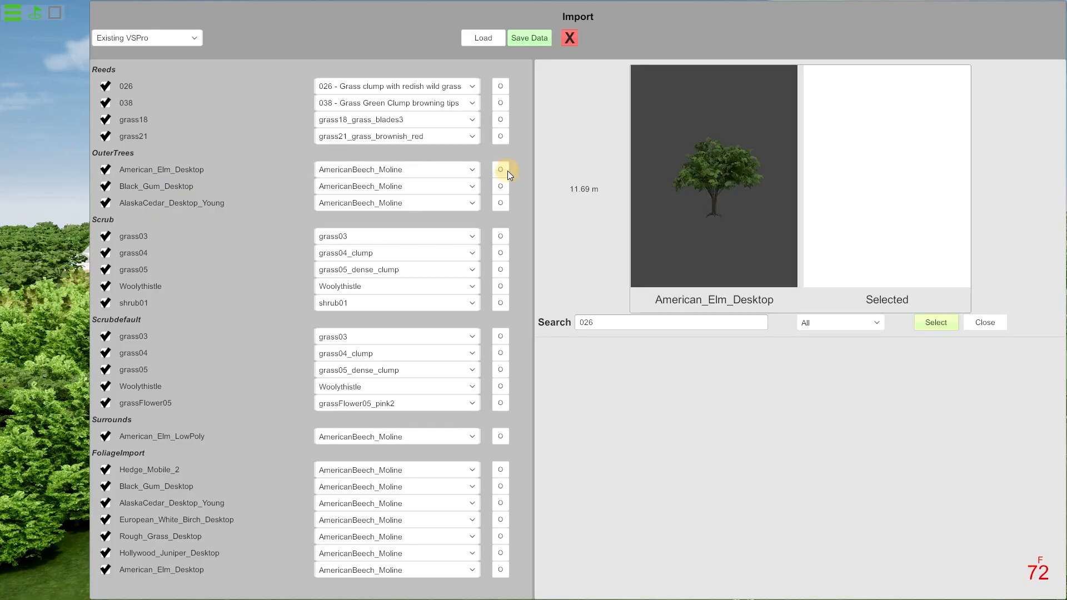
{"action": "left_click", "coordinate": [618, 328]}
{"action": "type", "text": "elm"}
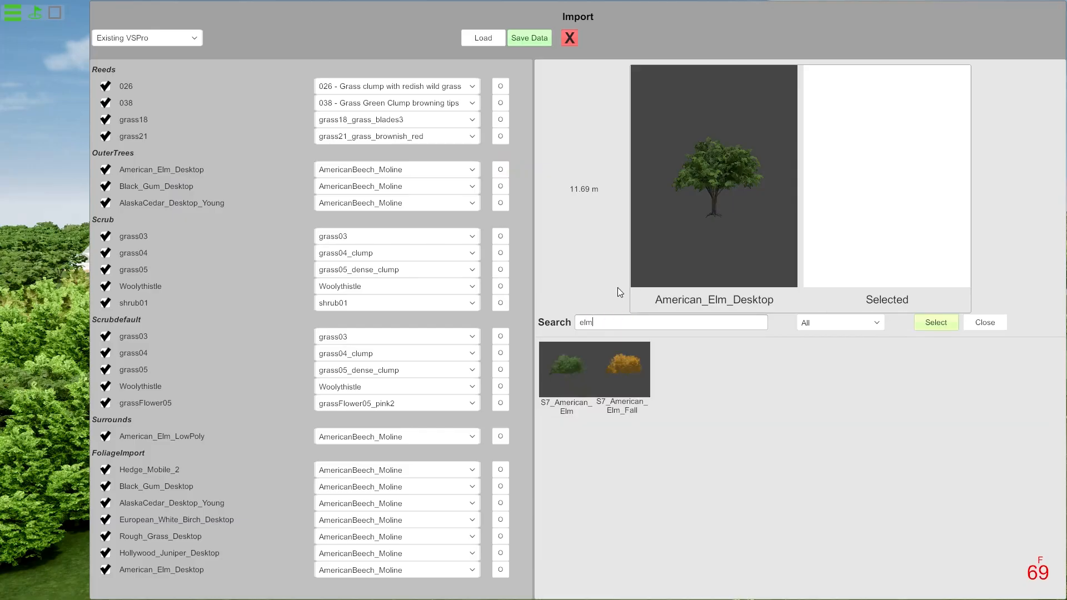
{"action": "left_click", "coordinate": [576, 373]}
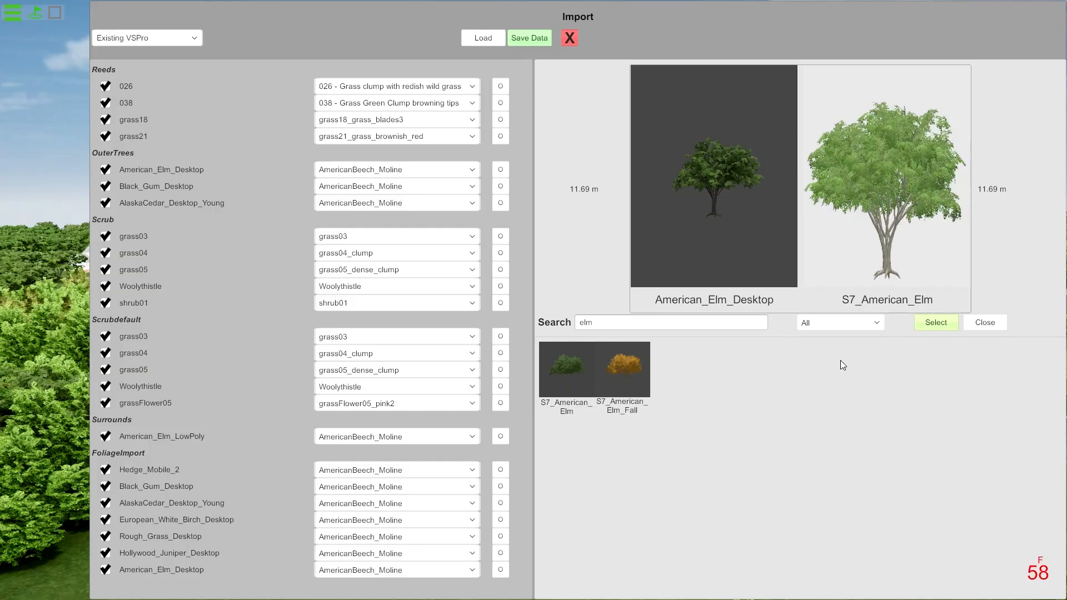
{"action": "left_click", "coordinate": [569, 378]}
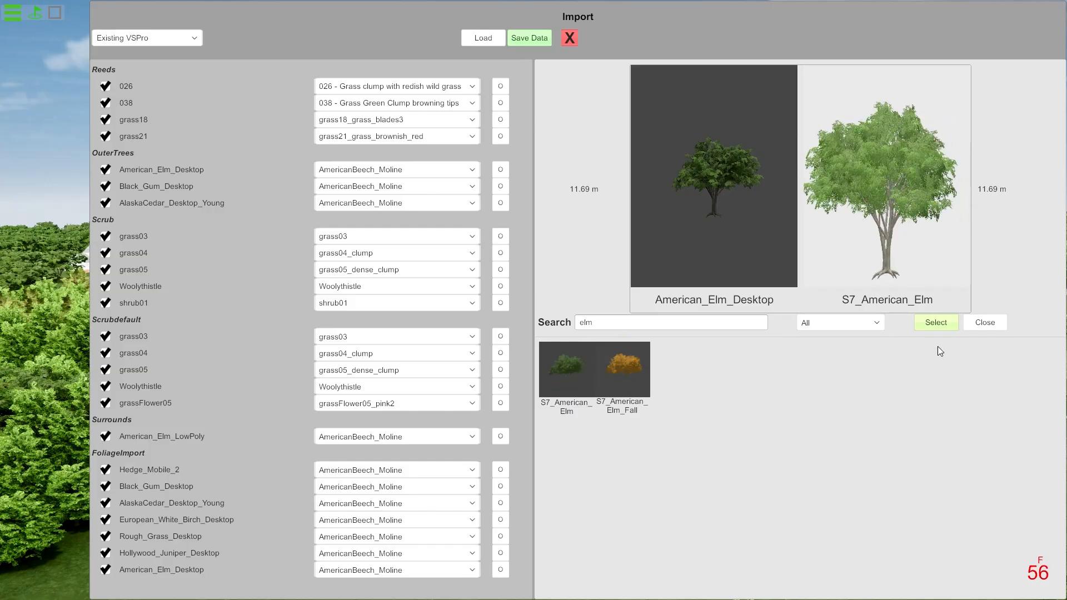
{"action": "left_click", "coordinate": [944, 325]}
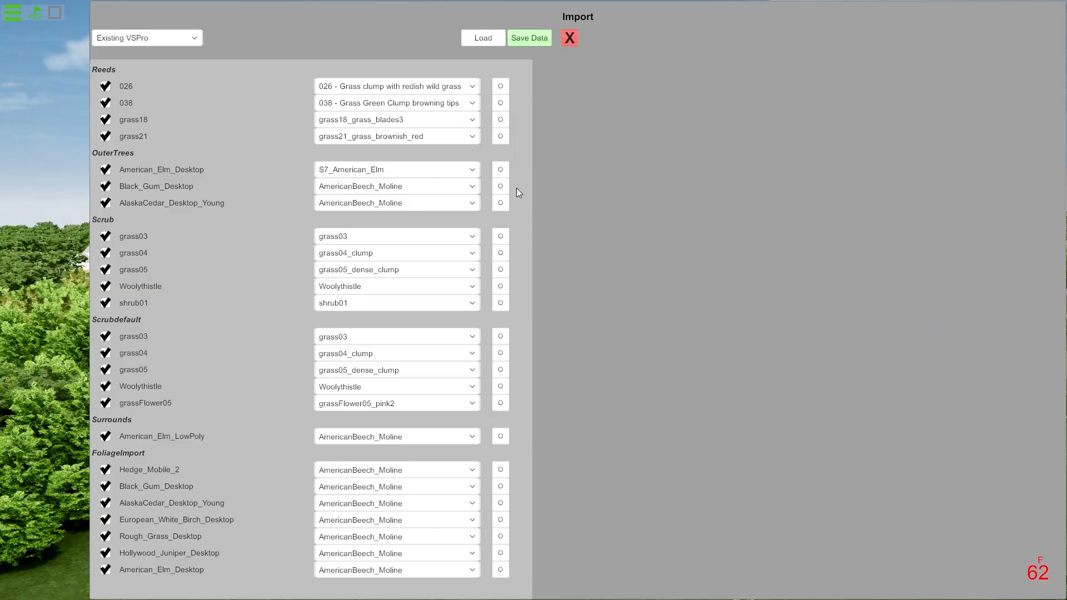
Search the library for blac and set Black_Gum_Moline as the replacement for Black_Gum_Desktop in OuterTrees.
{"action": "left_click", "coordinate": [502, 188]}
{"action": "left_click", "coordinate": [616, 330]}
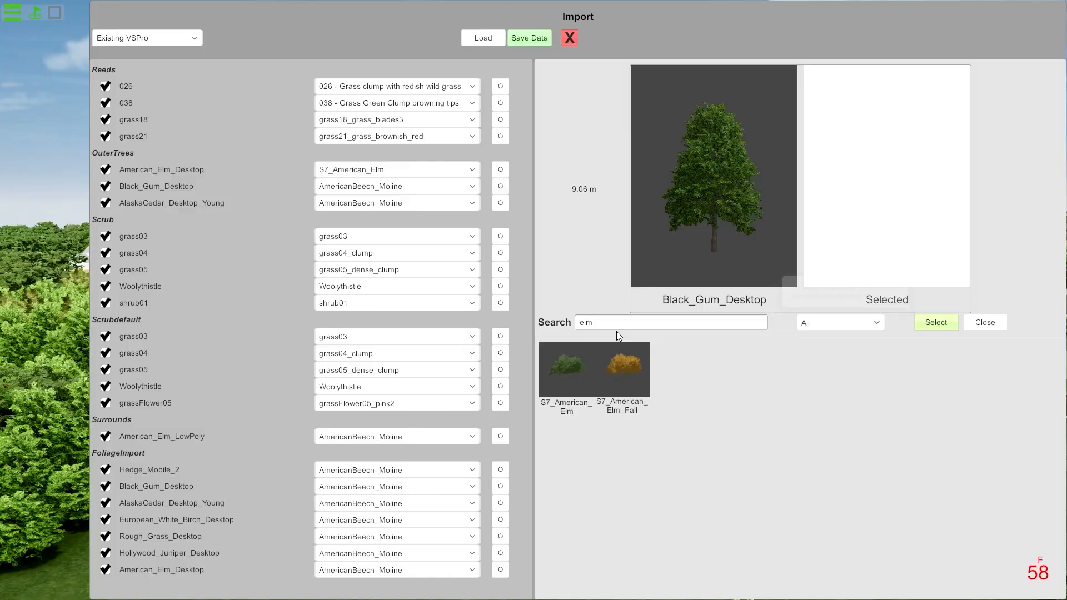
{"action": "type", "text": "blac"}
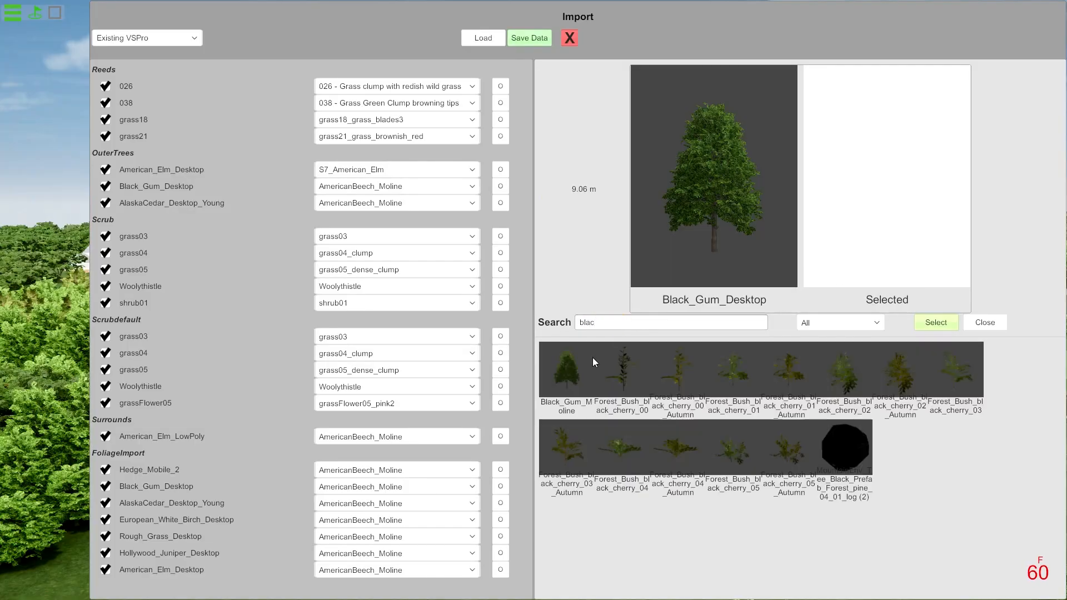
{"action": "left_click", "coordinate": [568, 370]}
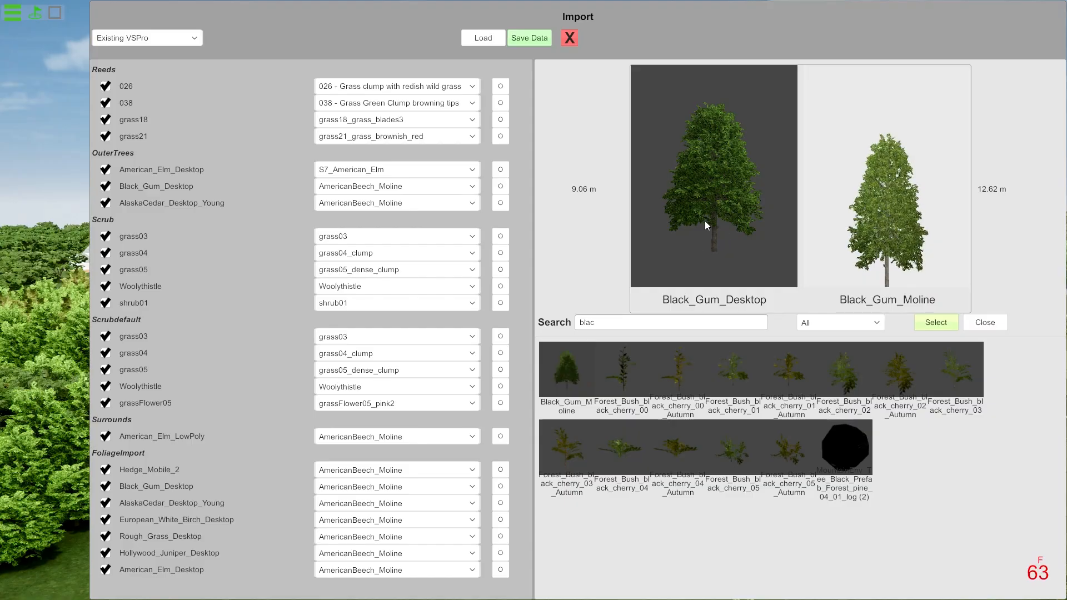
{"action": "left_click", "coordinate": [935, 322]}
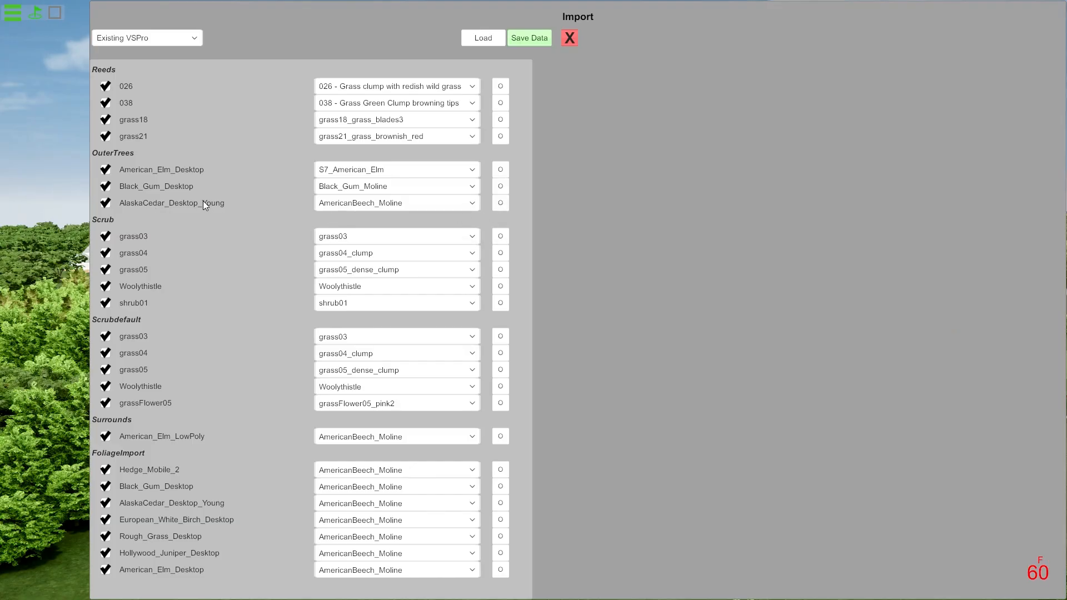
Open the replacement selector for AlaskaCedar_Desktop_Young in OuterTrees, search the library for an Alaska cedar by name, and clear the search.
{"action": "left_click", "coordinate": [501, 203]}
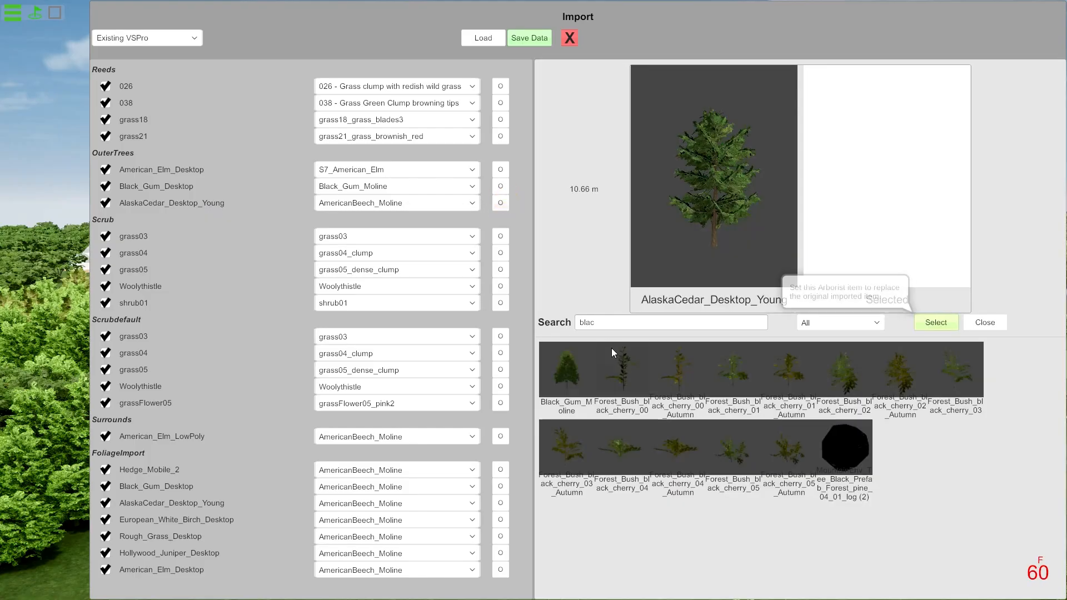
{"action": "left_click", "coordinate": [607, 327]}
{"action": "type", "text": "alsk"}
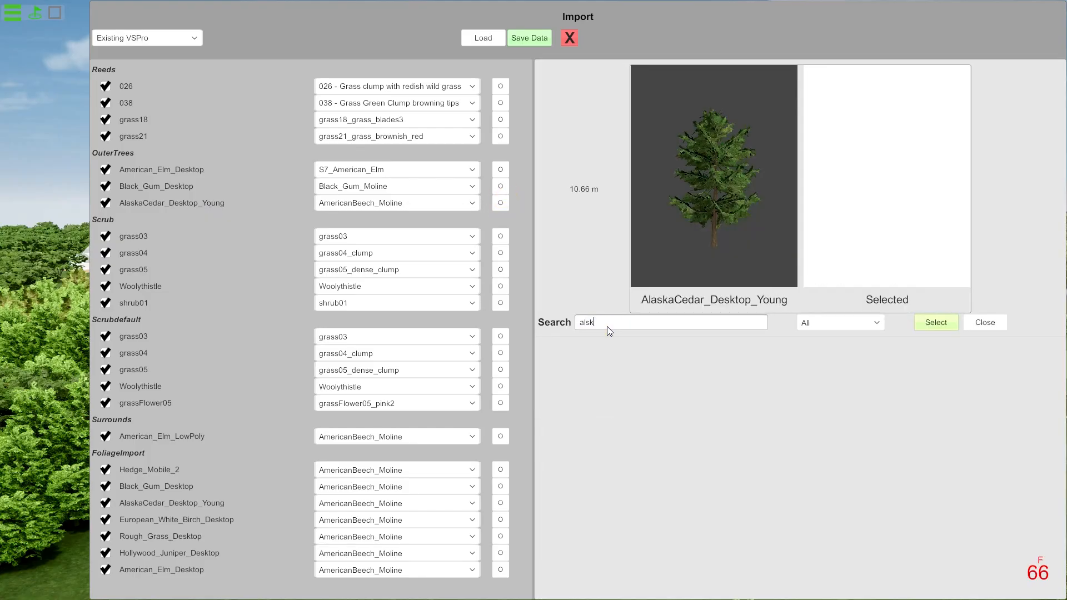
{"action": "key", "text": "BackSpace"}
{"action": "type", "text": "a"}
{"action": "key", "text": "BackSpace"}
{"action": "key", "text": "BackSpace"}
{"action": "type", "text": "a"}
{"action": "key", "text": "BackSpace"}
{"action": "key", "text": "BackSpace"}
{"action": "key", "text": "BackSpace"}
{"action": "key", "text": "BackSpace"}
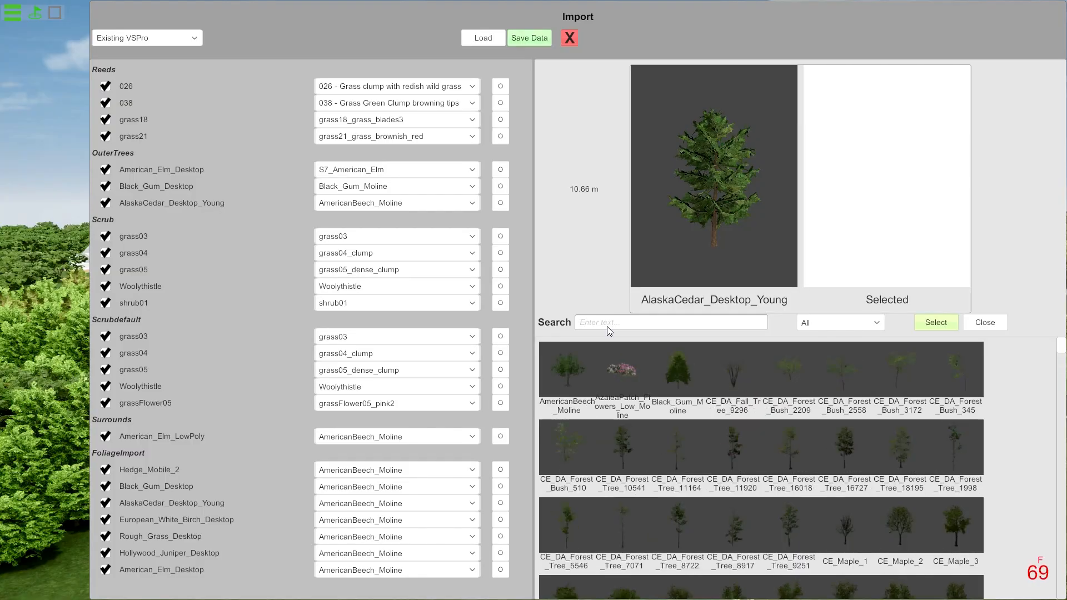
Filter the library to Tree and preview forest tree, oak and dogwood candidates against AlaskaCedar_Desktop_Young.
{"action": "left_click", "coordinate": [843, 322]}
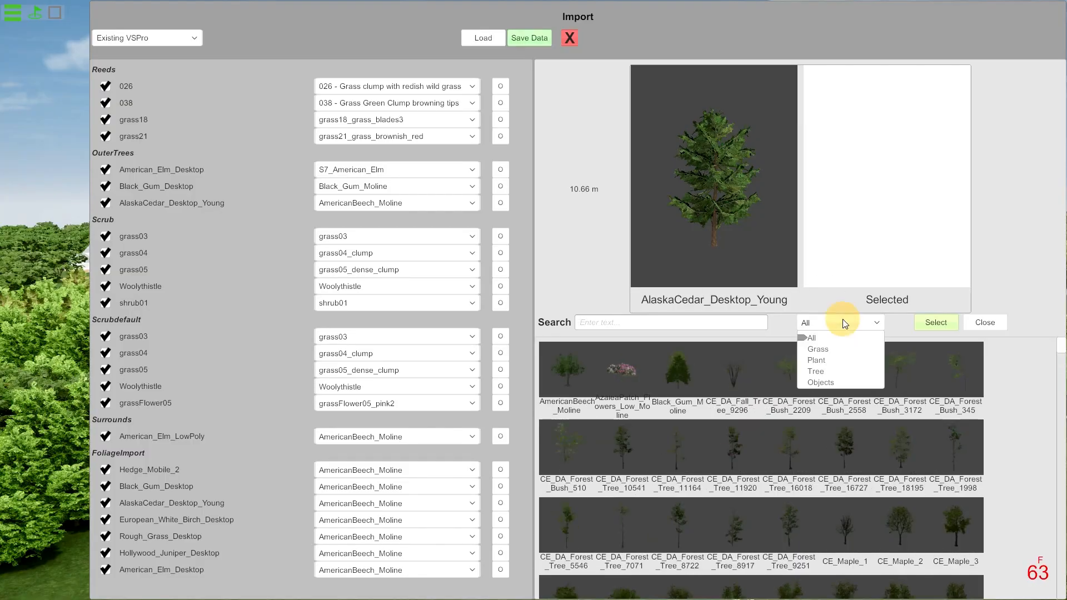
{"action": "left_click", "coordinate": [822, 375]}
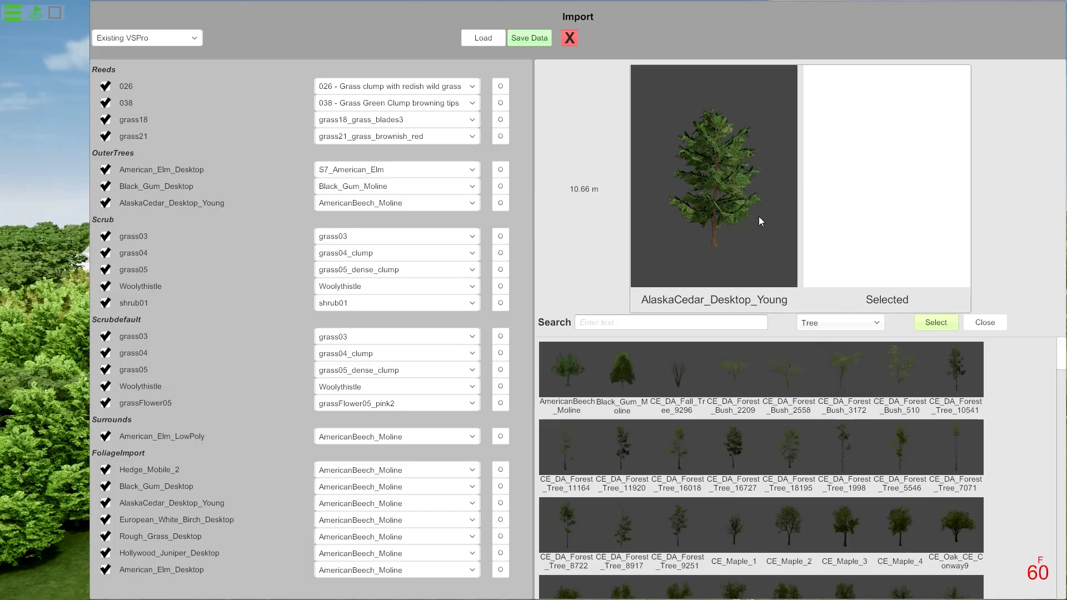
{"action": "left_click", "coordinate": [735, 452]}
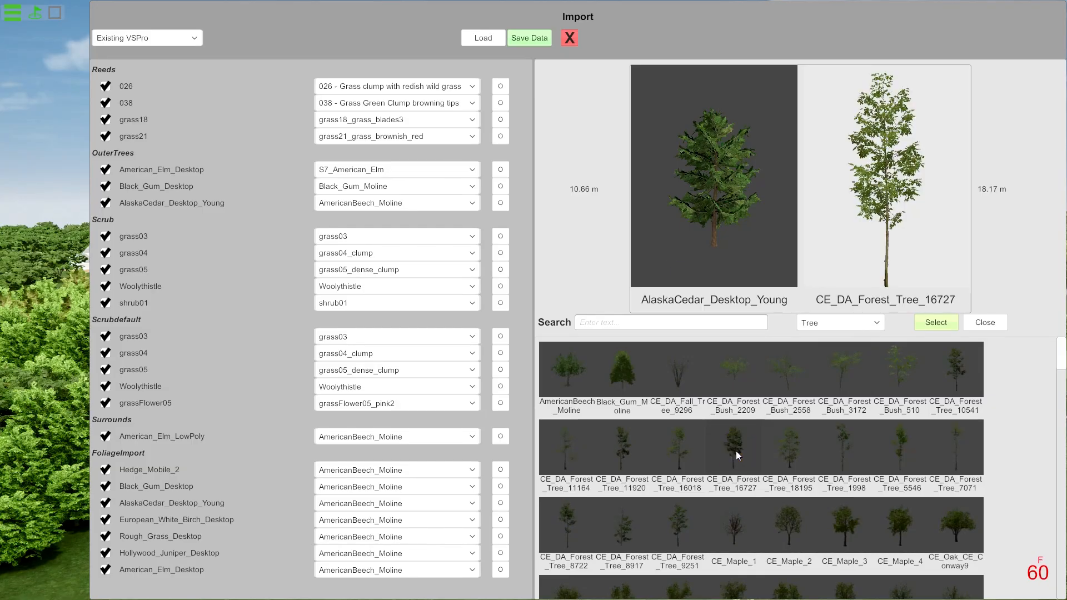
{"action": "left_click", "coordinate": [791, 458]}
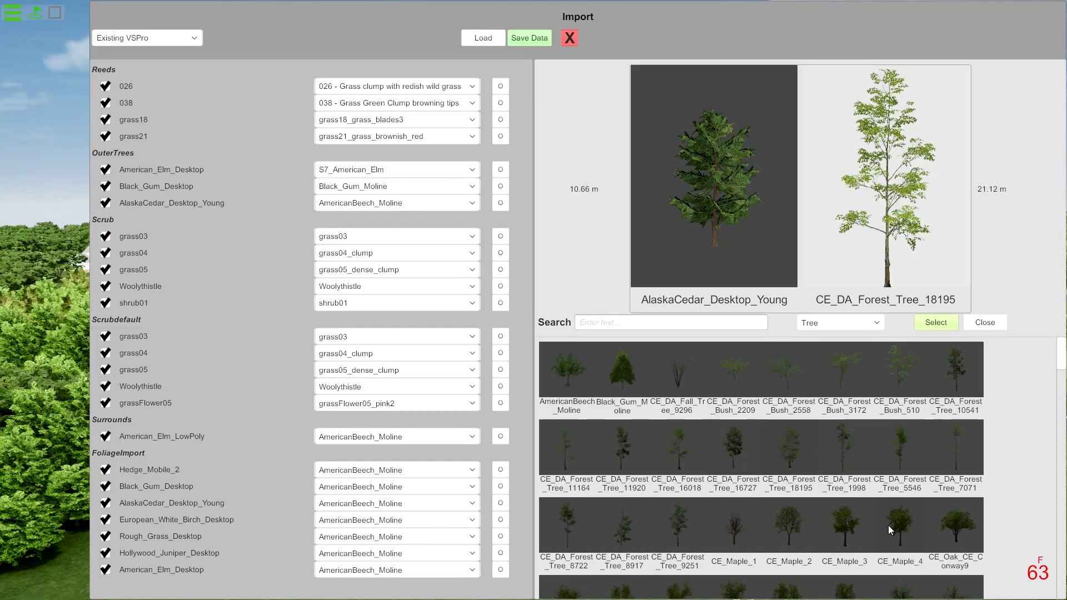
{"action": "scroll", "coordinate": [888, 525], "scroll_direction": "down", "scroll_amount": 3}
{"action": "left_click", "coordinate": [674, 536]}
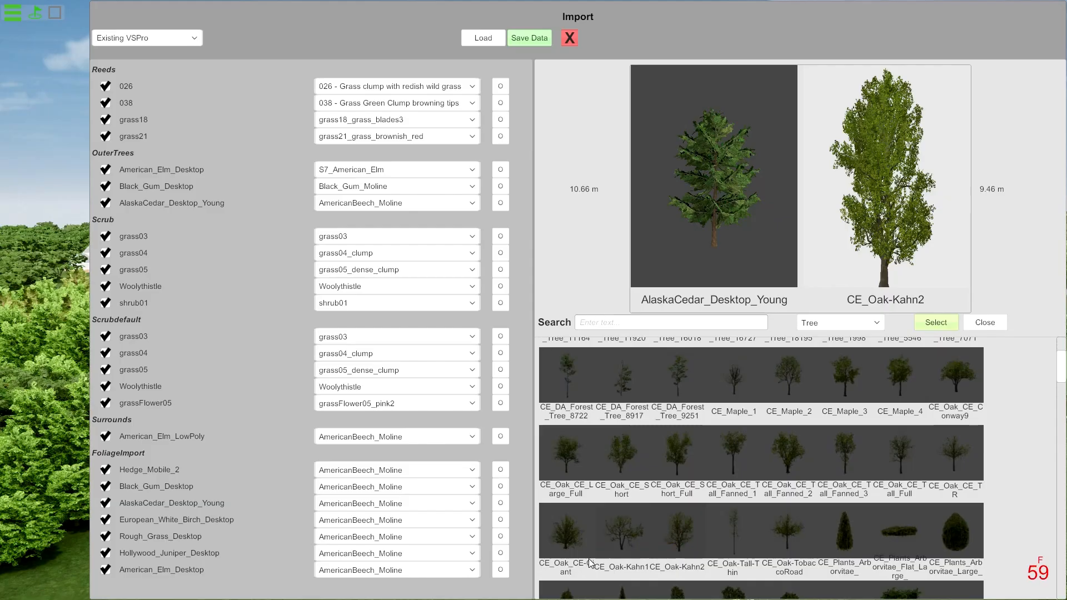
{"action": "scroll", "coordinate": [645, 497], "scroll_direction": "down", "scroll_amount": 3}
{"action": "scroll", "coordinate": [646, 497], "scroll_direction": "down", "scroll_amount": 3}
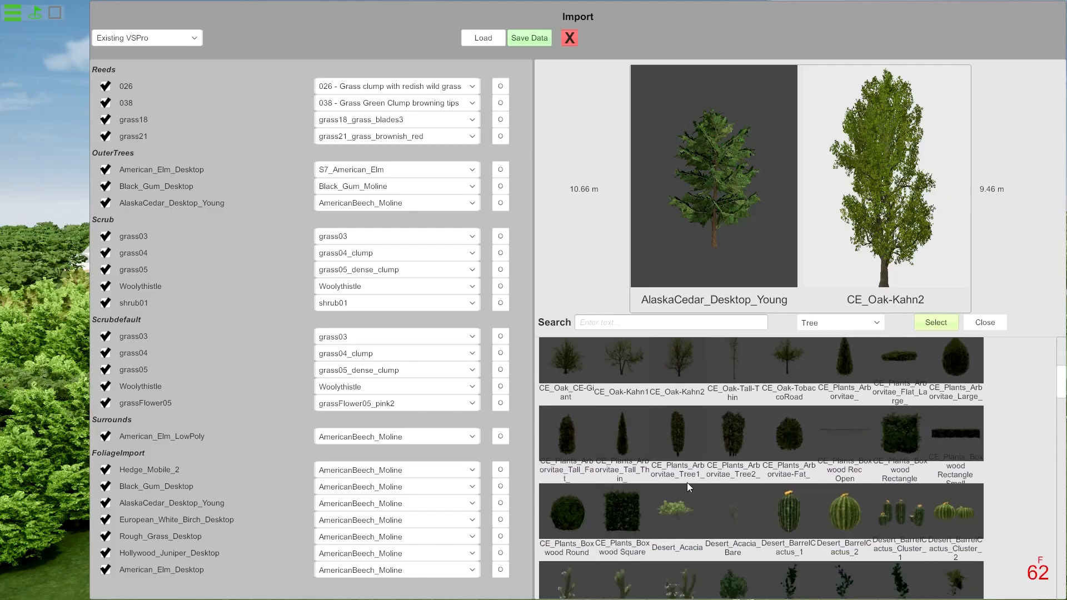
{"action": "left_click", "coordinate": [735, 471]}
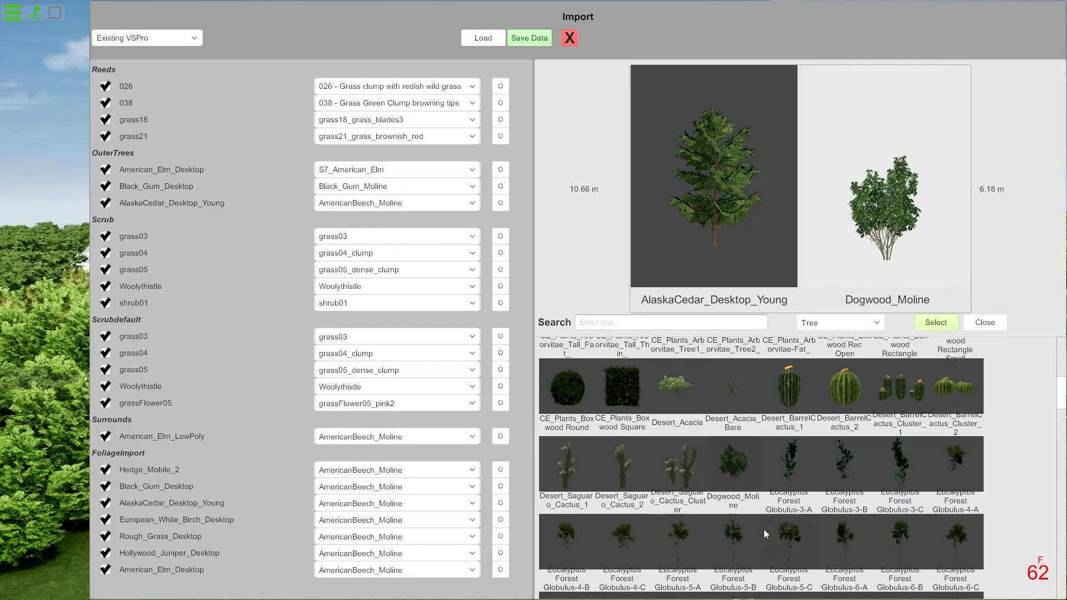
{"action": "scroll", "coordinate": [763, 529], "scroll_direction": "down", "scroll_amount": 2}
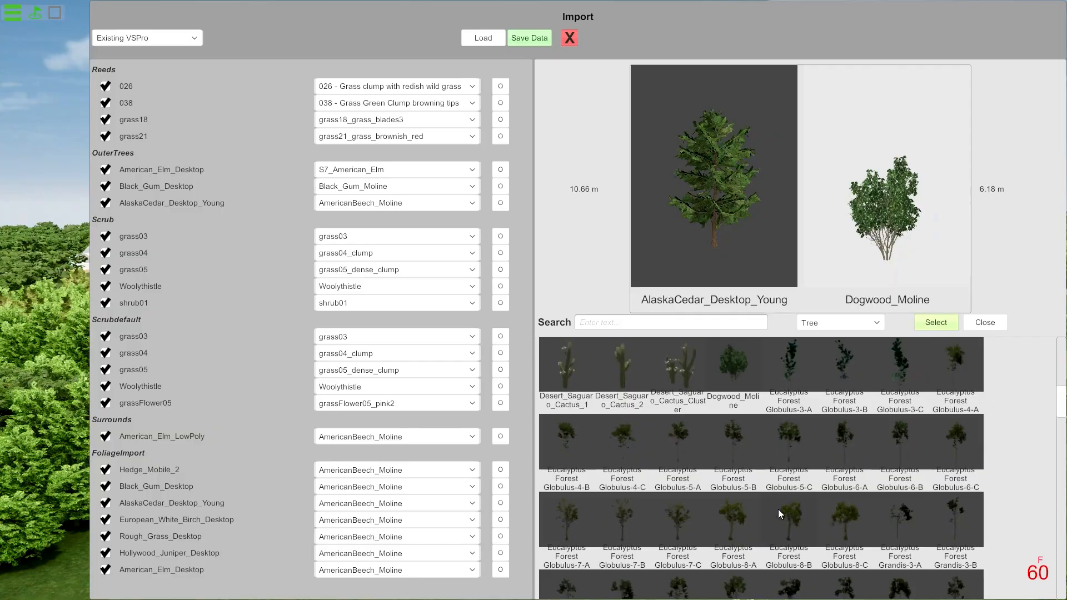
{"action": "scroll", "coordinate": [778, 506], "scroll_direction": "down", "scroll_amount": 6}
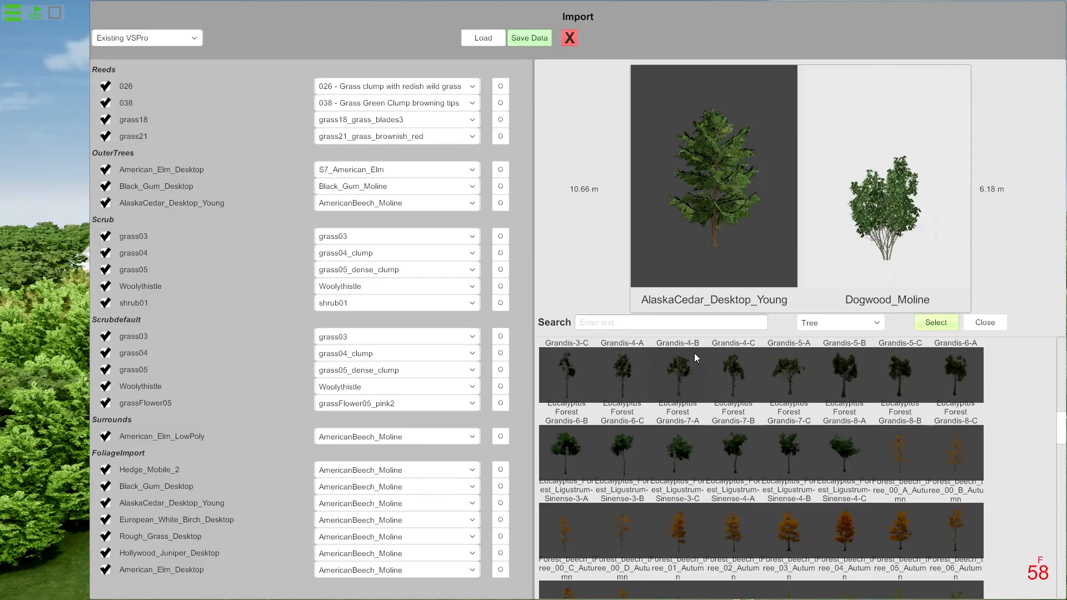
Preview several autumn Forest_beech_tree variants as replacements for AlaskaCedar_Desktop_Young, comparing their shape and height.
{"action": "left_click", "coordinate": [677, 522]}
{"action": "left_click", "coordinate": [752, 529]}
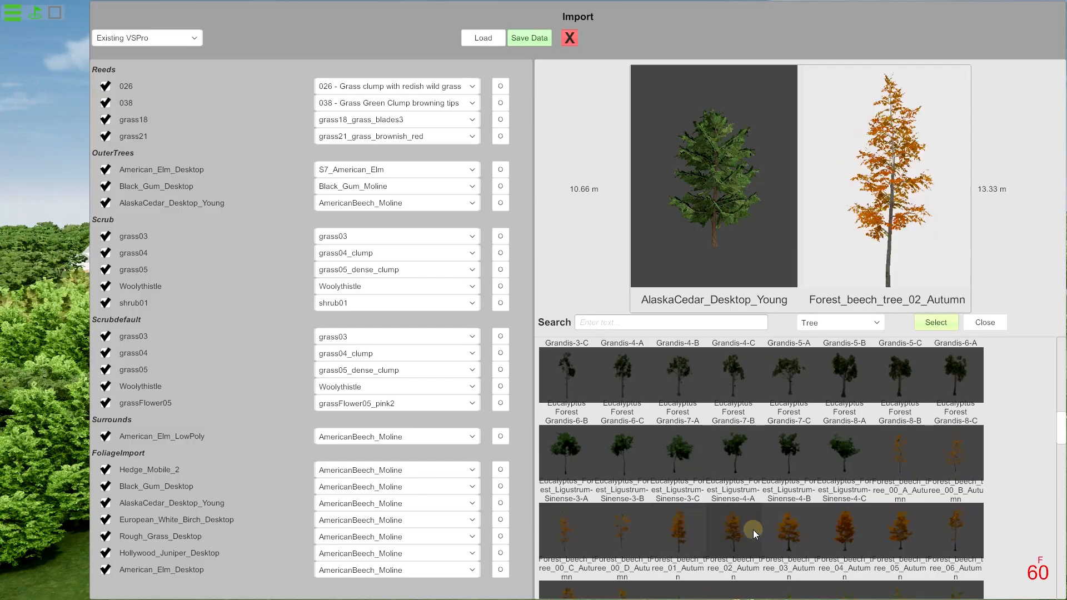
{"action": "left_click", "coordinate": [846, 526]}
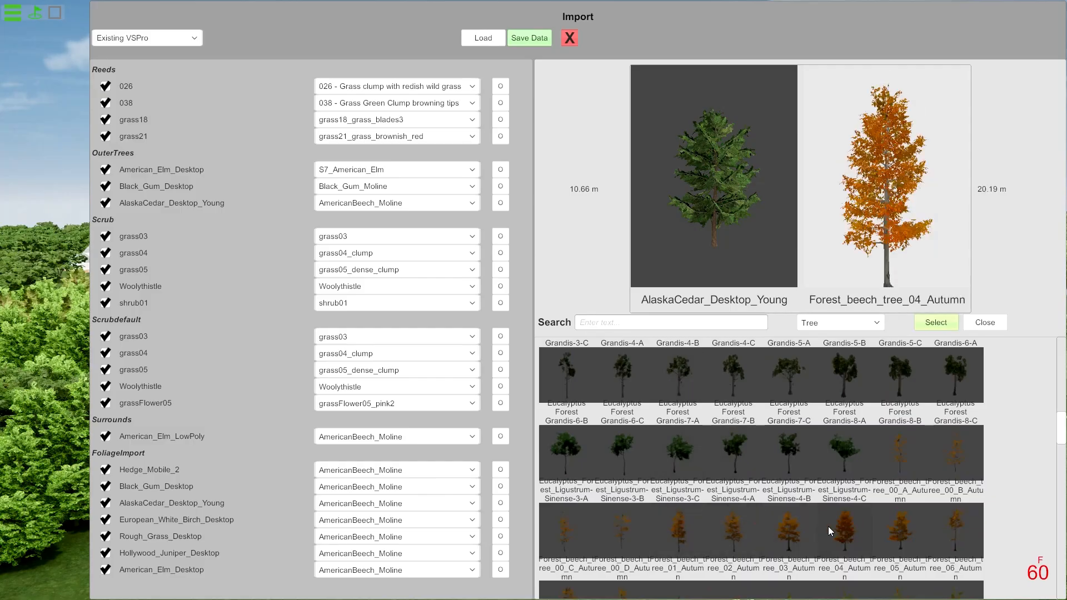
{"action": "left_click", "coordinate": [777, 535]}
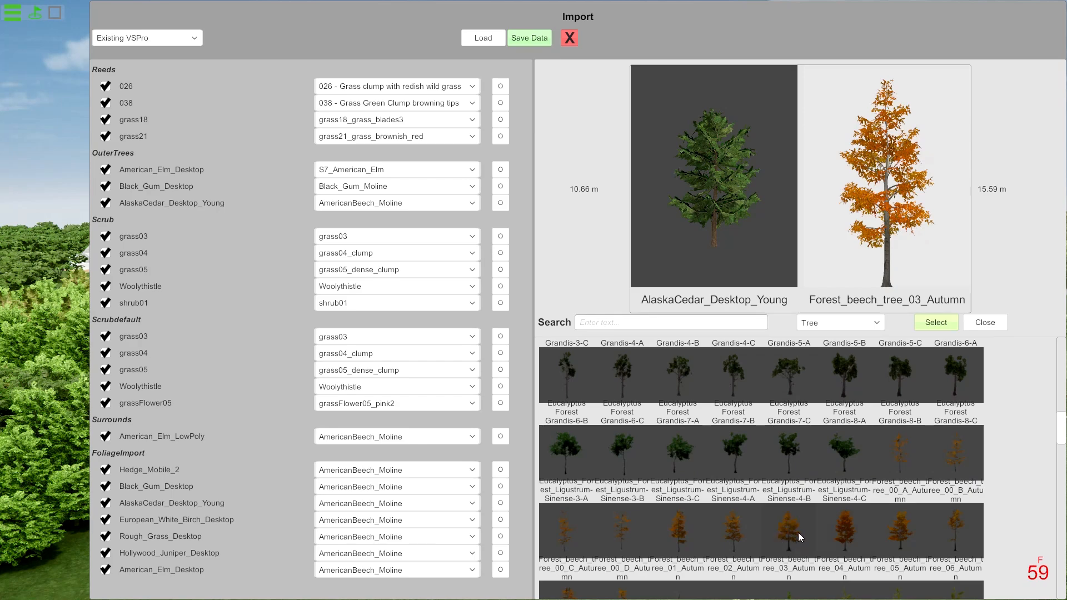
{"action": "left_click", "coordinate": [568, 542]}
{"action": "scroll", "coordinate": [569, 542], "scroll_direction": "down", "scroll_amount": 1}
{"action": "scroll", "coordinate": [569, 542], "scroll_direction": "down", "scroll_amount": 1}
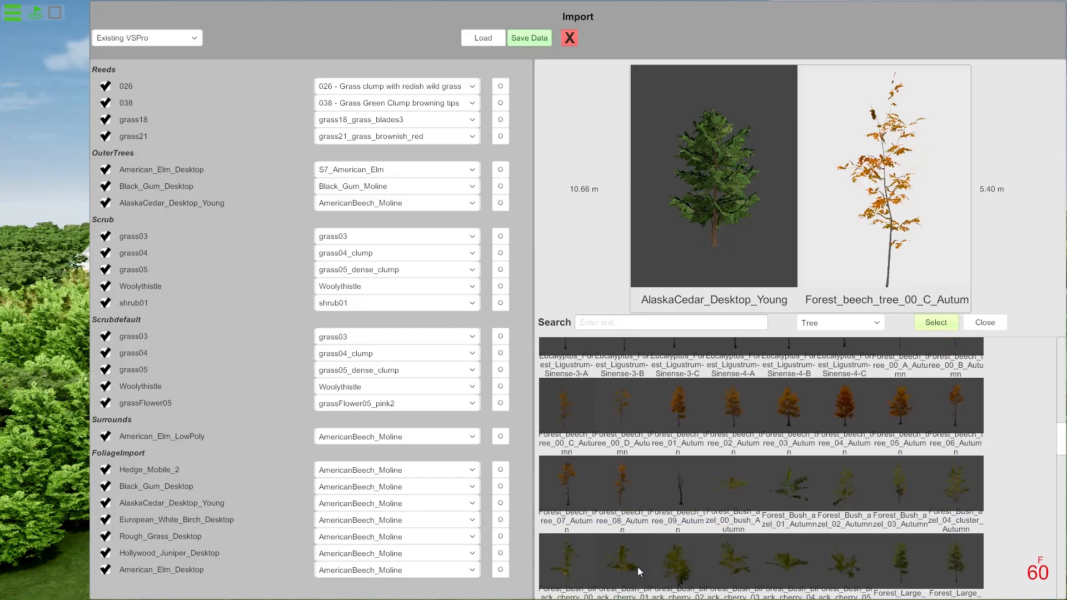
{"action": "scroll", "coordinate": [695, 566], "scroll_direction": "down", "scroll_amount": 5}
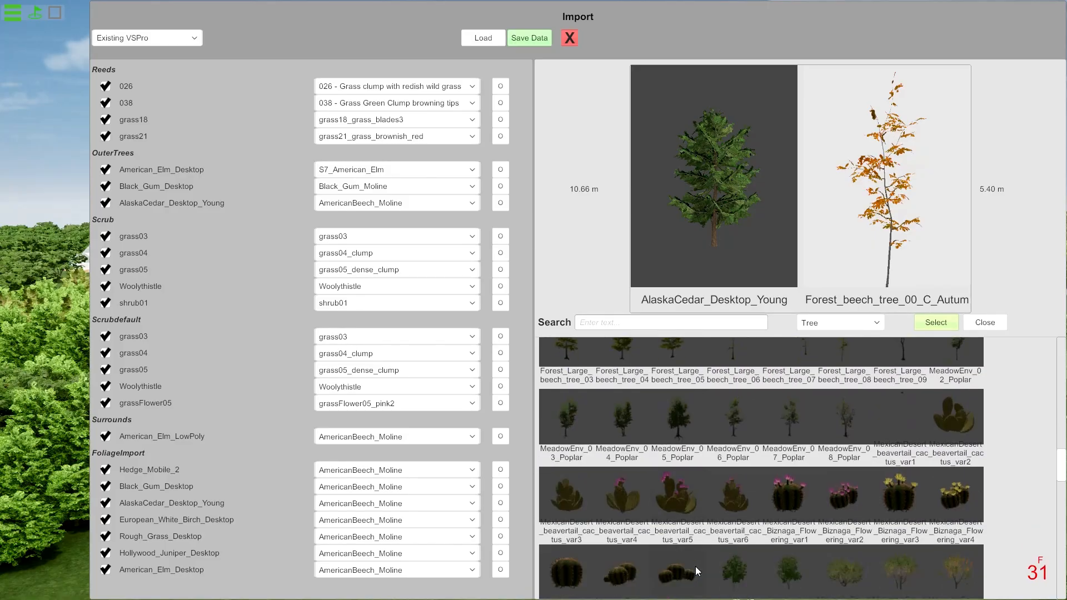
Preview the MeadowEnv_Poplar variants 03, 04 and 05 as replacements for AlaskaCedar_Desktop_Young, comparing their shape and height.
{"action": "left_click", "coordinate": [677, 427]}
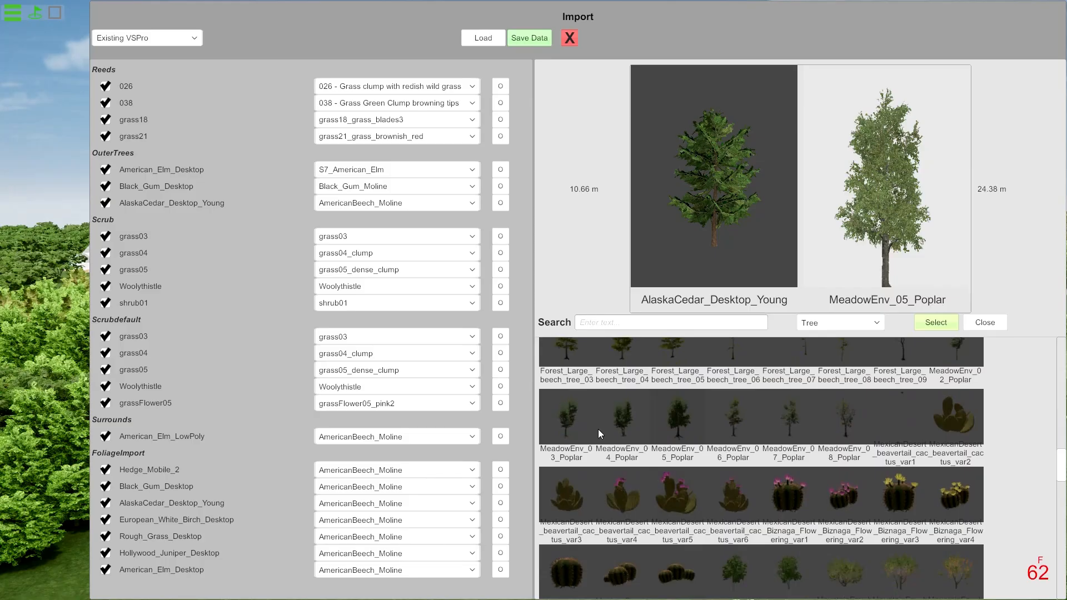
{"action": "left_click", "coordinate": [622, 425]}
{"action": "left_click", "coordinate": [568, 428]}
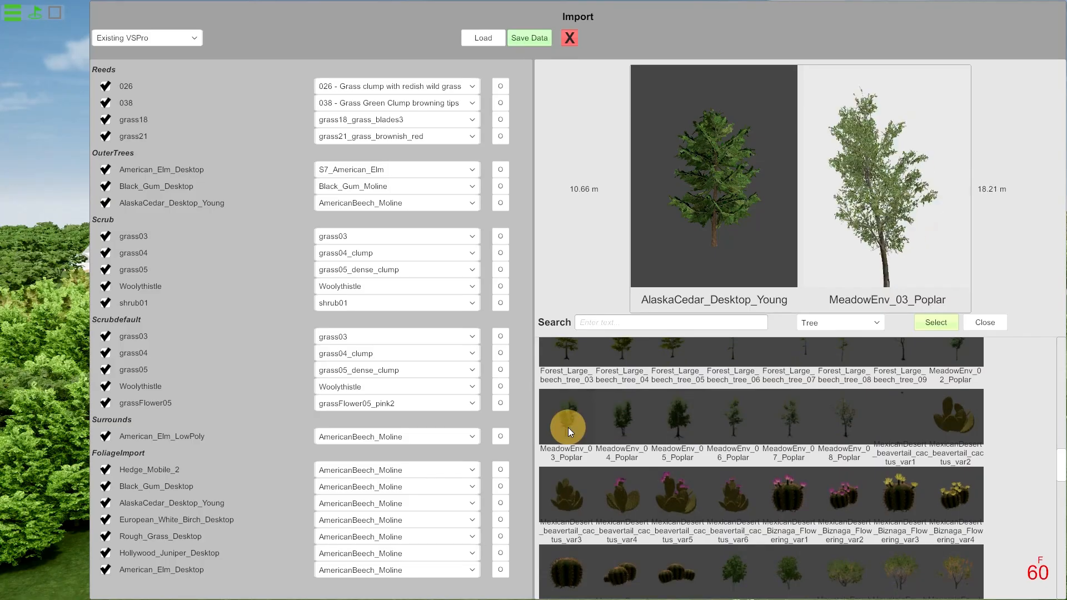
{"action": "left_click", "coordinate": [685, 430]}
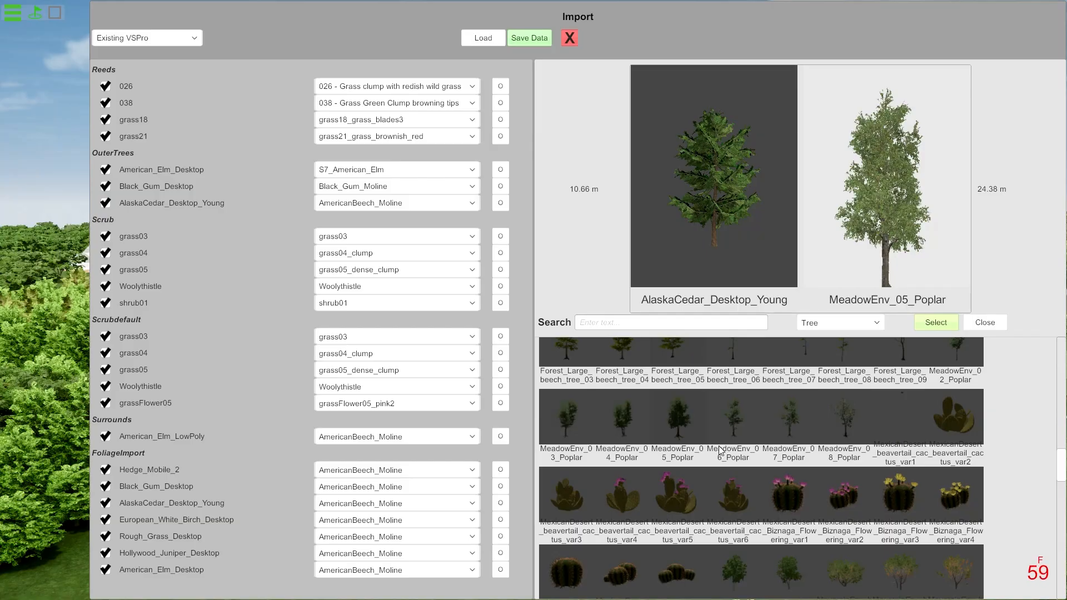
Preview MountainEnv forest pine trees, NM_Fir_02_Small and MountainMaple1_Moline as replacements for AlaskaCedar_Desktop_Young, comparing shape and height.
{"action": "scroll", "coordinate": [734, 497], "scroll_direction": "down", "scroll_amount": 3}
{"action": "scroll", "coordinate": [733, 496], "scroll_direction": "down", "scroll_amount": 2}
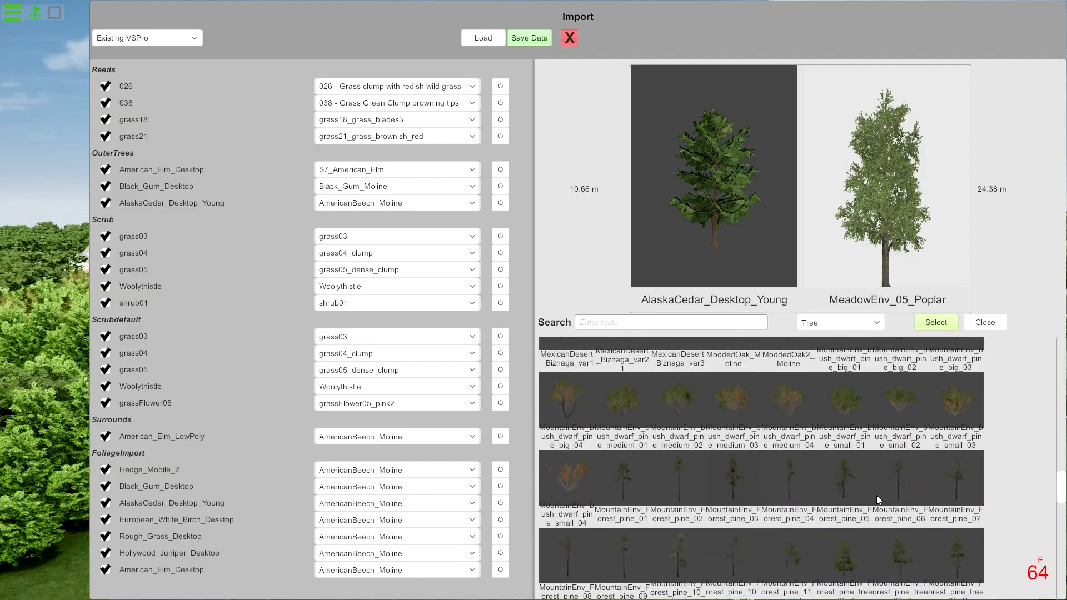
{"action": "scroll", "coordinate": [854, 519], "scroll_direction": "down", "scroll_amount": 1}
{"action": "left_click", "coordinate": [845, 482]}
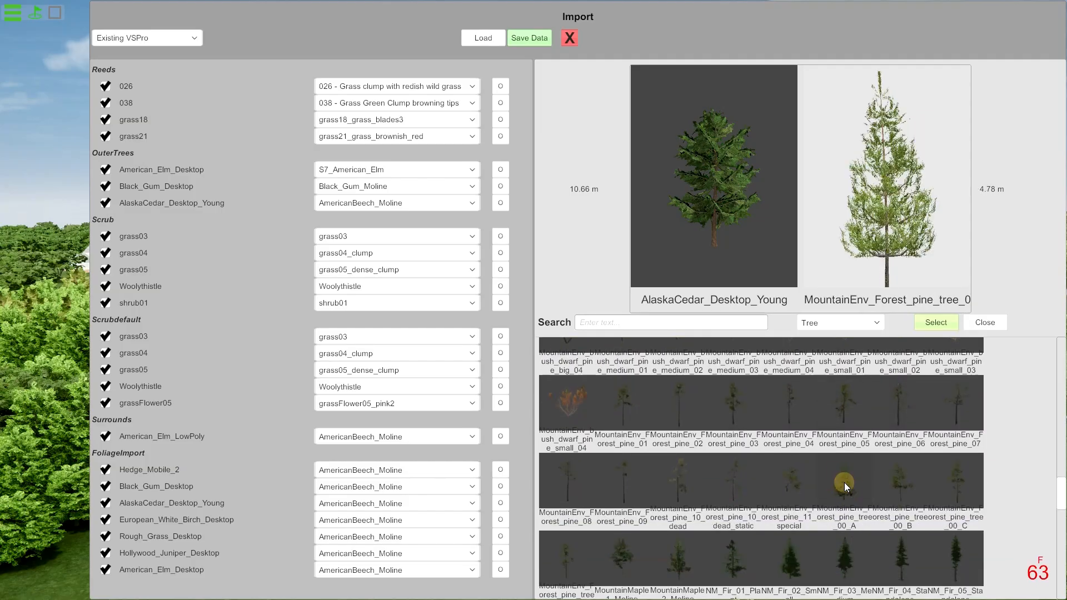
{"action": "left_click", "coordinate": [907, 492]}
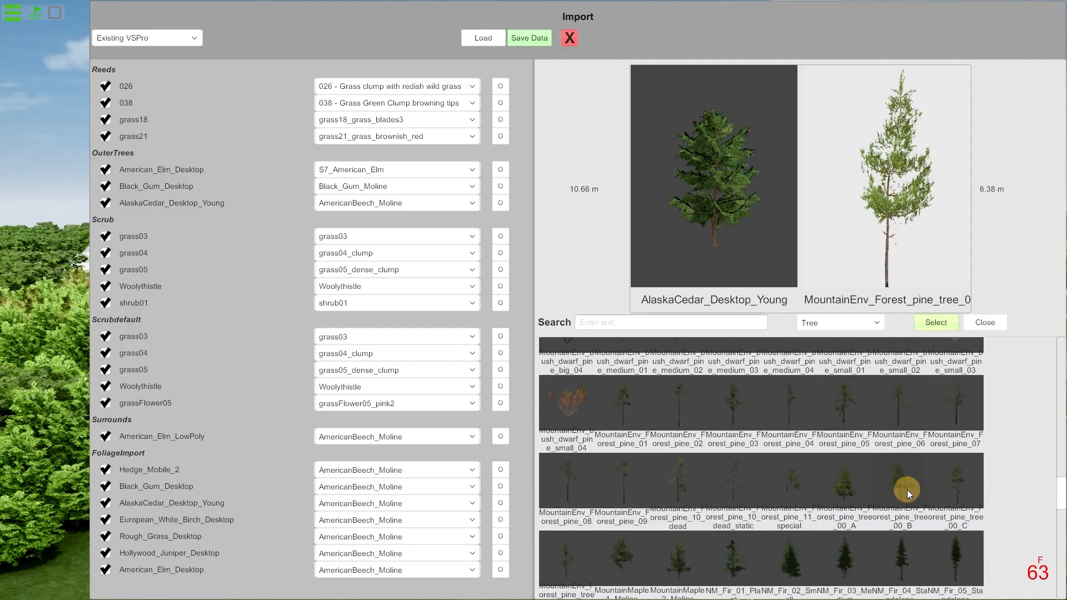
{"action": "left_click", "coordinate": [963, 494]}
{"action": "left_click", "coordinate": [798, 570]}
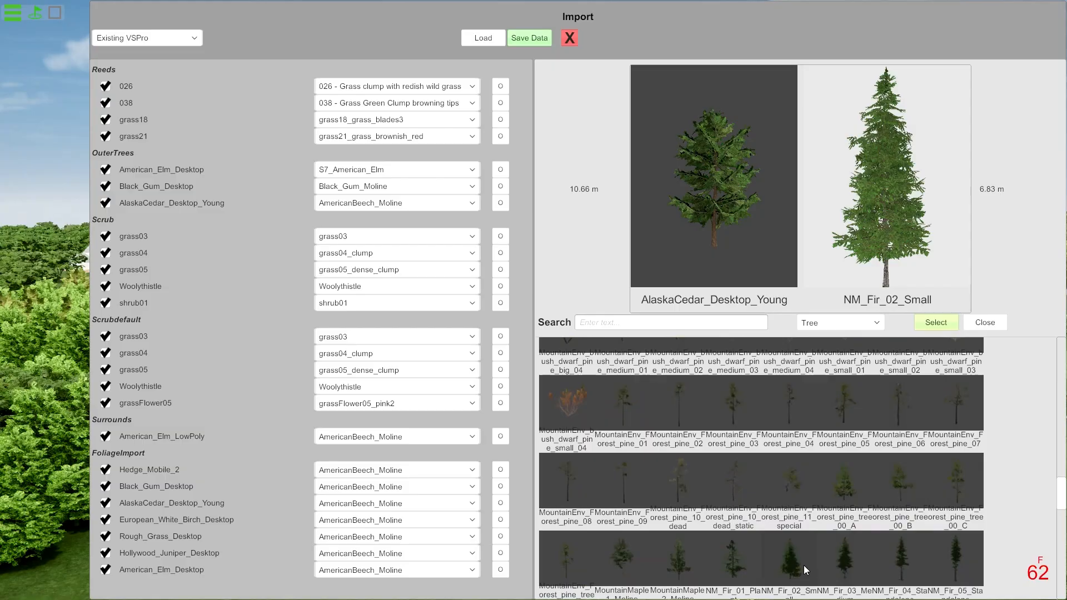
{"action": "left_click", "coordinate": [628, 562]}
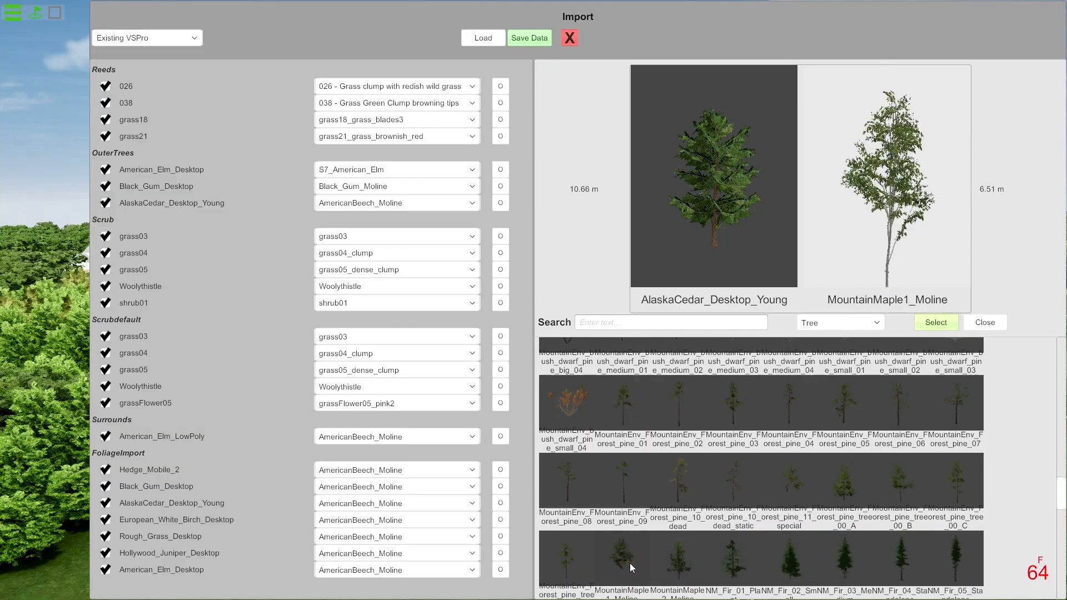
{"action": "left_click", "coordinate": [795, 561]}
Preview the green Oak variants and the red Oak_fall variants as replacements for AlaskaCedar_Desktop_Young, comparing shape and height.
{"action": "scroll", "coordinate": [794, 560], "scroll_direction": "down", "scroll_amount": 2}
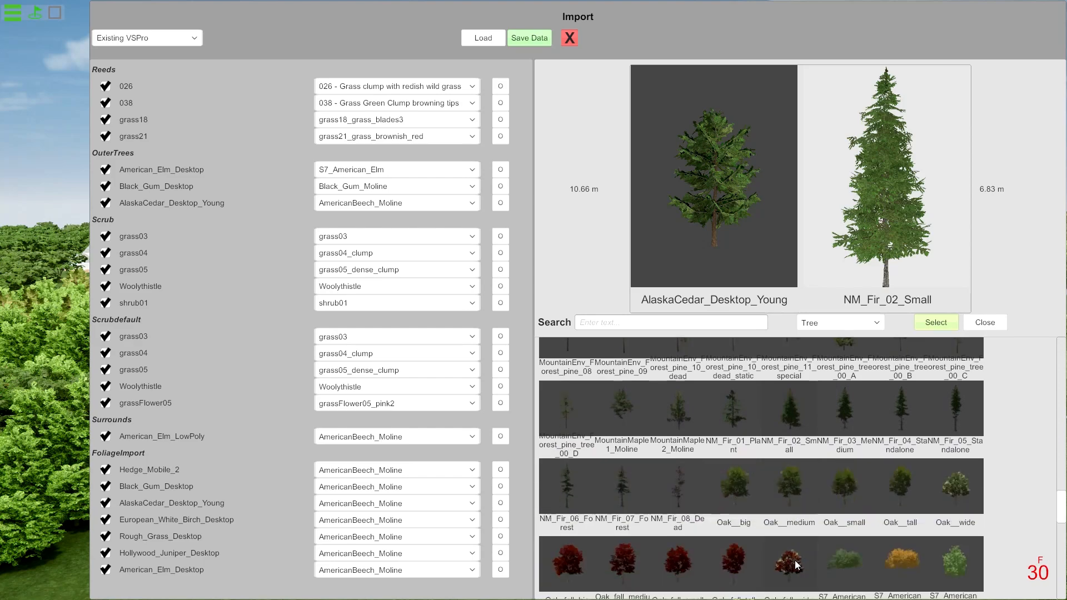
{"action": "left_click", "coordinate": [747, 489]}
{"action": "left_click", "coordinate": [849, 483]}
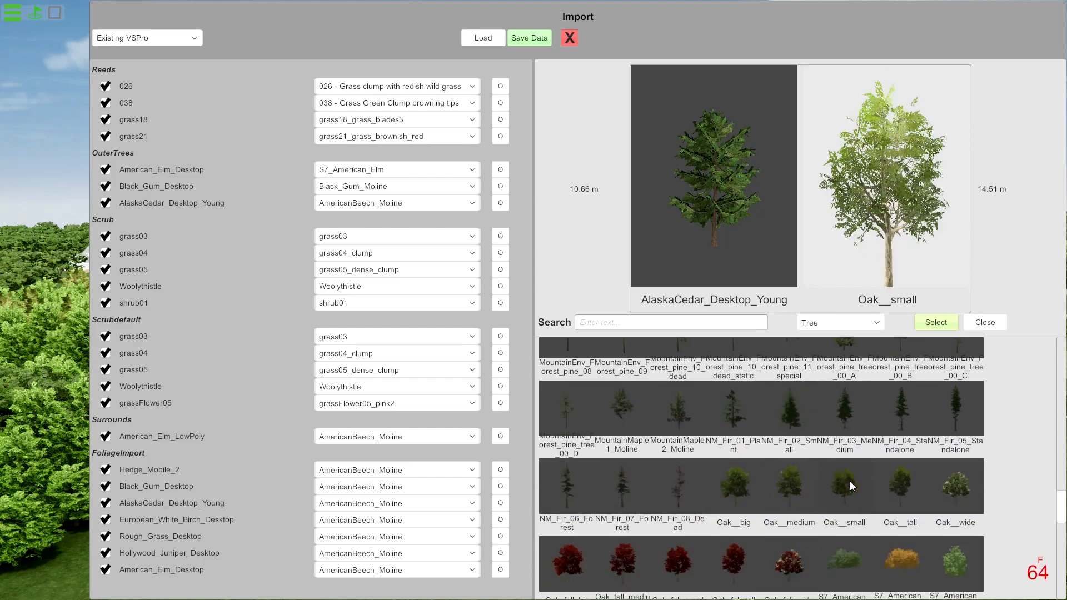
{"action": "left_click", "coordinate": [901, 487]}
{"action": "scroll", "coordinate": [737, 499], "scroll_direction": "down", "scroll_amount": 2}
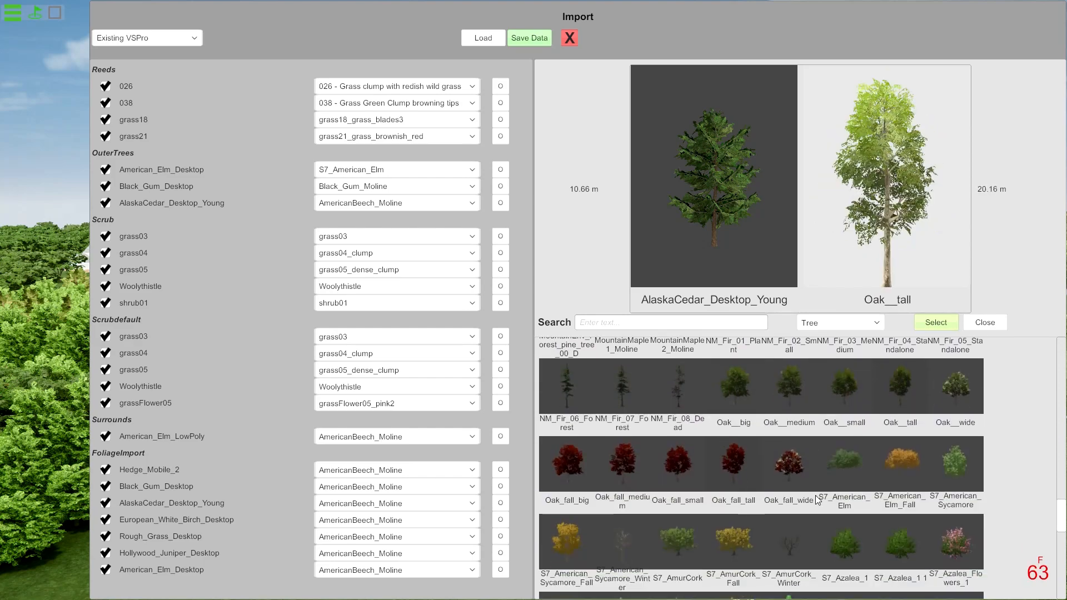
{"action": "left_click", "coordinate": [744, 463]}
{"action": "left_click", "coordinate": [685, 478]}
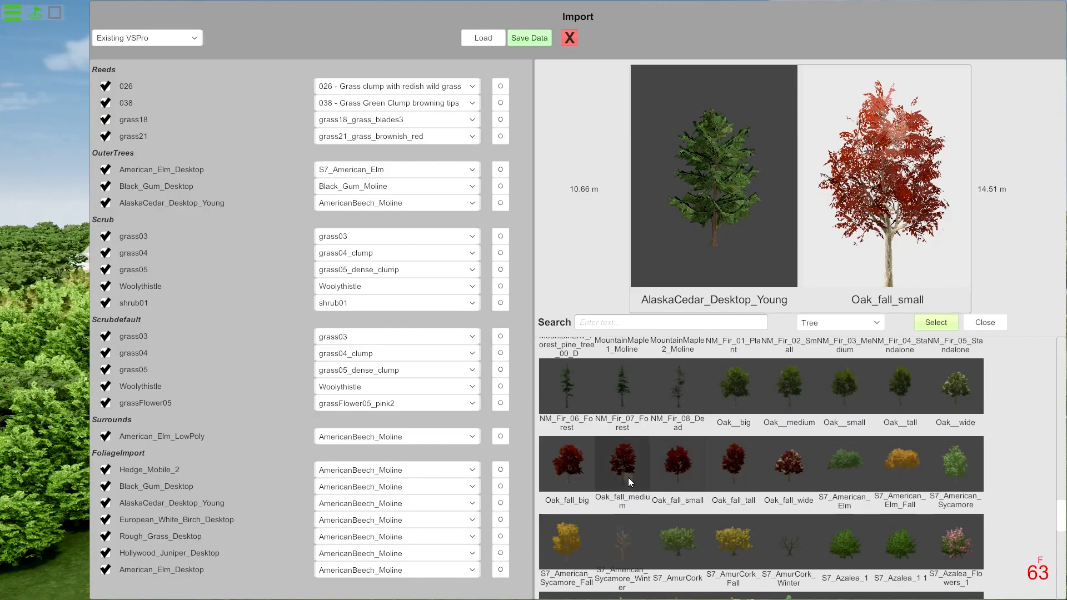
{"action": "left_click", "coordinate": [628, 477]}
{"action": "left_click", "coordinate": [662, 469]}
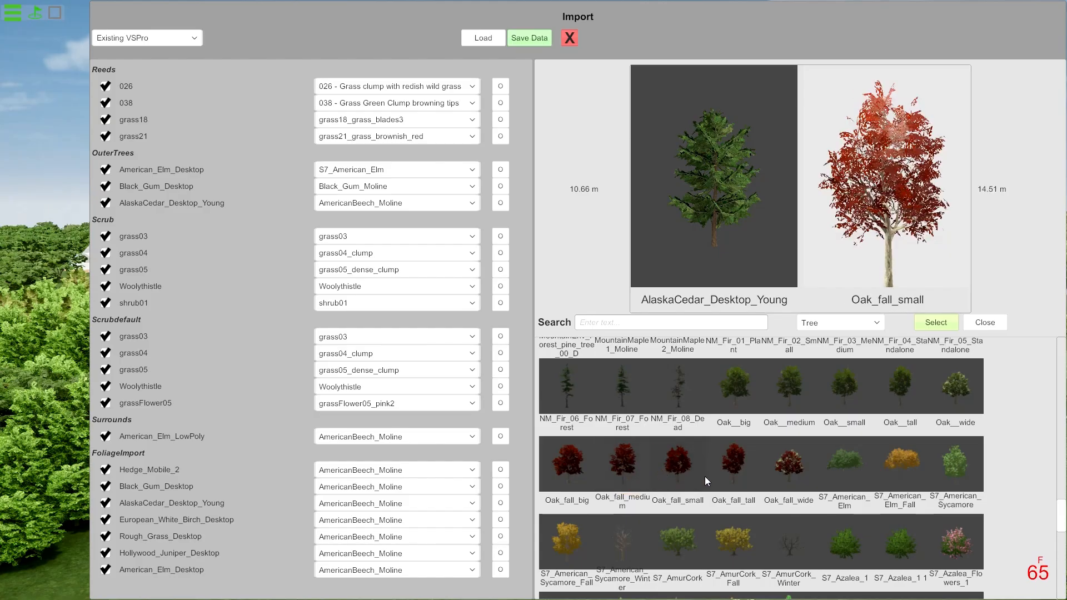
Compare S7_EuropeanLinden and its fall version with S7_Korean_Stewartia, and set S7_Korean_Stewartia as the replacement for AlaskaCedar_Desktop_Young in OuterTrees.
{"action": "scroll", "coordinate": [704, 476], "scroll_direction": "down", "scroll_amount": 2}
{"action": "scroll", "coordinate": [756, 462], "scroll_direction": "down", "scroll_amount": 2}
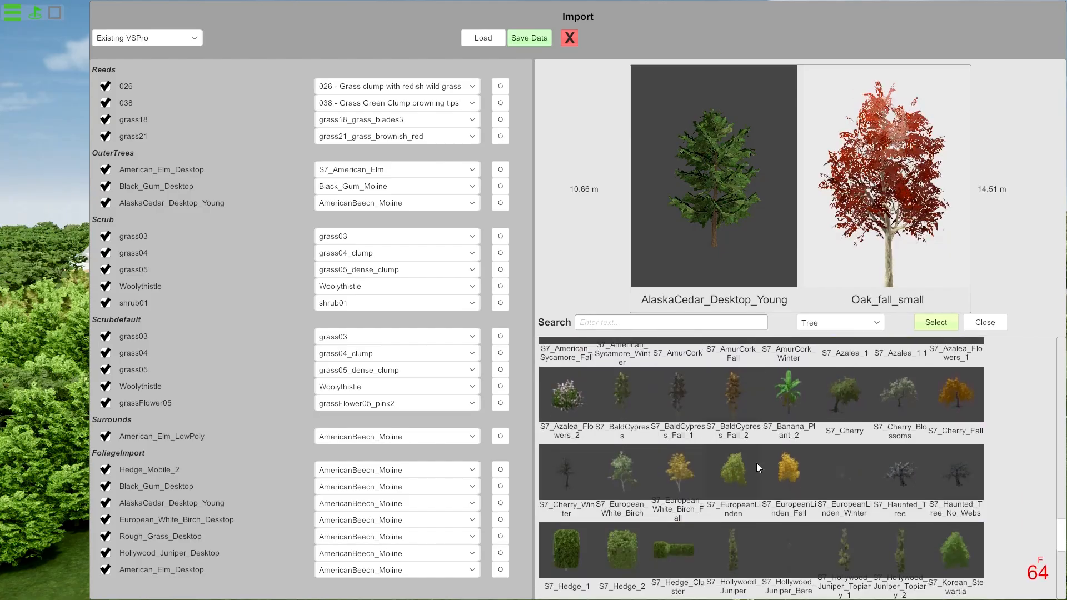
{"action": "left_click", "coordinate": [737, 471]}
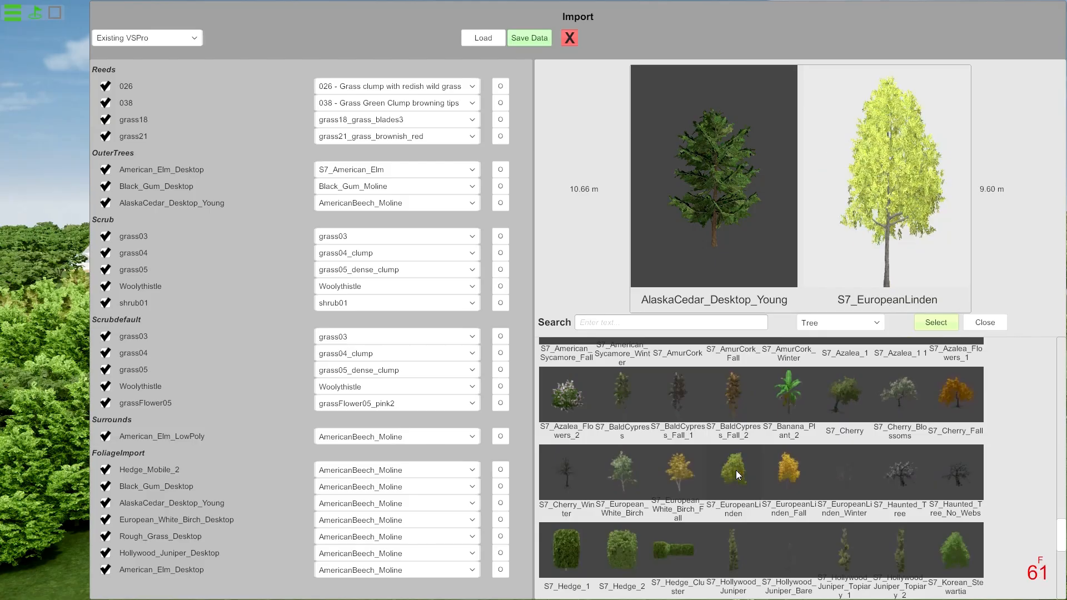
{"action": "left_click", "coordinate": [795, 474]}
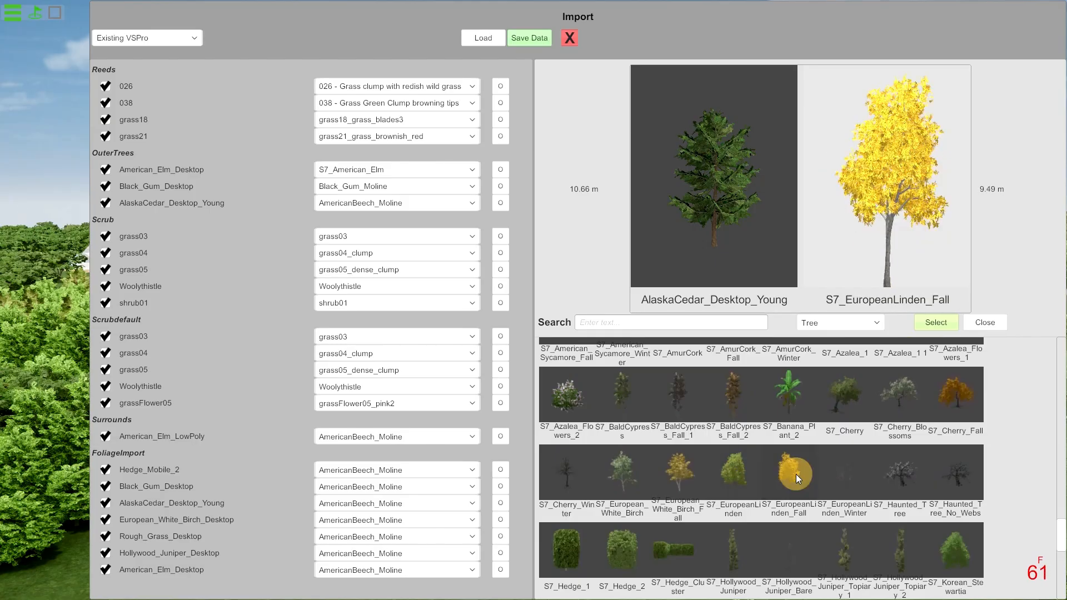
{"action": "left_click", "coordinate": [751, 474]}
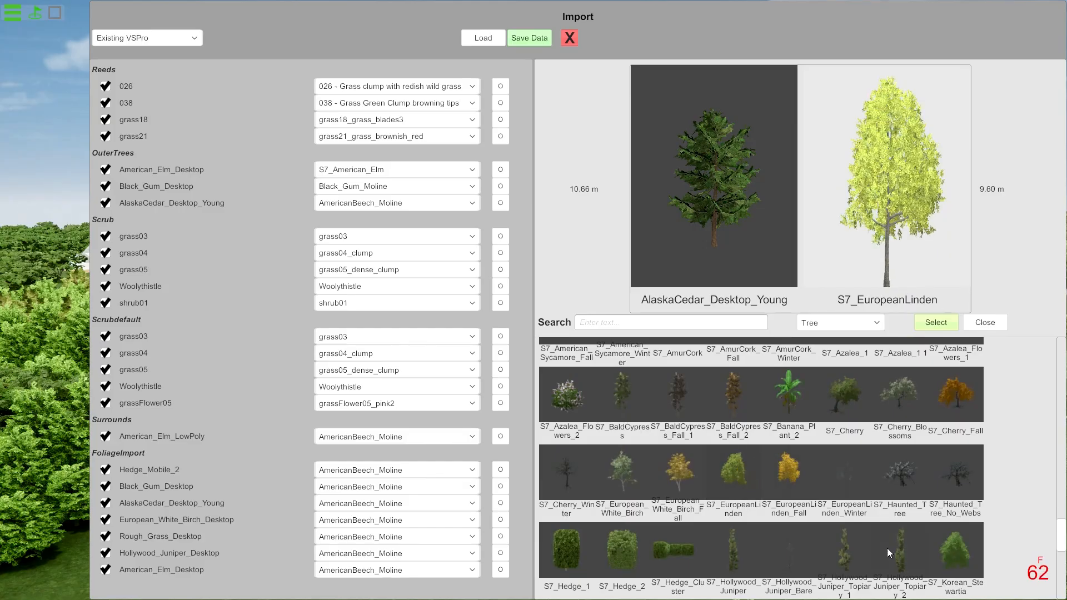
{"action": "left_click", "coordinate": [967, 544]}
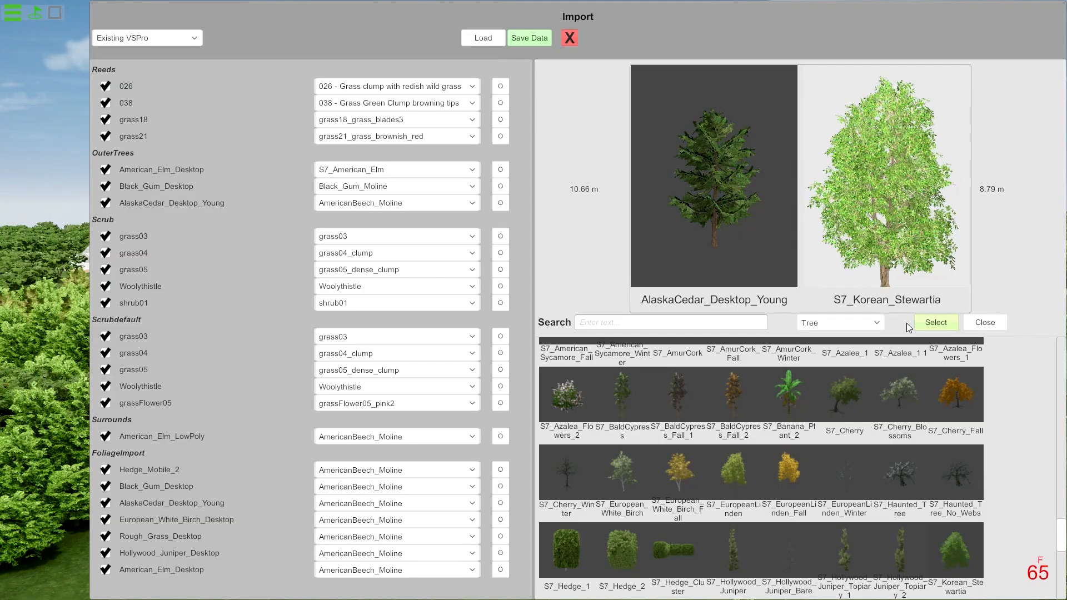
{"action": "left_click", "coordinate": [937, 323]}
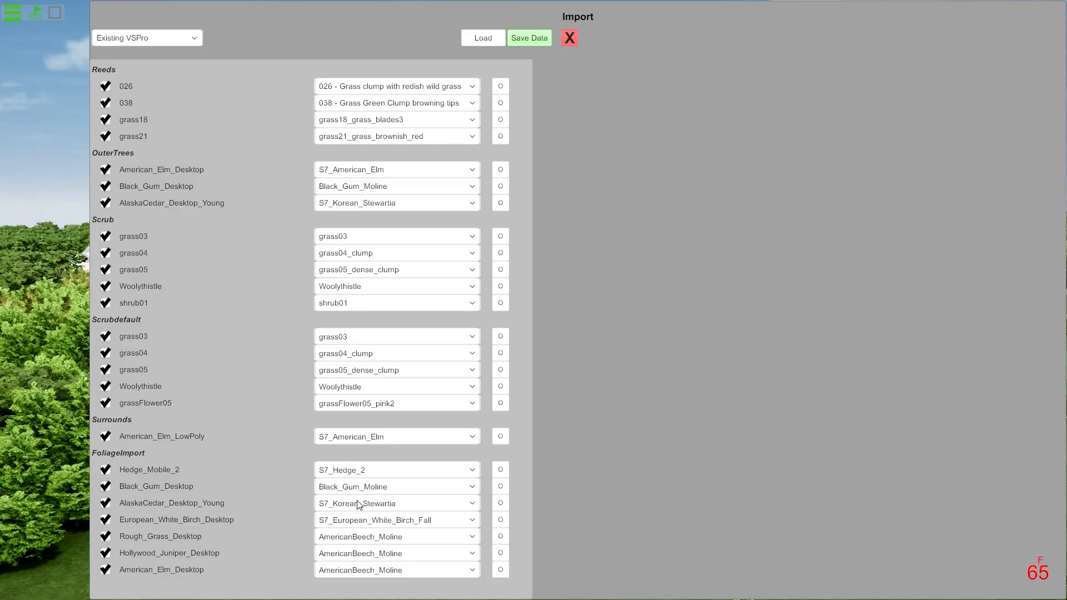
Compare the S7_European_White_Birch variants and set S7_European_White_Birch_Fall as the replacement for European_White_Birch_Desktop in FoliageImport.
{"action": "left_click", "coordinate": [500, 519]}
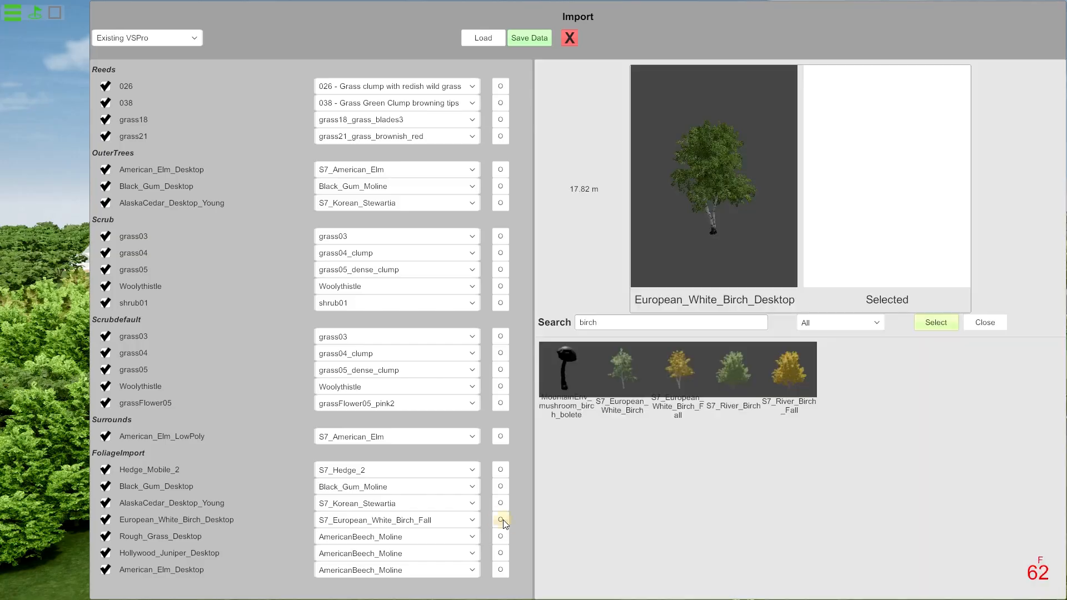
{"action": "left_click", "coordinate": [645, 323]}
{"action": "left_click", "coordinate": [659, 324]}
{"action": "left_click", "coordinate": [618, 389]}
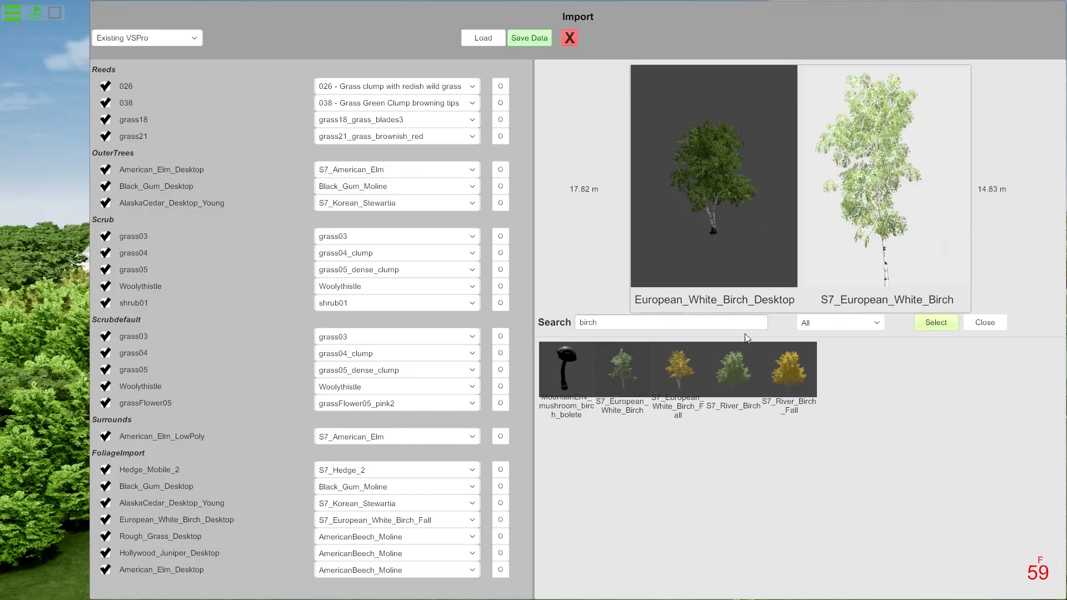
{"action": "left_click", "coordinate": [682, 376]}
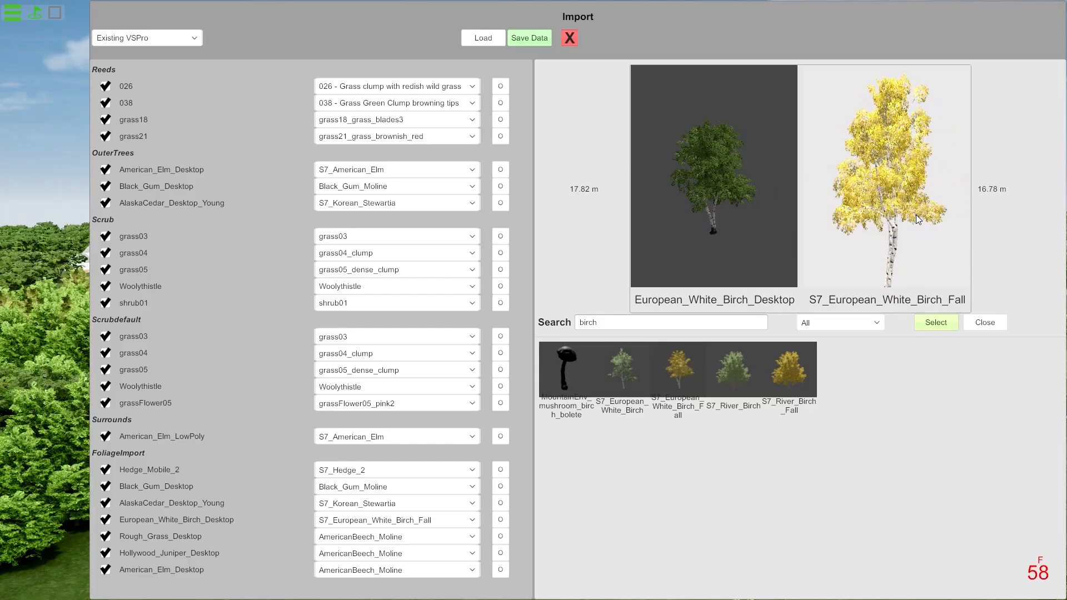
{"action": "left_click", "coordinate": [934, 323]}
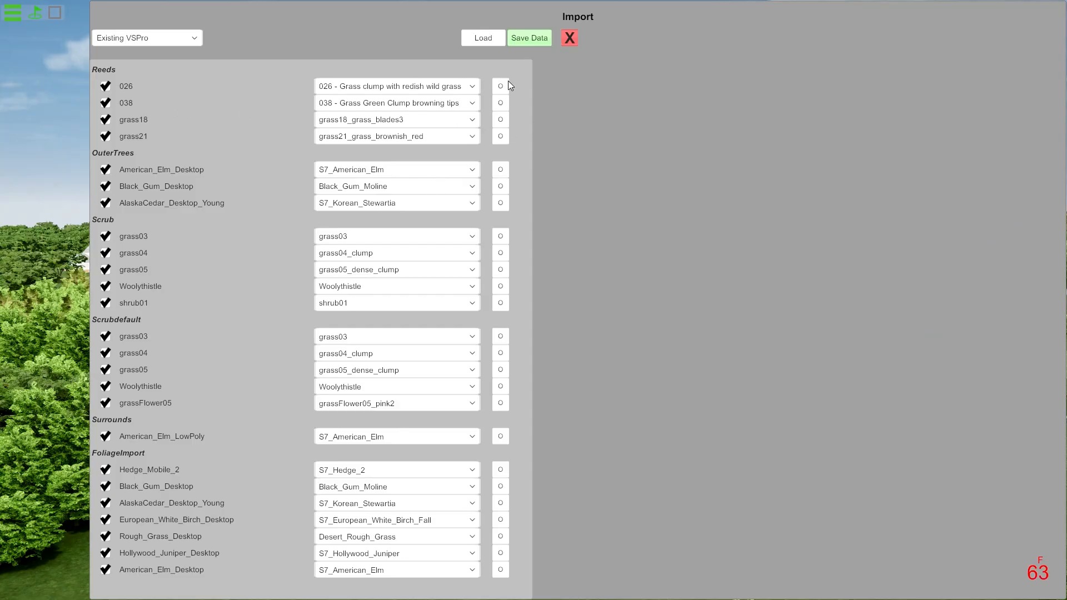
Save the plant mapping data, acknowledge the restart notice and close the Import window.
{"action": "left_click", "coordinate": [529, 38]}
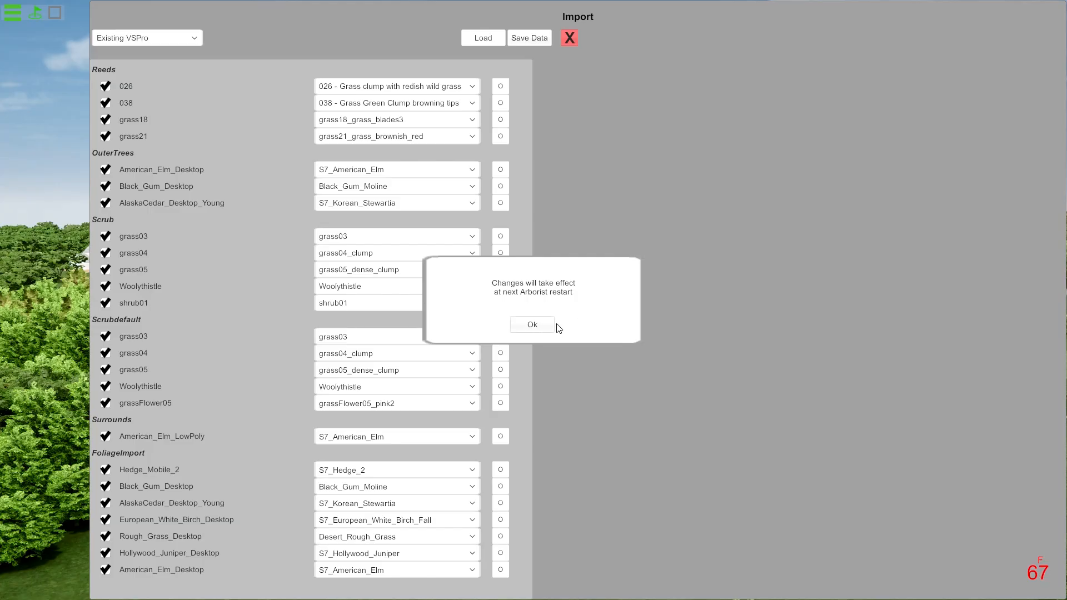
{"action": "left_click", "coordinate": [534, 326]}
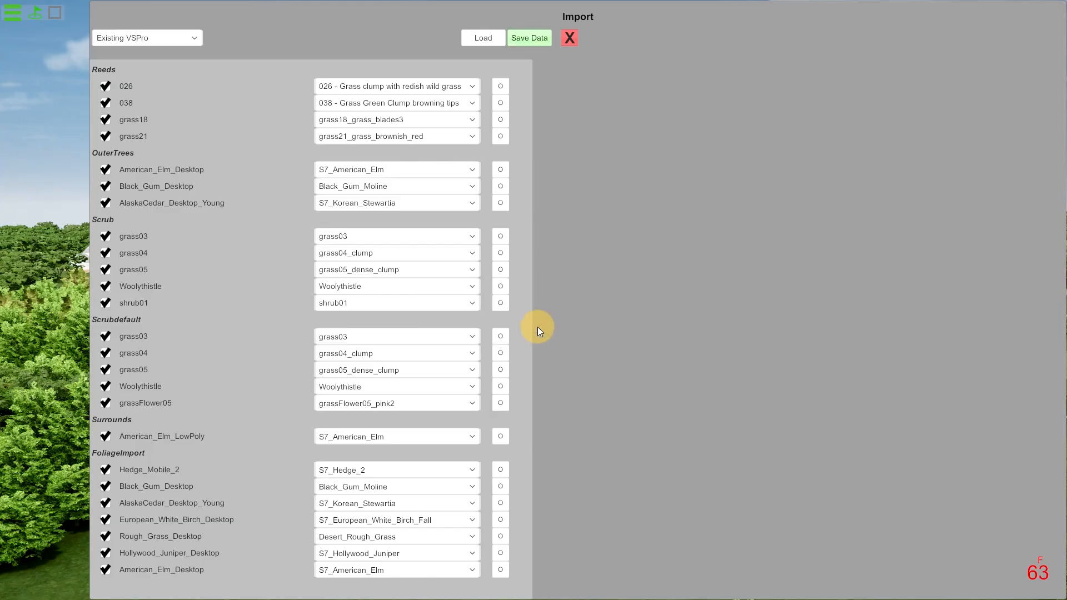
{"action": "left_click", "coordinate": [572, 39]}
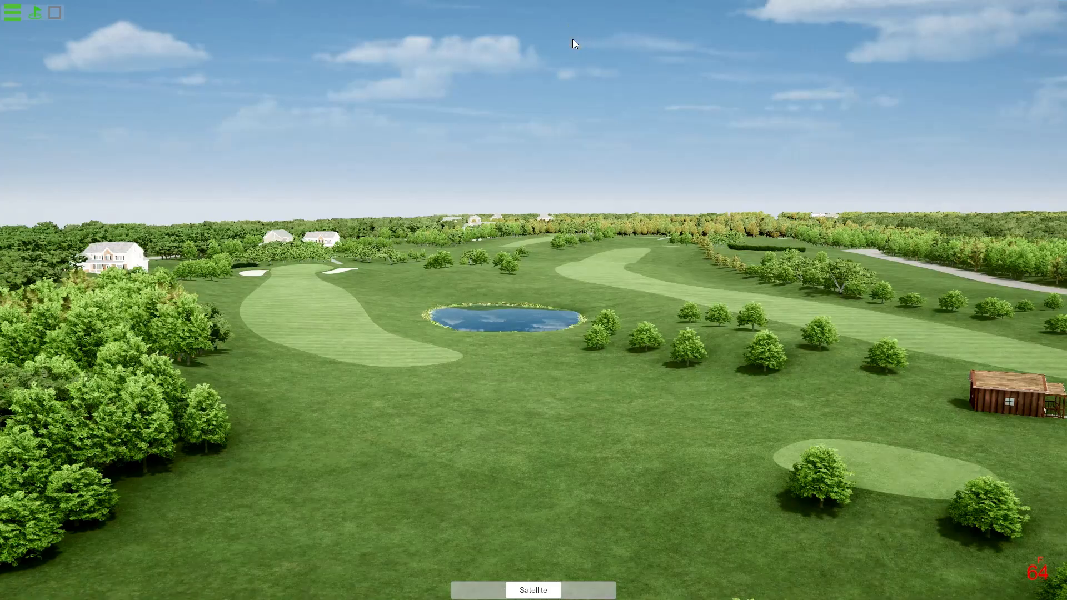
Exit Arborist and confirm leaving the program.
{"action": "left_click", "coordinate": [12, 12]}
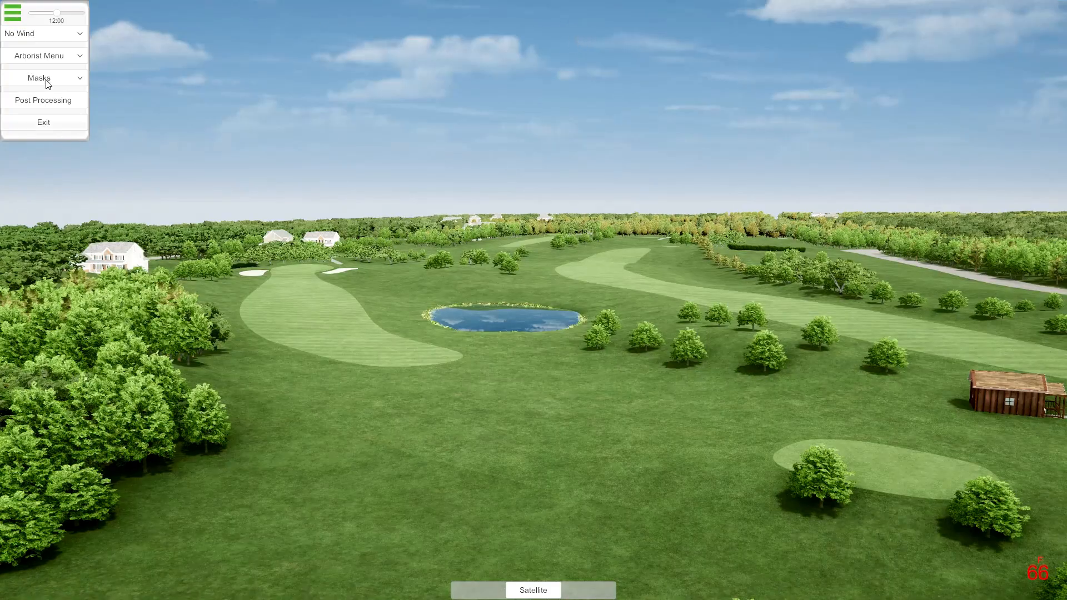
{"action": "left_click", "coordinate": [64, 57]}
{"action": "left_click", "coordinate": [65, 55]}
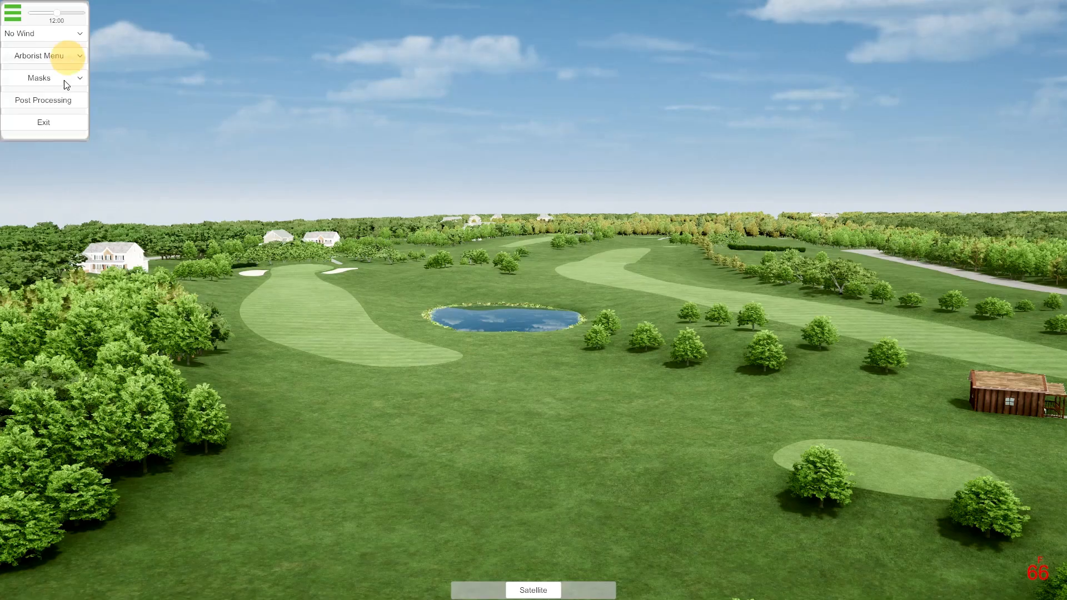
{"action": "left_click", "coordinate": [56, 126]}
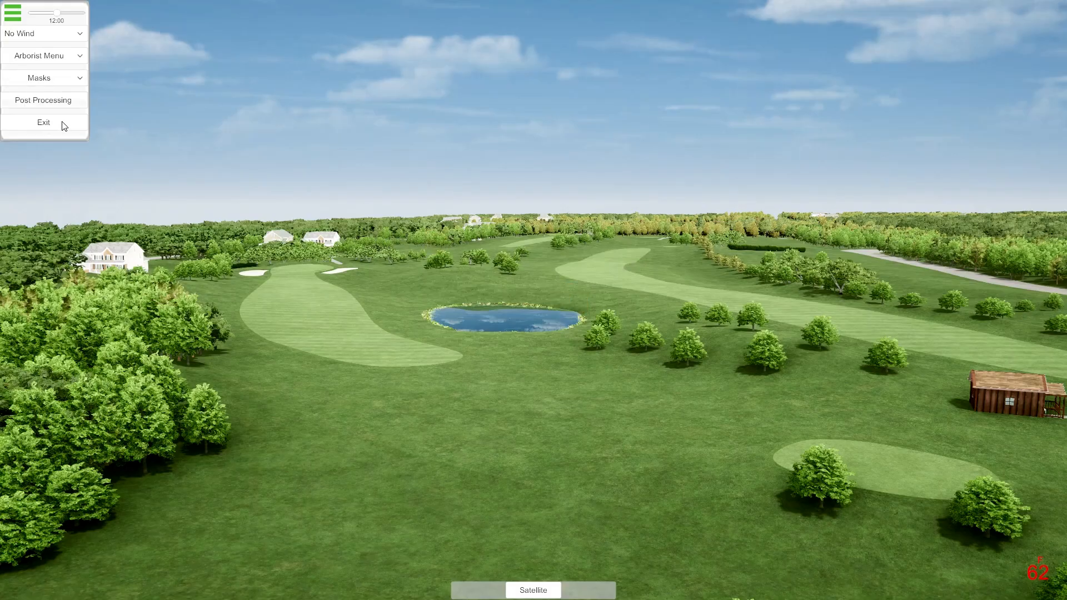
{"action": "left_click", "coordinate": [69, 59]}
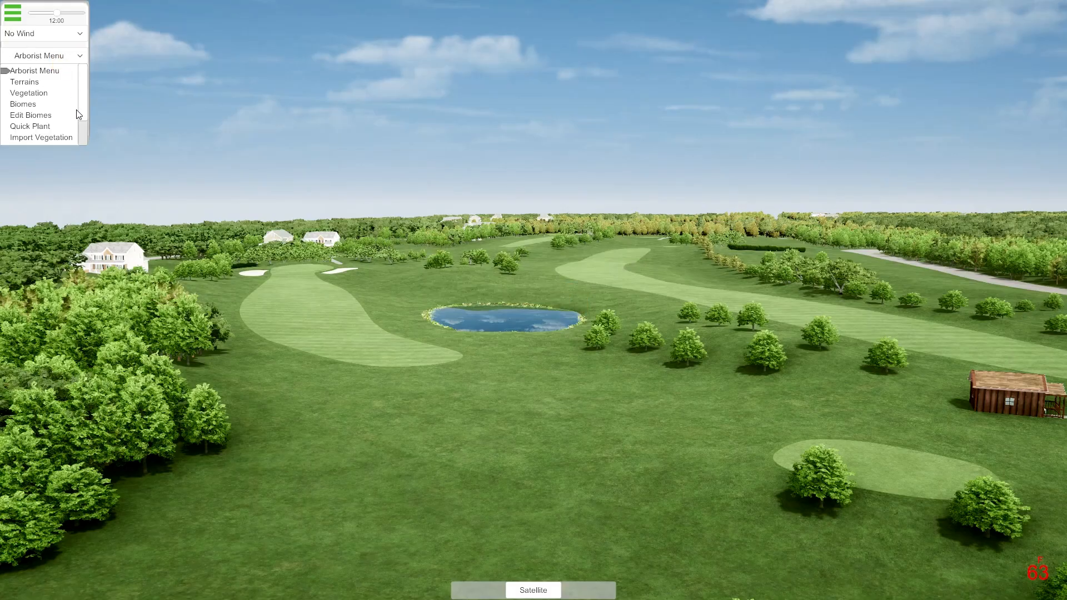
{"action": "left_click_drag", "start_coordinate": [82, 107], "coordinate": [150, 78]}
{"action": "left_click", "coordinate": [43, 123]}
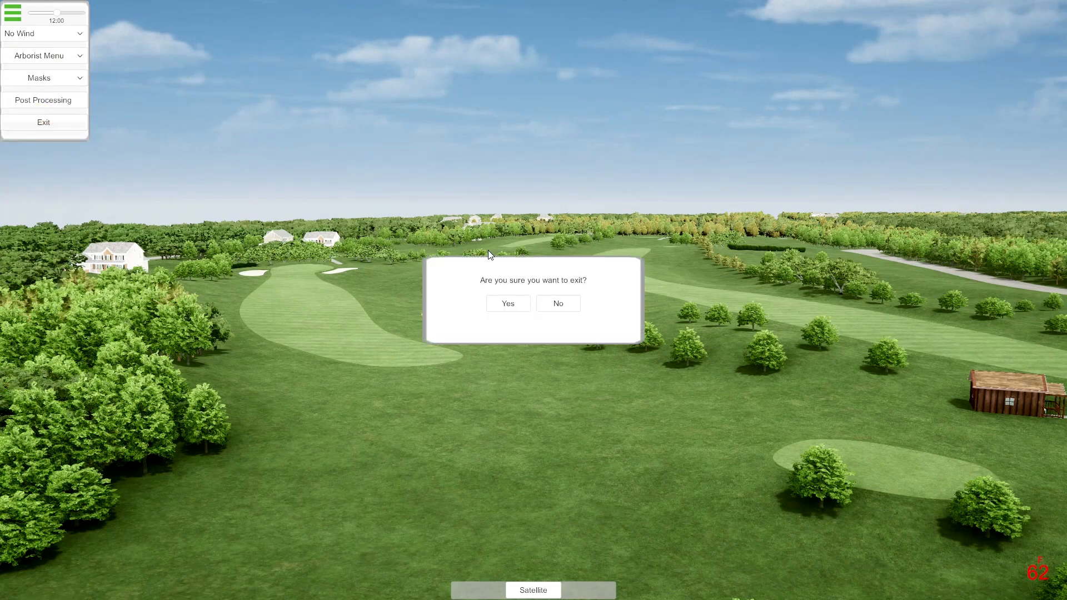
{"action": "left_click", "coordinate": [519, 304]}
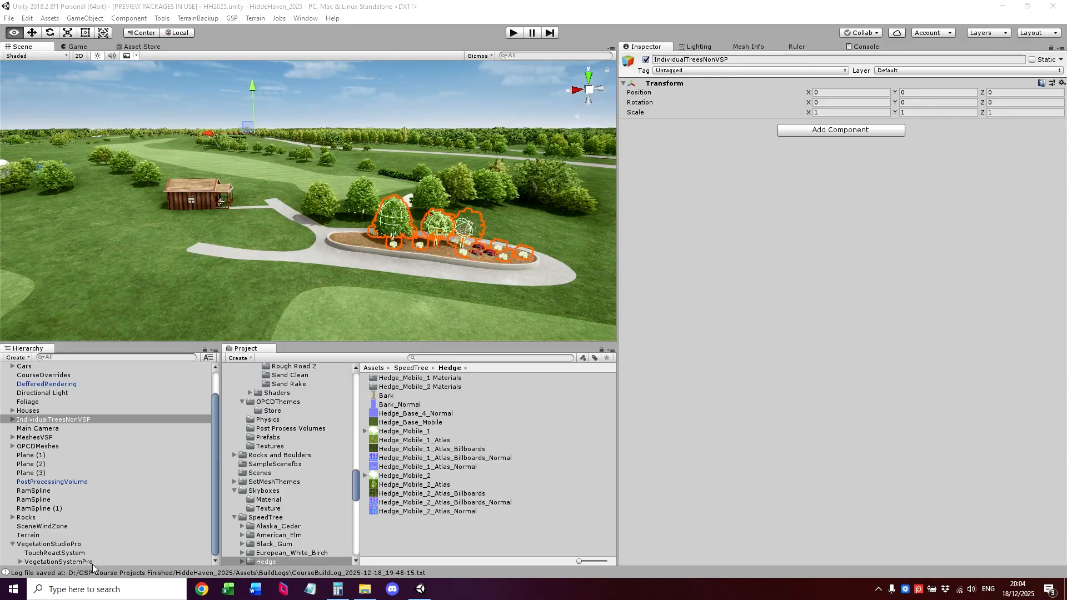
In Unity, deactivate the VegetationStudioPro object in the HH2025 scene and save the scene.
{"action": "left_click", "coordinate": [72, 544]}
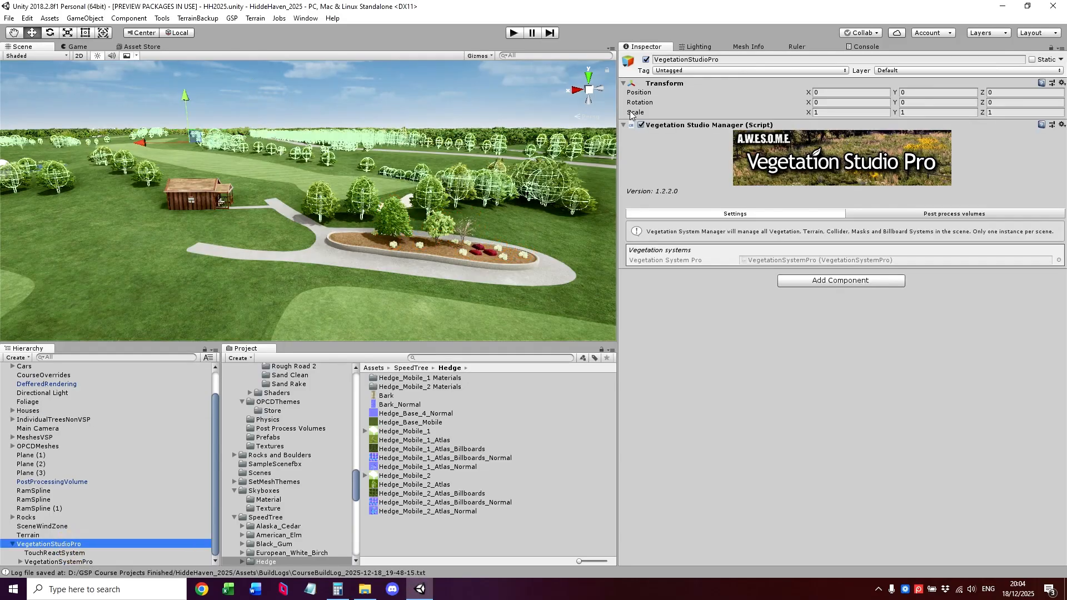
{"action": "left_click", "coordinate": [645, 60]}
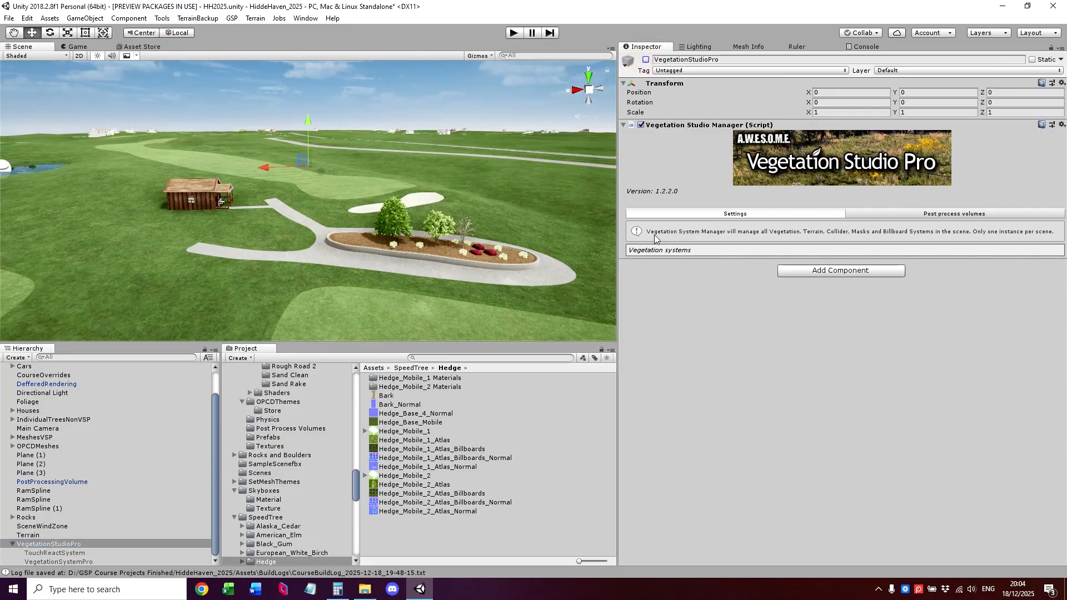
{"action": "left_click", "coordinate": [8, 16]}
{"action": "left_click", "coordinate": [62, 60]}
Build the course from the HH2025 scene, keeping the terrain and foliage colliders disabled.
{"action": "left_click", "coordinate": [232, 18]}
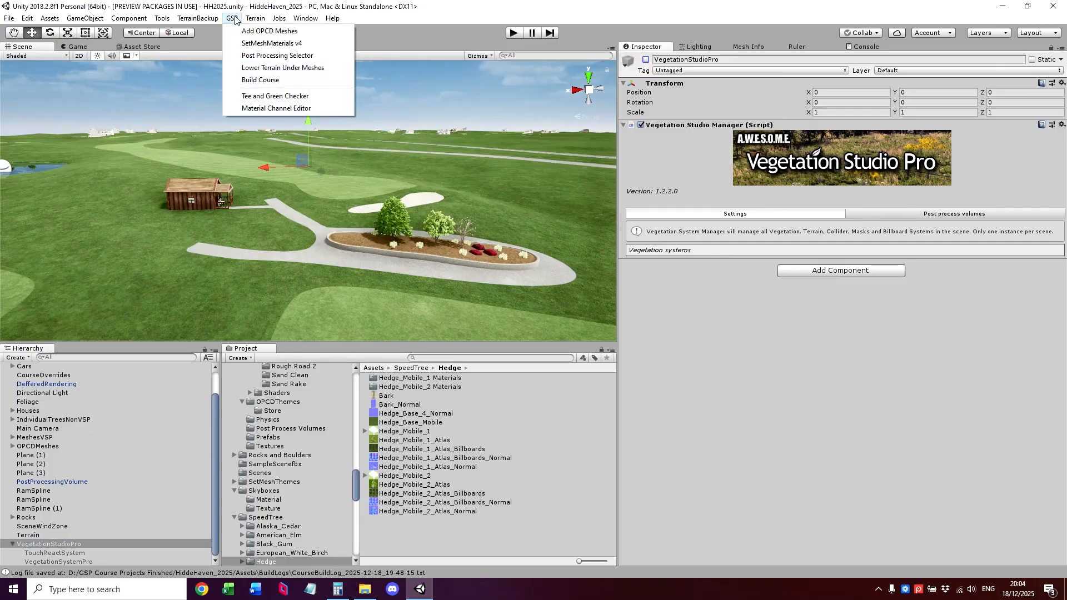
{"action": "left_click", "coordinate": [280, 82]}
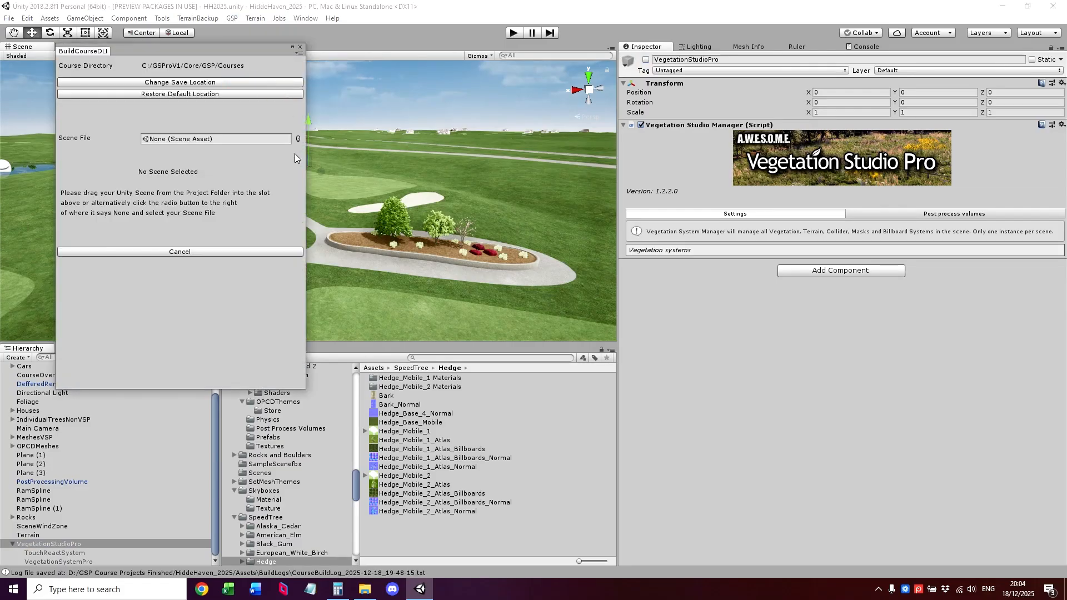
{"action": "left_click", "coordinate": [298, 139]}
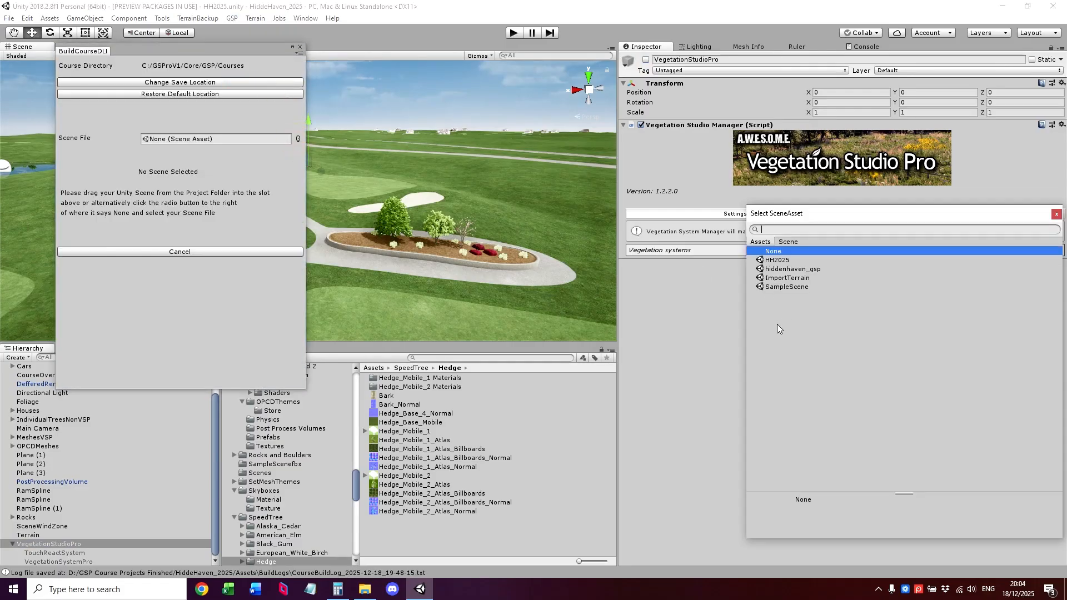
{"action": "double_click", "coordinate": [787, 260]}
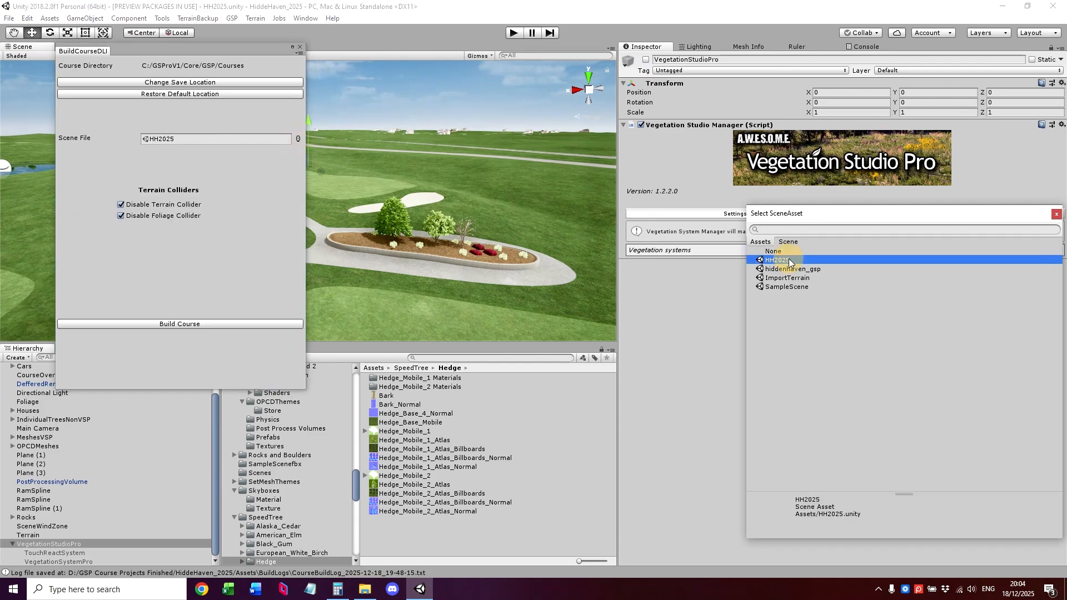
{"action": "left_click", "coordinate": [191, 325]}
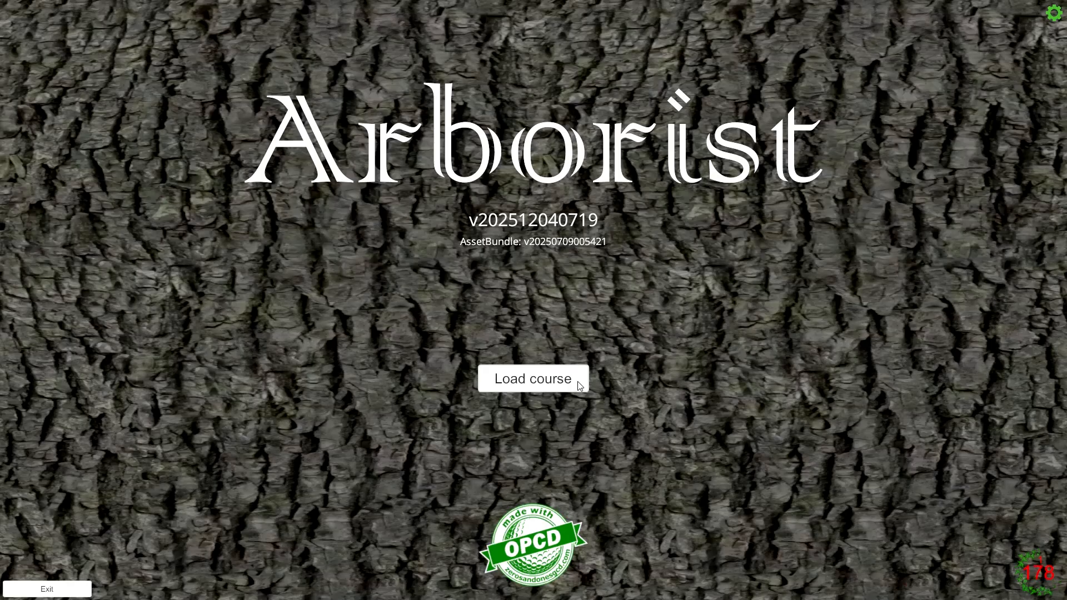
Load HH2025.gspcrse in Arborist and check the files in the HH2025 course folder while it loads.
{"action": "left_click", "coordinate": [576, 380]}
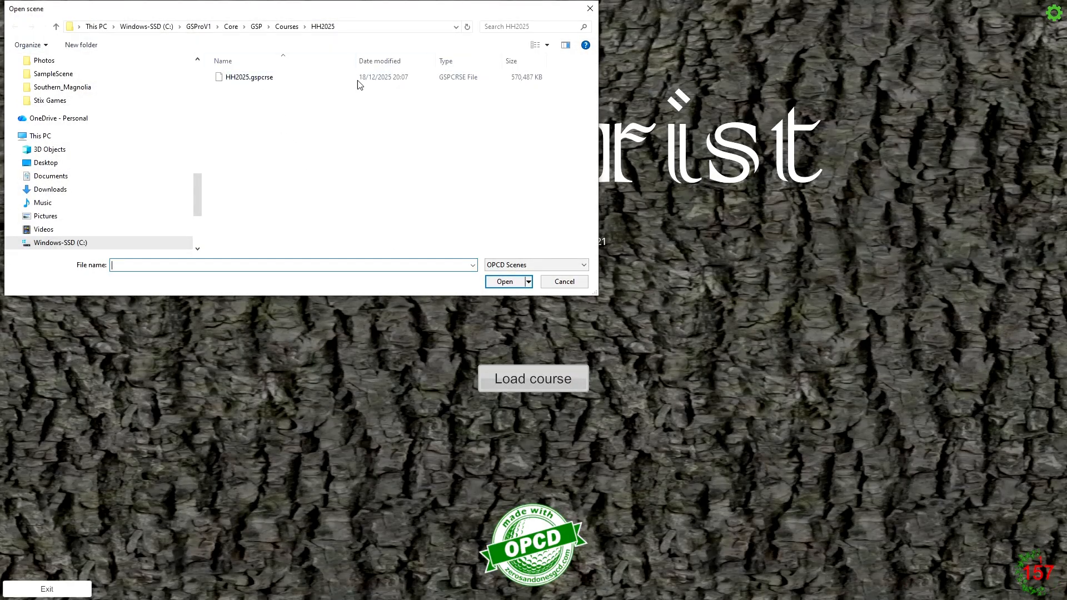
{"action": "double_click", "coordinate": [249, 77]}
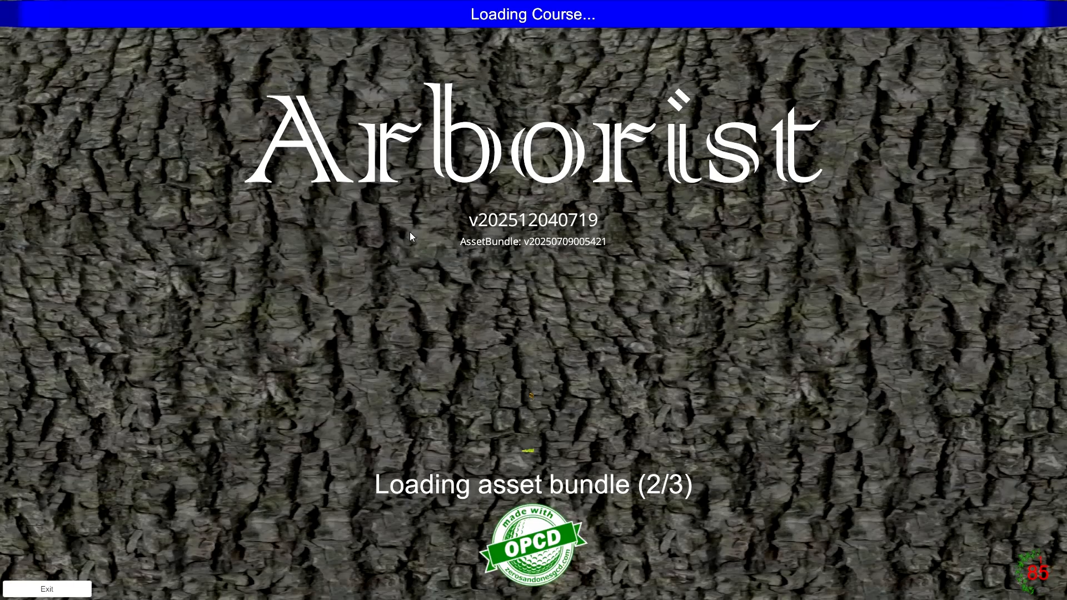
{"action": "key", "text": "super"}
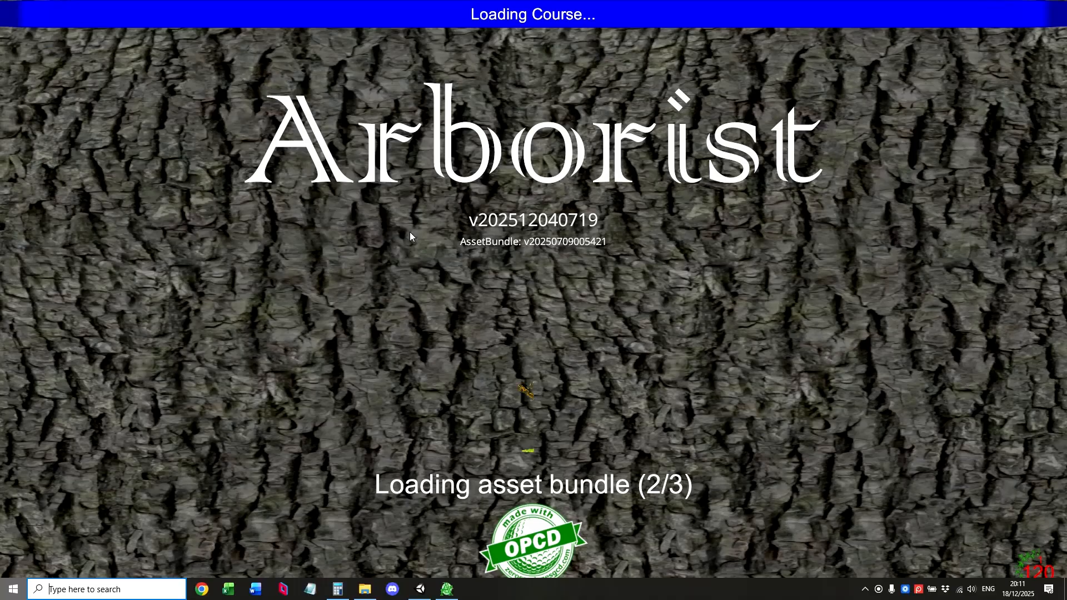
{"action": "left_click", "coordinate": [366, 590]}
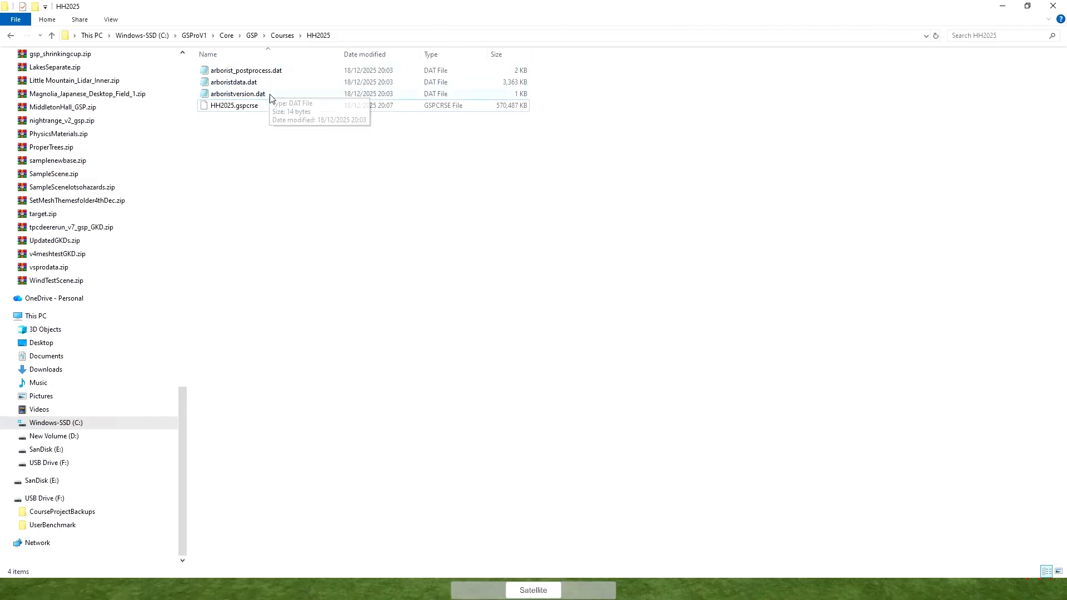
{"action": "left_click", "coordinate": [1003, 9]}
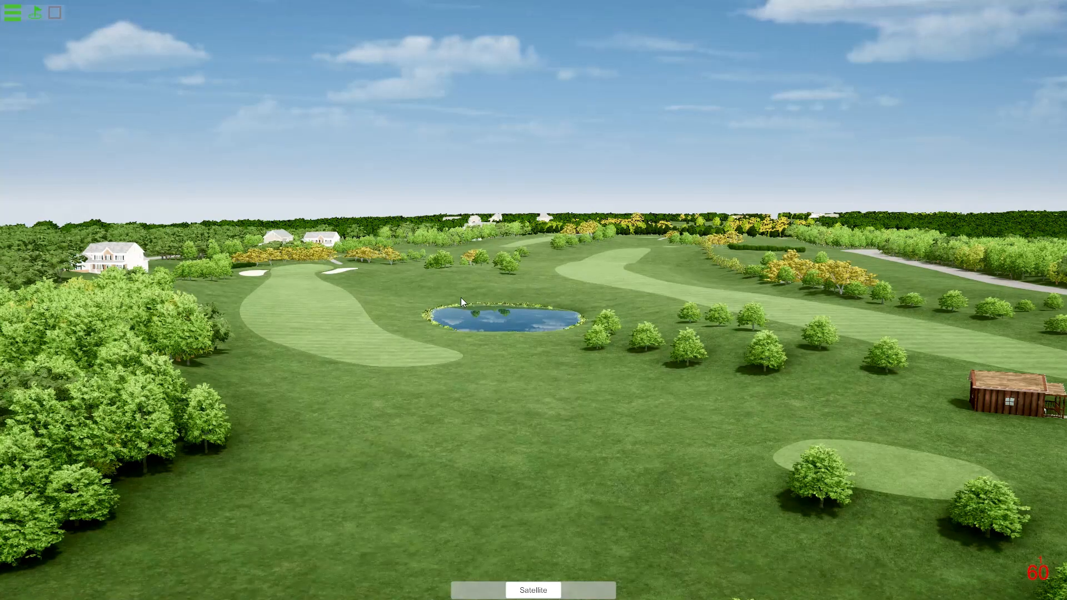
Switch to Unity and reactivate the VegetationStudioPro object in the HH2025 scene to show the original planting.
{"action": "left_click_drag", "start_coordinate": [472, 351], "coordinate": [573, 338]}
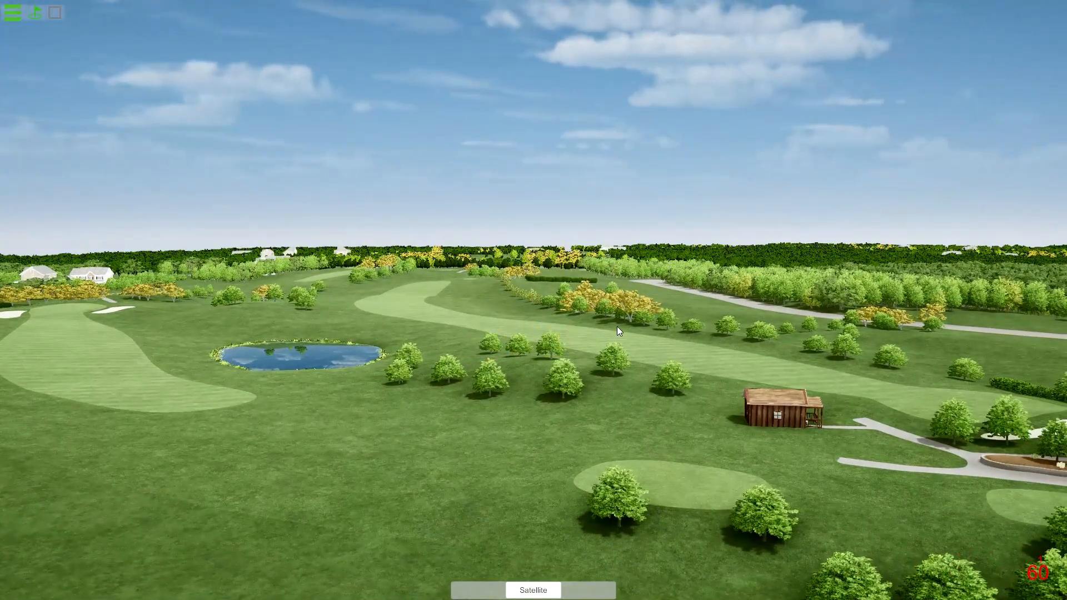
{"action": "key", "text": "super"}
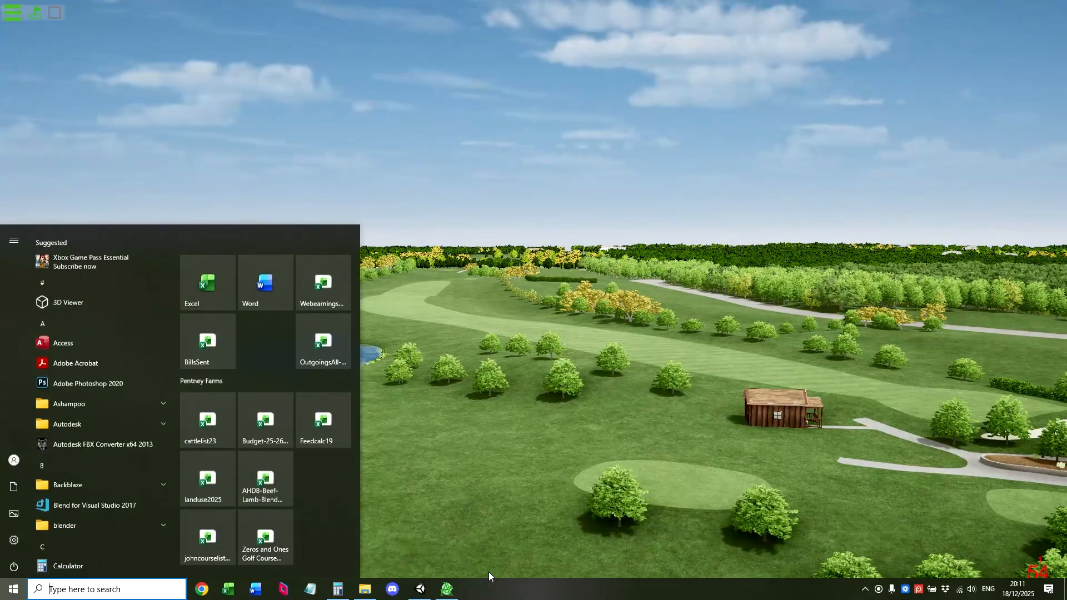
{"action": "left_click", "coordinate": [420, 588]}
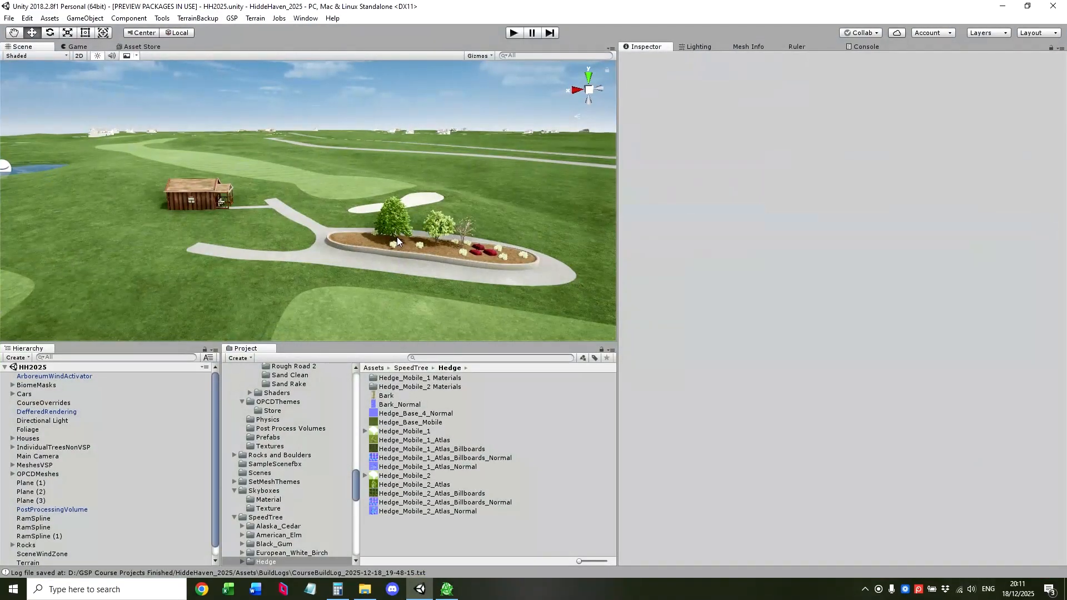
{"action": "right_click_drag", "start_coordinate": [396, 239], "coordinate": [391, 220]}
{"action": "scroll", "coordinate": [92, 541], "scroll_direction": "down", "scroll_amount": 1}
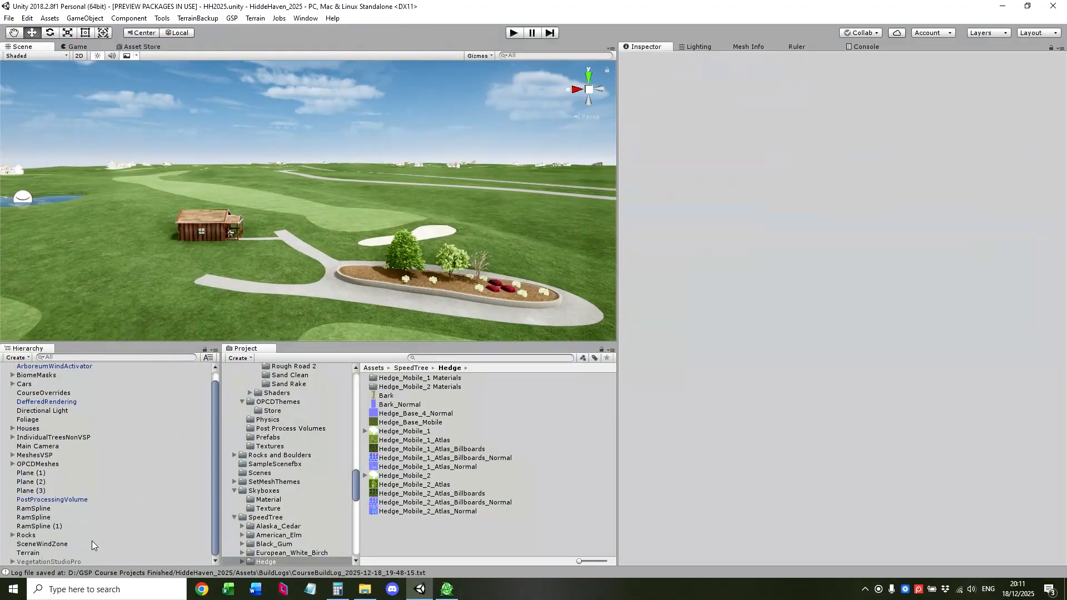
{"action": "left_click", "coordinate": [65, 565]}
{"action": "left_click", "coordinate": [645, 60]}
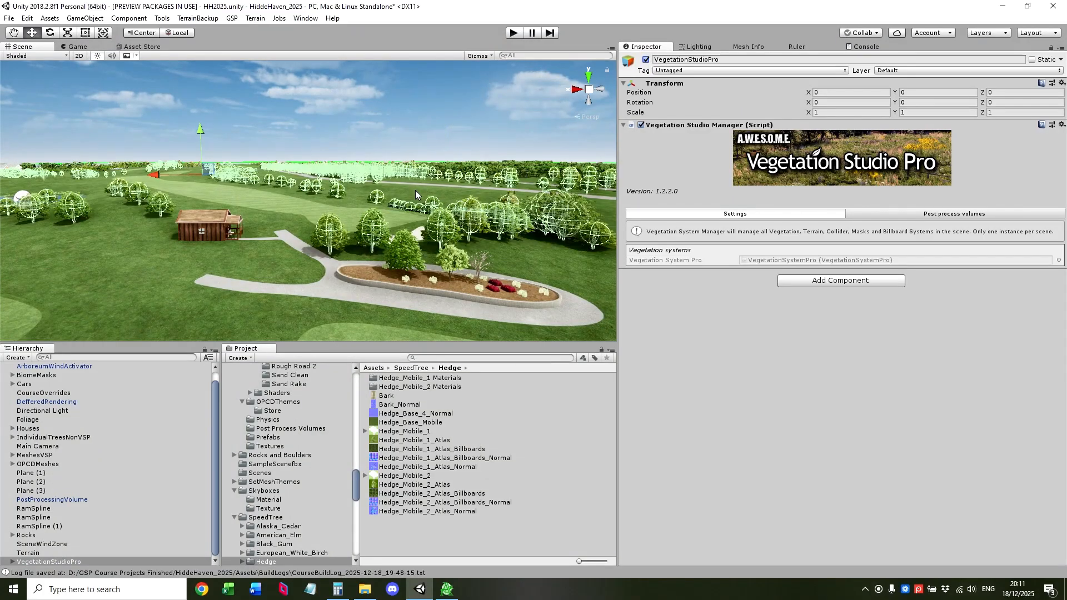
{"action": "left_click", "coordinate": [404, 114]}
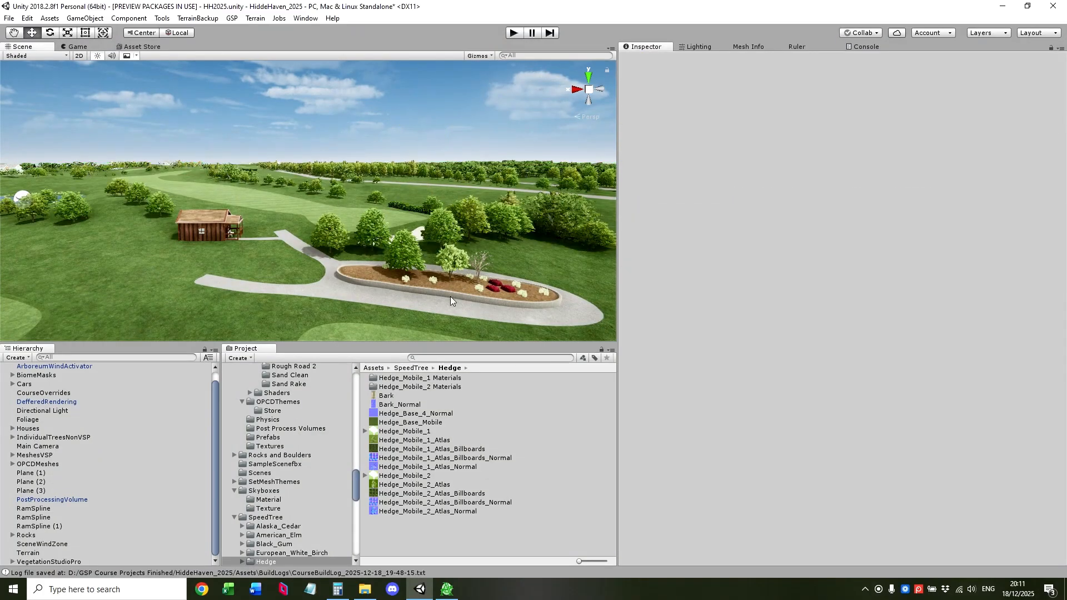
Compare Arborist's overall planting with the Unity scene, and inspect the birch group beside the fairway in Arborist up close.
{"action": "left_click", "coordinate": [450, 594]}
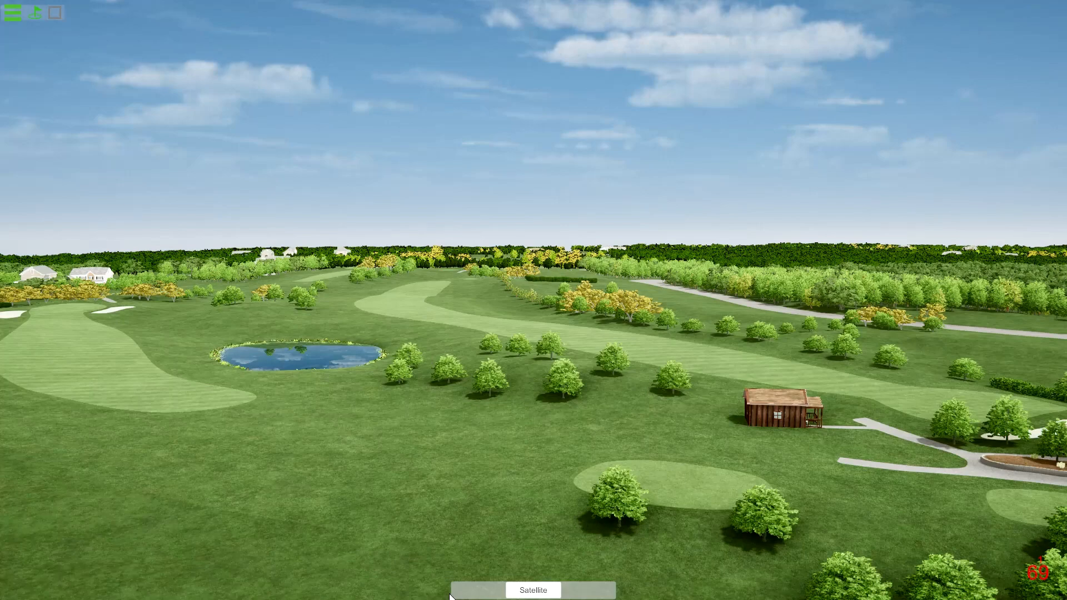
{"action": "key", "text": "alt+Tab"}
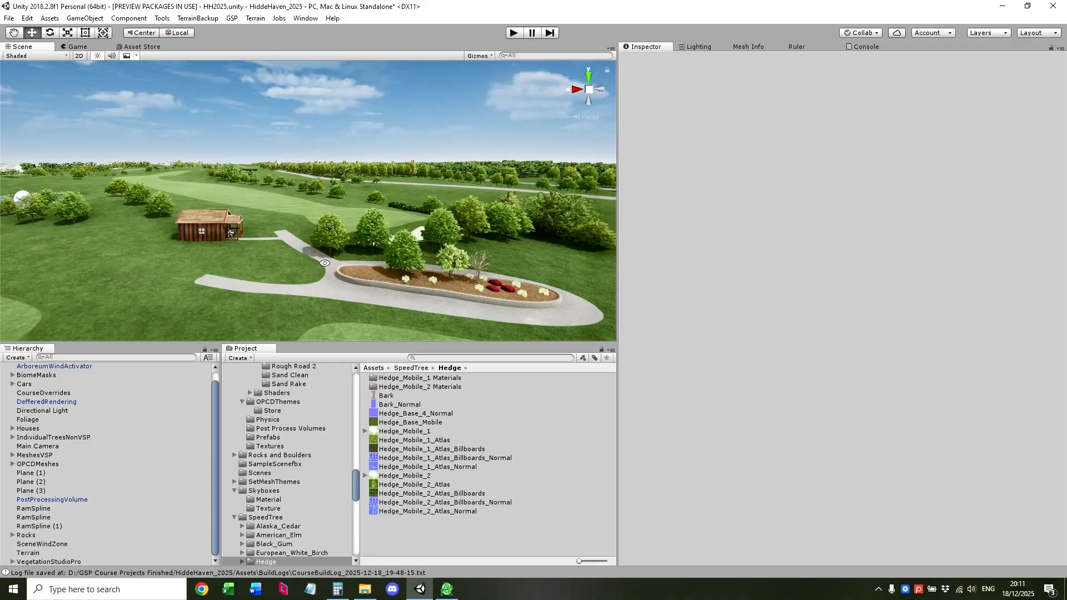
{"action": "key", "text": "alt+Tab"}
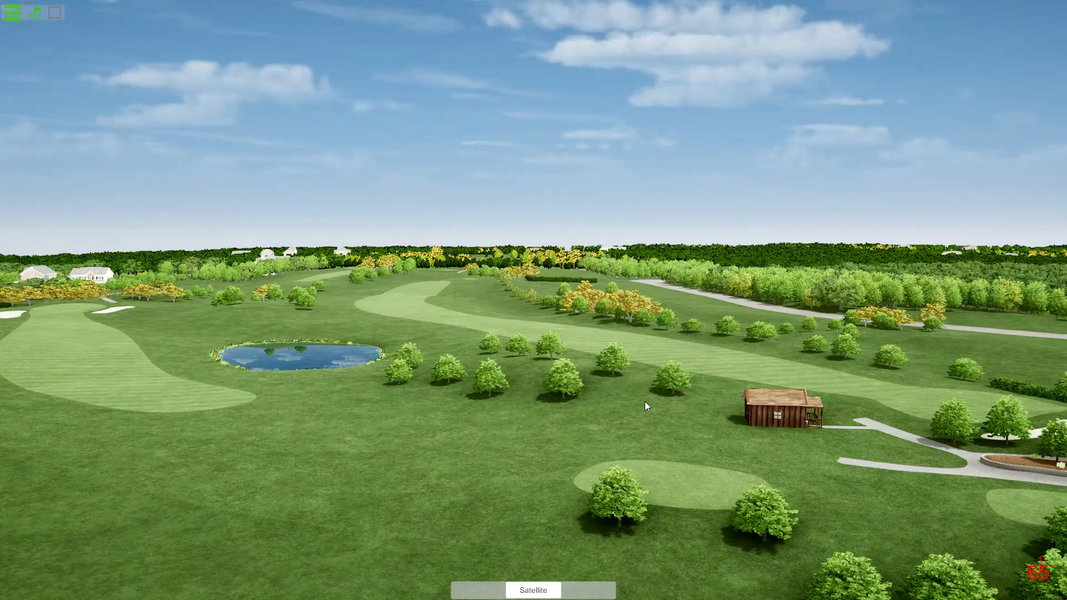
{"action": "left_click", "coordinate": [677, 408]}
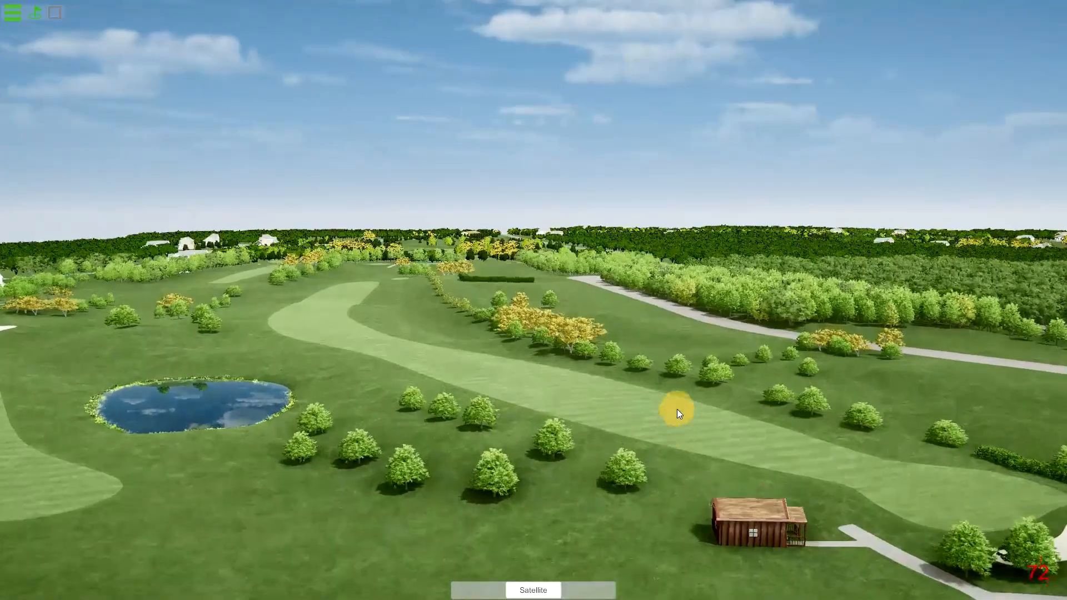
{"action": "key", "text": "e"}
{"action": "key", "text": "w"}
{"action": "left_click_drag", "start_coordinate": [676, 409], "coordinate": [653, 507]}
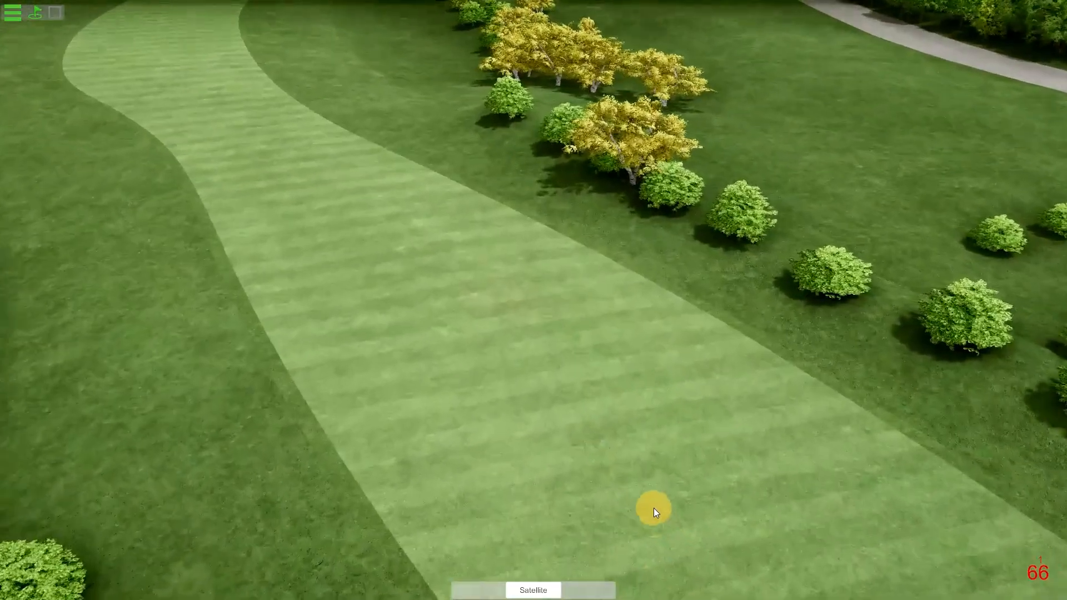
{"action": "key", "text": "w"}
{"action": "key", "text": "s"}
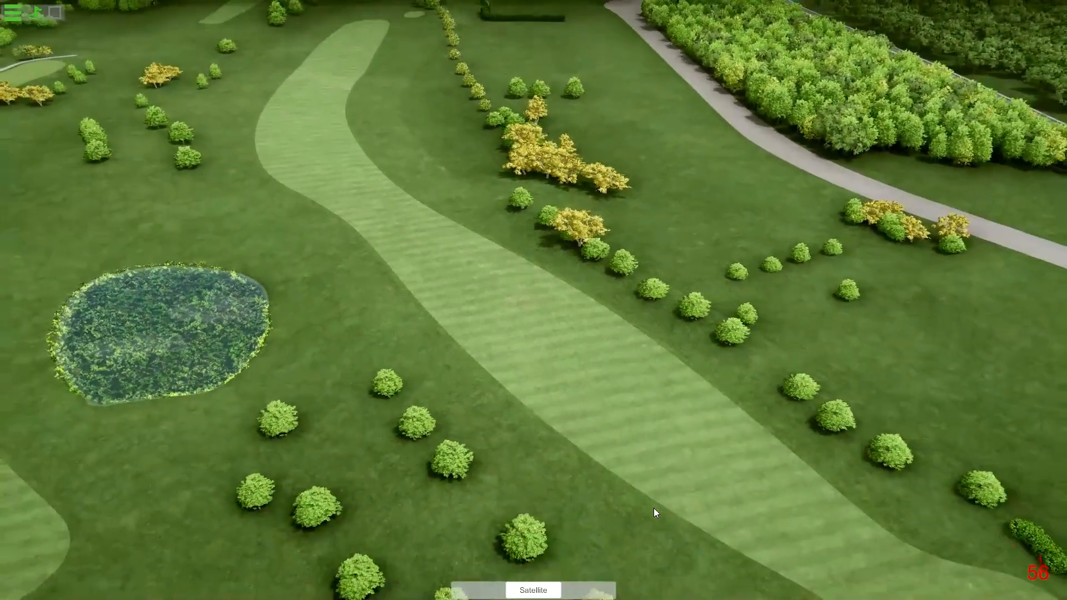
{"action": "key", "text": "w"}
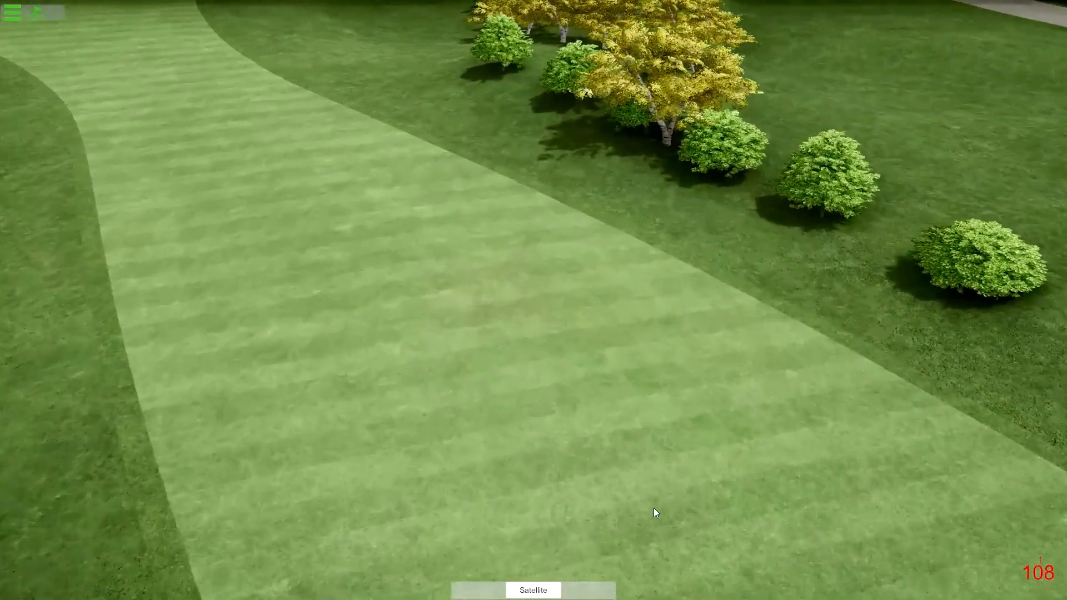
{"action": "mouse_move", "coordinate": [654, 508]}
{"action": "left_mouse_down"}
{"action": "mouse_move", "coordinate": [638, 457]}
{"action": "mouse_move", "coordinate": [721, 476]}
{"action": "mouse_move", "coordinate": [769, 433]}
{"action": "mouse_move", "coordinate": [775, 421]}
{"action": "mouse_move", "coordinate": [751, 376]}
{"action": "left_mouse_up"}
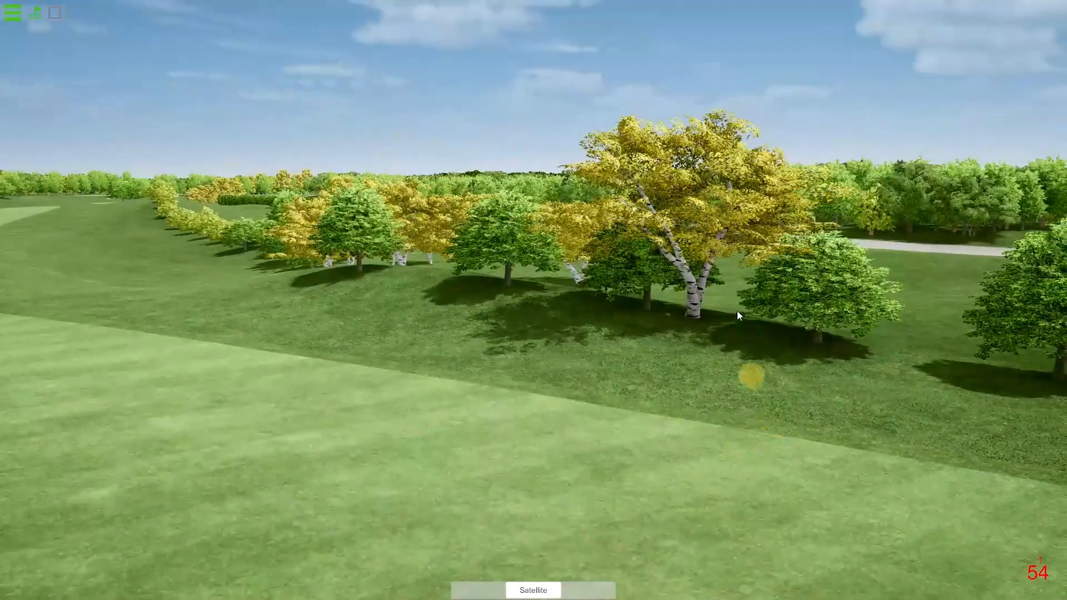
Switch to Unity and inspect the original European white birch group beside the fairway.
{"action": "key", "text": "alt+Tab"}
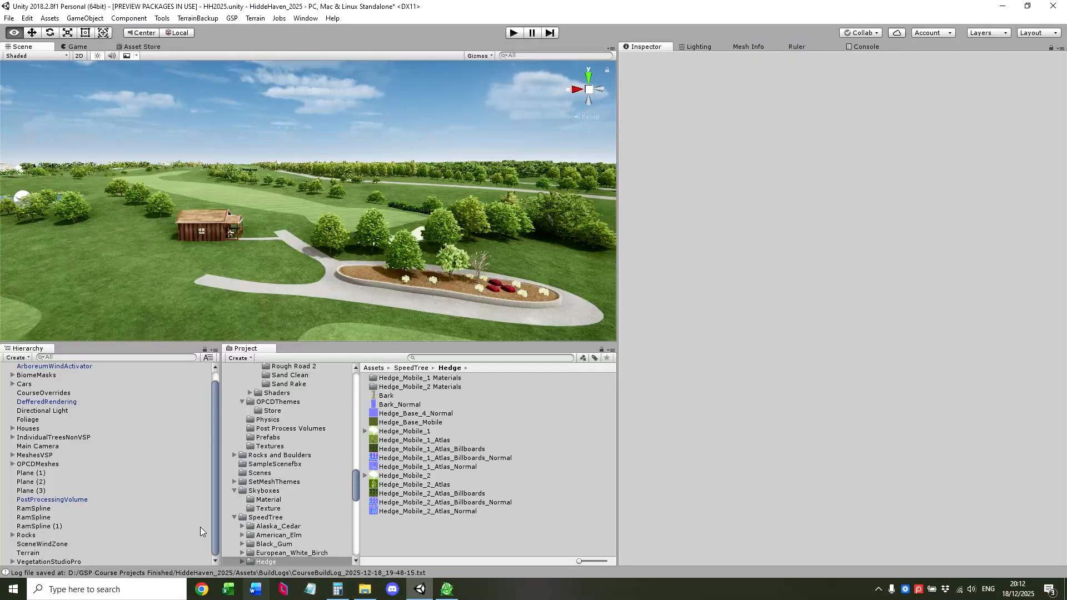
{"action": "key", "text": "w"}
{"action": "mouse_move", "coordinate": [321, 333]}
{"action": "right_mouse_down"}
{"action": "mouse_move", "coordinate": [283, 306]}
{"action": "mouse_move", "coordinate": [248, 317]}
{"action": "mouse_move", "coordinate": [329, 305]}
{"action": "right_mouse_up"}
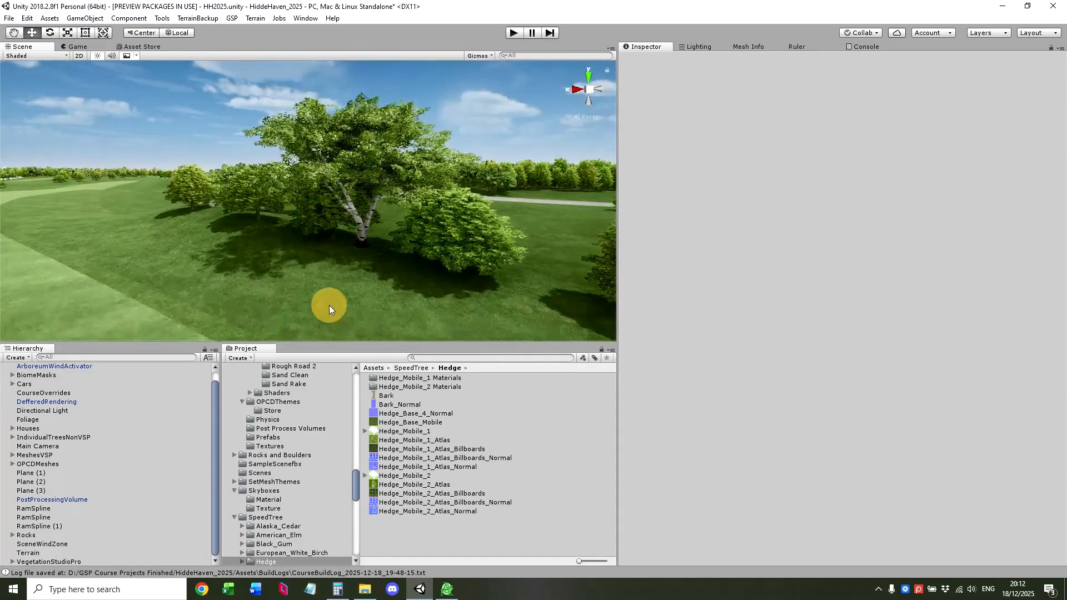
Switch to Arborist, open the FoliageImport package from the large birch and select its S7_European_White_Birch_Fall item.
{"action": "left_click", "coordinate": [447, 591]}
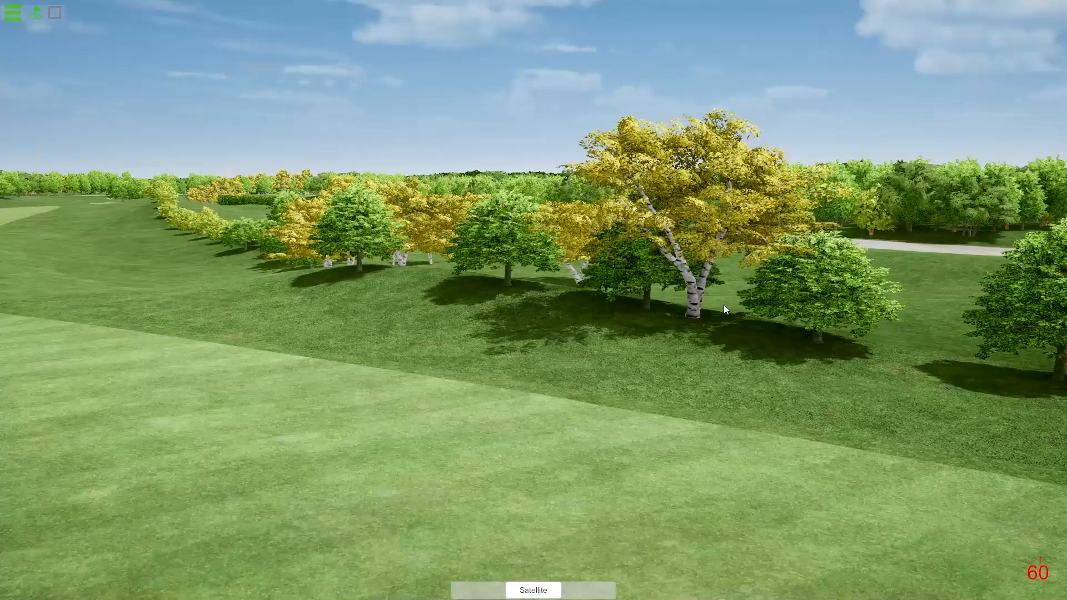
{"action": "left_click_drag", "start_coordinate": [724, 304], "coordinate": [528, 305]}
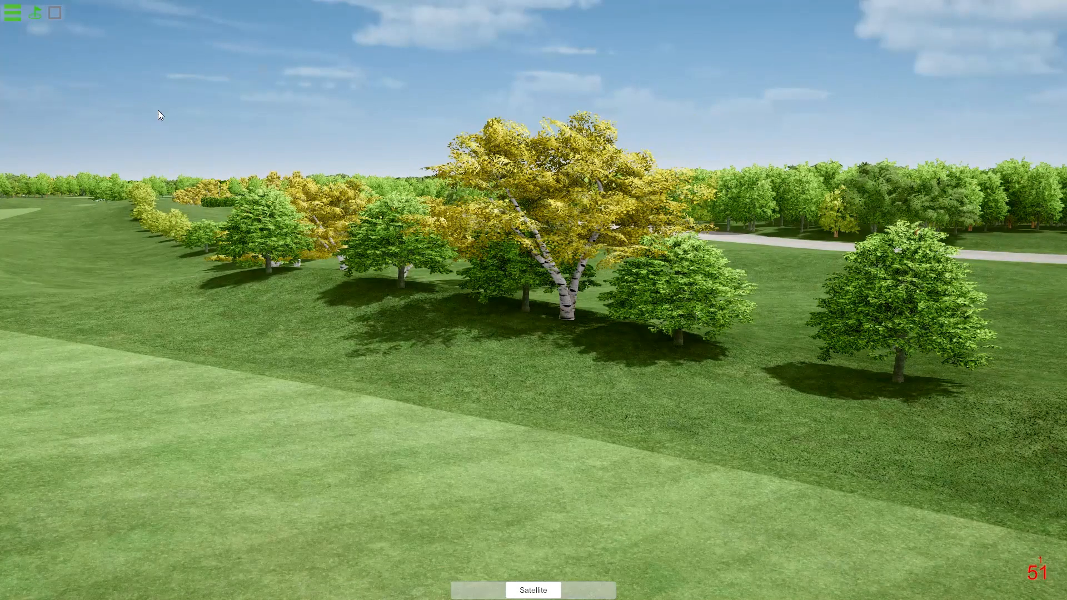
{"action": "right_click", "coordinate": [563, 318]}
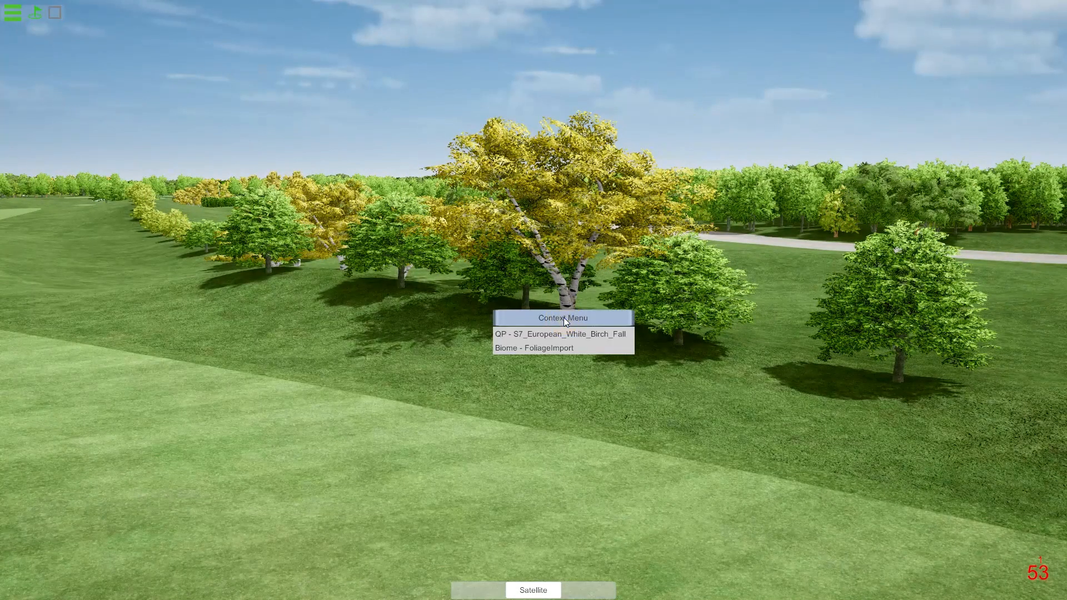
{"action": "left_click", "coordinate": [532, 349]}
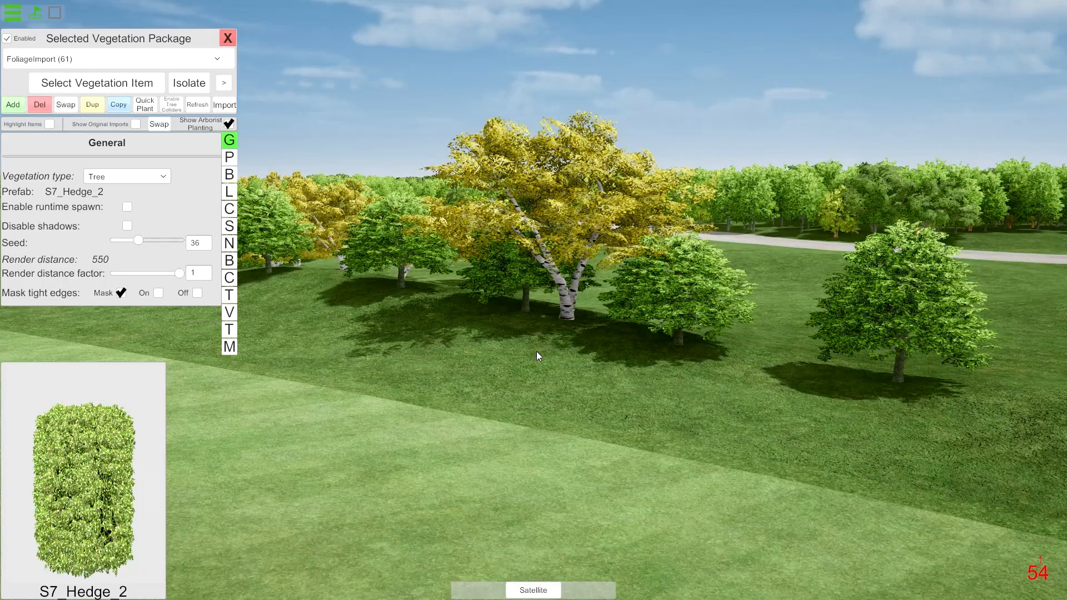
{"action": "left_click", "coordinate": [119, 87]}
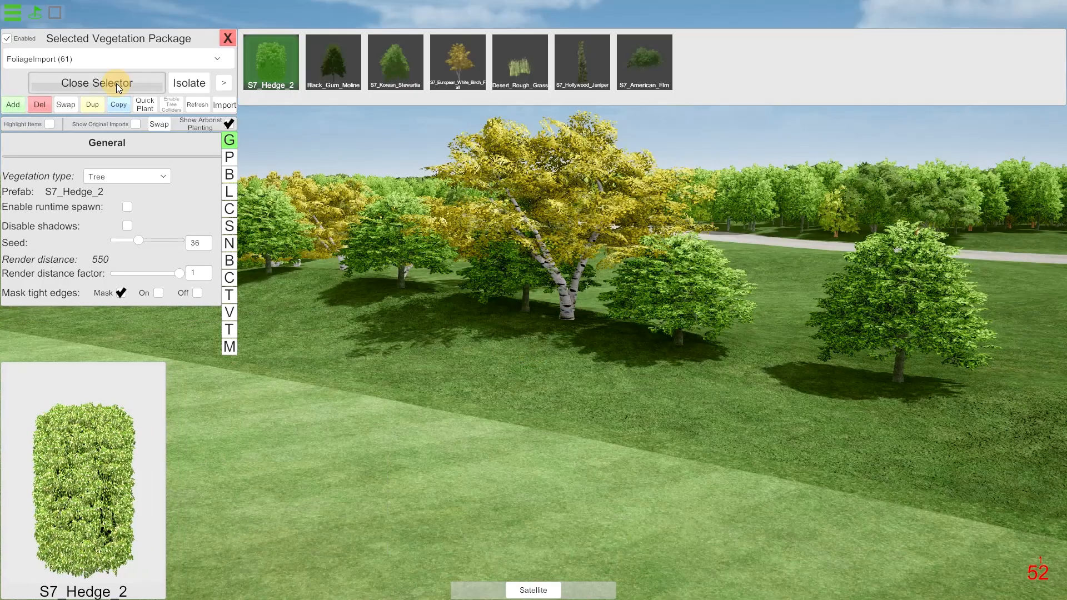
{"action": "left_click", "coordinate": [459, 63]}
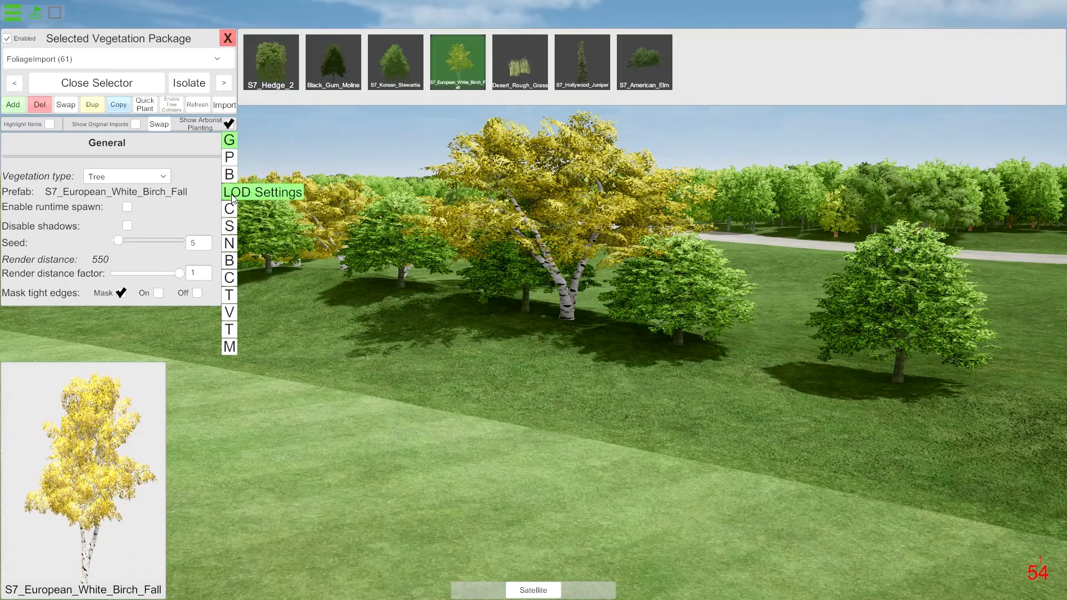
Set the S7_European_White_Birch_Fall shader's texture saturation to 0 and its leaf color to dark green #426F43.
{"action": "left_click", "coordinate": [229, 226]}
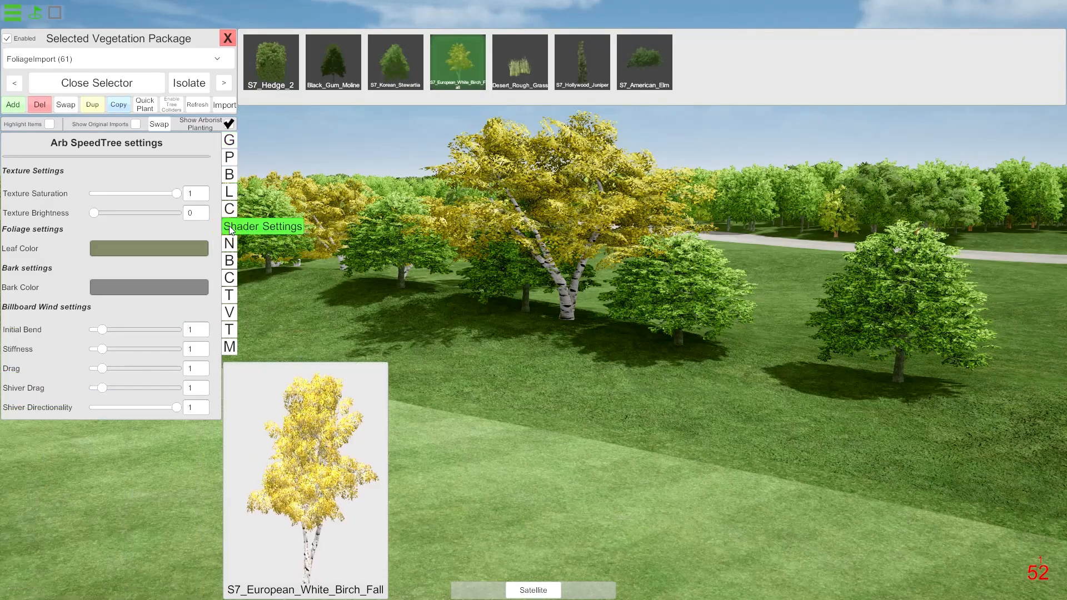
{"action": "left_click_drag", "start_coordinate": [178, 193], "coordinate": [79, 205]}
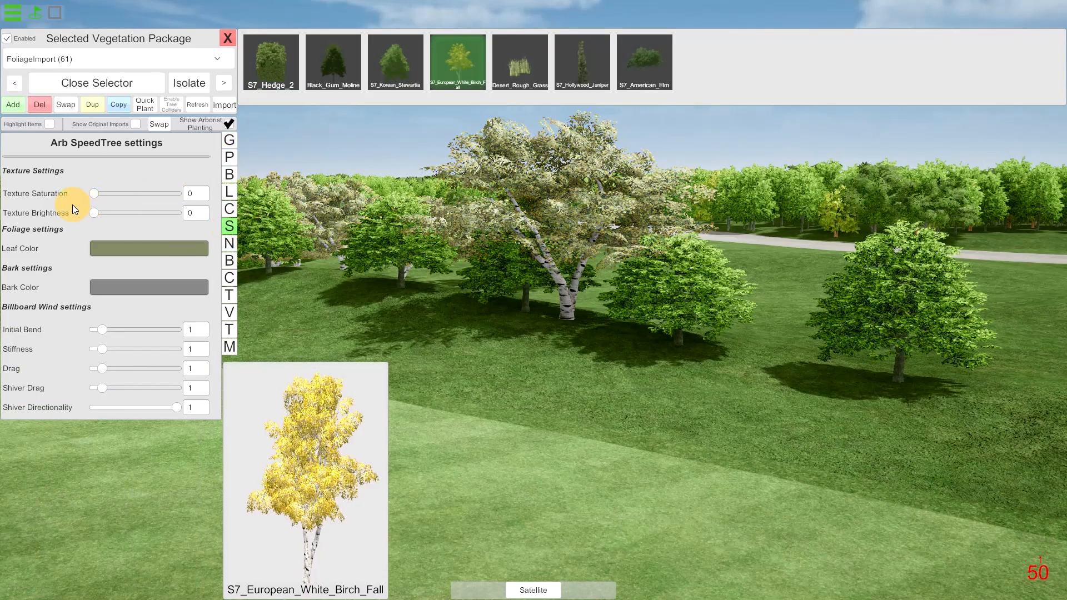
{"action": "left_click", "coordinate": [171, 254]}
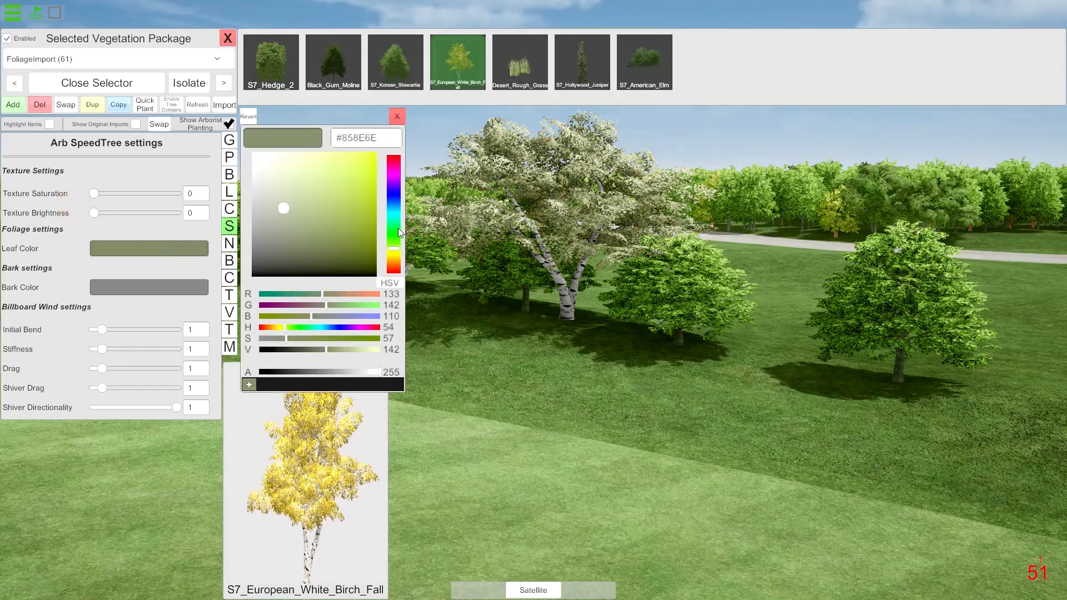
{"action": "left_click_drag", "start_coordinate": [392, 255], "coordinate": [397, 232]}
{"action": "left_click_drag", "start_coordinate": [333, 219], "coordinate": [254, 217]}
Set the birch's bark color to gray #7D7D7D and shift its leaf color to the more olive green #566F42.
{"action": "left_click", "coordinate": [158, 292]}
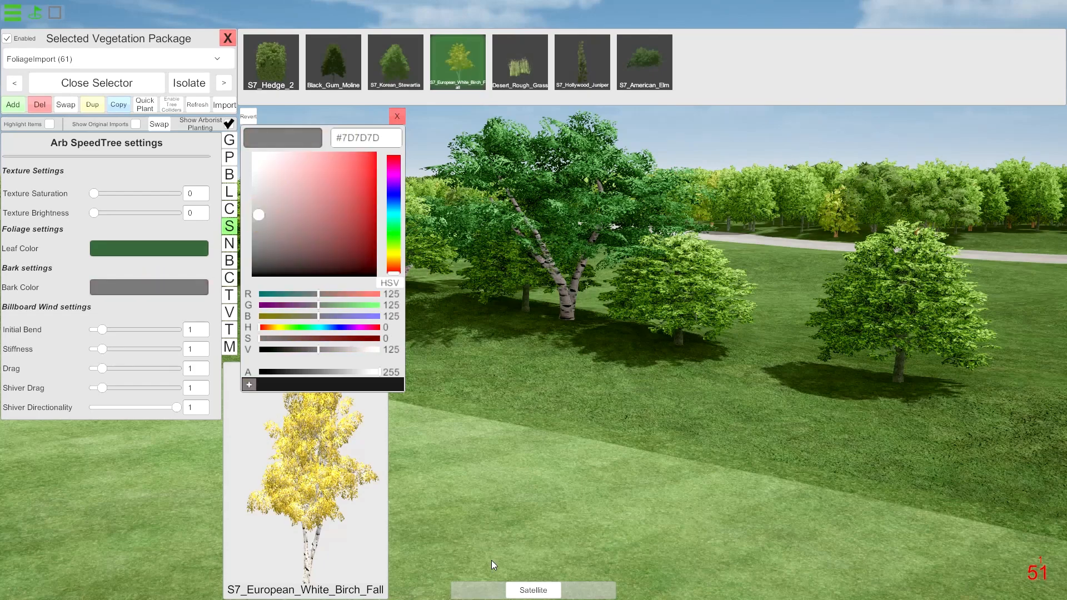
{"action": "left_click", "coordinate": [397, 116]}
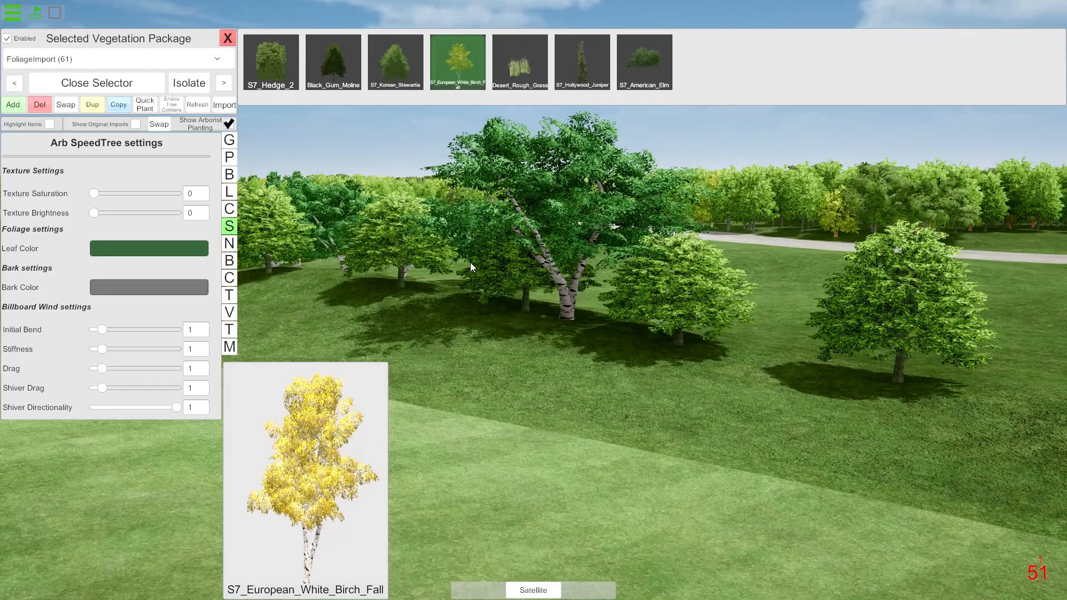
{"action": "left_click", "coordinate": [172, 248]}
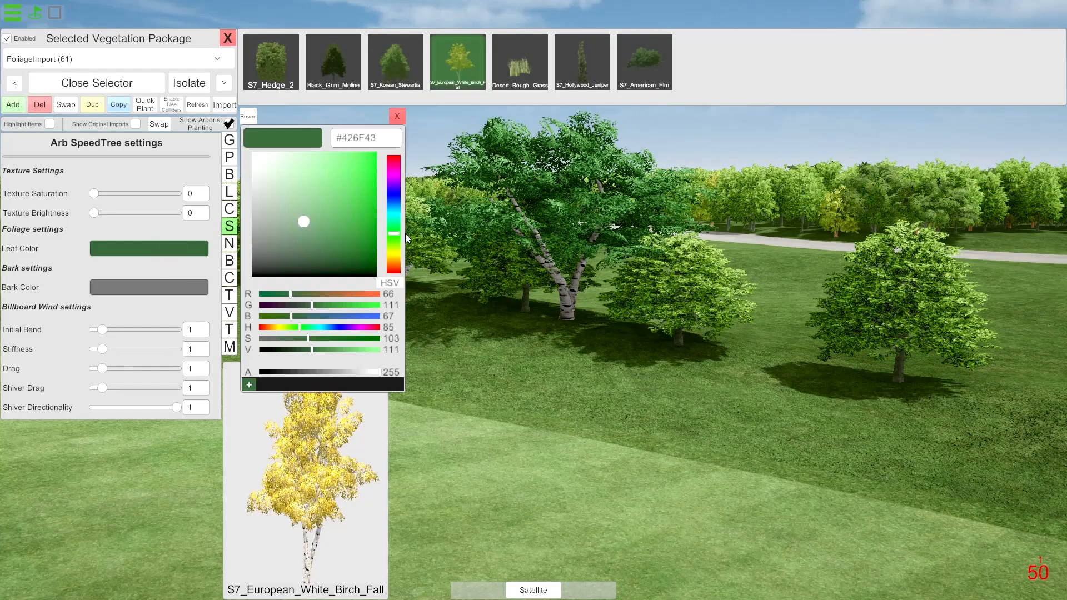
{"action": "left_click_drag", "start_coordinate": [395, 239], "coordinate": [395, 248]}
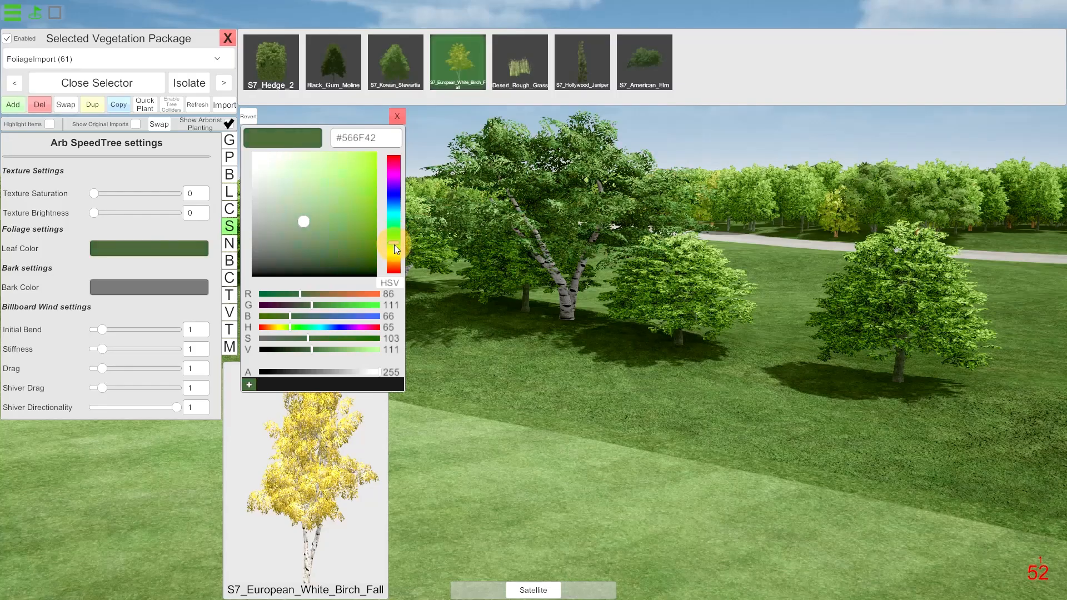
{"action": "left_click", "coordinate": [397, 117]}
Lower the birch's render distance factor to 0 to inspect its billboards, and restore the factor to 1.
{"action": "left_click_drag", "start_coordinate": [608, 271], "coordinate": [300, 242]}
{"action": "left_click", "coordinate": [228, 175]}
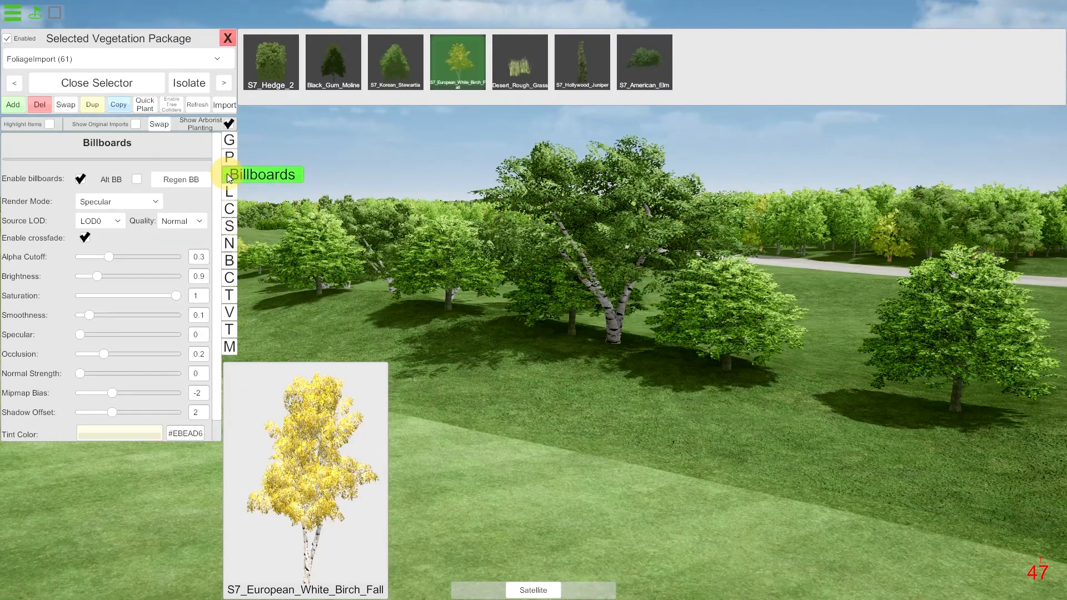
{"action": "left_click", "coordinate": [228, 140]}
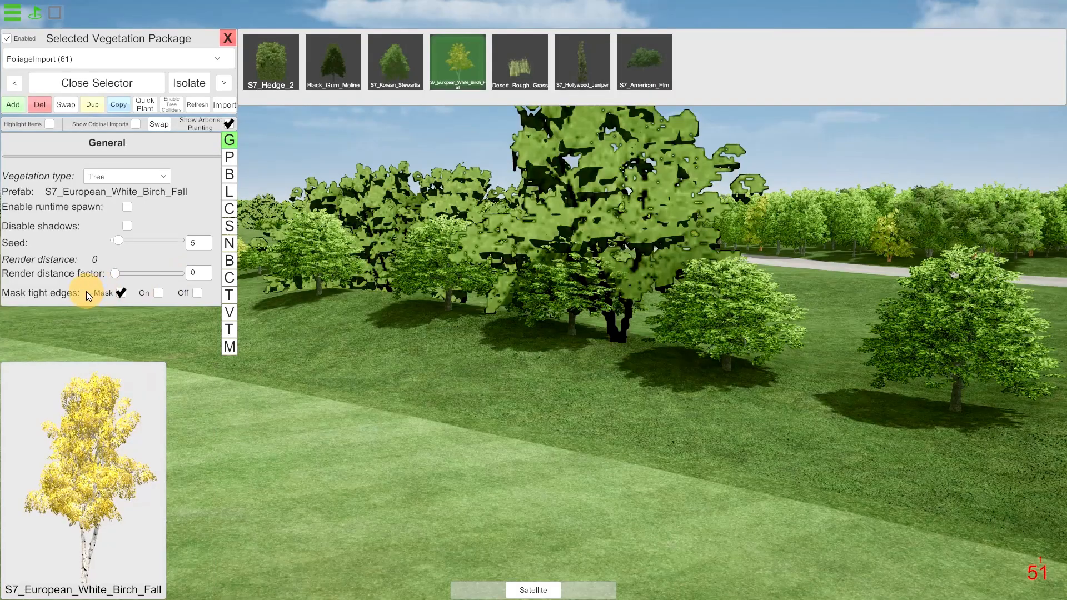
{"action": "left_click_drag", "start_coordinate": [194, 294], "coordinate": [246, 294]}
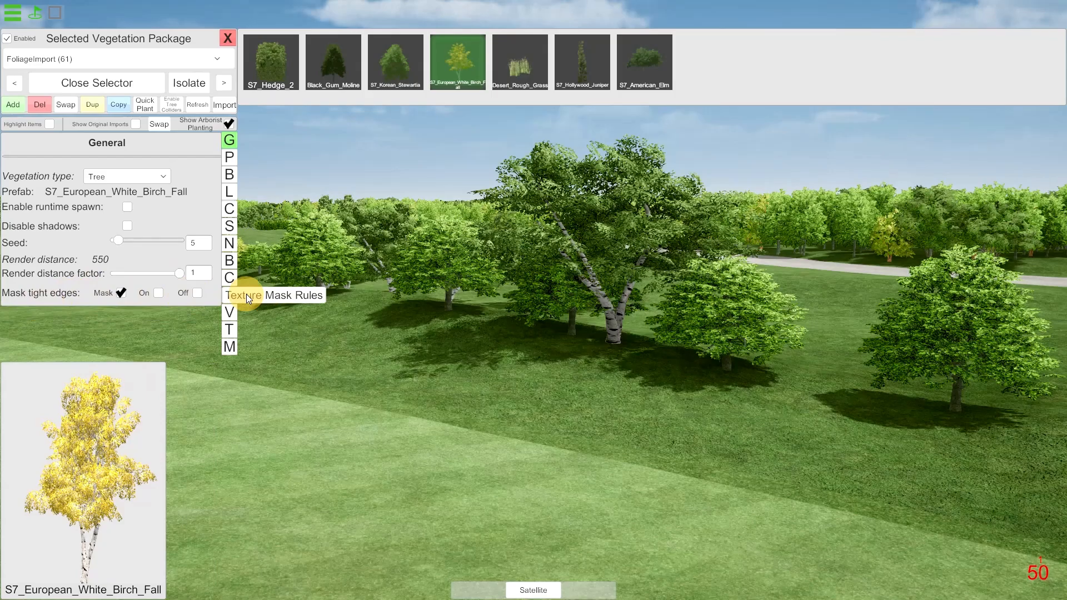
Regenerate the birch's billboards and check them with the render distance factor, leaving it at 1.
{"action": "left_click", "coordinate": [229, 175]}
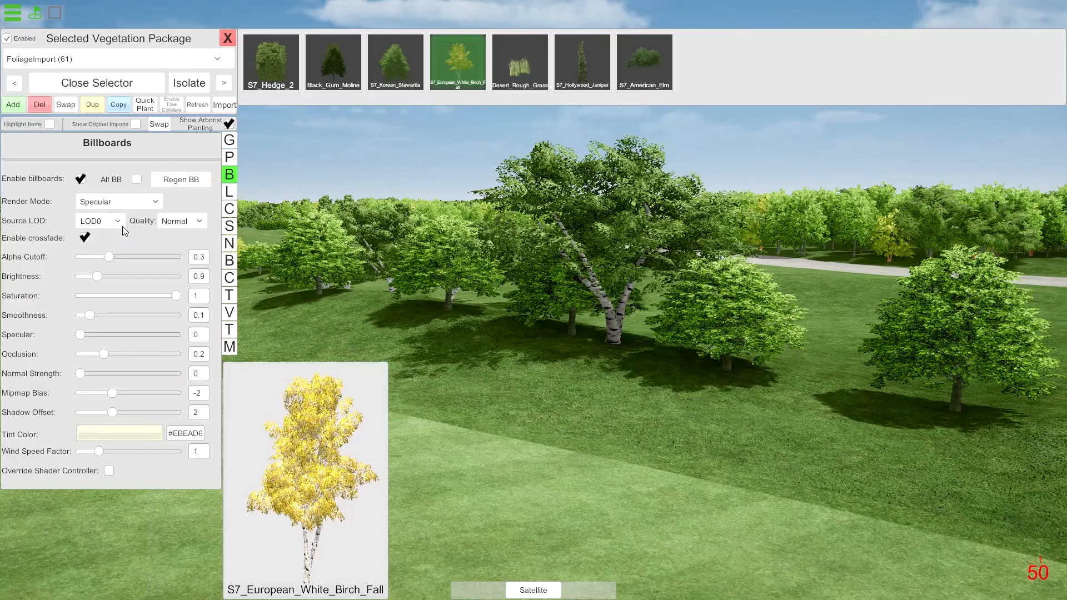
{"action": "left_click", "coordinate": [175, 185]}
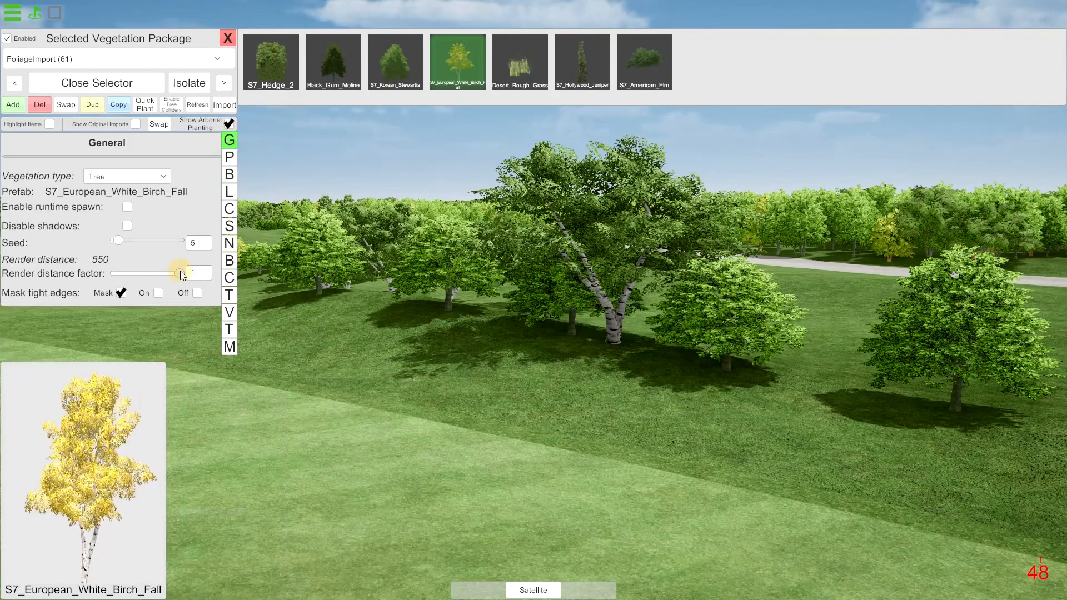
{"action": "left_click_drag", "start_coordinate": [180, 274], "coordinate": [214, 282]}
Inspect the row of yellowish trees on the open grass in Arborist, and switch to Unity to compare the original trees there.
{"action": "key", "text": "s"}
{"action": "right_click_drag", "start_coordinate": [354, 264], "coordinate": [356, 288]}
{"action": "key", "text": "w"}
{"action": "right_click_drag", "start_coordinate": [412, 344], "coordinate": [450, 300]}
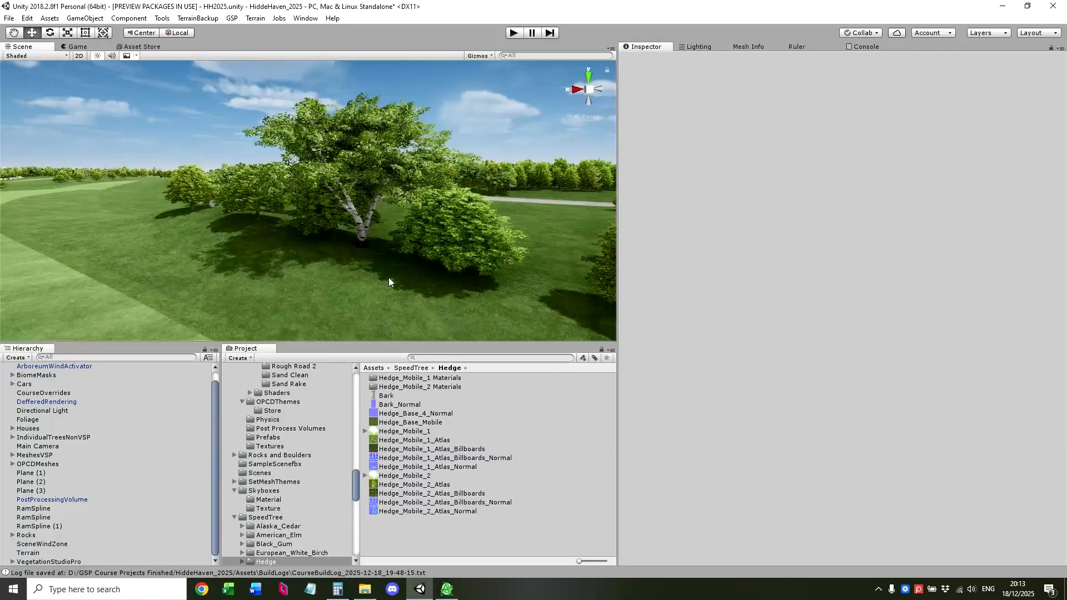
{"action": "right_click_drag", "start_coordinate": [389, 282], "coordinate": [457, 285]}
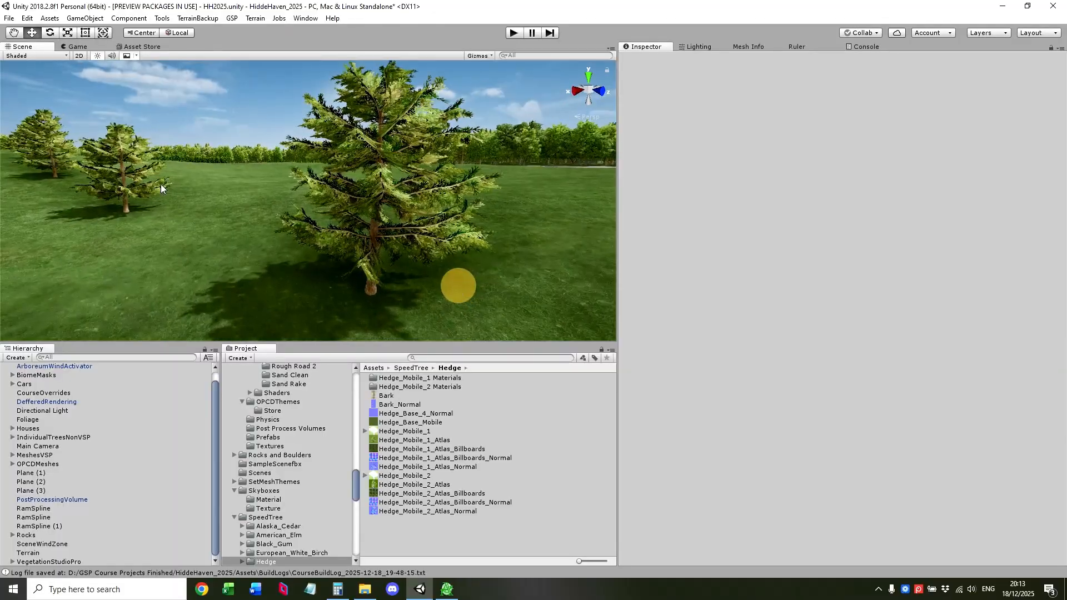
{"action": "right_click_drag", "start_coordinate": [356, 178], "coordinate": [445, 186]}
Switch to Arborist, open the OuterTrees biome package from the nearest yellowish tree and select its S7_Korean_Stewartia item.
{"action": "left_click", "coordinate": [448, 587]}
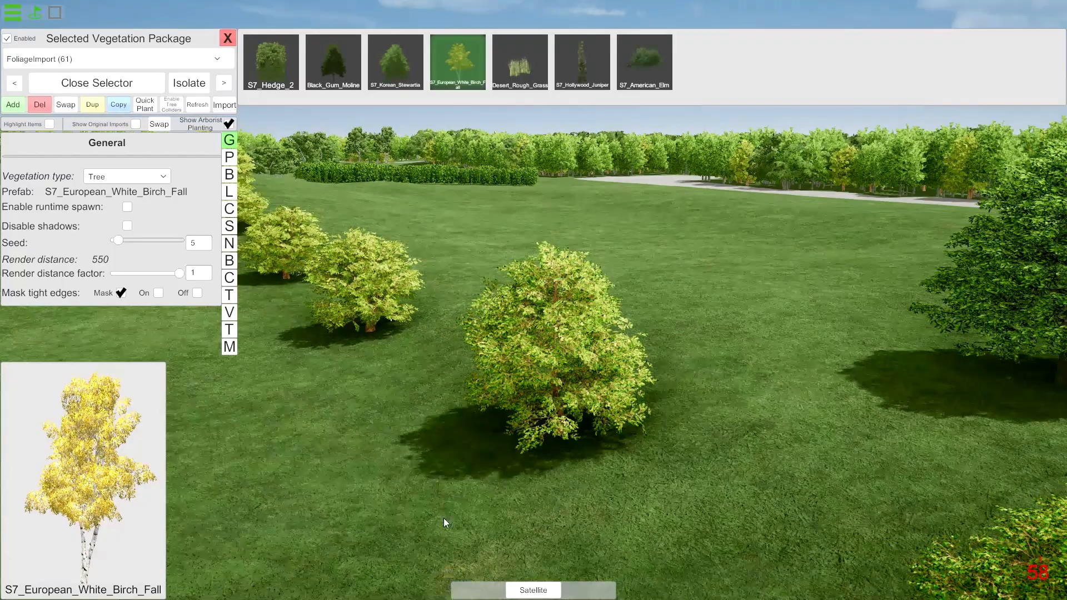
{"action": "right_click_drag", "start_coordinate": [460, 321], "coordinate": [536, 313]}
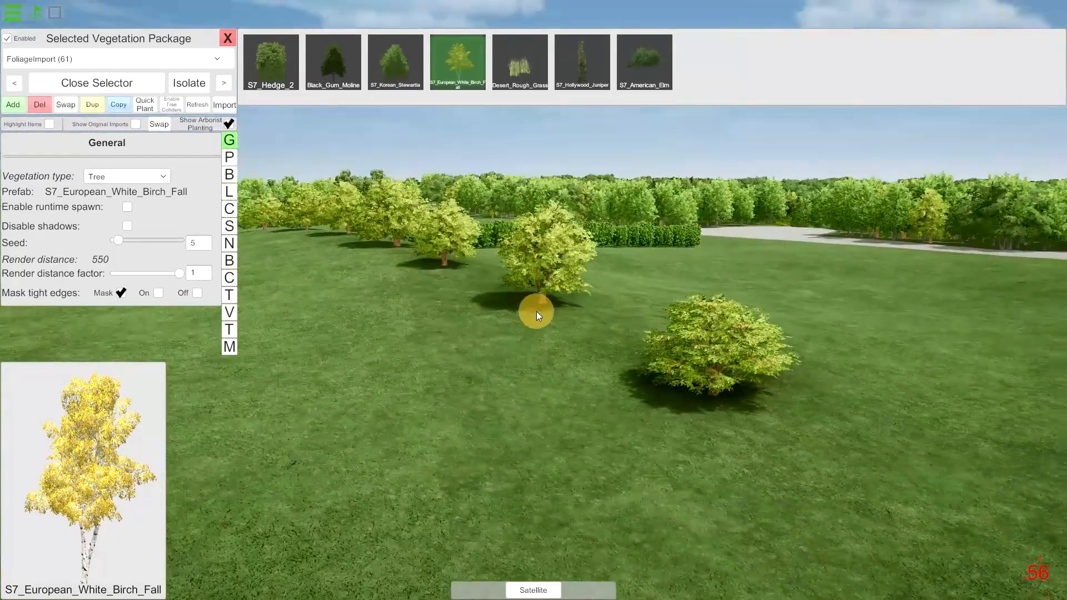
{"action": "right_click", "coordinate": [713, 388]}
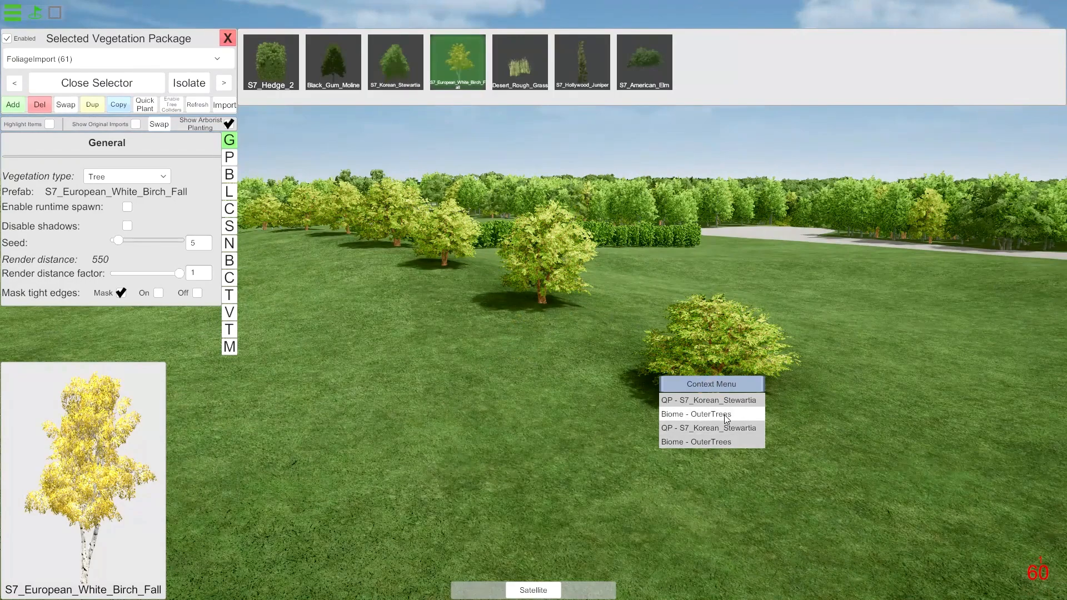
{"action": "left_click", "coordinate": [709, 361]}
{"action": "right_click", "coordinate": [717, 387]}
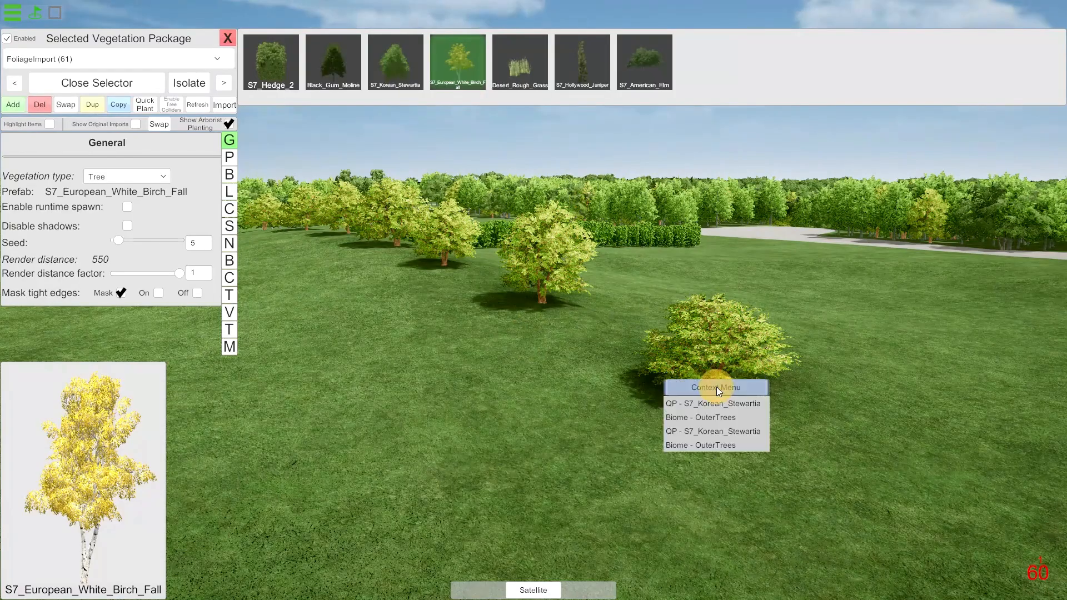
{"action": "left_click", "coordinate": [725, 445]}
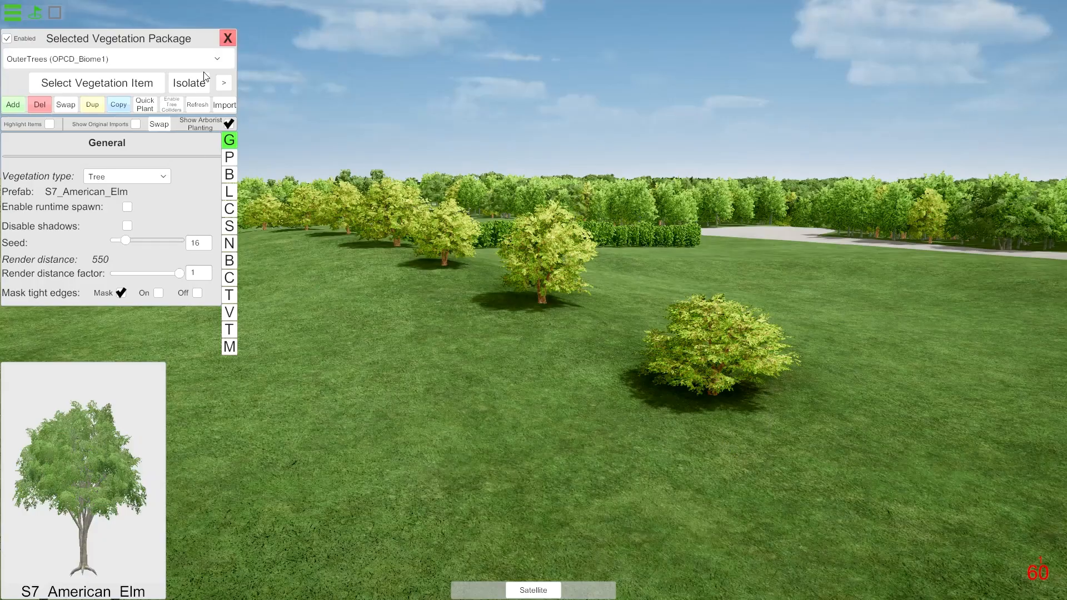
{"action": "left_click", "coordinate": [130, 78]}
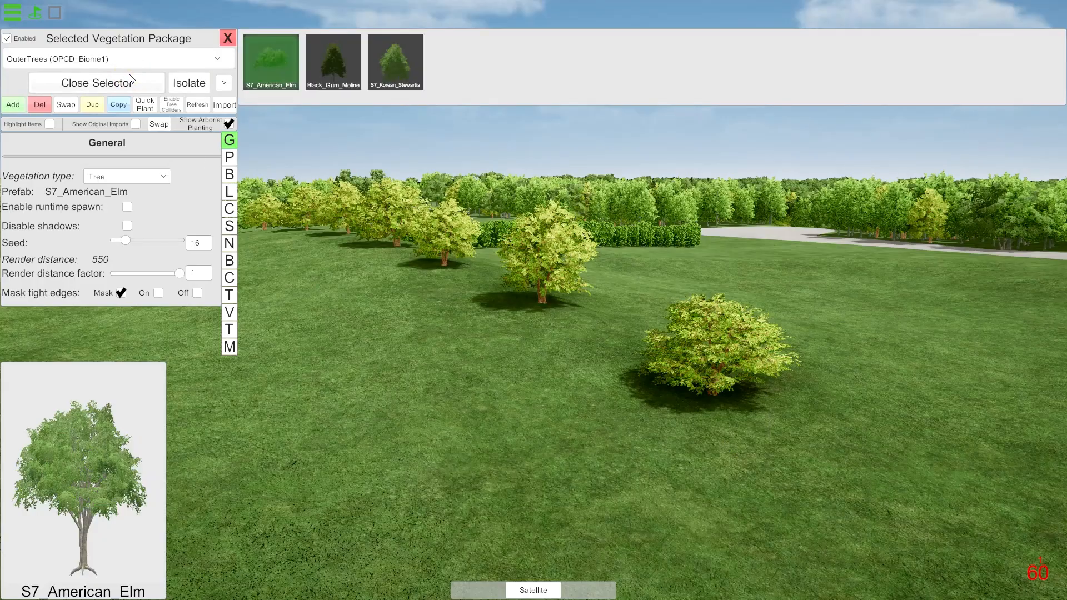
{"action": "left_click", "coordinate": [392, 74]}
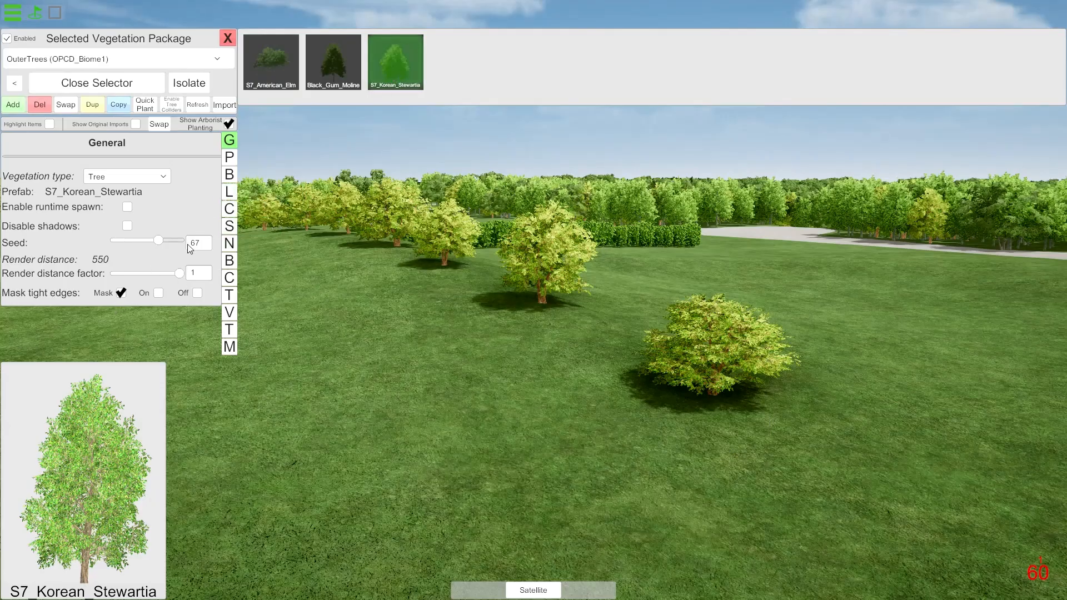
Darken the S7_Korean_Stewartia leaf color to gray-brown #7F776D in its shader settings.
{"action": "left_click", "coordinate": [229, 226]}
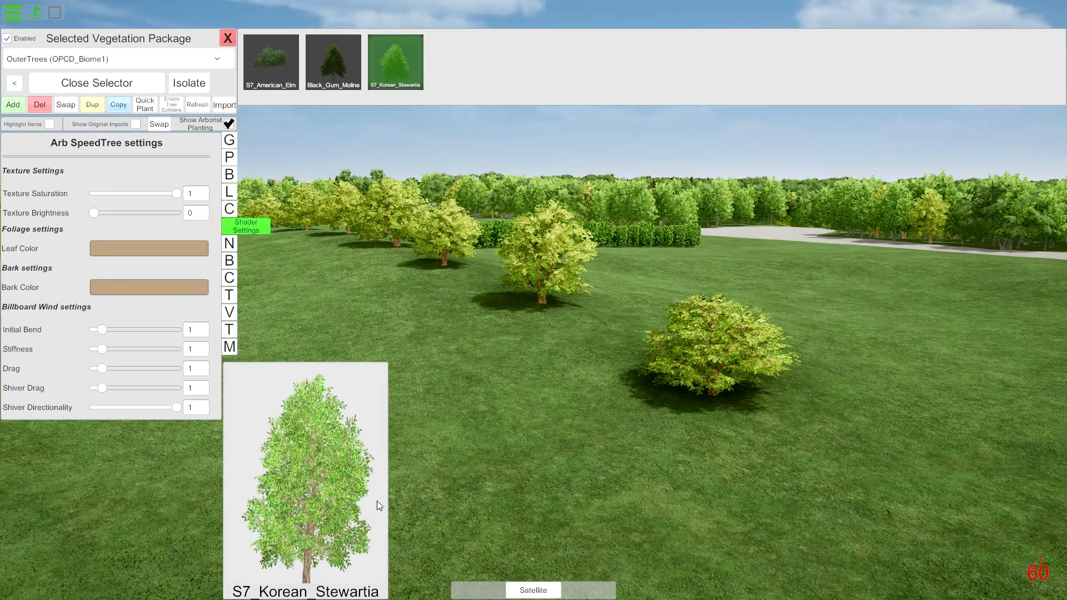
{"action": "left_click", "coordinate": [158, 248]}
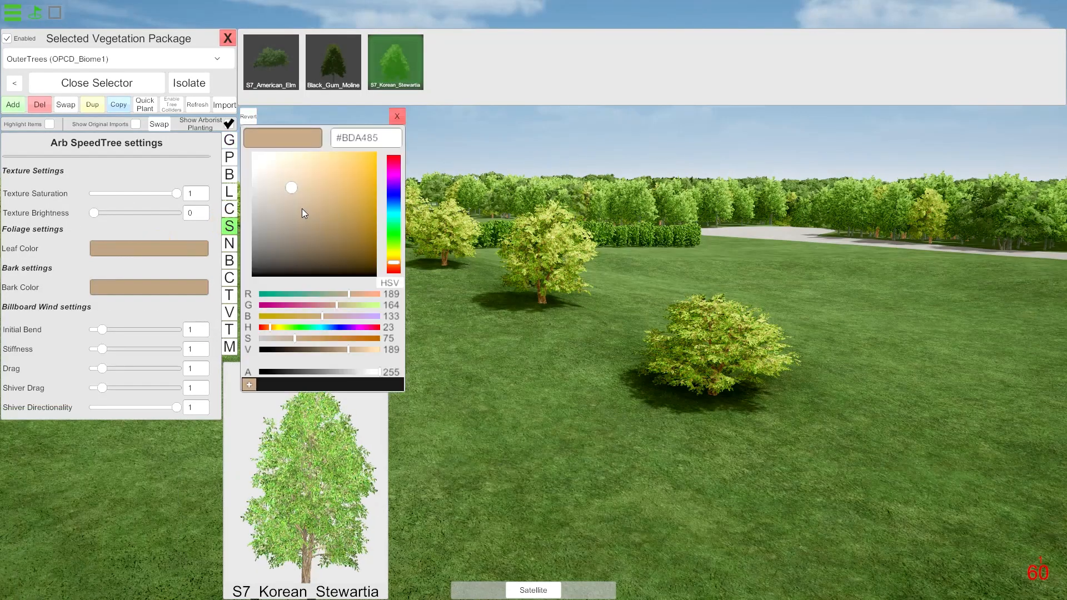
{"action": "left_click_drag", "start_coordinate": [286, 191], "coordinate": [269, 209]}
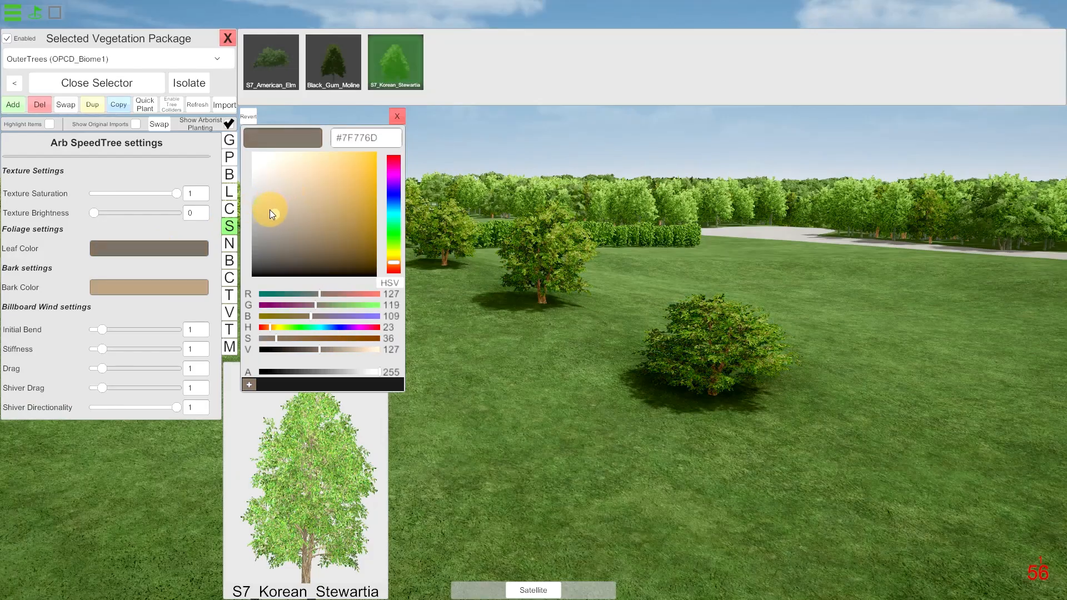
{"action": "left_click", "coordinate": [399, 116]}
Close the vegetation package settings and examine the planting in the walled mulch bed beside the path.
{"action": "key", "text": "w"}
{"action": "right_click_drag", "start_coordinate": [415, 341], "coordinate": [583, 378]}
{"action": "key", "text": "s"}
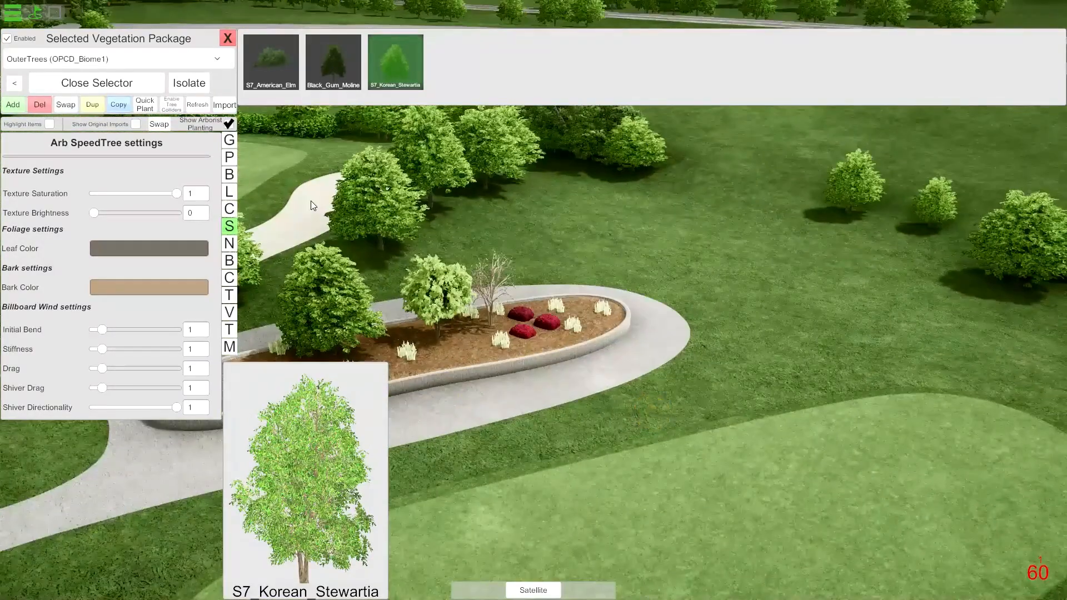
{"action": "left_click", "coordinate": [227, 37]}
{"action": "right_click_drag", "start_coordinate": [552, 315], "coordinate": [441, 313]}
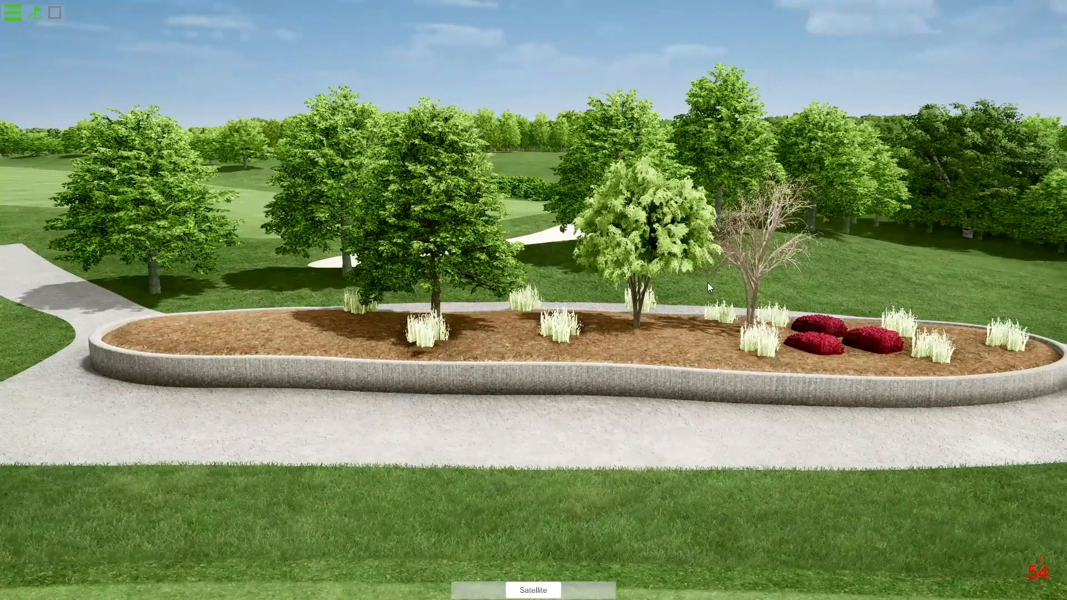
{"action": "right_click_drag", "start_coordinate": [662, 279], "coordinate": [646, 268]}
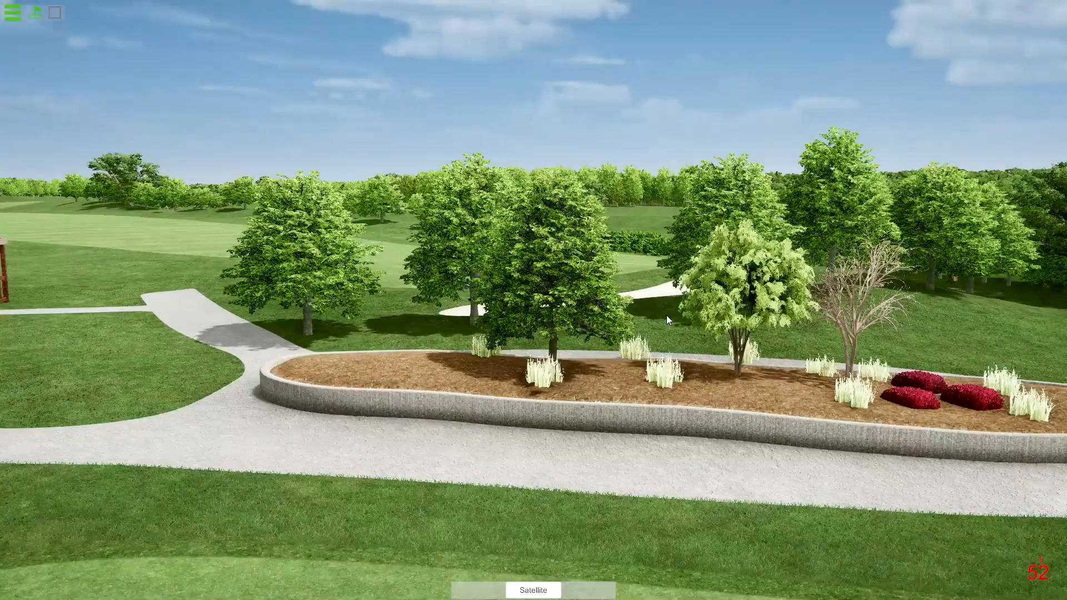
{"action": "right_click_drag", "start_coordinate": [715, 347], "coordinate": [741, 349]}
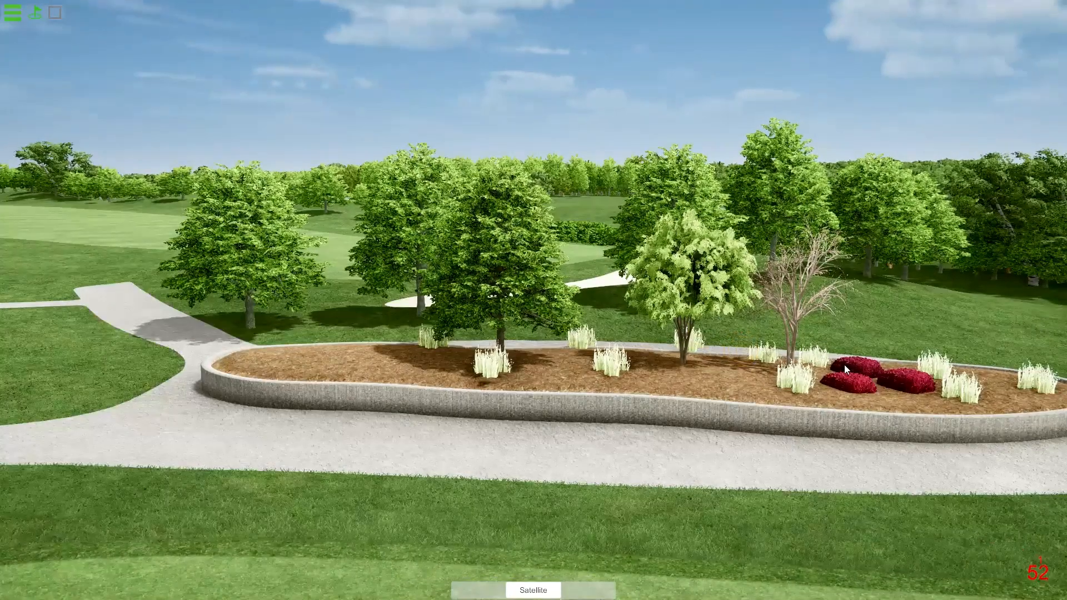
Review the course's list of biomes, including the FoliageImport entry, and close it.
{"action": "left_click", "coordinate": [13, 18]}
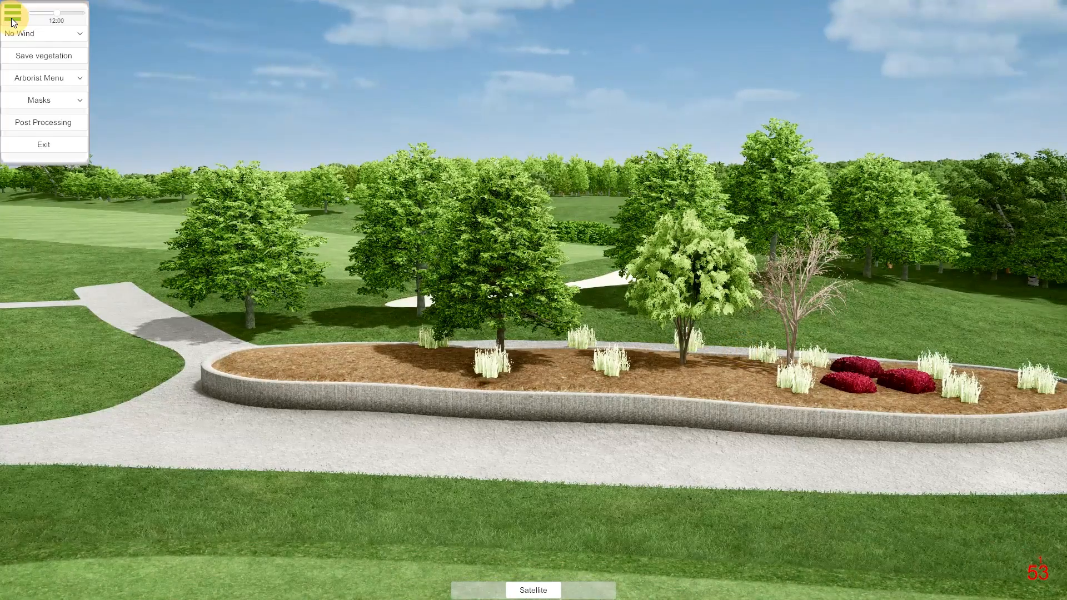
{"action": "left_click", "coordinate": [80, 81]}
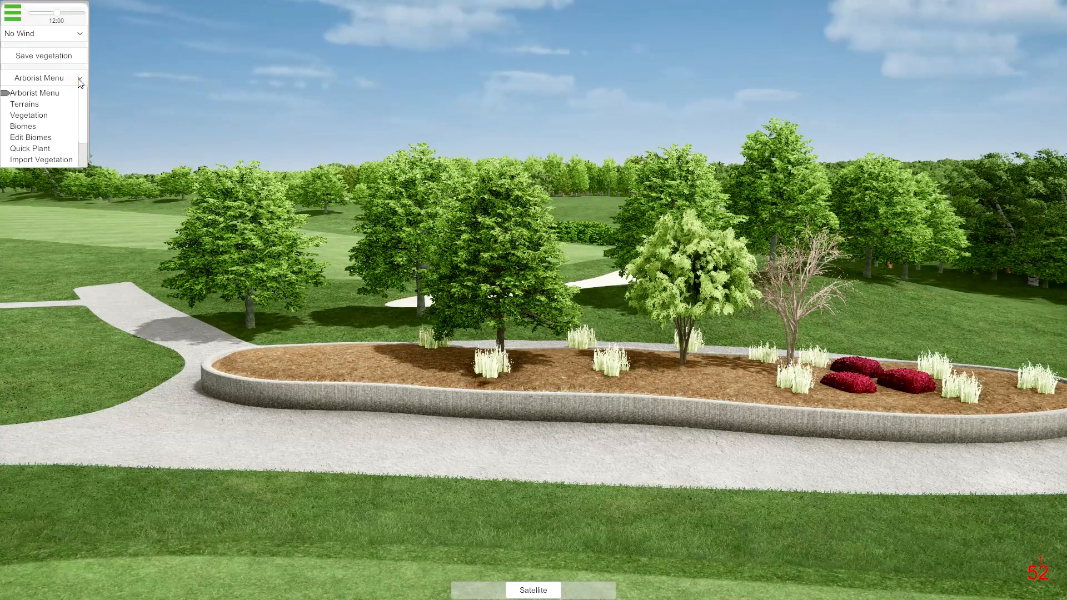
{"action": "left_click", "coordinate": [23, 126]}
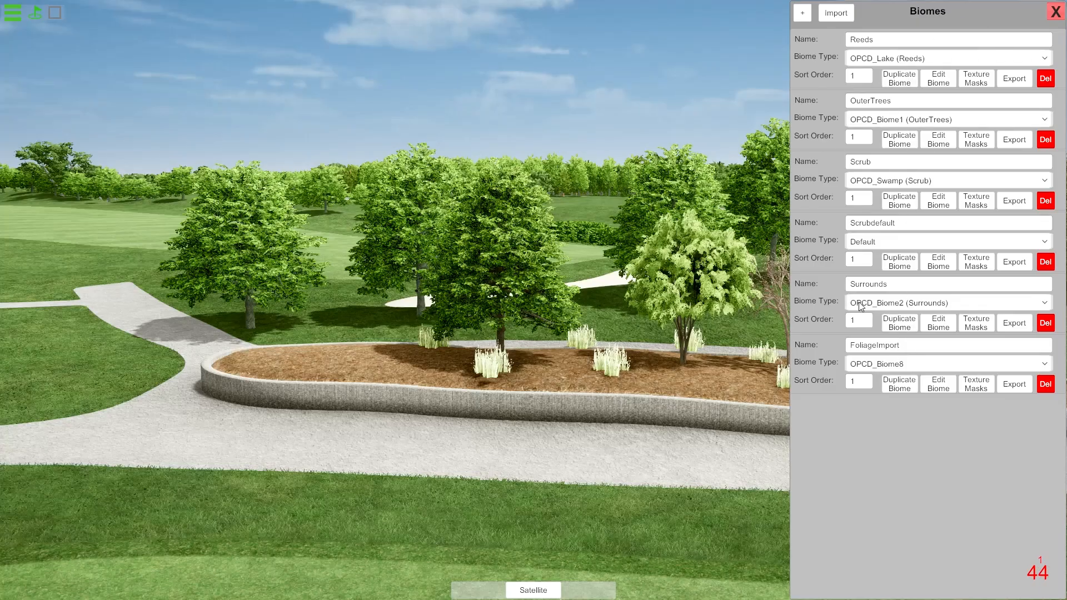
{"action": "left_click", "coordinate": [1055, 13]}
Open the vegetation import, keep GameObjects as the source and review the Terrain and Foliage choices, leaving Terrain selected.
{"action": "left_click", "coordinate": [12, 14]}
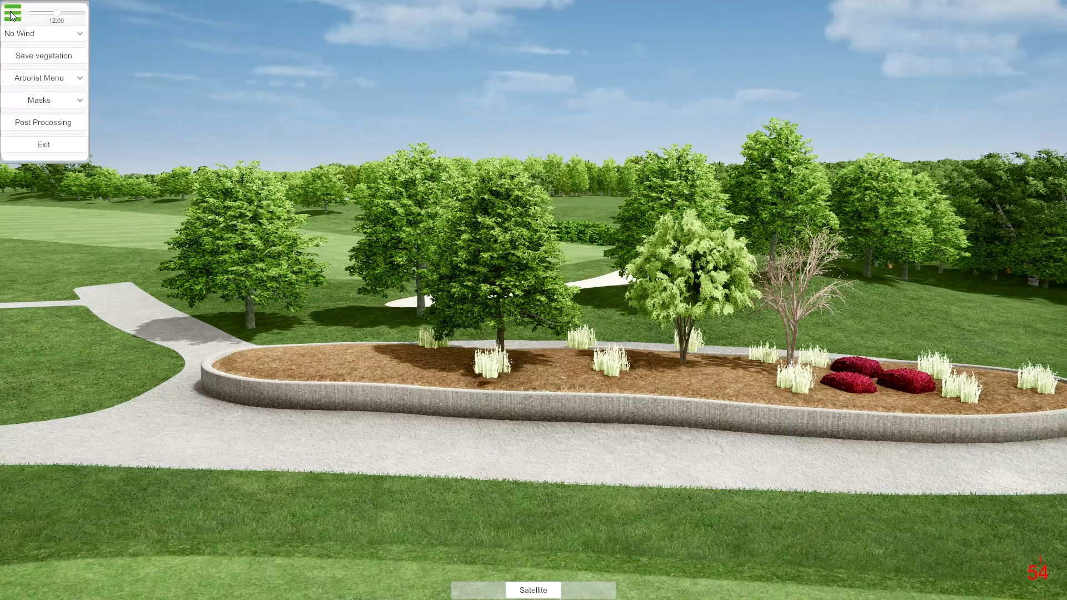
{"action": "left_click", "coordinate": [80, 81]}
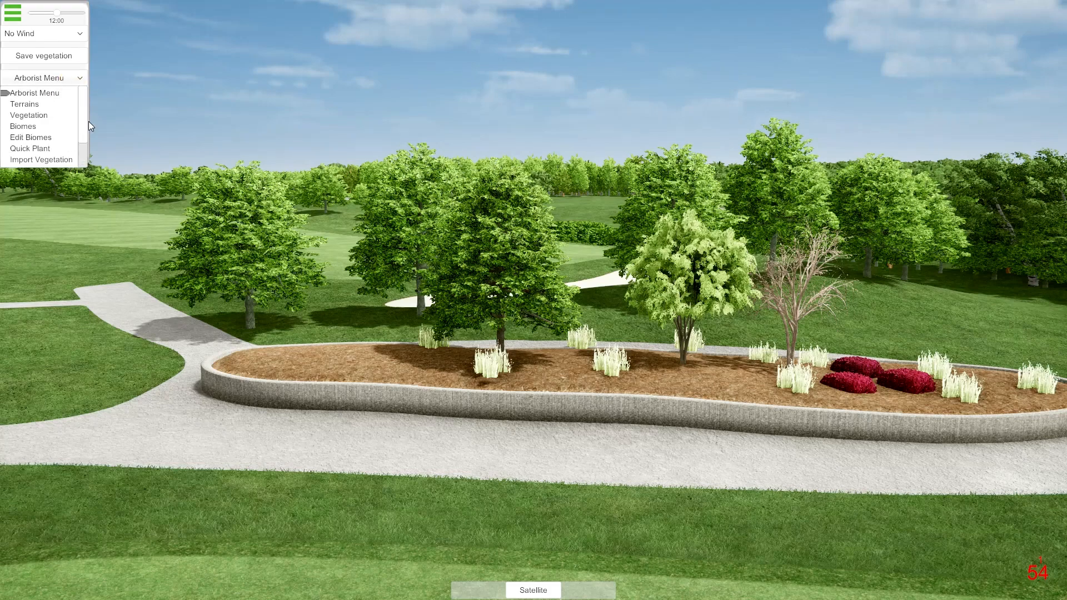
{"action": "left_click", "coordinate": [55, 160]}
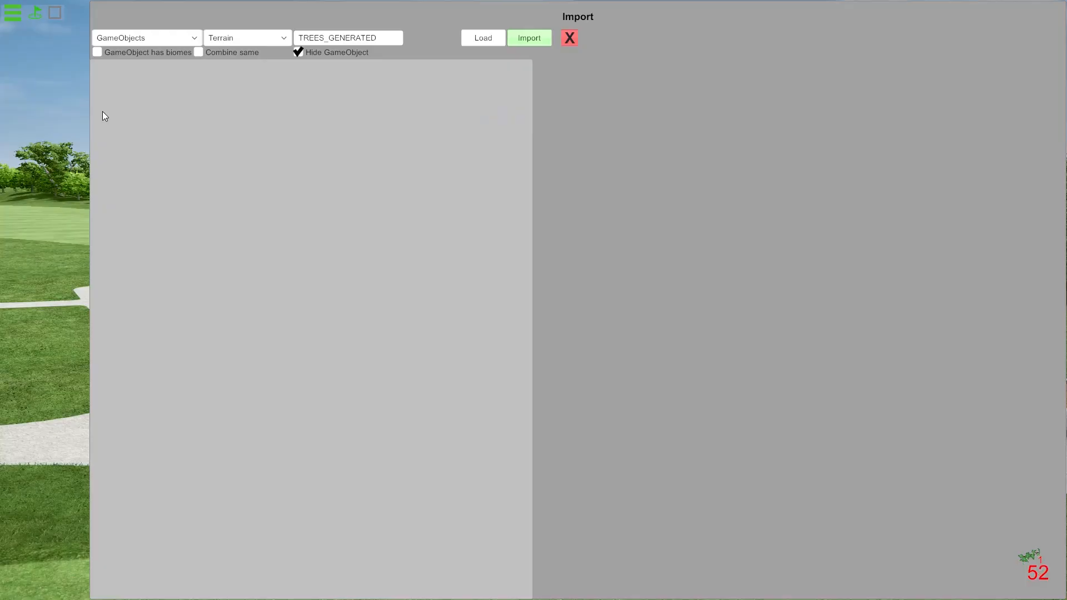
{"action": "left_click", "coordinate": [175, 39]}
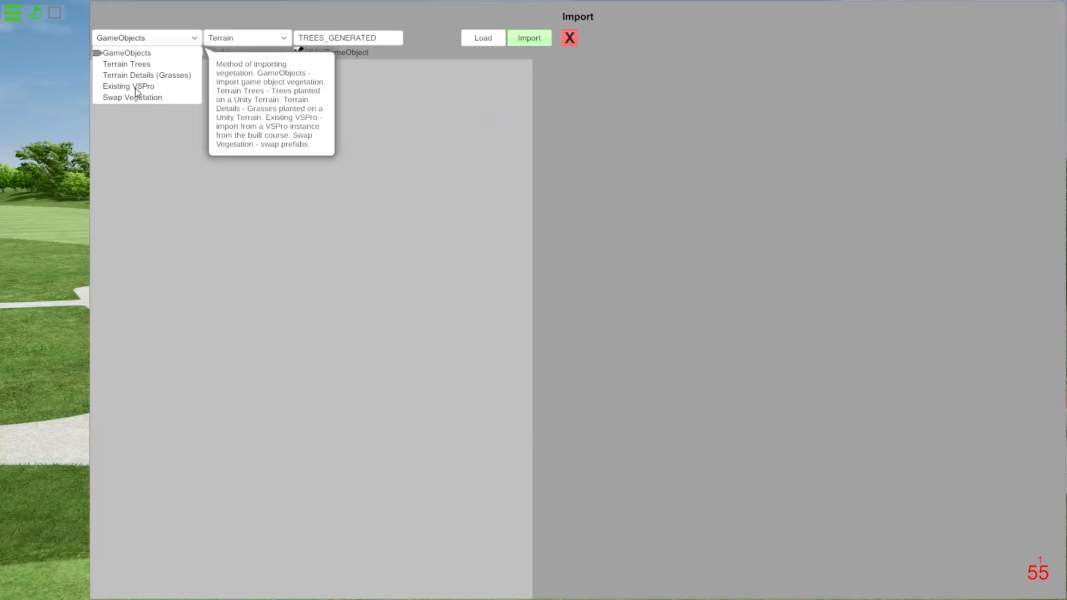
{"action": "left_click", "coordinate": [149, 53]}
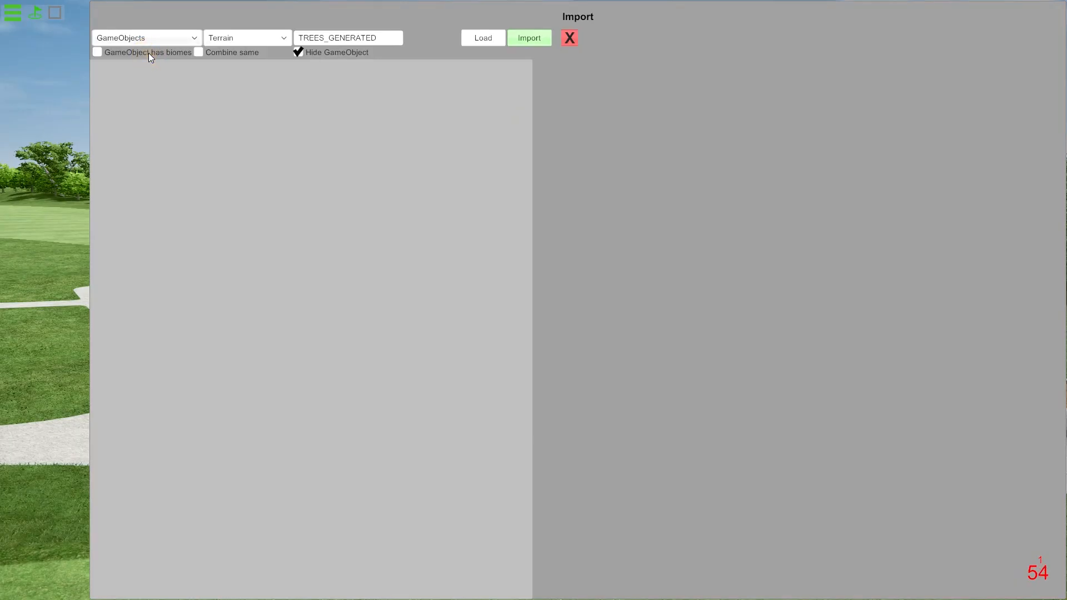
{"action": "left_click", "coordinate": [268, 37]}
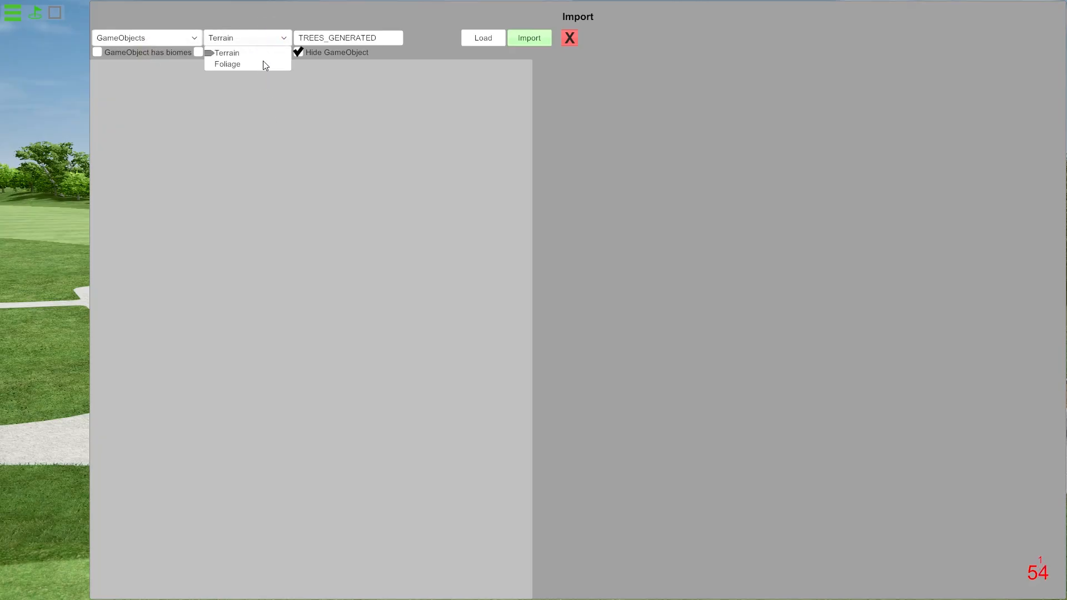
{"action": "left_click", "coordinate": [286, 37]}
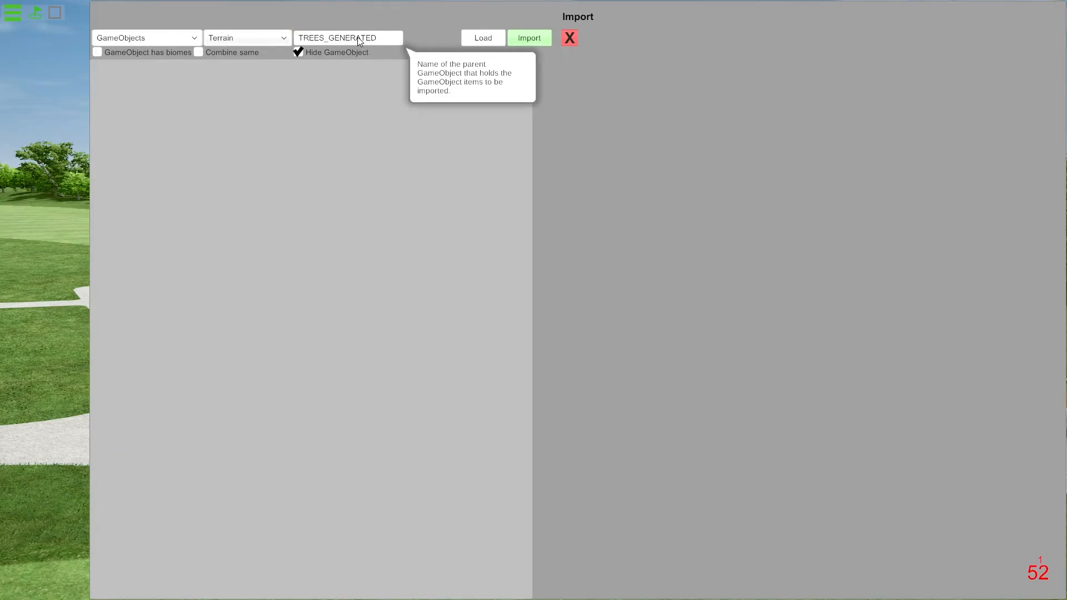
Switch to Unity and examine the individual trees under the IndividualTreesNonVSP parent, including American_Elm_Desktop and American_Elm_Desktop (4), in the scene.
{"action": "key", "text": "alt+Tab"}
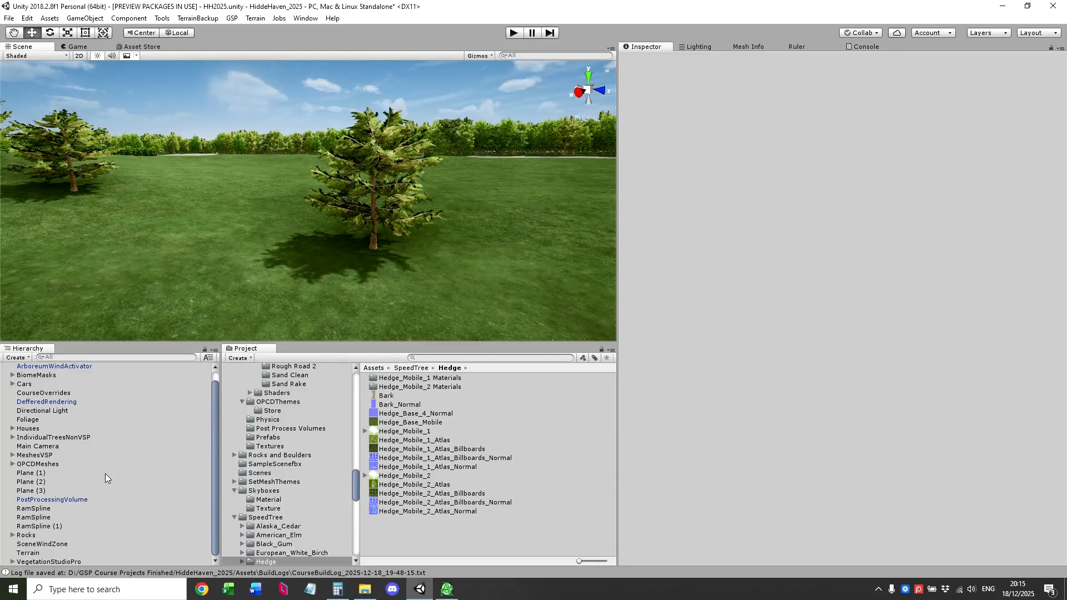
{"action": "left_click", "coordinate": [12, 437]}
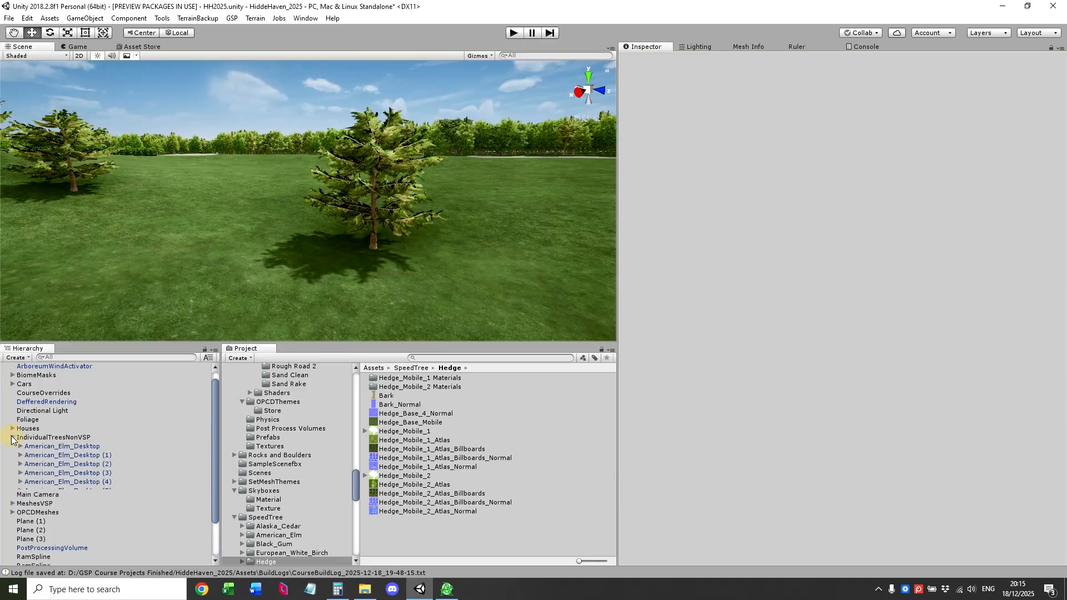
{"action": "left_click", "coordinate": [73, 451]}
{"action": "right_click_drag", "start_coordinate": [153, 288], "coordinate": [222, 339]}
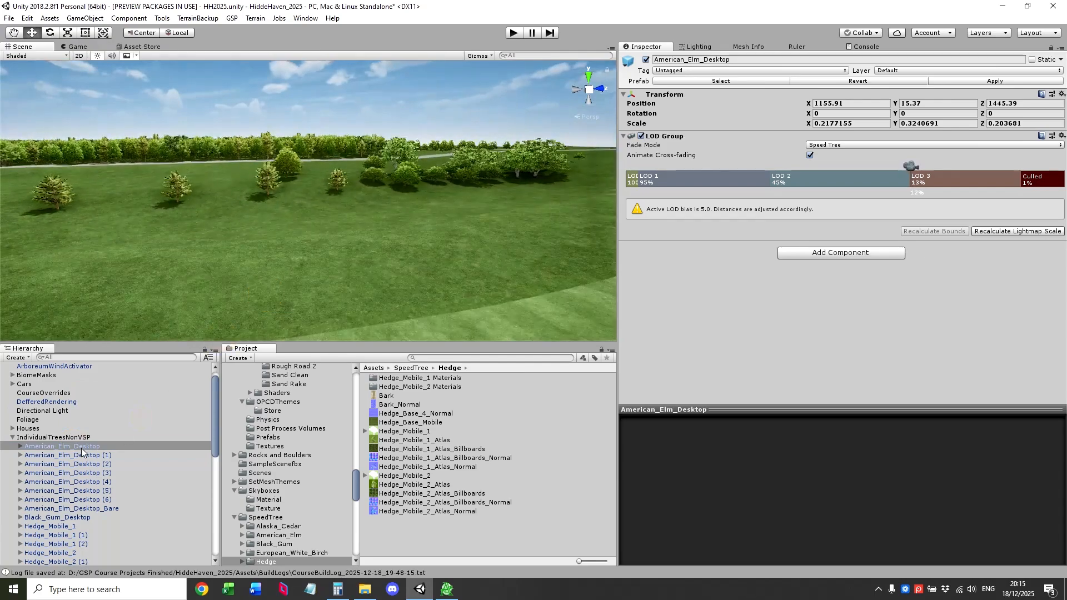
{"action": "double_click", "coordinate": [81, 448]}
{"action": "right_click_drag", "start_coordinate": [267, 282], "coordinate": [204, 295]}
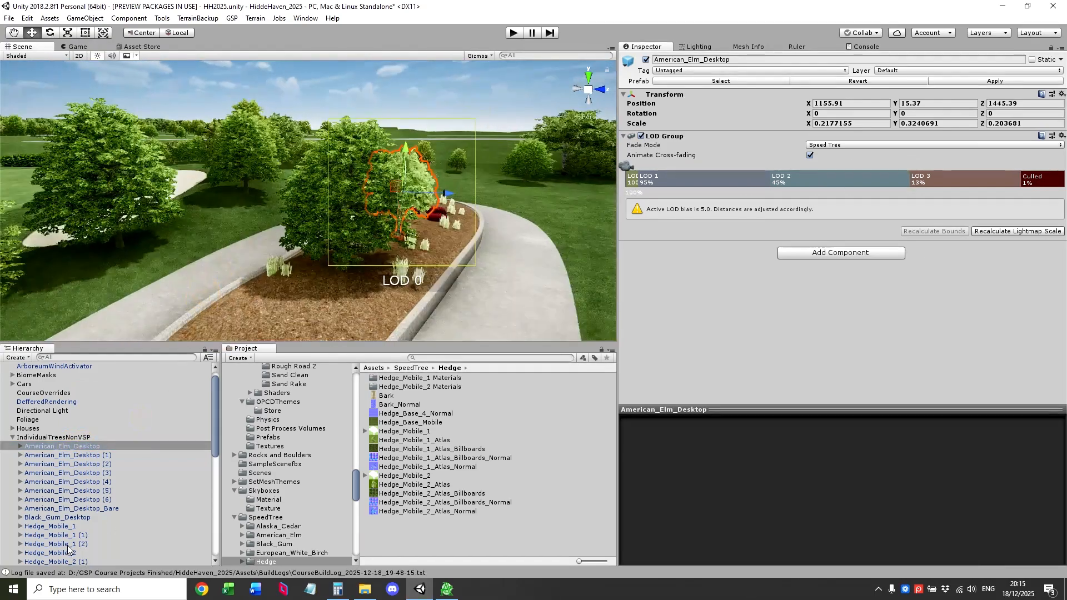
{"action": "double_click", "coordinate": [89, 481]}
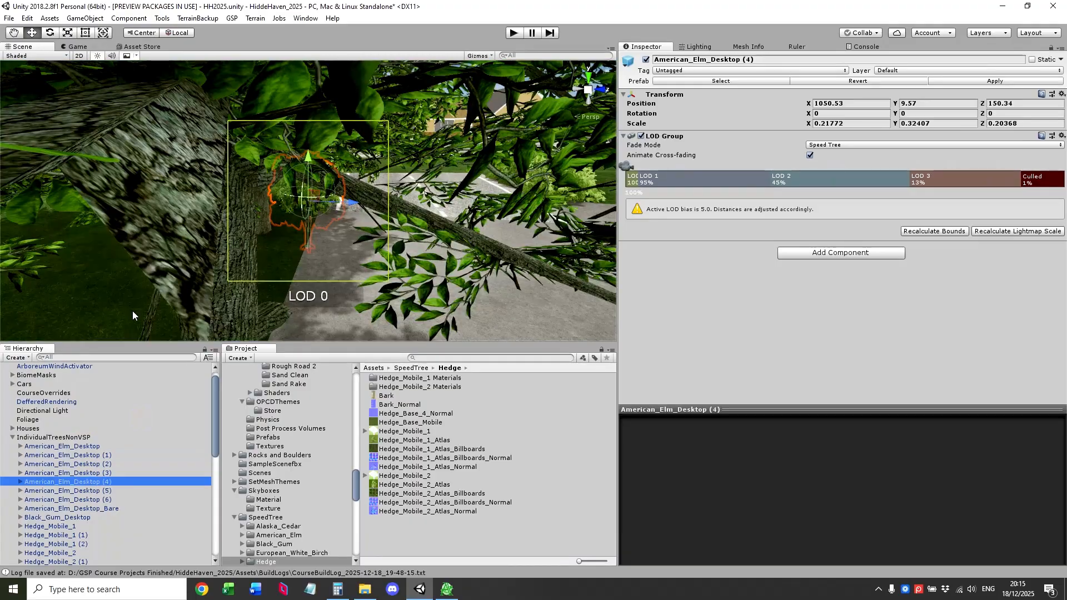
{"action": "right_click_drag", "start_coordinate": [133, 311], "coordinate": [136, 264]}
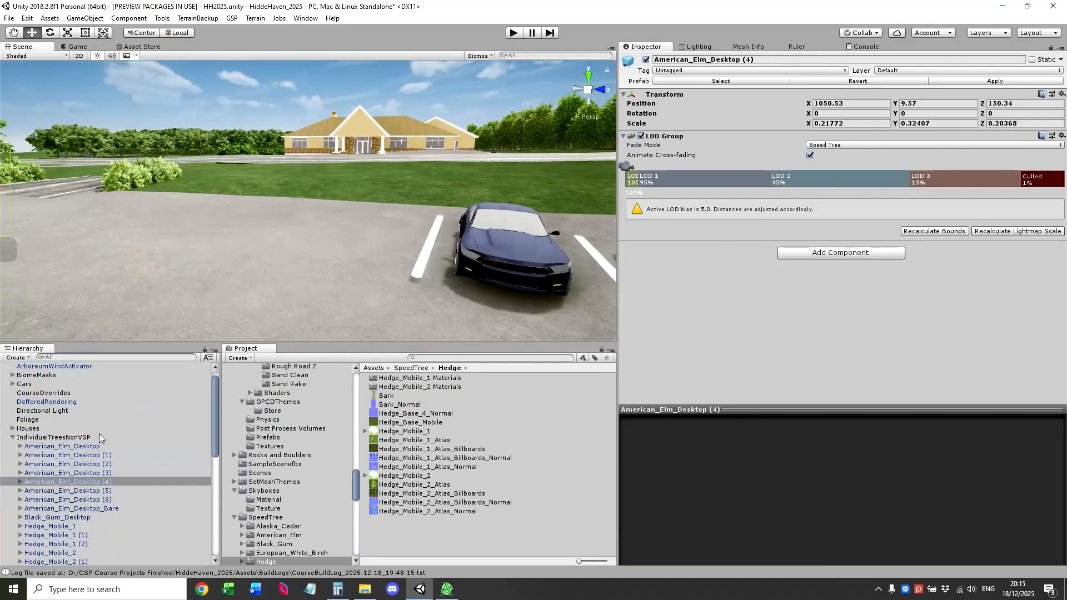
{"action": "double_click", "coordinate": [72, 446]}
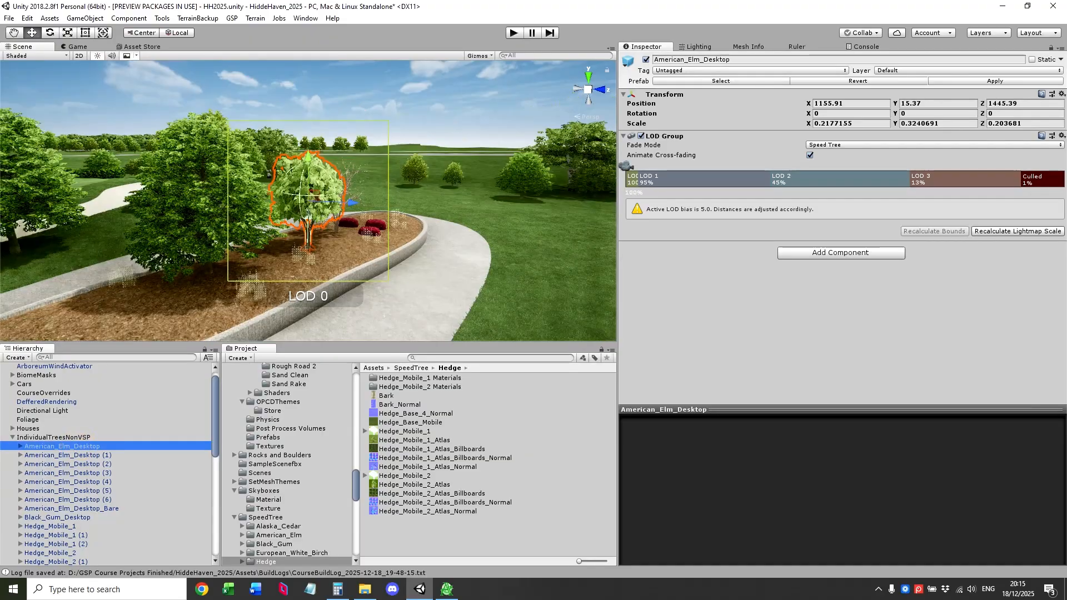
{"action": "key", "text": "d"}
{"action": "right_click_drag", "start_coordinate": [170, 249], "coordinate": [69, 269]}
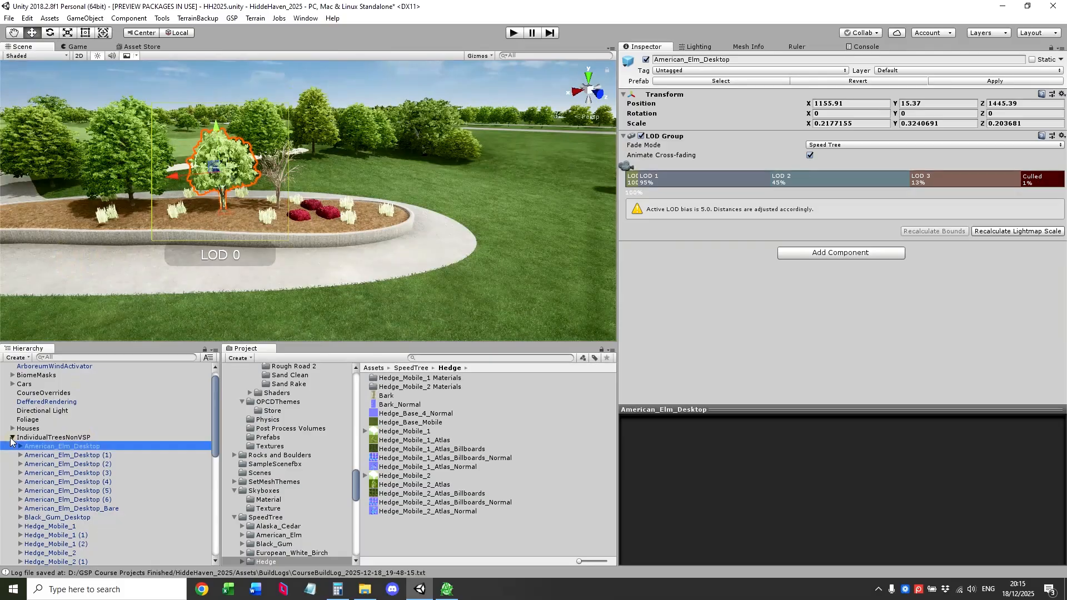
{"action": "left_click", "coordinate": [13, 437]}
Copy the parent object's name IndividualTreesNonVSP, switch to Arborist and enter it as the parent GameObject for the import.
{"action": "left_click", "coordinate": [42, 437]}
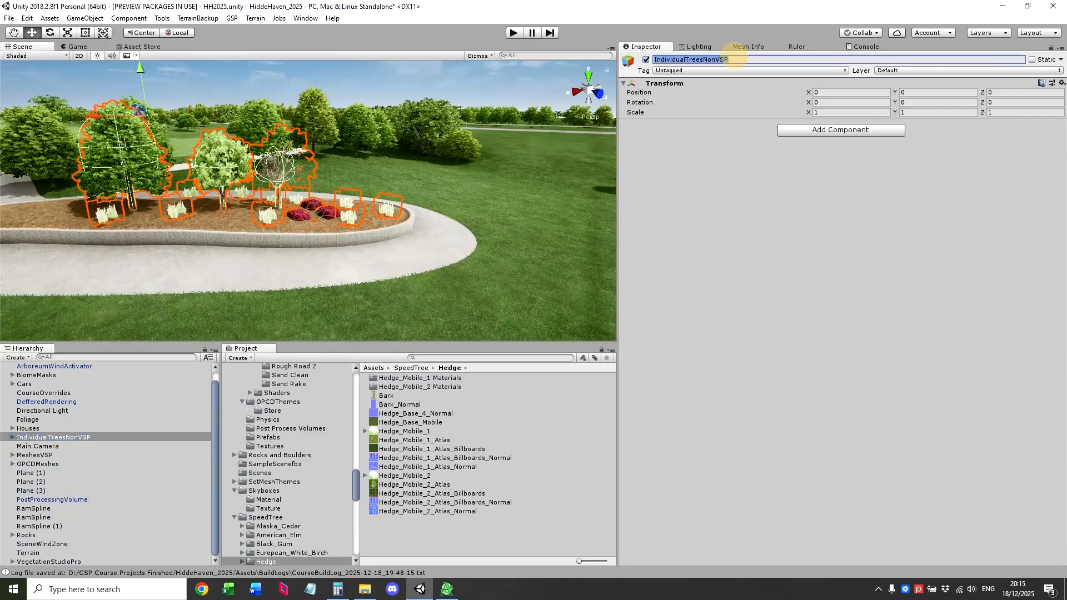
{"action": "left_click", "coordinate": [728, 58]}
{"action": "key", "text": "ctrl+c"}
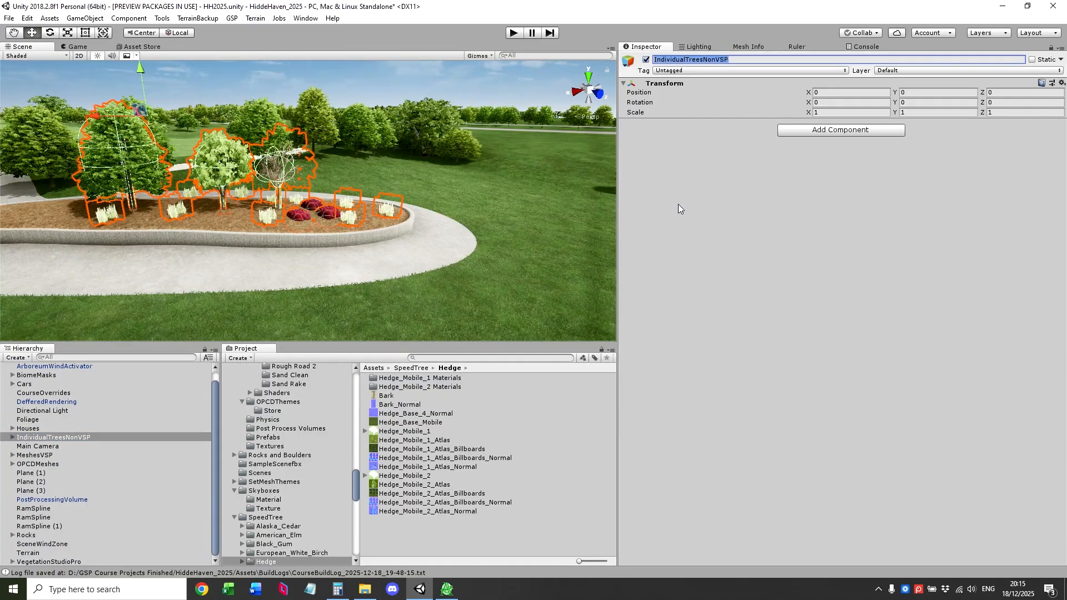
{"action": "left_click", "coordinate": [446, 592]}
{"action": "left_click", "coordinate": [381, 41]}
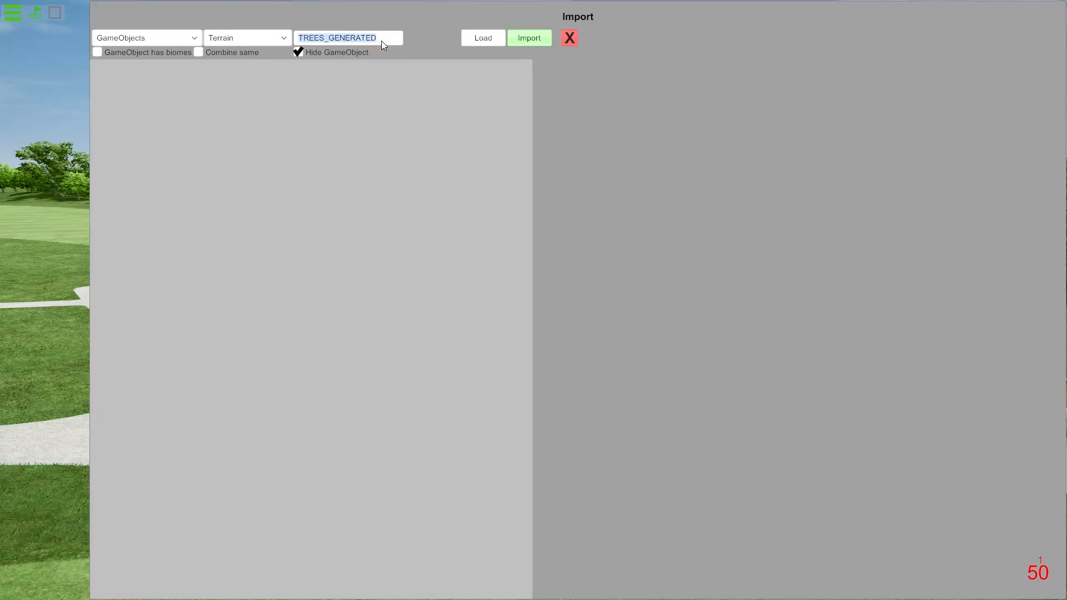
{"action": "key", "text": "ctrl+v"}
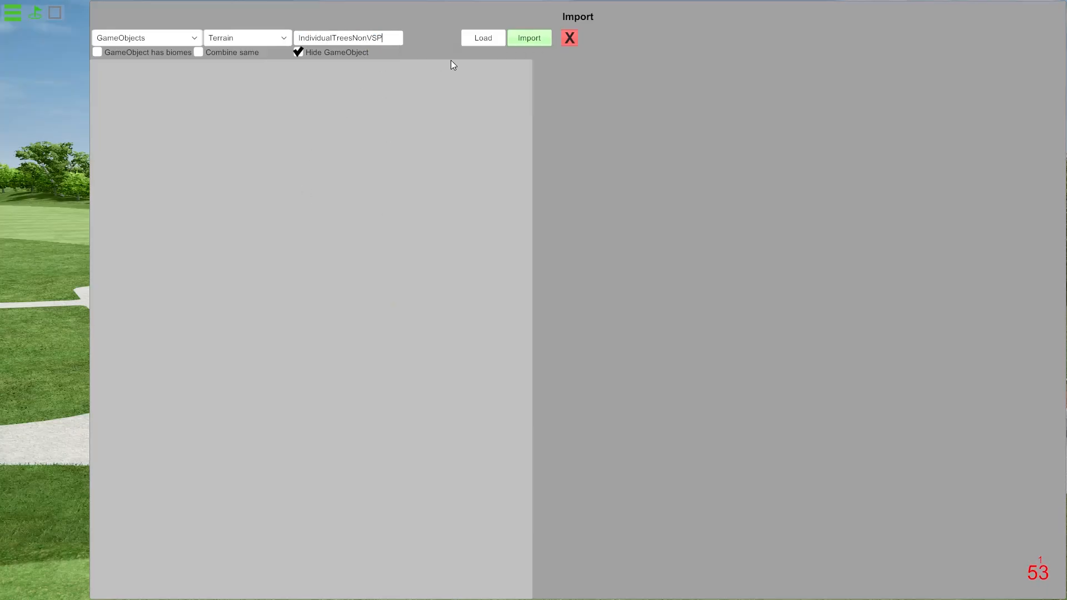
Load the parent's items for import, enable Combine same and reload the list.
{"action": "left_click", "coordinate": [484, 39]}
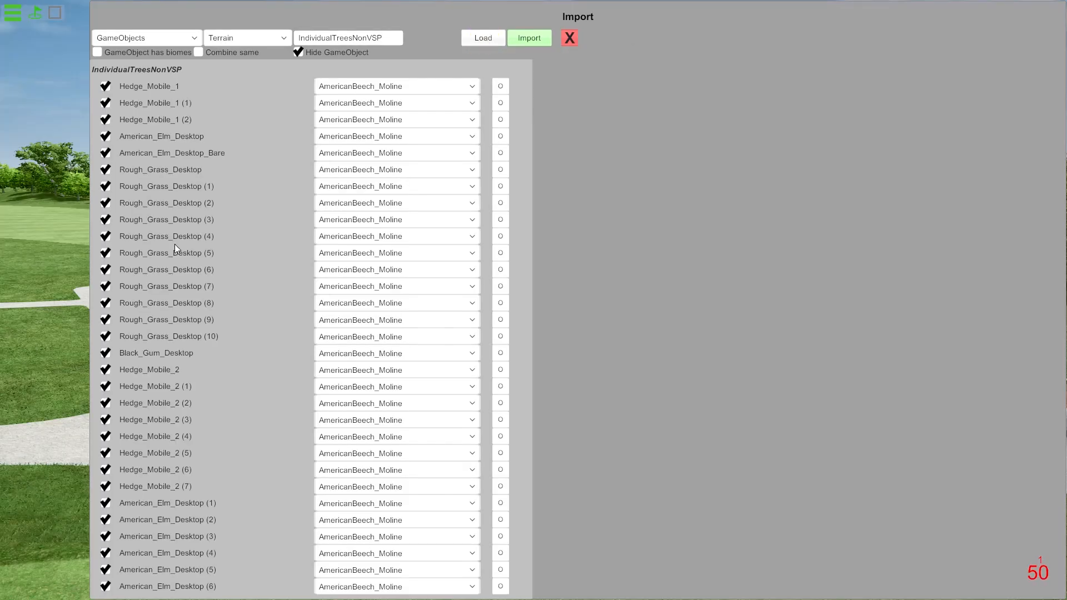
{"action": "left_click", "coordinate": [199, 53]}
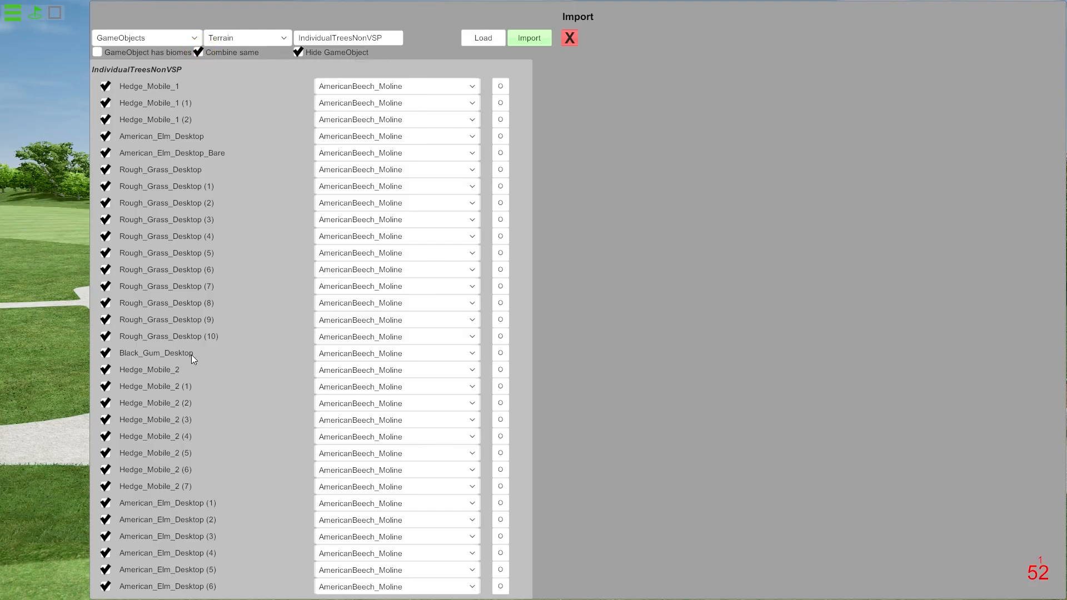
{"action": "left_click", "coordinate": [492, 39]}
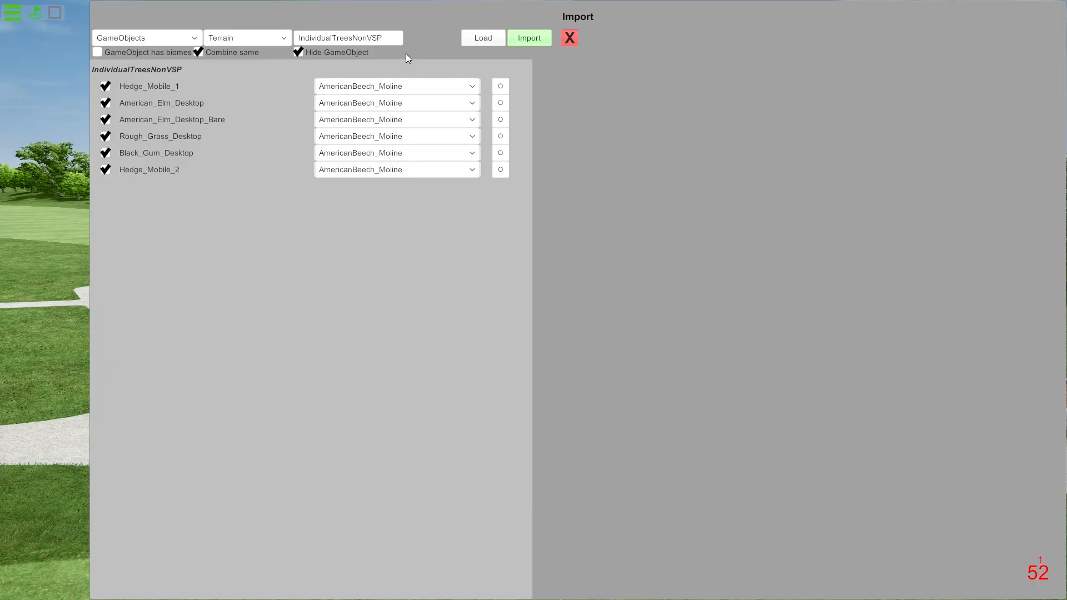
Reload the import list with Combine same off and on again to compare the two listings.
{"action": "left_click", "coordinate": [198, 52]}
{"action": "left_click", "coordinate": [486, 38]}
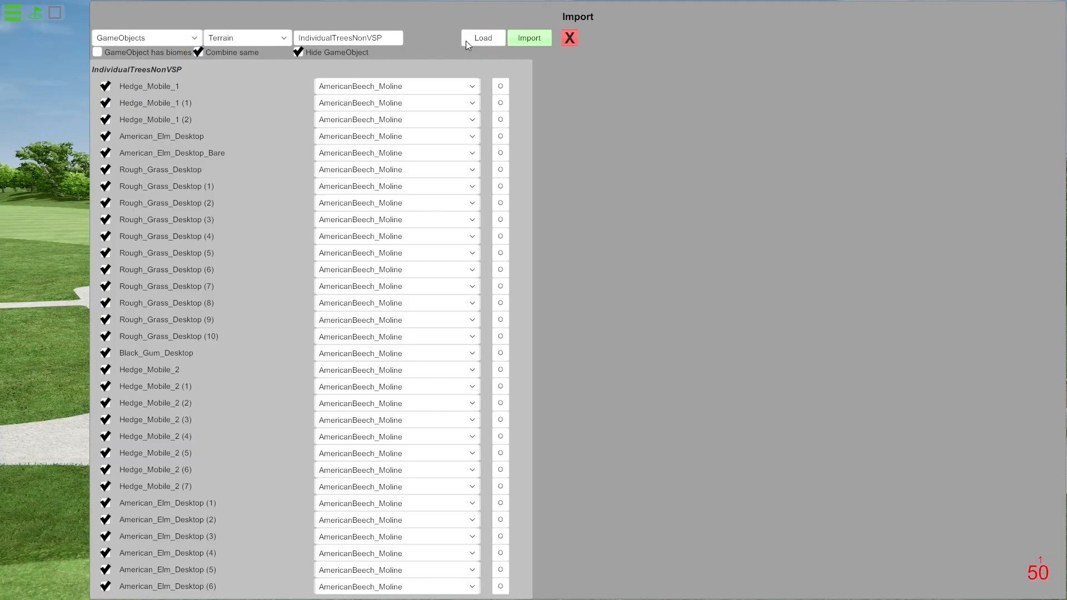
{"action": "left_click", "coordinate": [486, 38]}
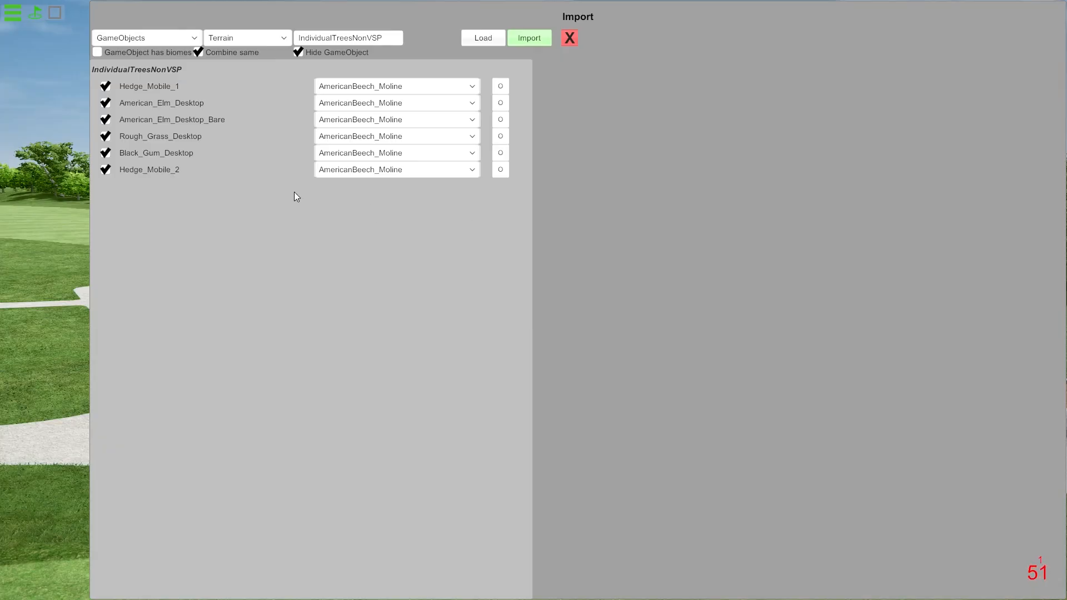
Search the replacement items for "hedge", compare S7_Hedge_1 with S7_Hedge_2 and assign S7_Hedge_2 to Hedge_Mobile_1.
{"action": "left_click", "coordinate": [502, 87]}
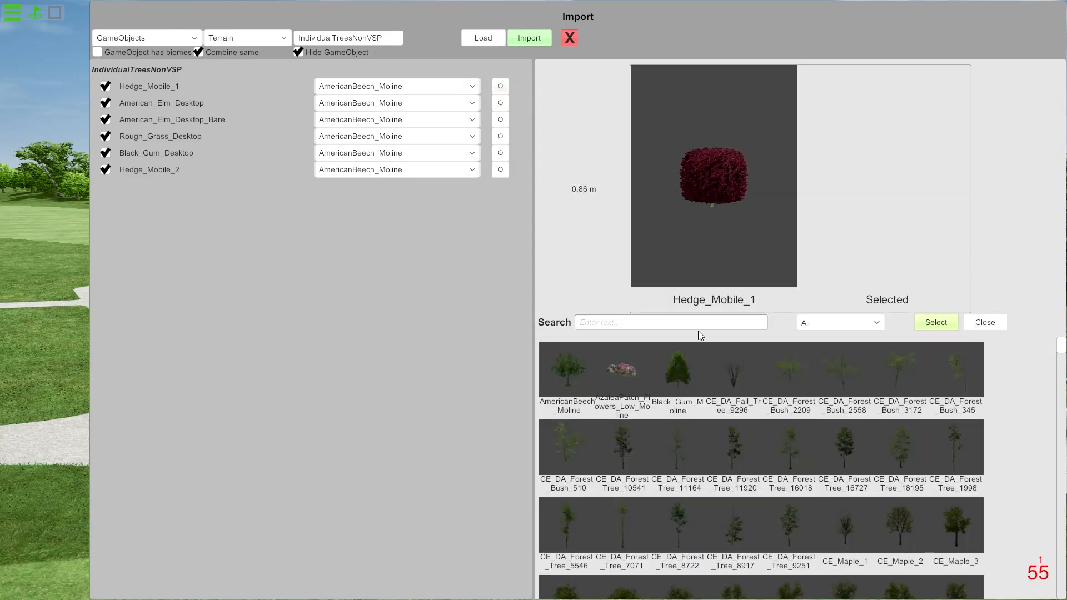
{"action": "left_click", "coordinate": [672, 322]}
{"action": "type", "text": "hedge"}
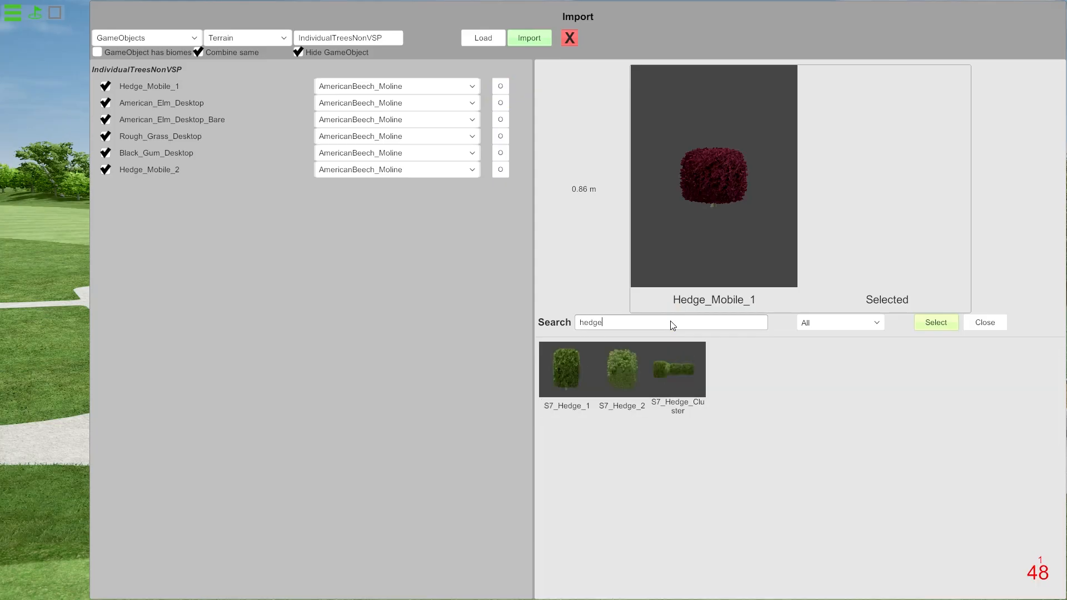
{"action": "left_click", "coordinate": [621, 369]}
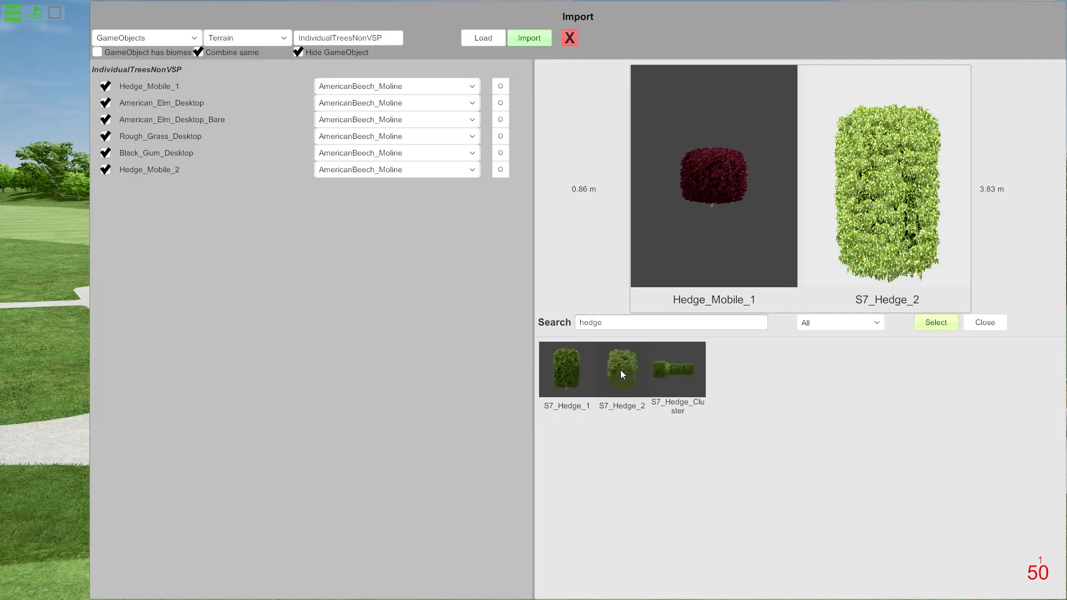
{"action": "left_click", "coordinate": [576, 371]}
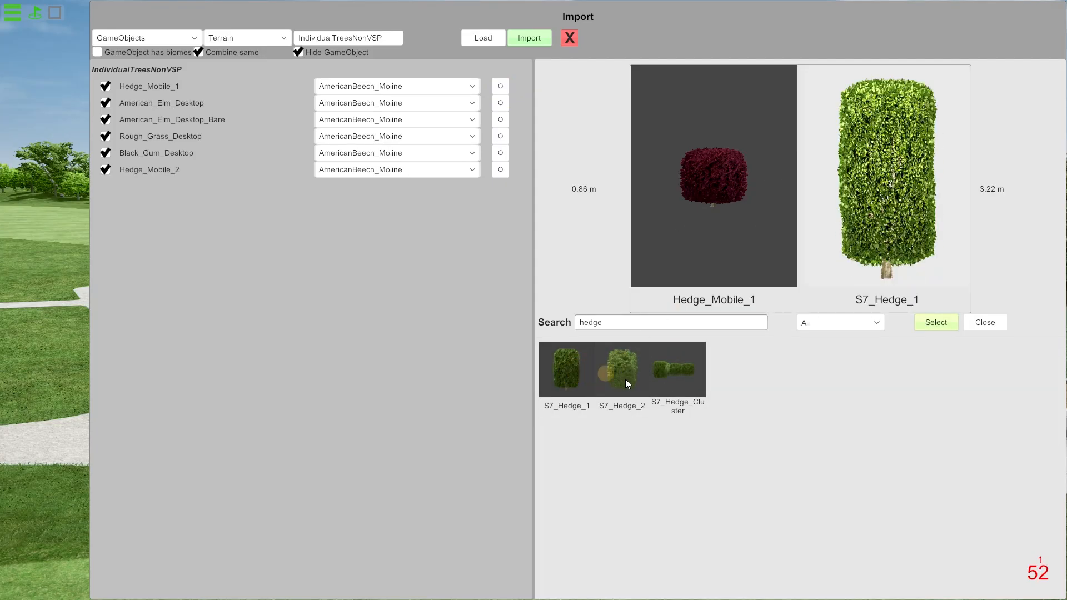
{"action": "left_click", "coordinate": [625, 380]}
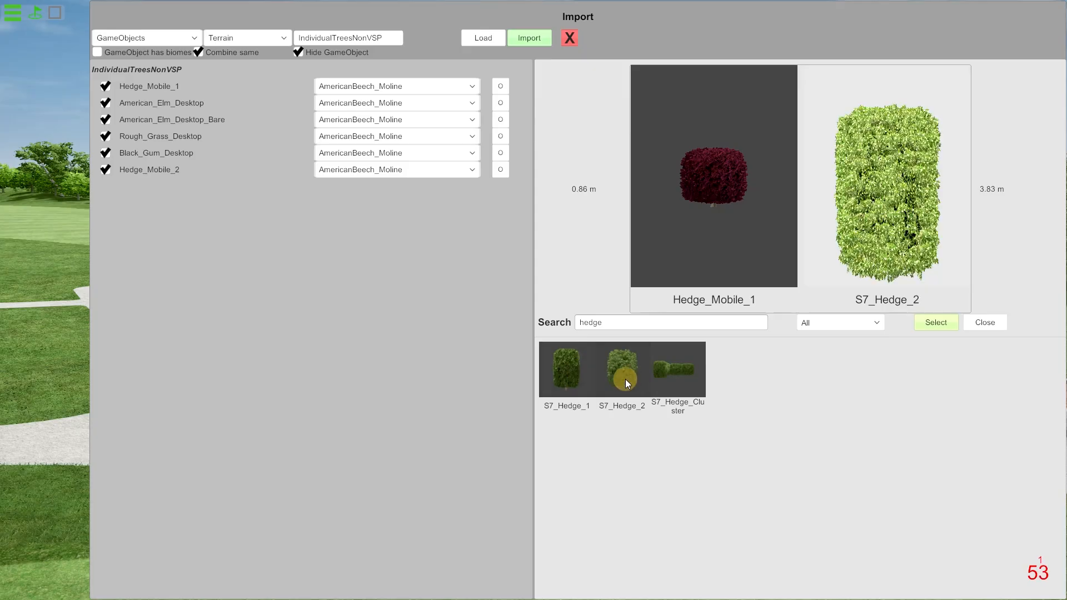
{"action": "left_click", "coordinate": [948, 327]}
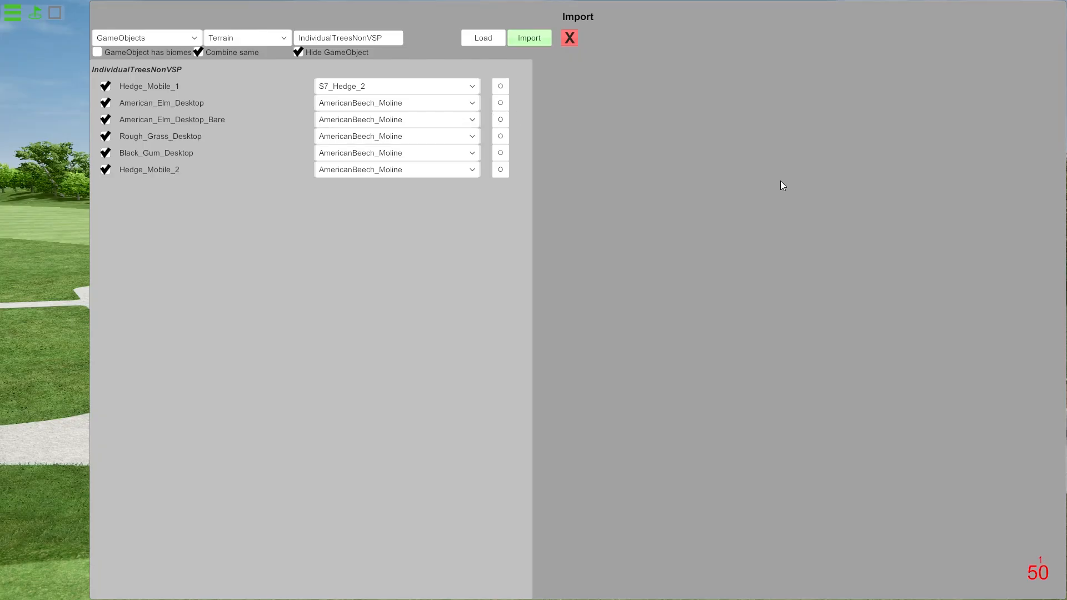
Assign S7_American_Elm to American_Elm_Desktop and exclude American_Elm_Desktop_Bare from the import.
{"action": "left_click", "coordinate": [1030, 211]}
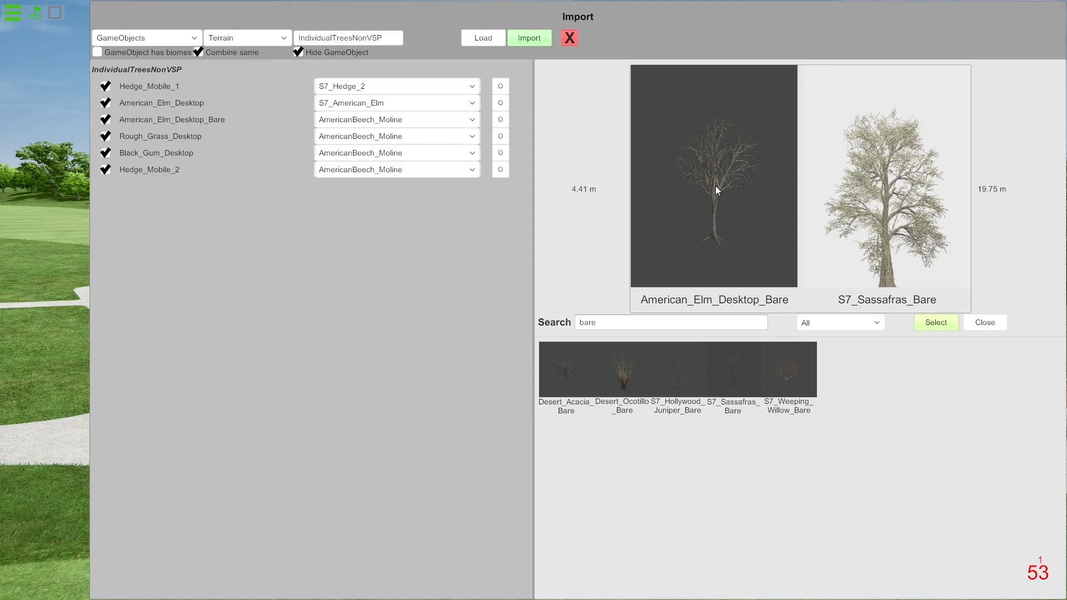
{"action": "left_click", "coordinate": [105, 120]}
Search the replacement items for "hed" and assign S7_Hedge_2 to Hedge_Mobile_2.
{"action": "left_click", "coordinate": [500, 170]}
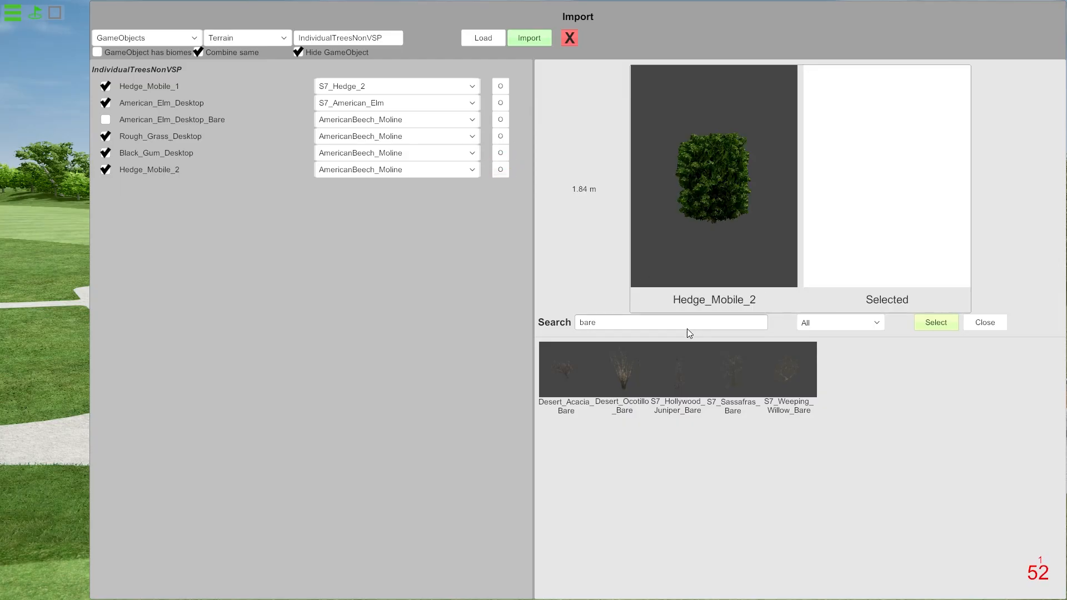
{"action": "double_click", "coordinate": [669, 324]}
{"action": "type", "text": "hed"}
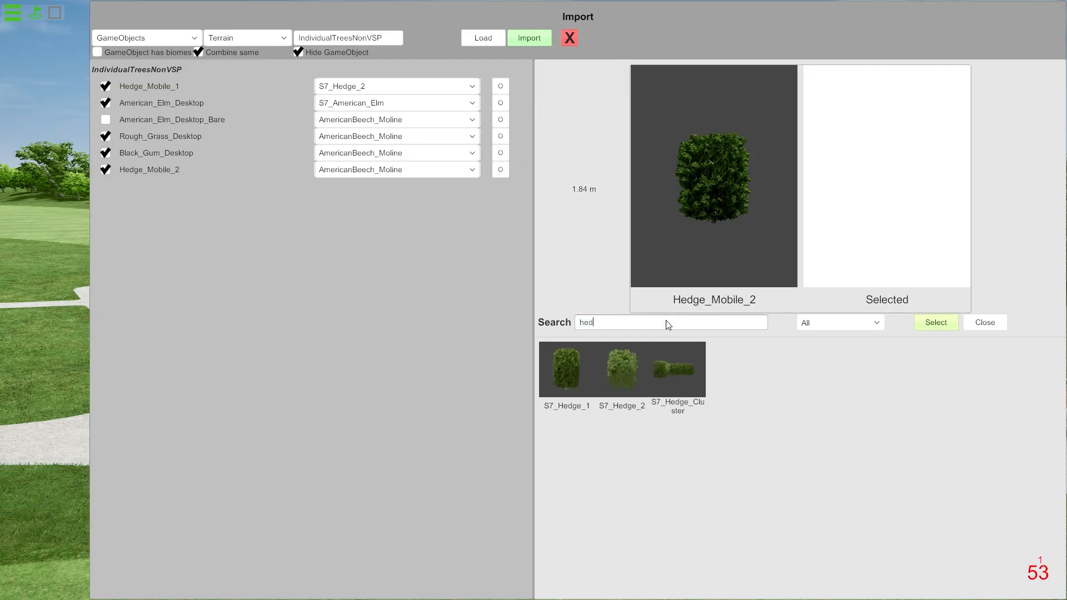
{"action": "left_click", "coordinate": [621, 373]}
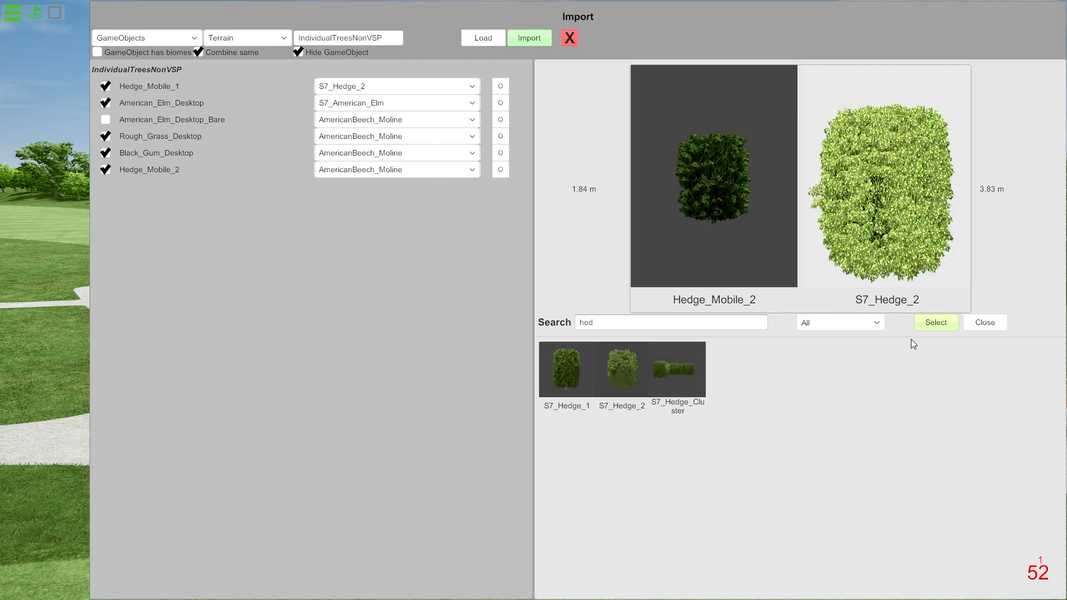
{"action": "left_click", "coordinate": [939, 323]}
Search the replacement items for "gum" and assign Black_Gum_Moline to Black_Gum_Desktop.
{"action": "left_click", "coordinate": [500, 153]}
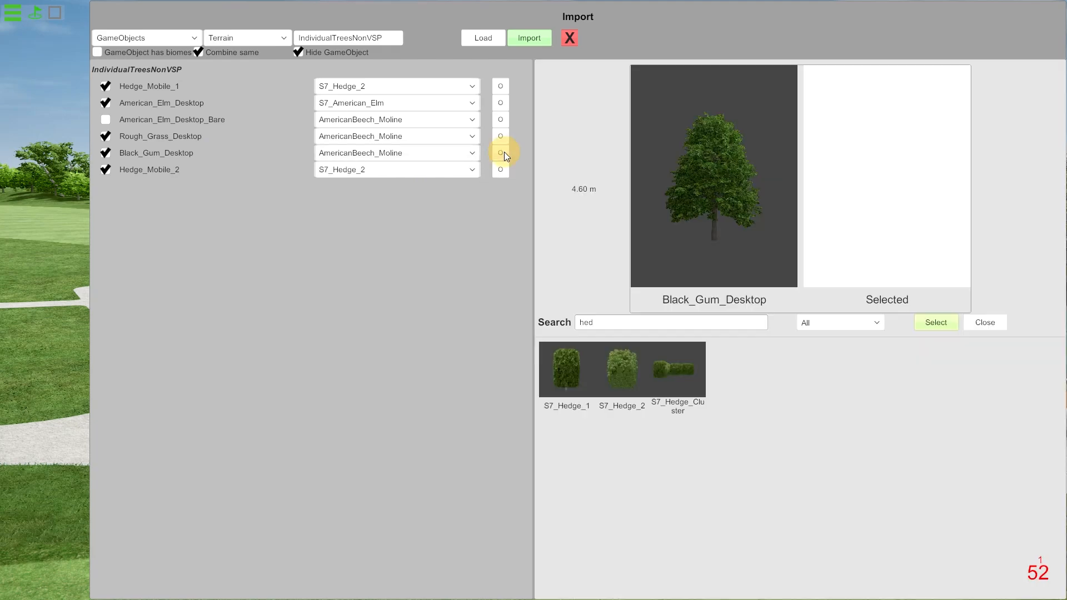
{"action": "double_click", "coordinate": [645, 329]}
{"action": "type", "text": "gum"}
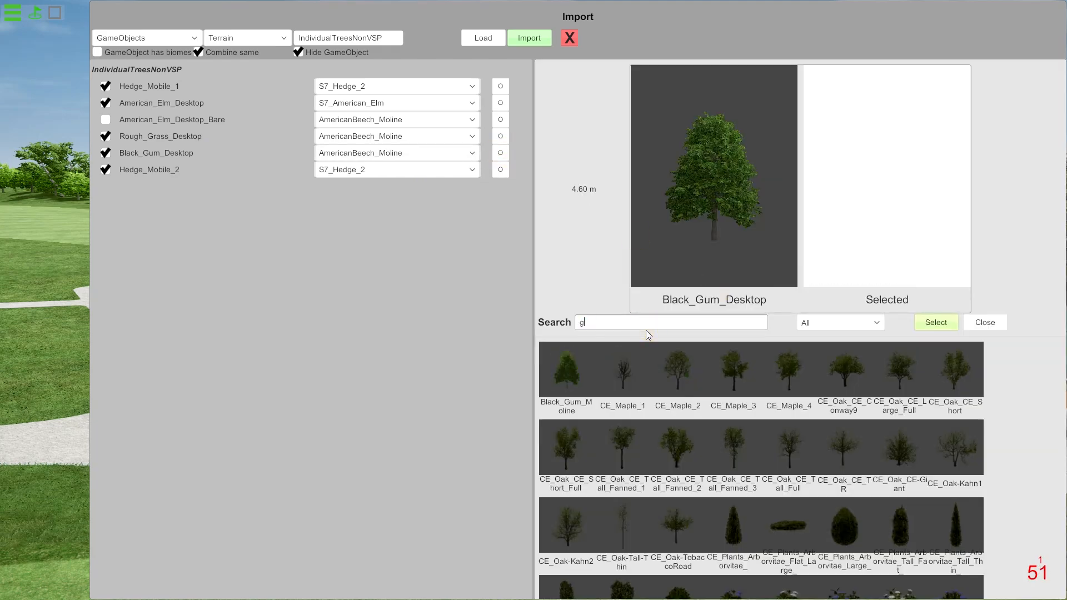
{"action": "left_click", "coordinate": [578, 377]}
{"action": "left_click", "coordinate": [952, 322]}
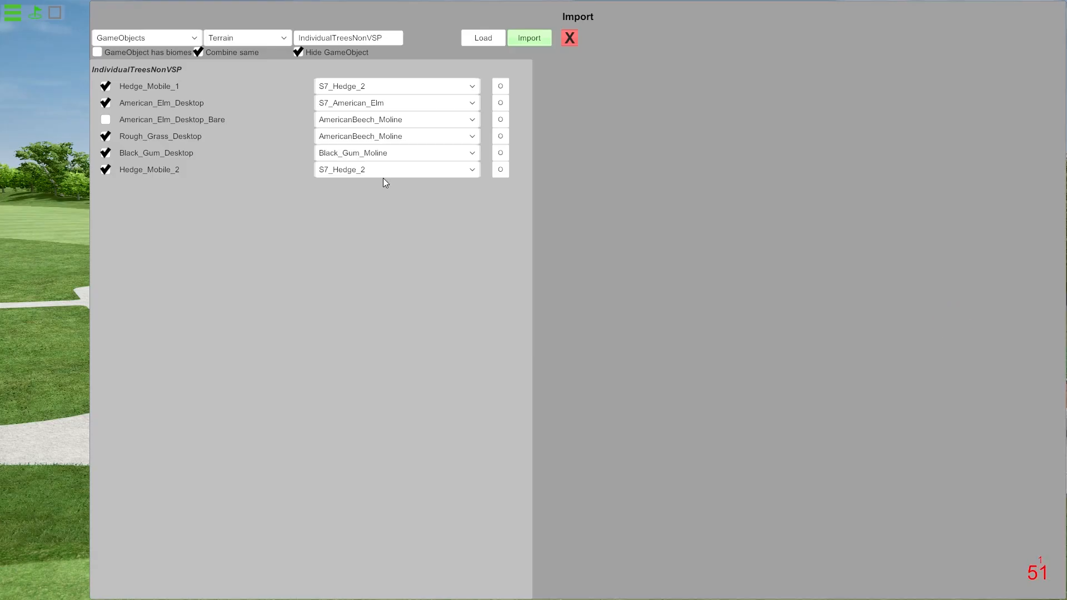
Search the replacement items for "rough" and assign Desert_Rough_Grass to Rough_Grass_Desktop.
{"action": "left_click", "coordinate": [500, 136]}
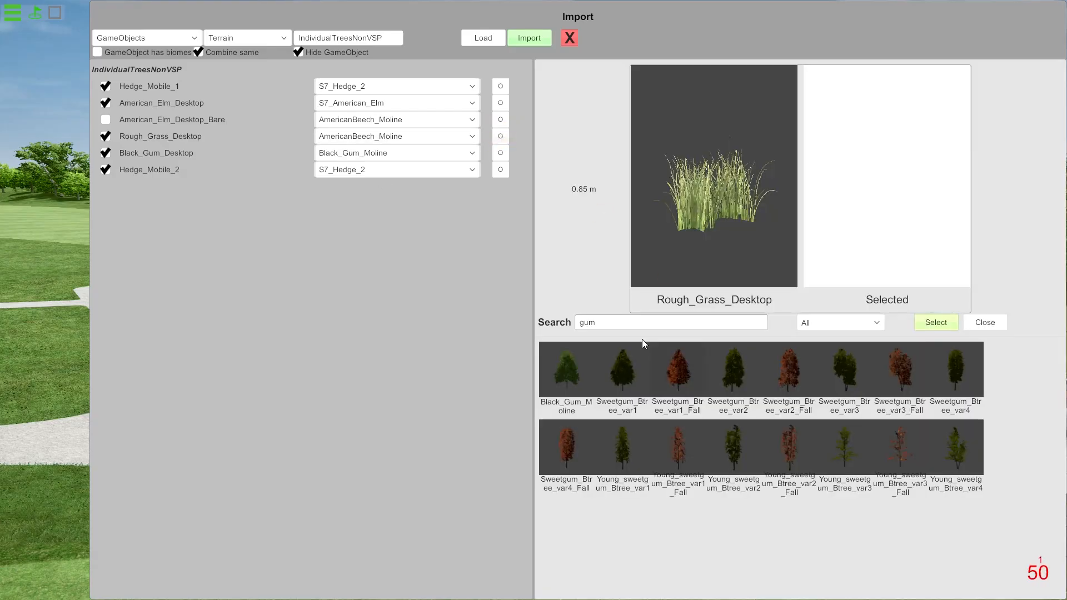
{"action": "double_click", "coordinate": [630, 327]}
{"action": "type", "text": "rough"}
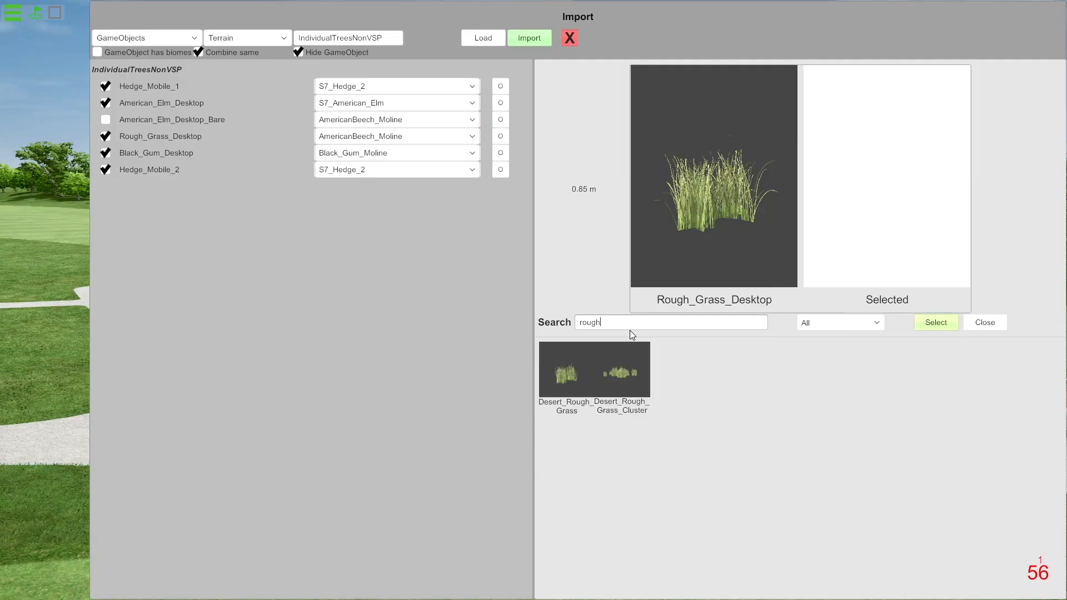
{"action": "left_click", "coordinate": [578, 366]}
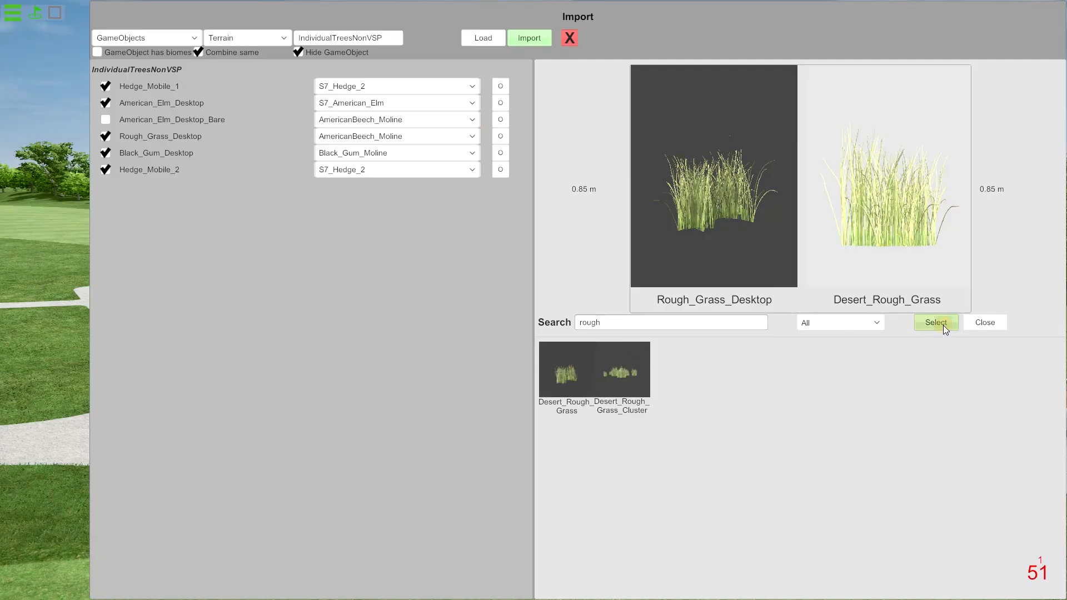
{"action": "left_click", "coordinate": [942, 325]}
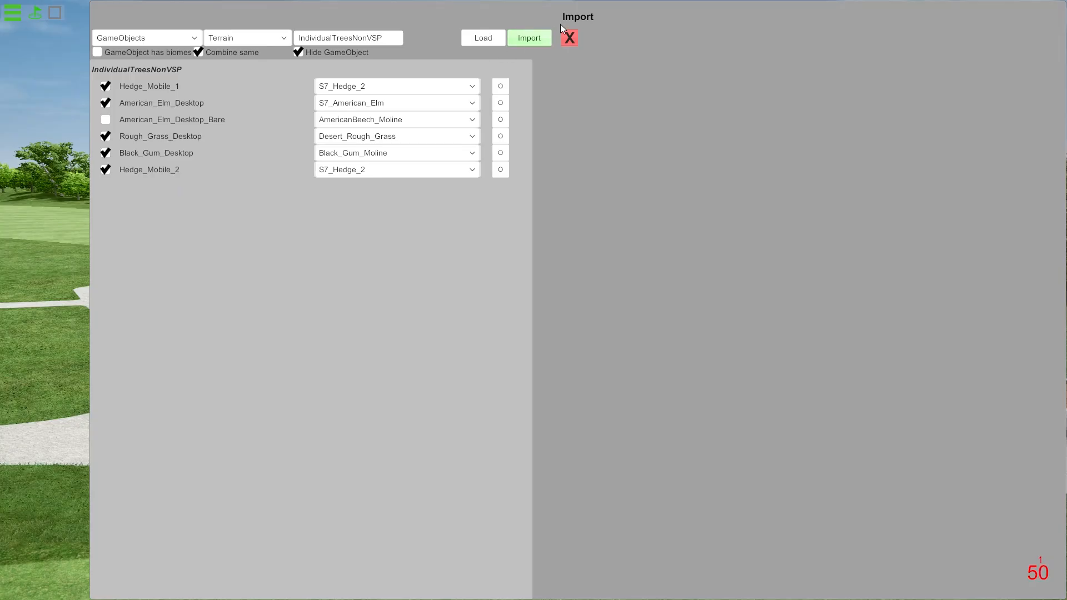
Import the mapped IndividualTreesNonVSP objects, acknowledge the notice and close the import window.
{"action": "left_click", "coordinate": [529, 38]}
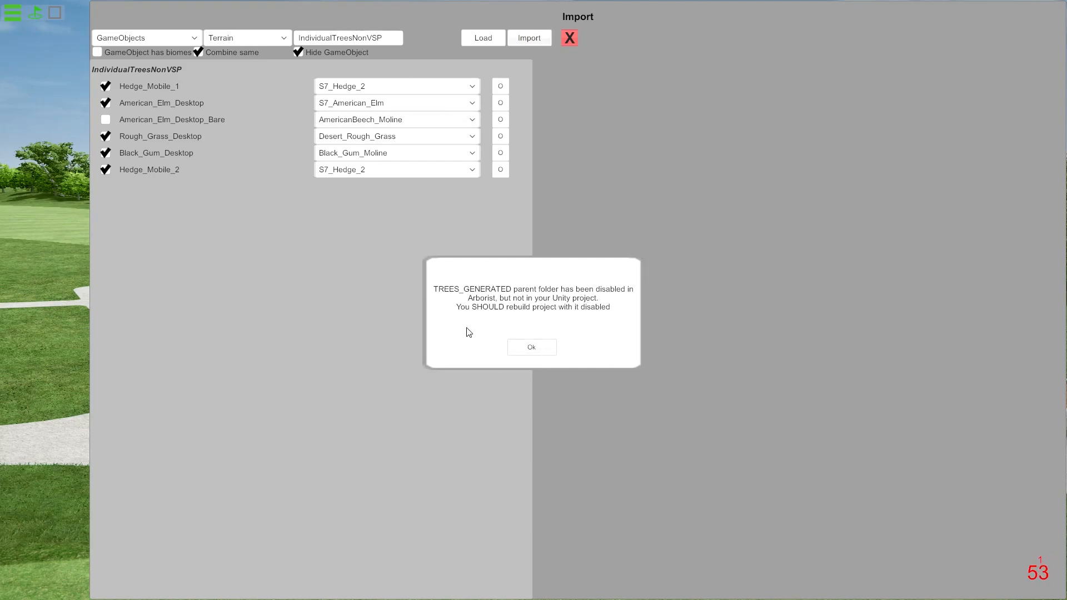
{"action": "left_click", "coordinate": [542, 353]}
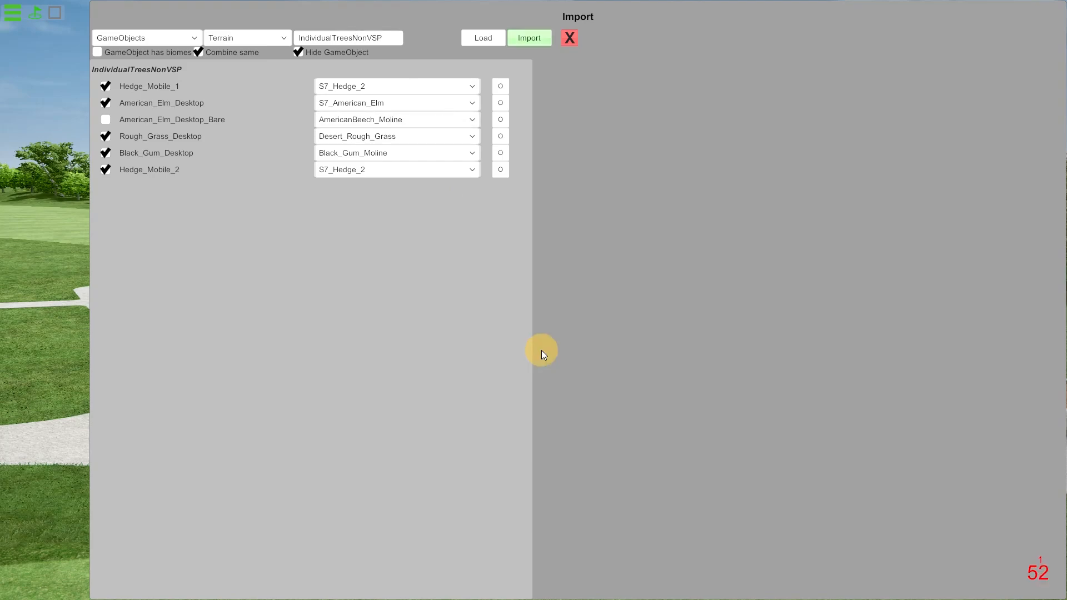
{"action": "left_click", "coordinate": [569, 38]}
Compare the imported and Arborist vegetation in the walled planting bed by switching between the two displays.
{"action": "left_click_drag", "start_coordinate": [622, 323], "coordinate": [561, 340]}
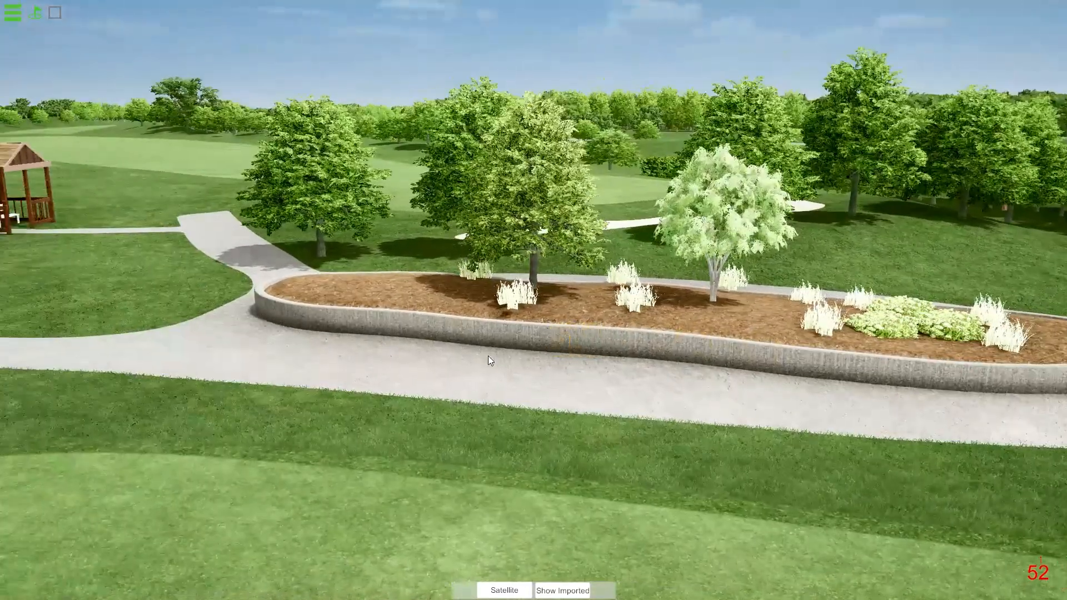
{"action": "left_click", "coordinate": [562, 590]}
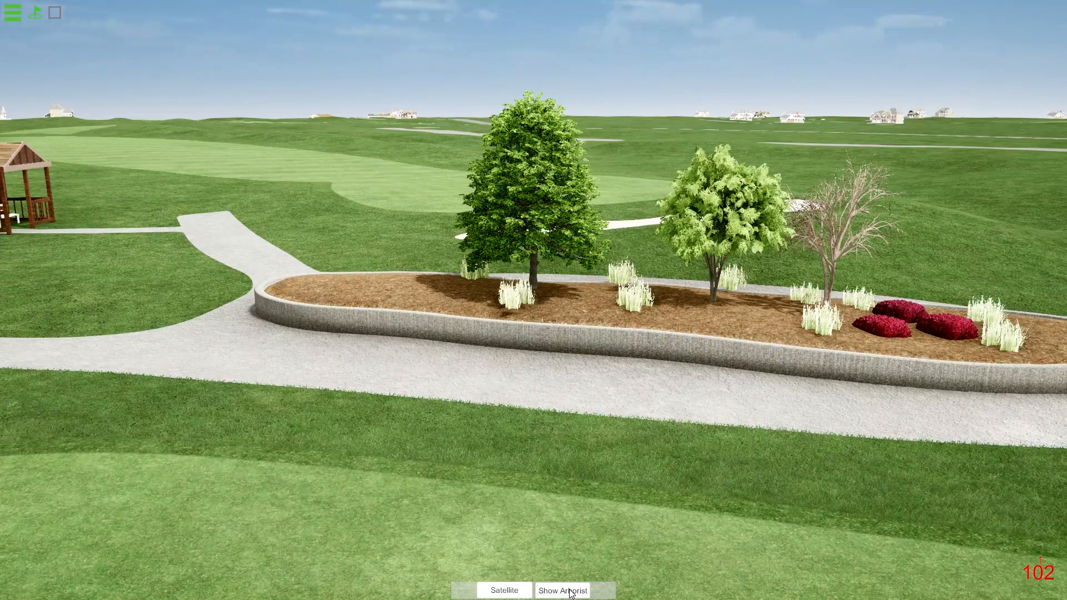
{"action": "left_click", "coordinate": [563, 590]}
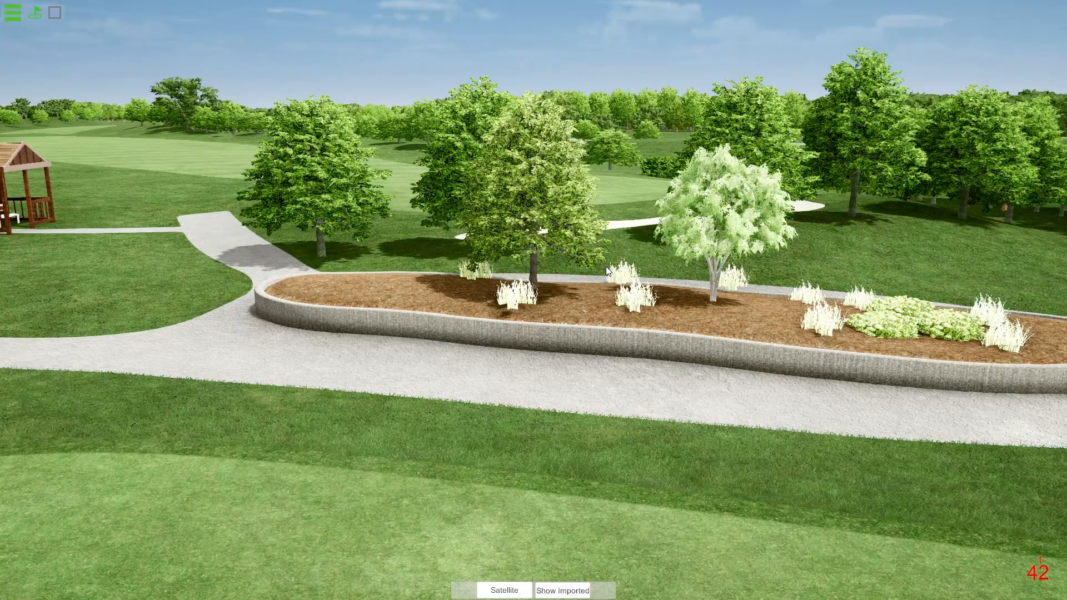
{"action": "left_click", "coordinate": [556, 590]}
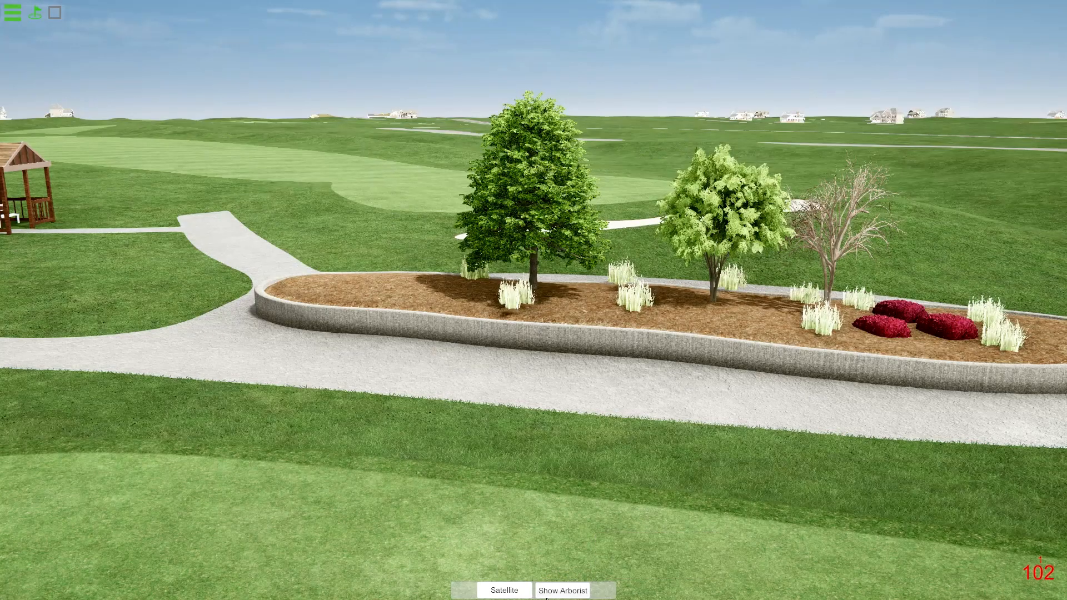
{"action": "left_click", "coordinate": [563, 594]}
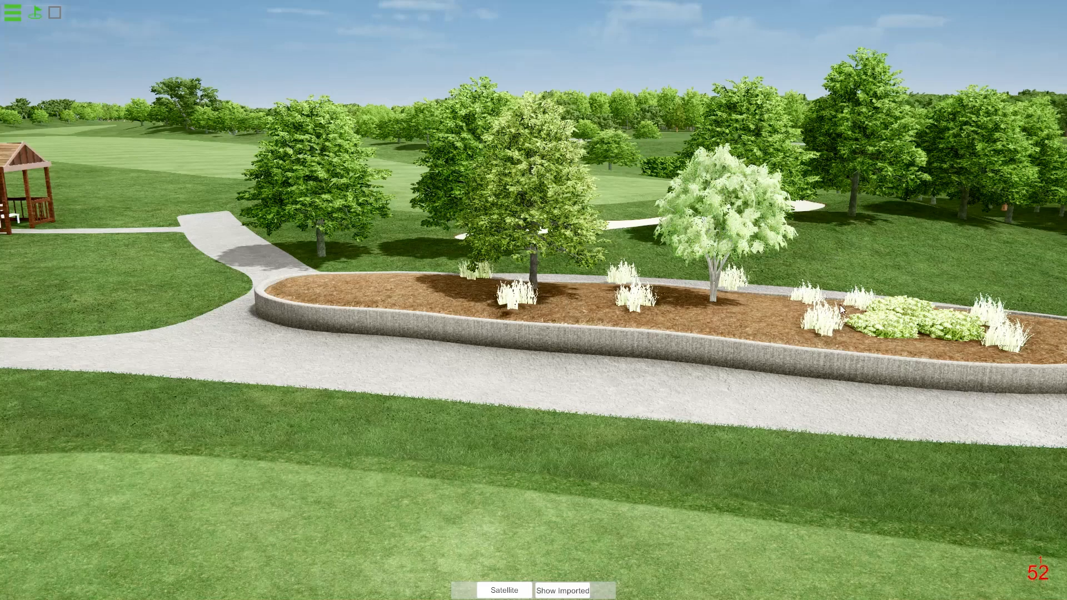
{"action": "mouse_move", "coordinate": [842, 283]}
{"action": "left_mouse_down"}
{"action": "mouse_move", "coordinate": [786, 261]}
{"action": "mouse_move", "coordinate": [847, 270]}
{"action": "left_mouse_up"}
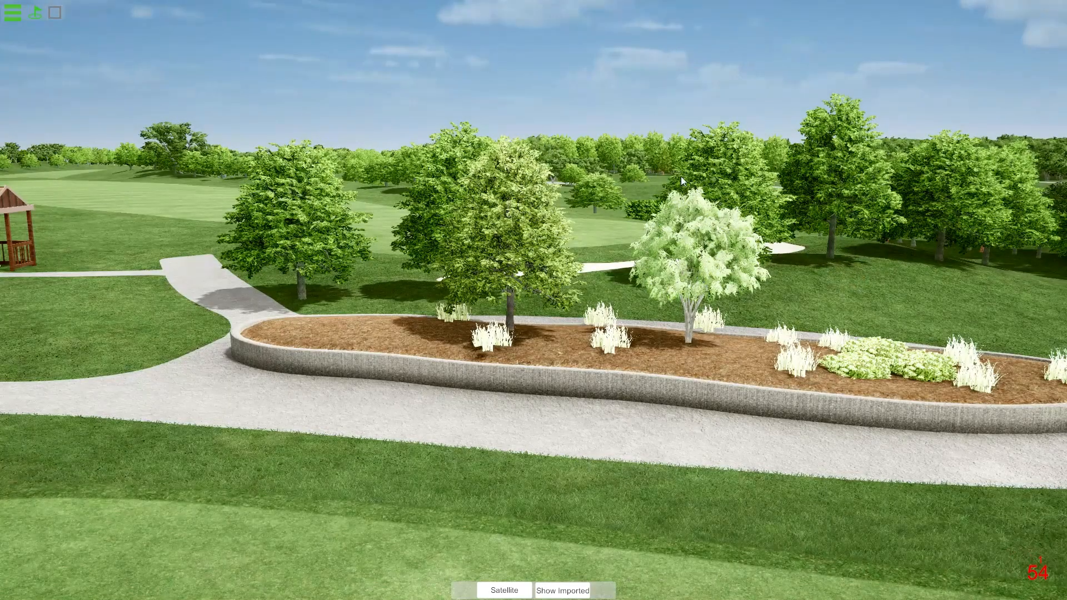
Save the vegetation and exit Arborist.
{"action": "left_click", "coordinate": [12, 12]}
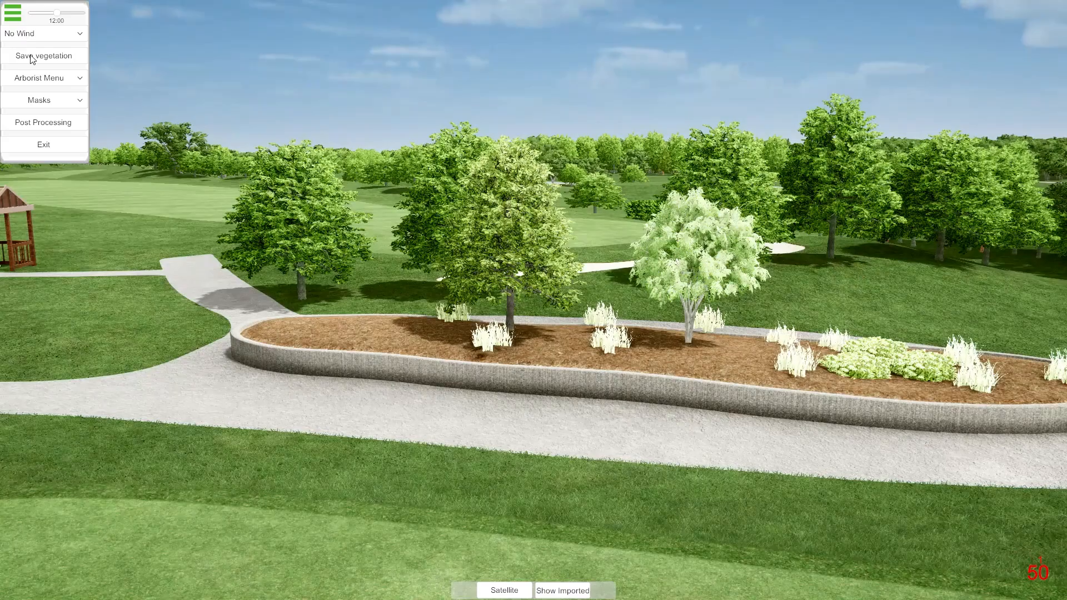
{"action": "left_click", "coordinate": [58, 60]}
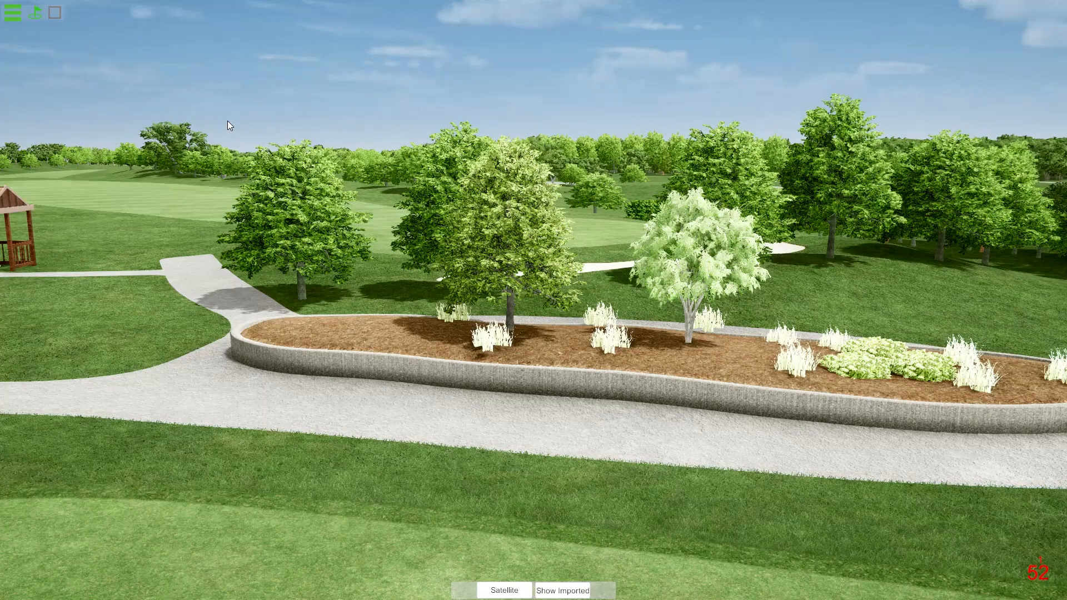
{"action": "left_click", "coordinate": [20, 17]}
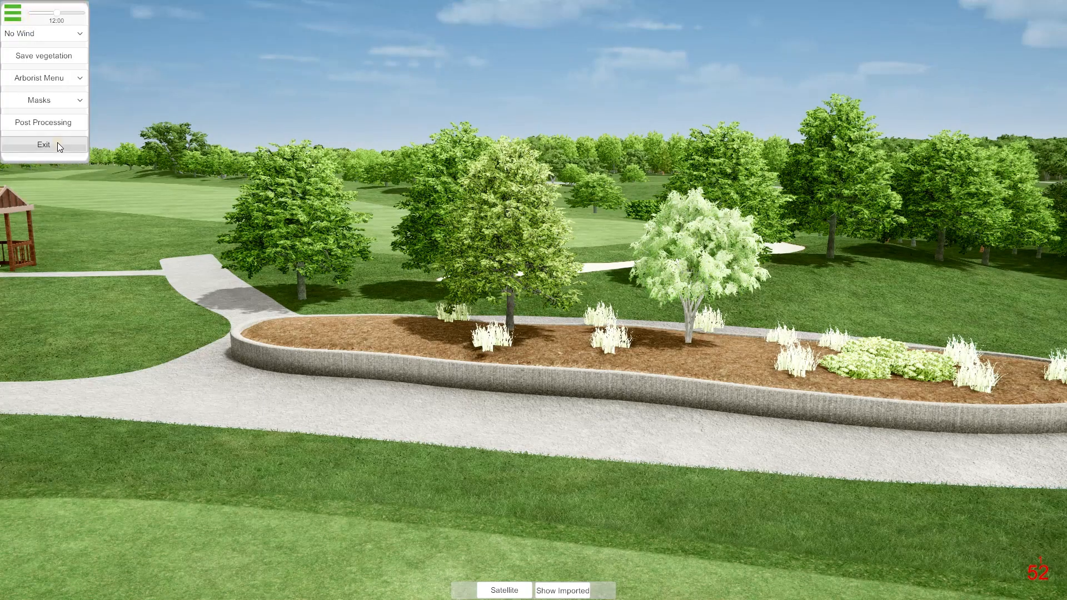
{"action": "left_click", "coordinate": [57, 144]}
{"action": "left_click", "coordinate": [528, 328]}
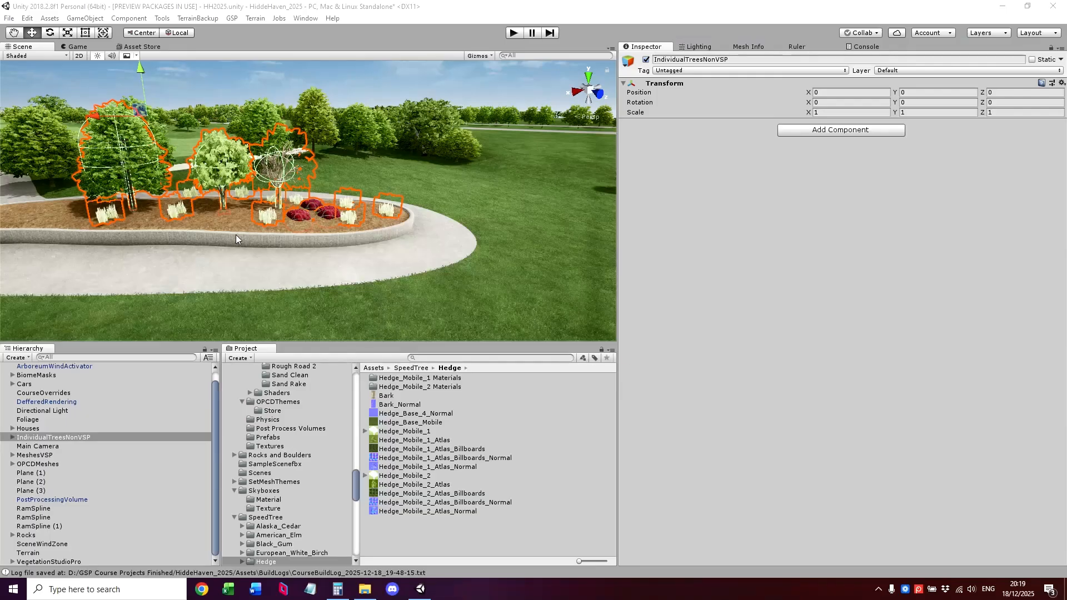
In the Unity project, disable the IndividualTreesNonVSP parent object.
{"action": "mouse_move", "coordinate": [329, 191]}
{"action": "left_mouse_down", "text": "alt"}
{"action": "mouse_move", "coordinate": [279, 209]}
{"action": "mouse_move", "coordinate": [334, 206]}
{"action": "left_mouse_up", "text": "alt"}
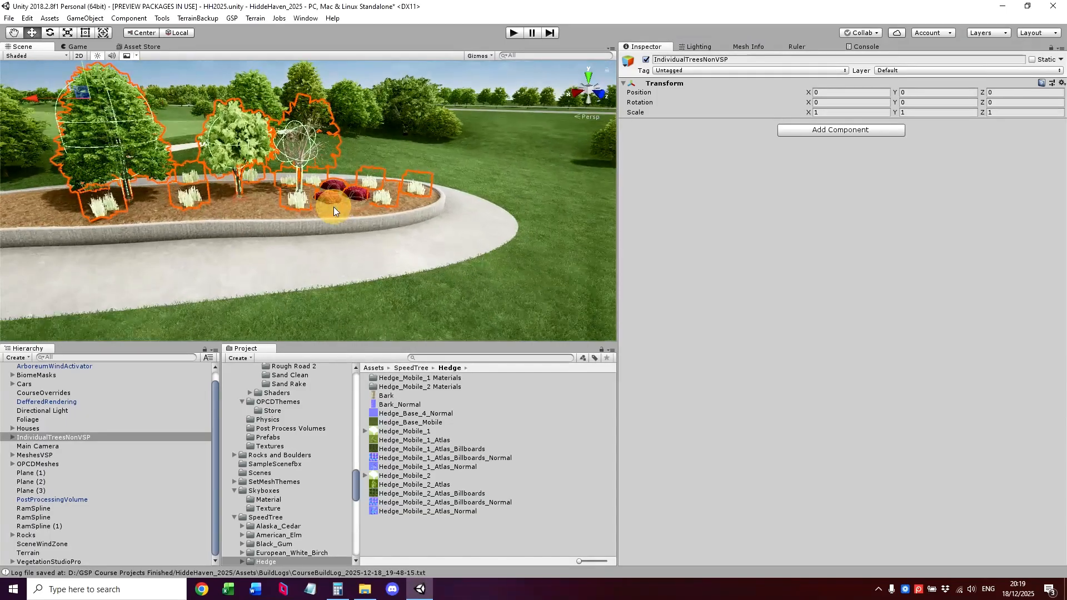
{"action": "left_click", "coordinate": [72, 436]}
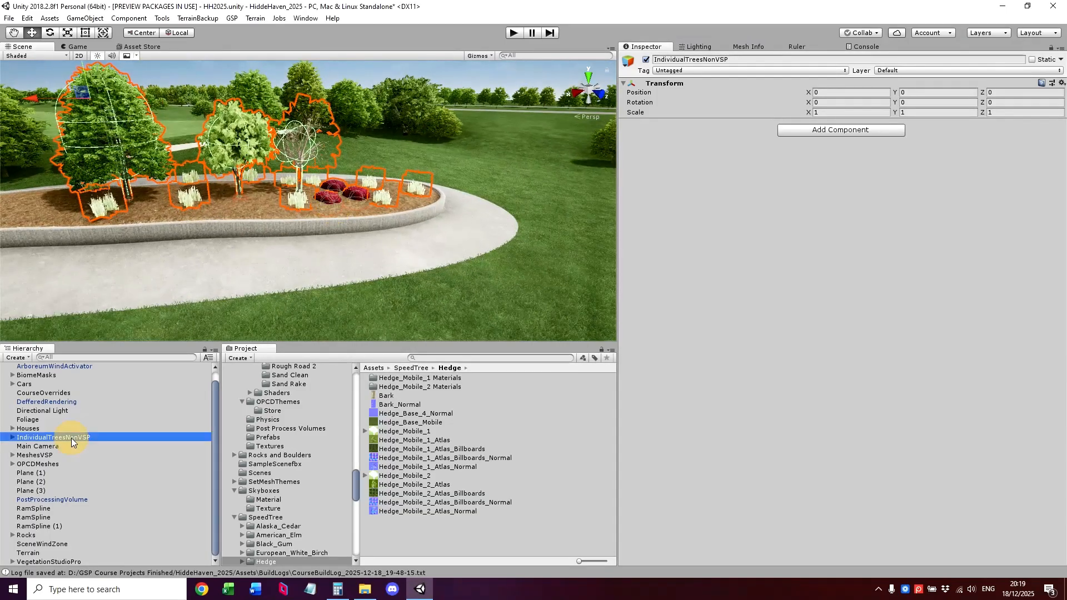
{"action": "left_click", "coordinate": [646, 60]}
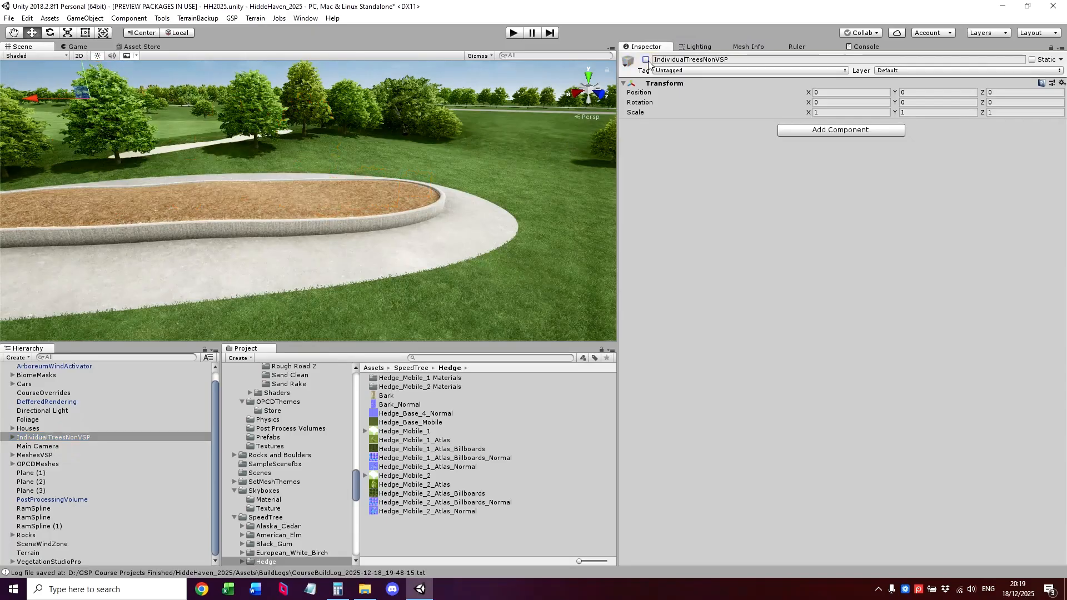
Move American_Elm_Desktop_Bare out of the IndividualTreesNonVSP group to the top level of the scene hierarchy.
{"action": "left_click", "coordinate": [11, 437]}
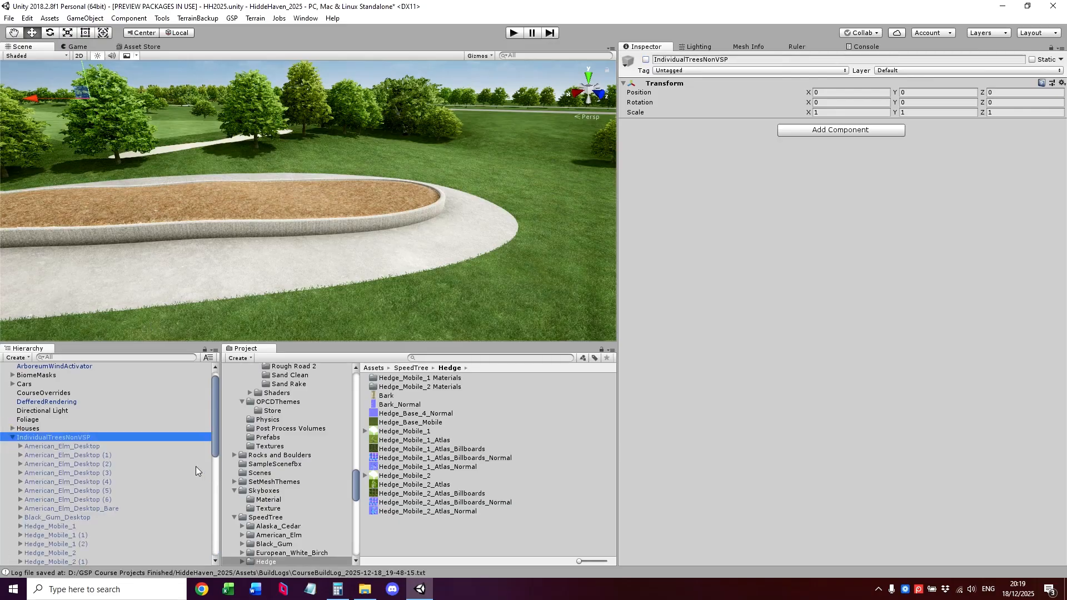
{"action": "left_click", "coordinate": [108, 505]}
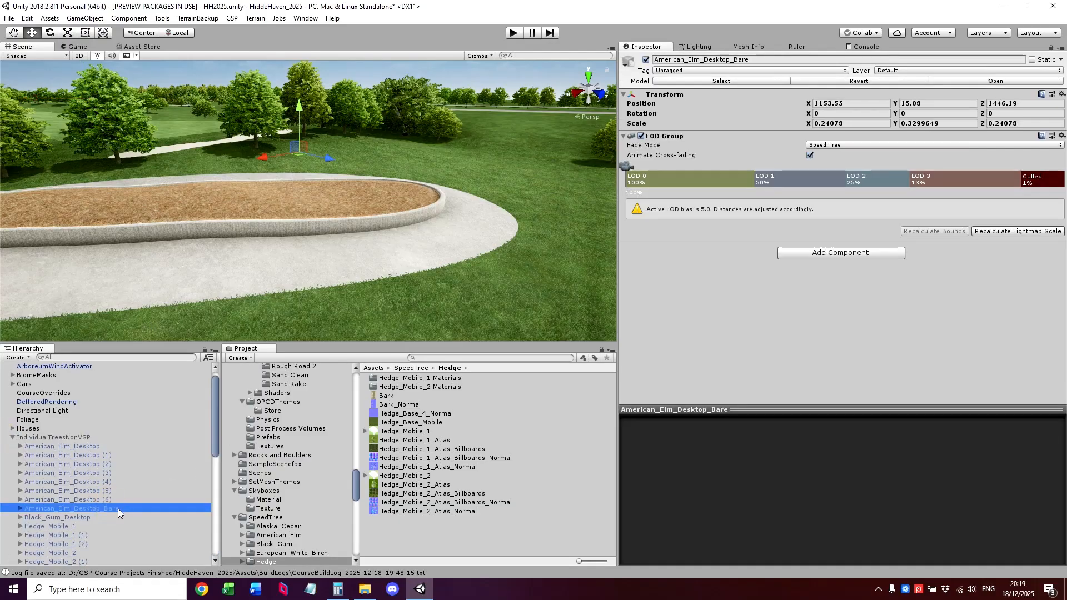
{"action": "left_click_drag", "start_coordinate": [118, 509], "coordinate": [78, 423]}
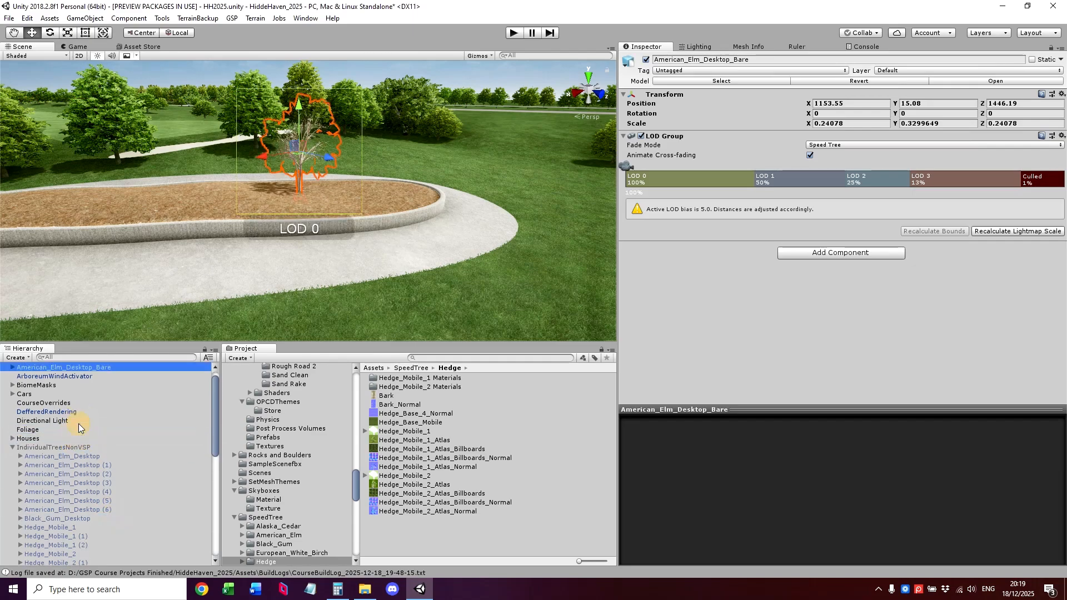
{"action": "left_click", "coordinate": [59, 451]}
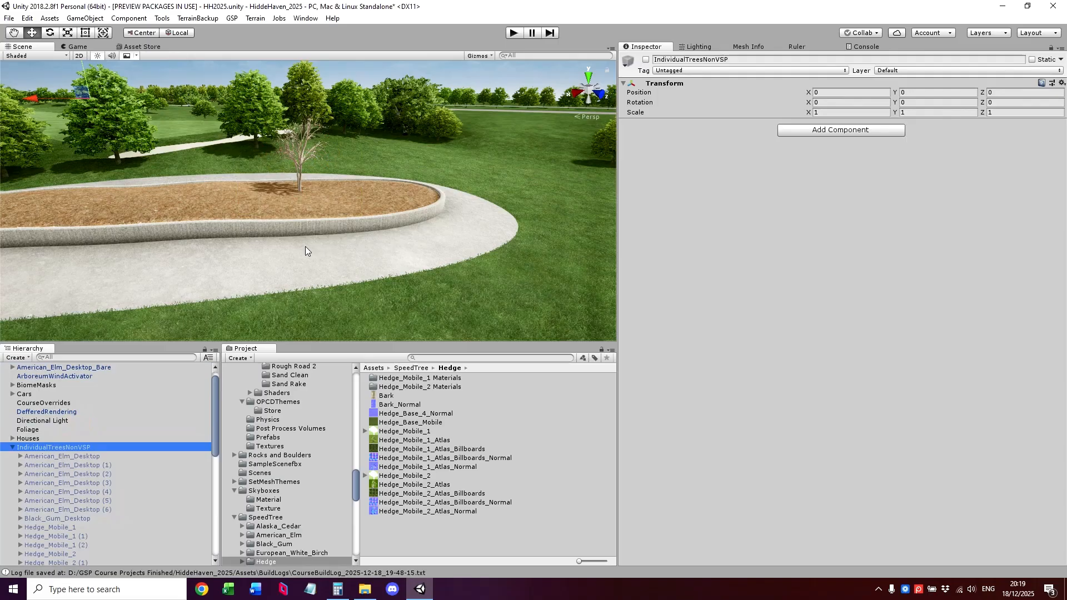
Check the planting bed around the bare elm and save the HH2025 scene.
{"action": "mouse_move", "coordinate": [305, 246]}
{"action": "right_mouse_down"}
{"action": "mouse_move", "coordinate": [288, 246]}
{"action": "mouse_move", "coordinate": [296, 239]}
{"action": "right_mouse_up"}
{"action": "key", "text": "w"}
{"action": "right_click_drag", "start_coordinate": [373, 172], "coordinate": [329, 177]}
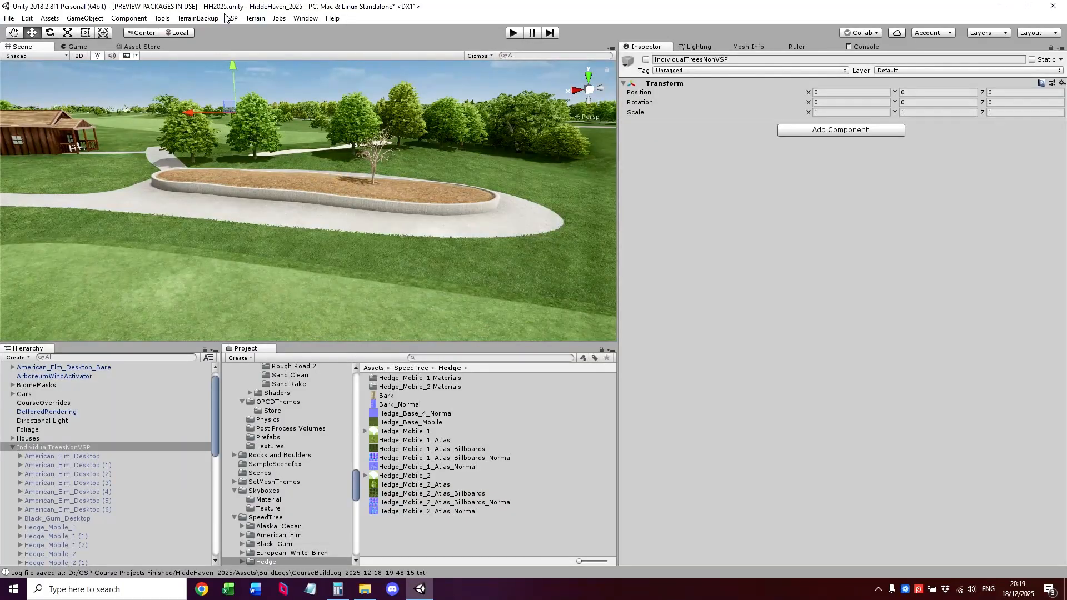
{"action": "left_click", "coordinate": [9, 18]}
{"action": "left_click", "coordinate": [29, 60]}
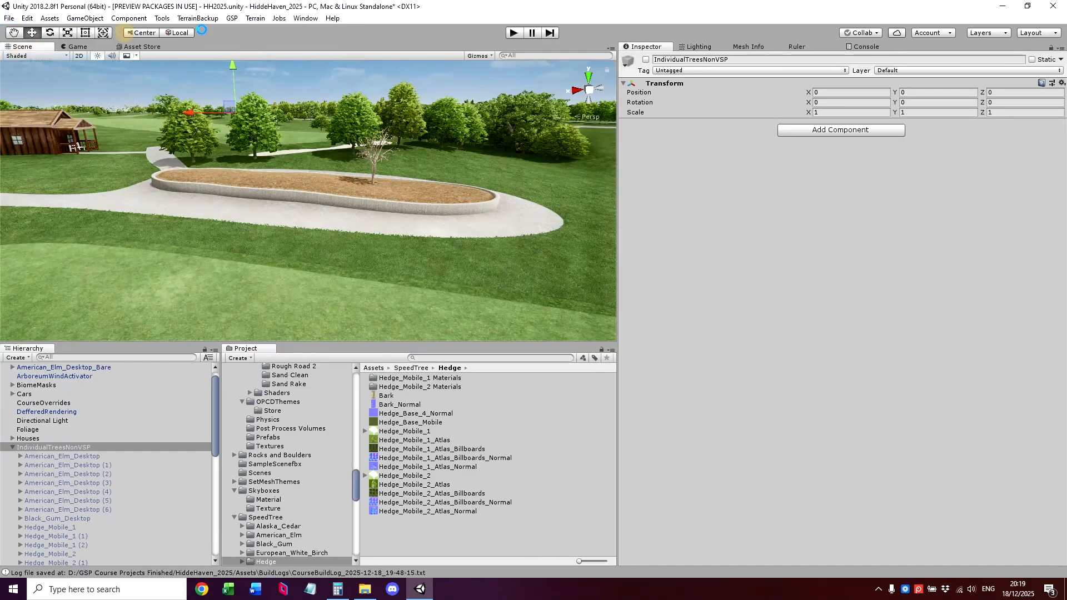
Build the course from the HH2025 scene file with the terrain and foliage colliders disabled.
{"action": "left_click", "coordinate": [232, 18]}
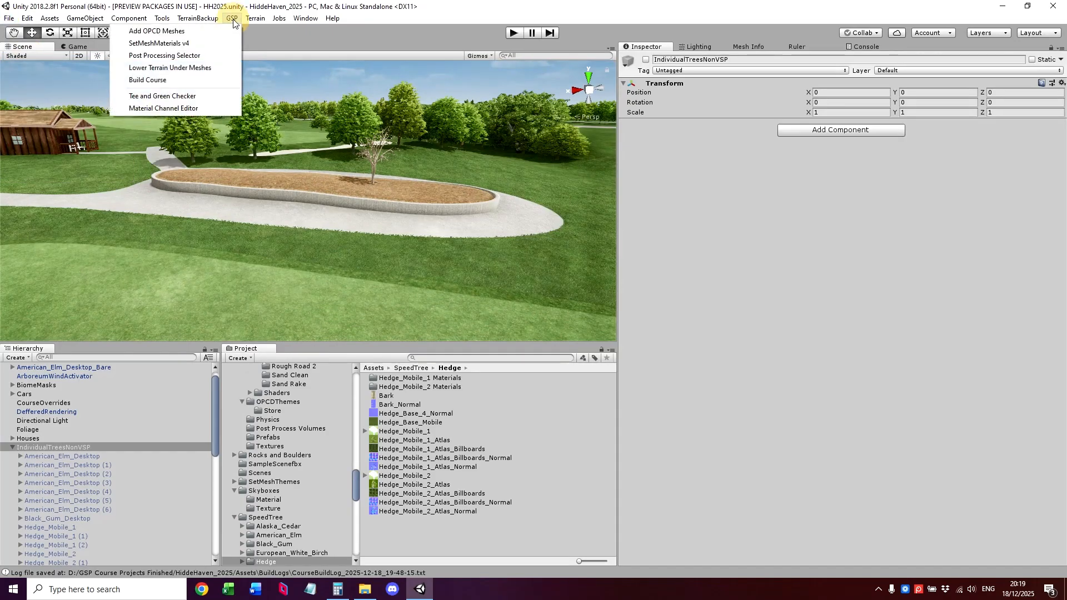
{"action": "left_click", "coordinate": [216, 82]}
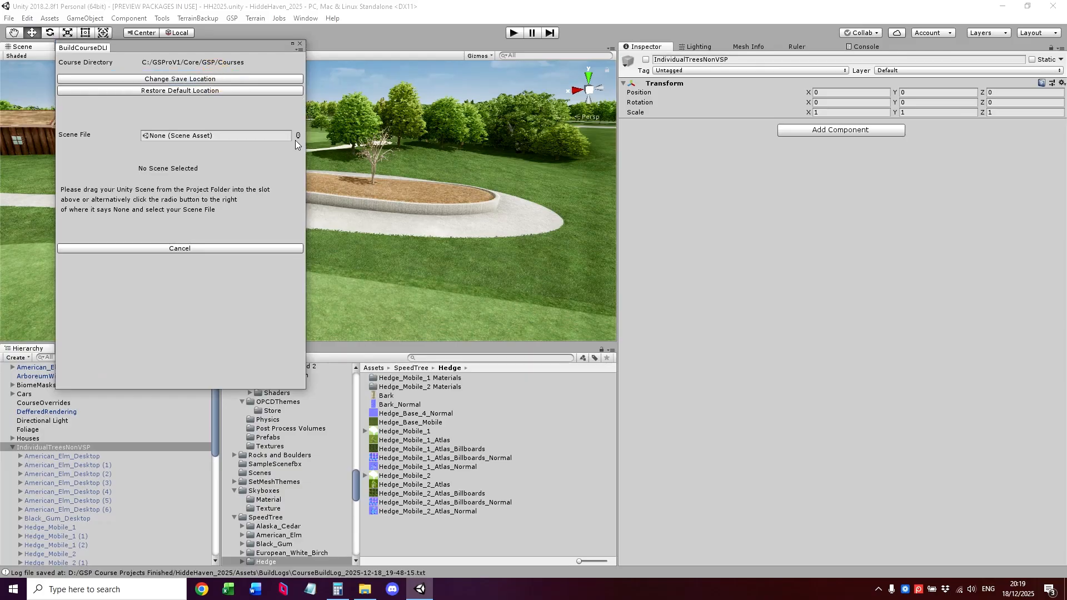
{"action": "left_click", "coordinate": [297, 135]}
{"action": "double_click", "coordinate": [788, 260]}
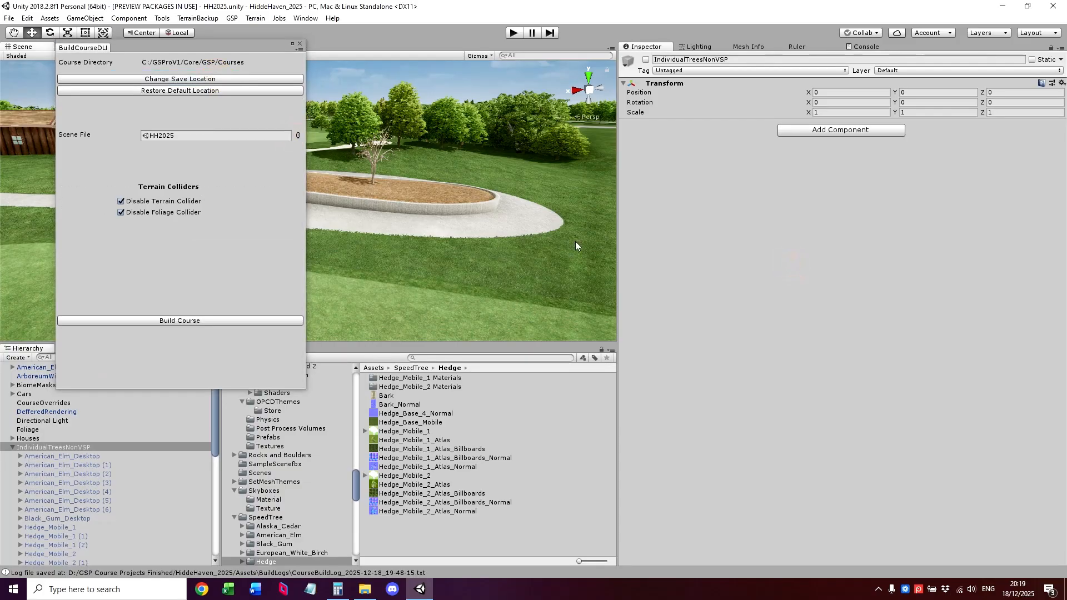
{"action": "left_click", "coordinate": [180, 321]}
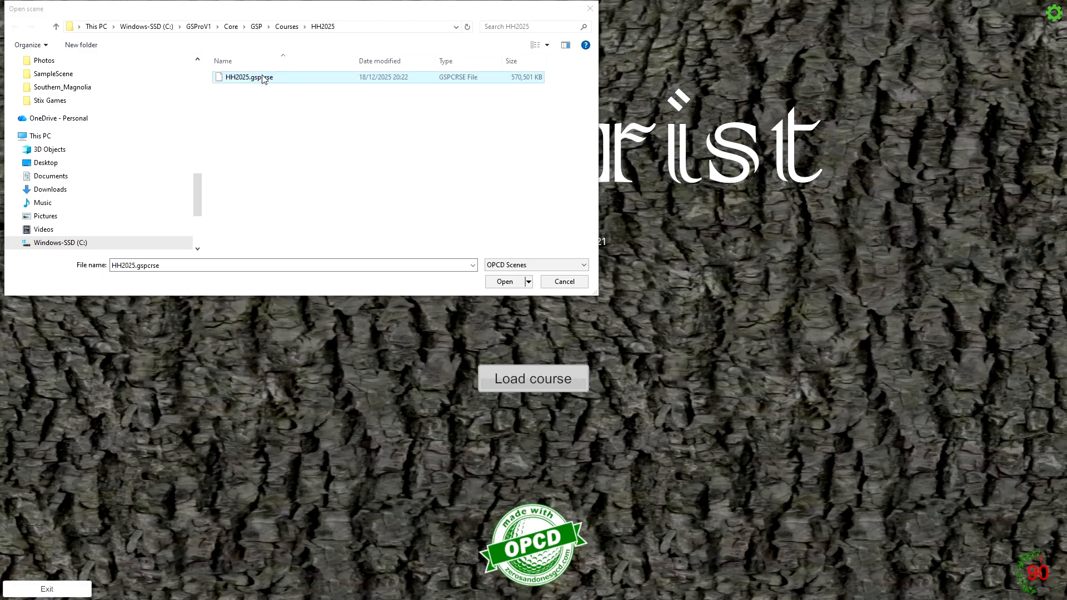
Switch to Arborist and load the rebuilt course.
{"action": "double_click", "coordinate": [264, 77]}
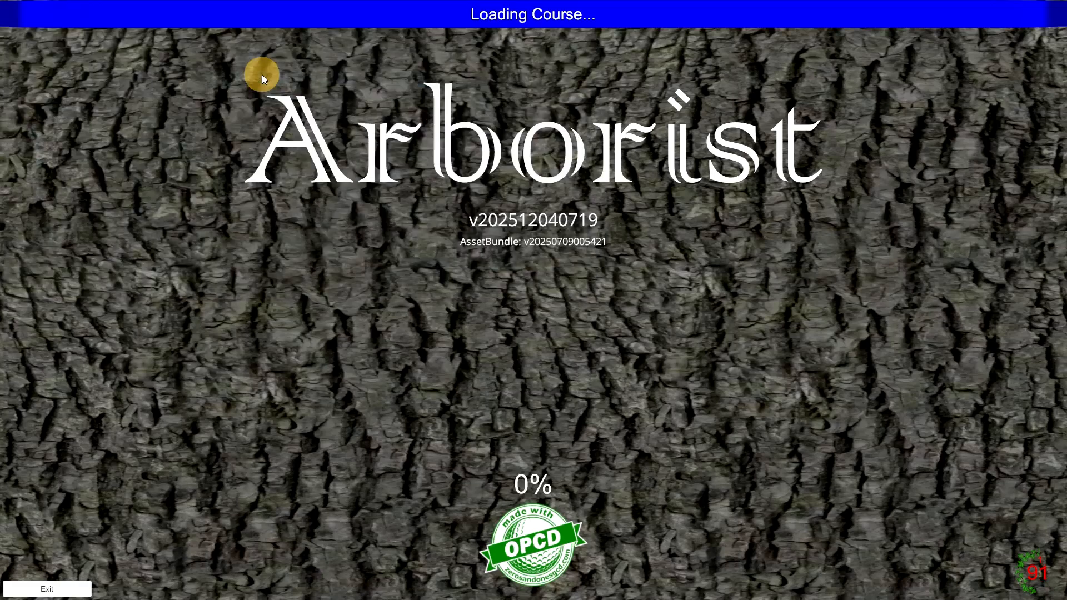
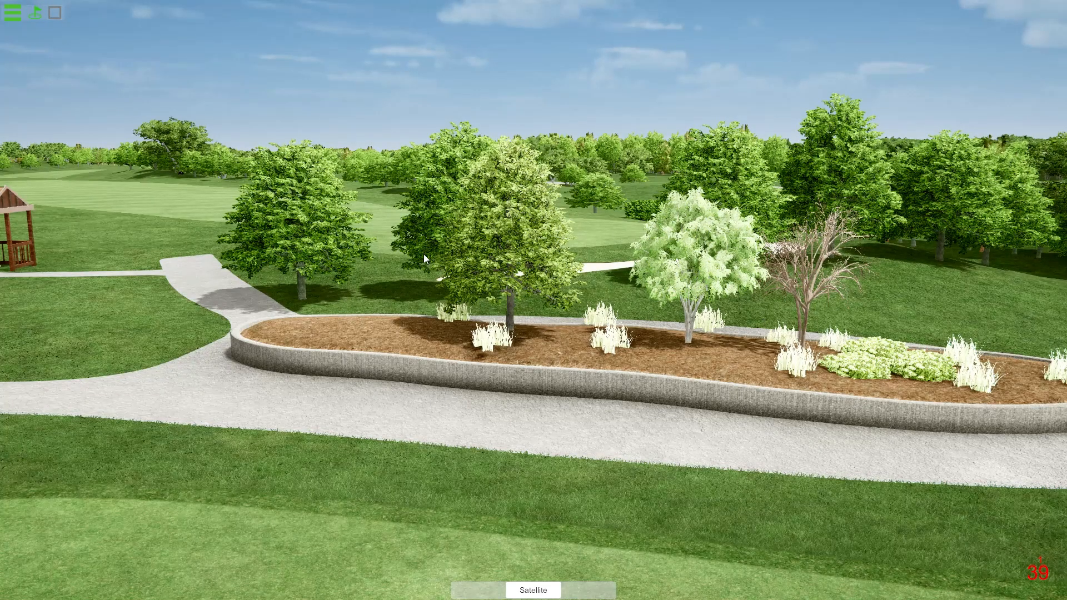
Open the dualTreesNonVSP biome's vegetation package from a pale grass clump in the planting bed.
{"action": "left_click", "coordinate": [786, 350]}
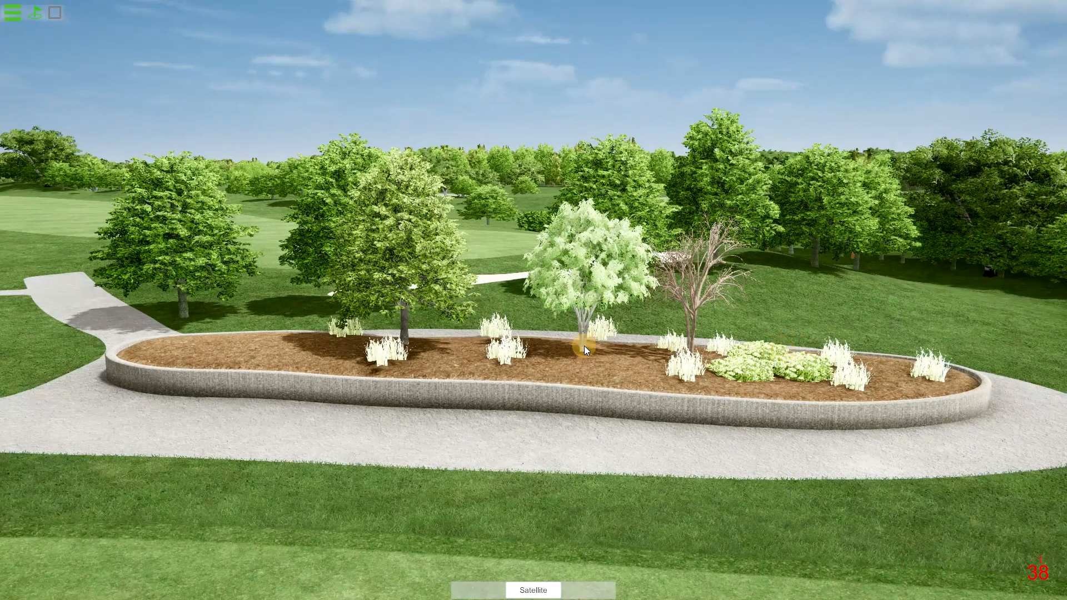
{"action": "right_click", "coordinate": [582, 351]}
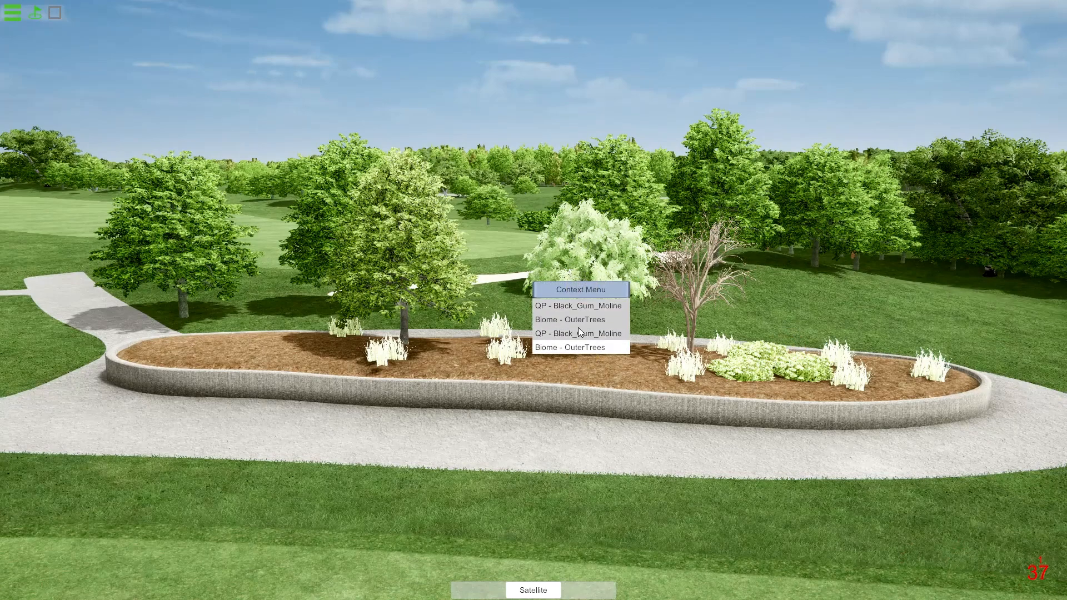
{"action": "left_click", "coordinate": [509, 364]}
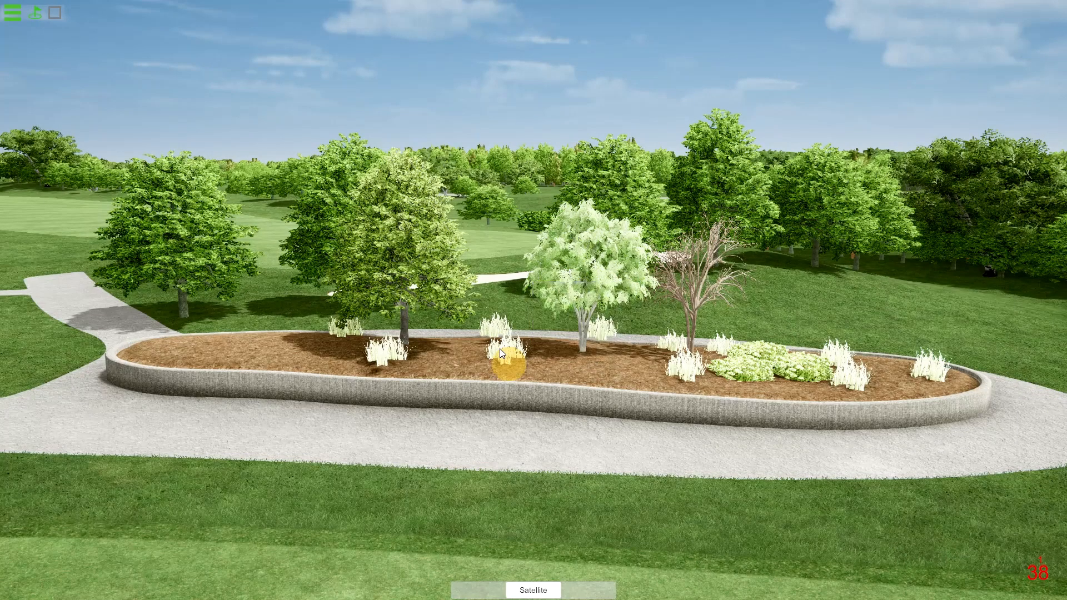
{"action": "right_click", "coordinate": [503, 355]}
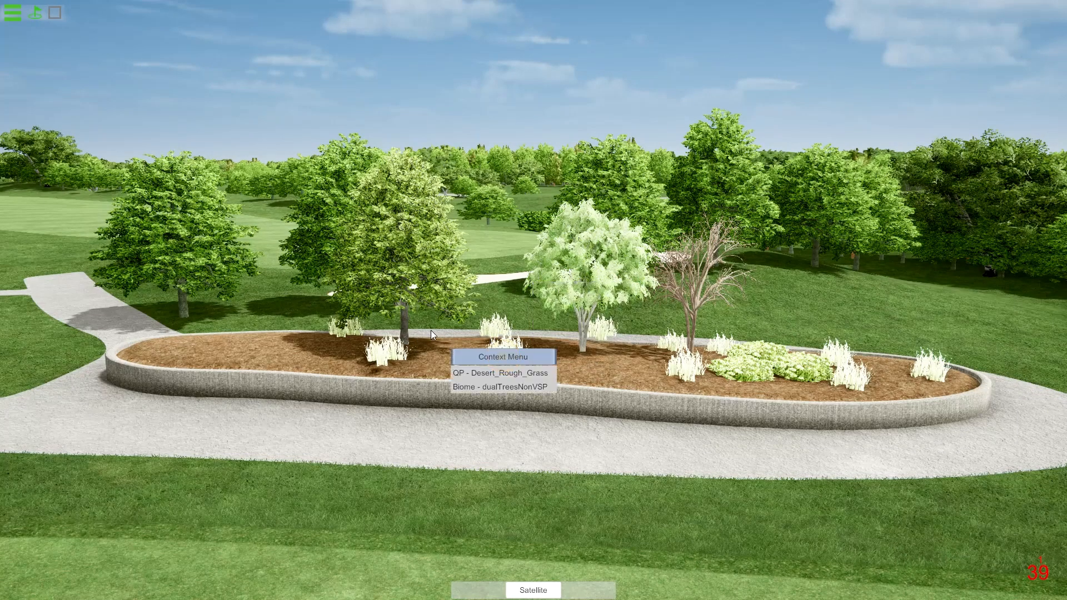
{"action": "left_click", "coordinate": [514, 388]}
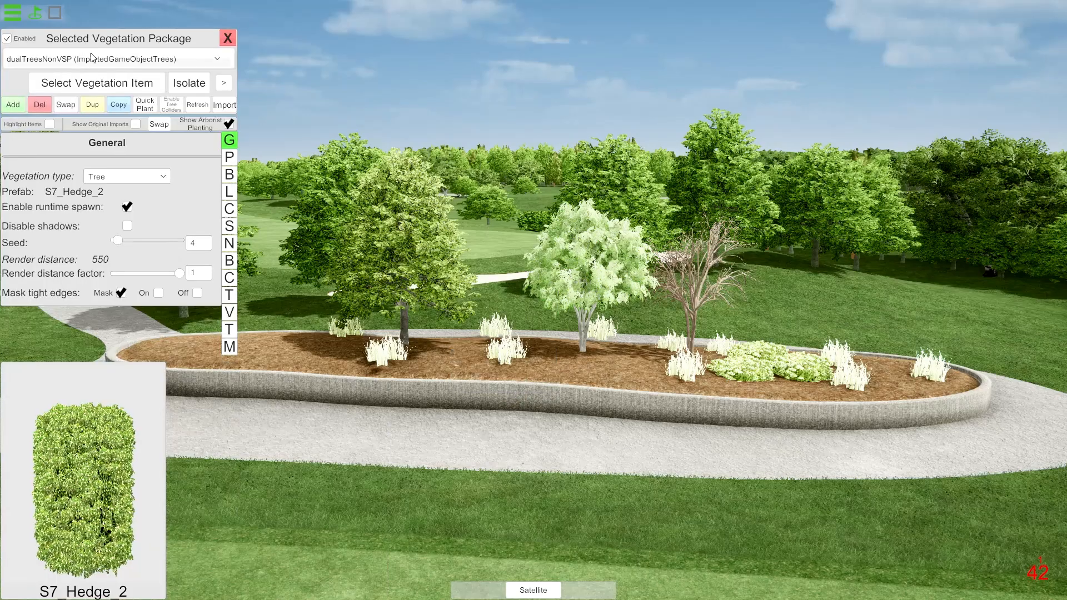
Keep dualTreesNonVSP (ImportedGameObjectTrees) as the working biome and select its Desert_Rough_Grass vegetation item.
{"action": "left_click", "coordinate": [104, 65]}
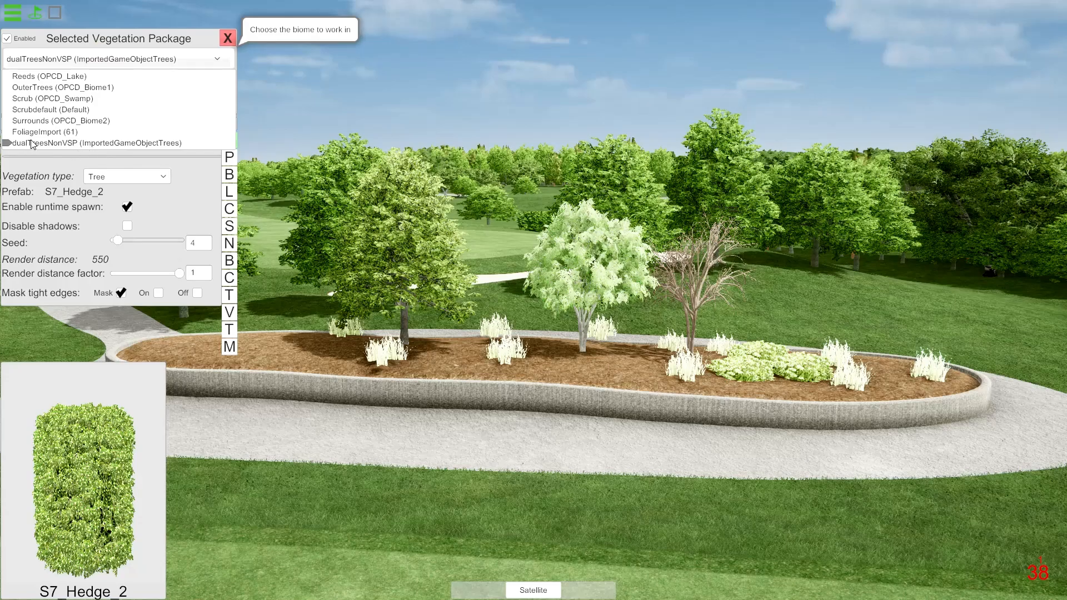
{"action": "left_click", "coordinate": [73, 143]}
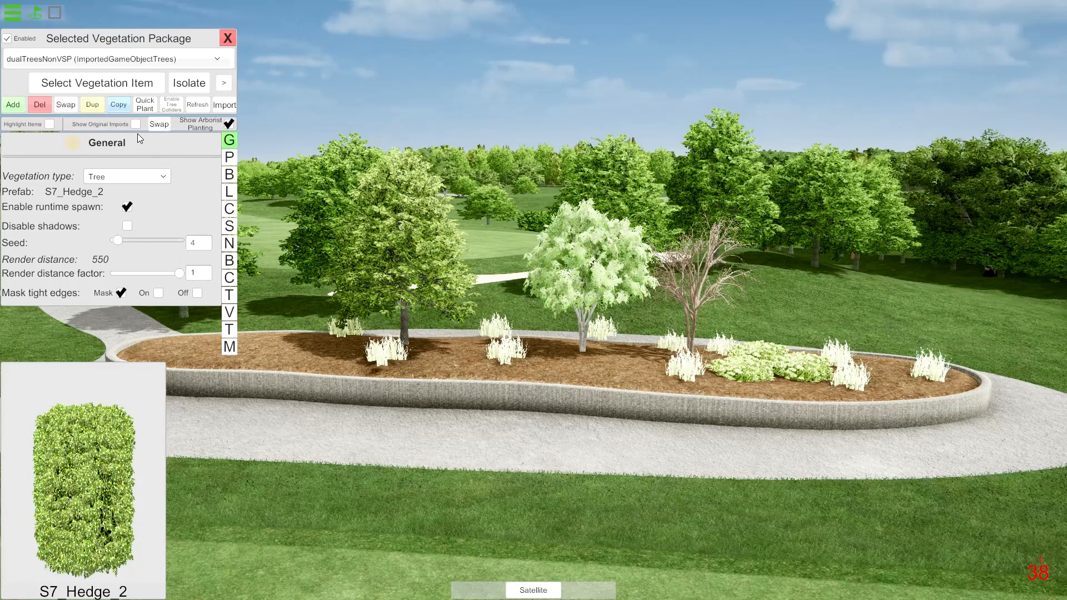
{"action": "left_click", "coordinate": [124, 84]}
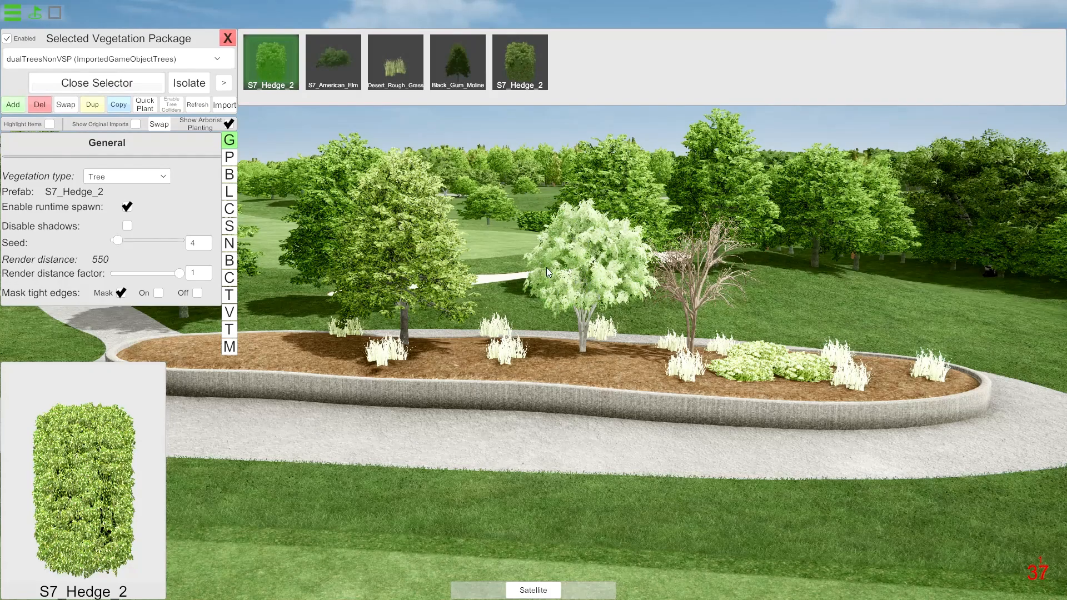
{"action": "left_click", "coordinate": [404, 77]}
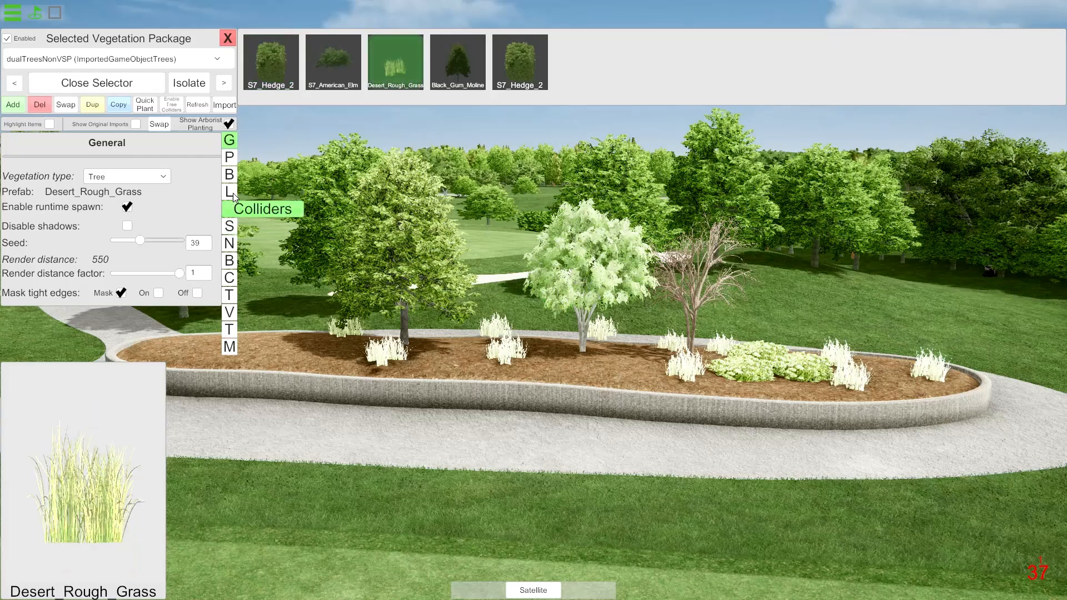
Set the Desert_Rough_Grass leaf colour to the grey-green #636A5E in its shader settings.
{"action": "left_click", "coordinate": [231, 227]}
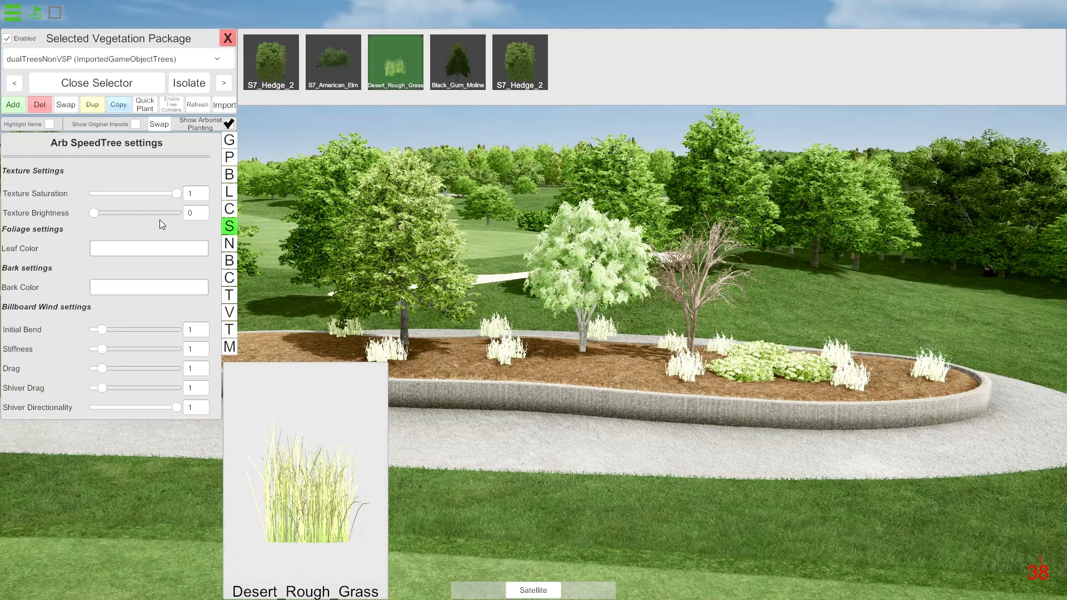
{"action": "left_click", "coordinate": [149, 251]}
{"action": "left_click_drag", "start_coordinate": [283, 195], "coordinate": [271, 222]}
{"action": "left_click", "coordinate": [393, 244]}
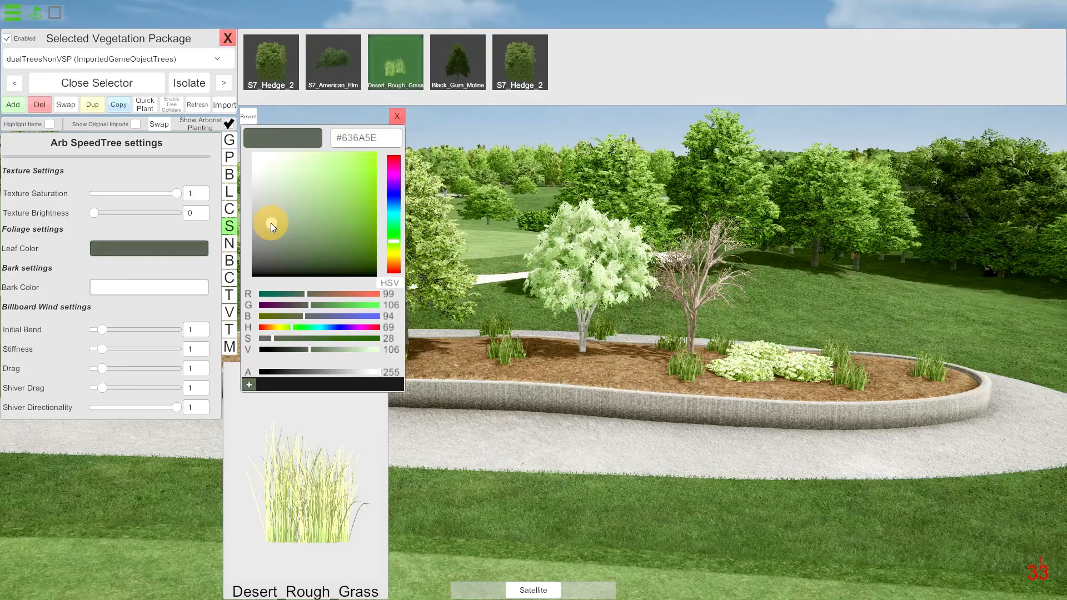
{"action": "left_click", "coordinate": [397, 116]}
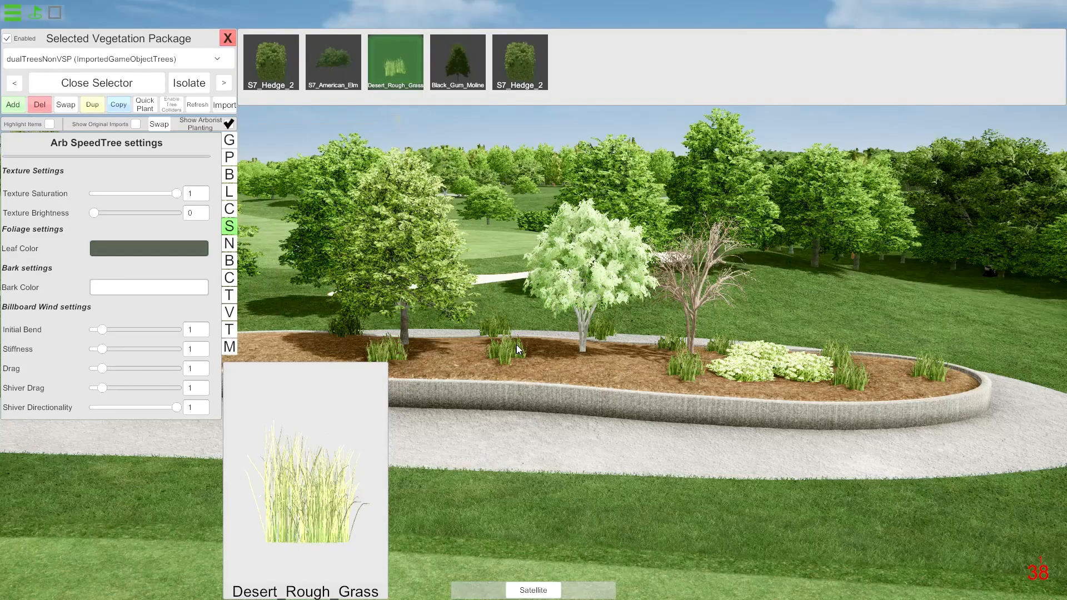
Open S7_Hedge_2 in the dualTreesNonVSP biome, and re-enable IndividualTreesNonVSP in Unity to examine the original hedges' colour.
{"action": "right_click", "coordinate": [759, 373]}
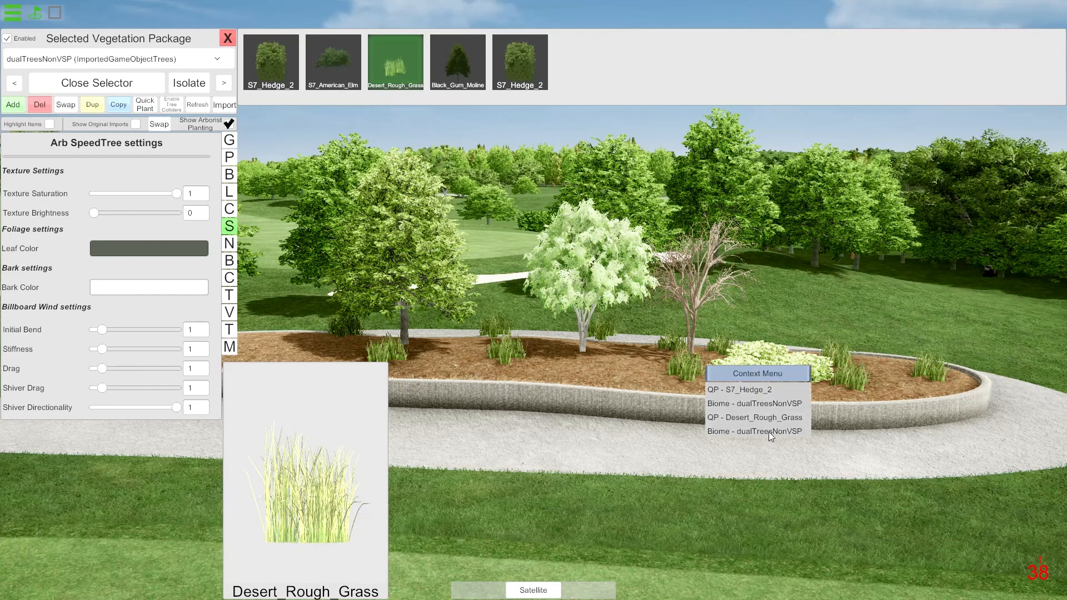
{"action": "left_click", "coordinate": [768, 404]}
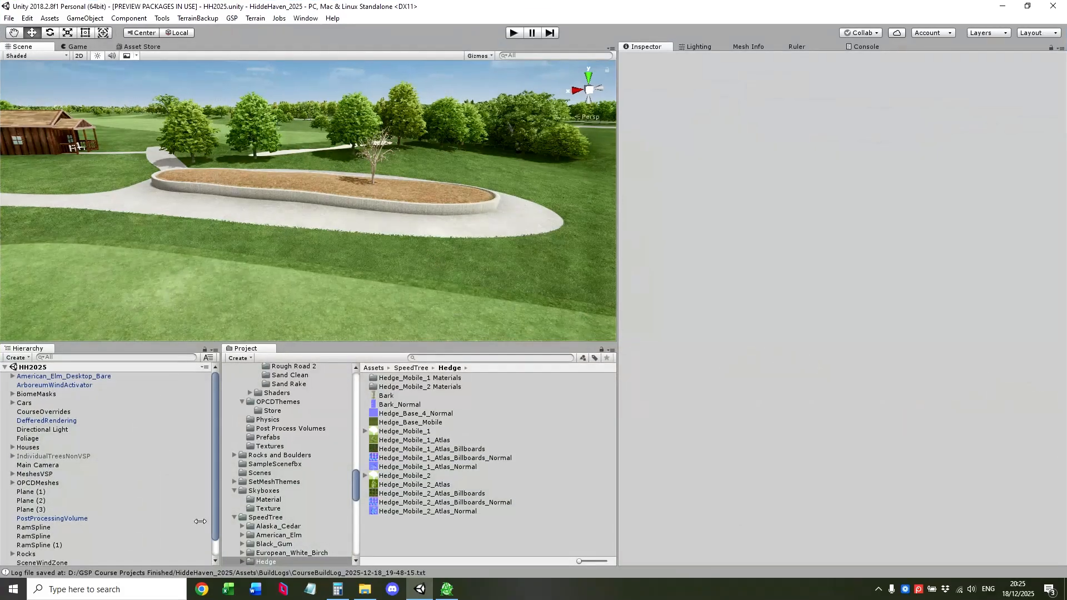
{"action": "left_click", "coordinate": [85, 457]}
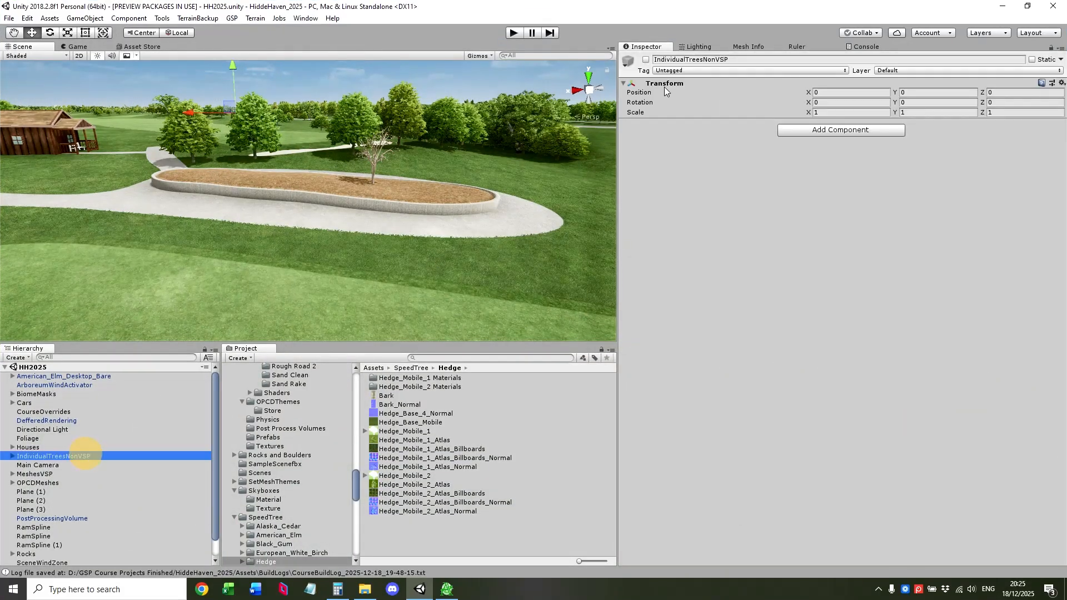
{"action": "key", "text": "w"}
{"action": "right_click_drag", "start_coordinate": [371, 207], "coordinate": [467, 225]}
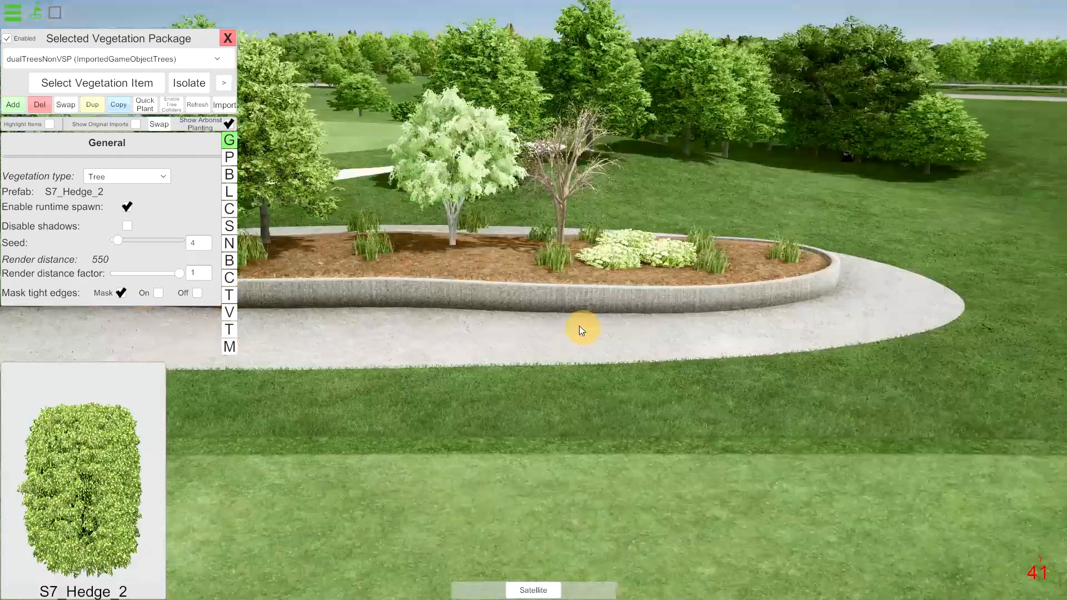
{"action": "key", "text": "w"}
{"action": "right_click_drag", "start_coordinate": [579, 326], "coordinate": [552, 321]}
{"action": "key", "text": "w"}
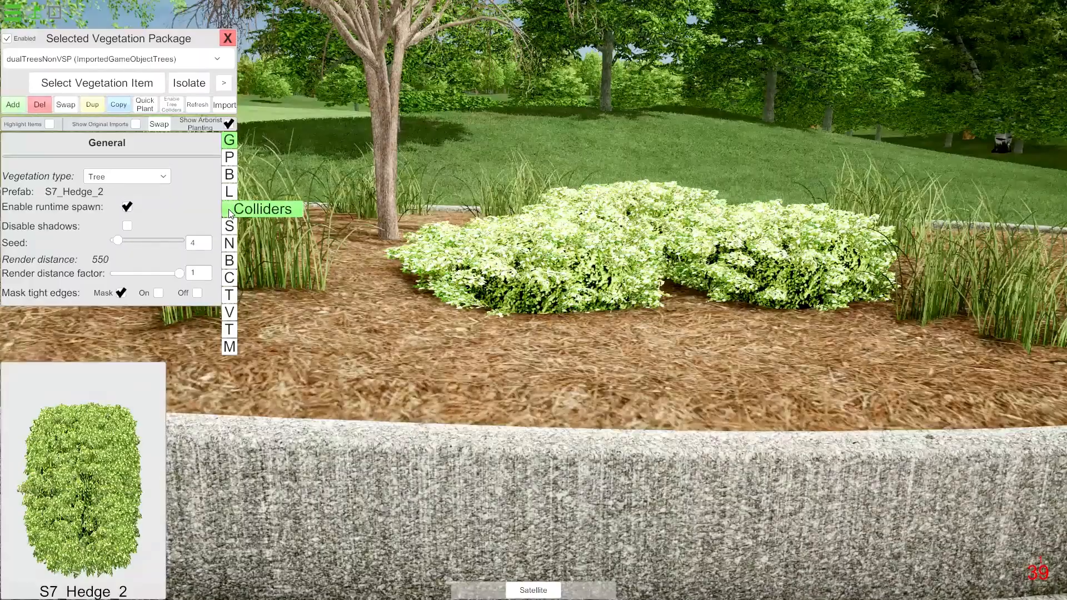
In Arborist, set the S7_Hedge_2 leaf colour to #BD36AE and its texture saturation to 0.56.
{"action": "left_click", "coordinate": [229, 227]}
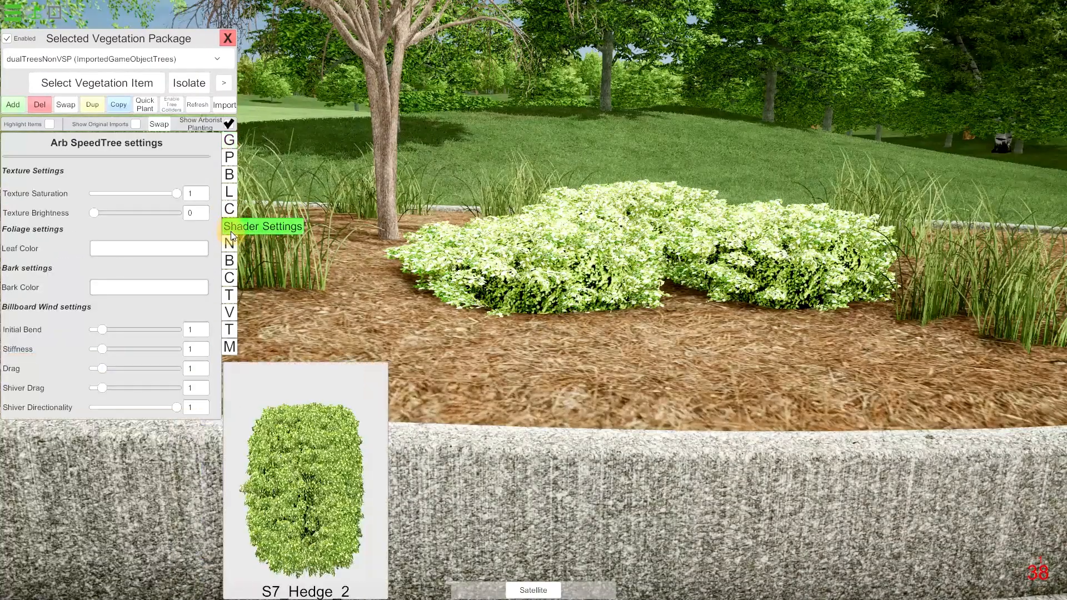
{"action": "left_click", "coordinate": [134, 247]}
{"action": "left_click", "coordinate": [332, 205]}
{"action": "left_click", "coordinate": [312, 187]}
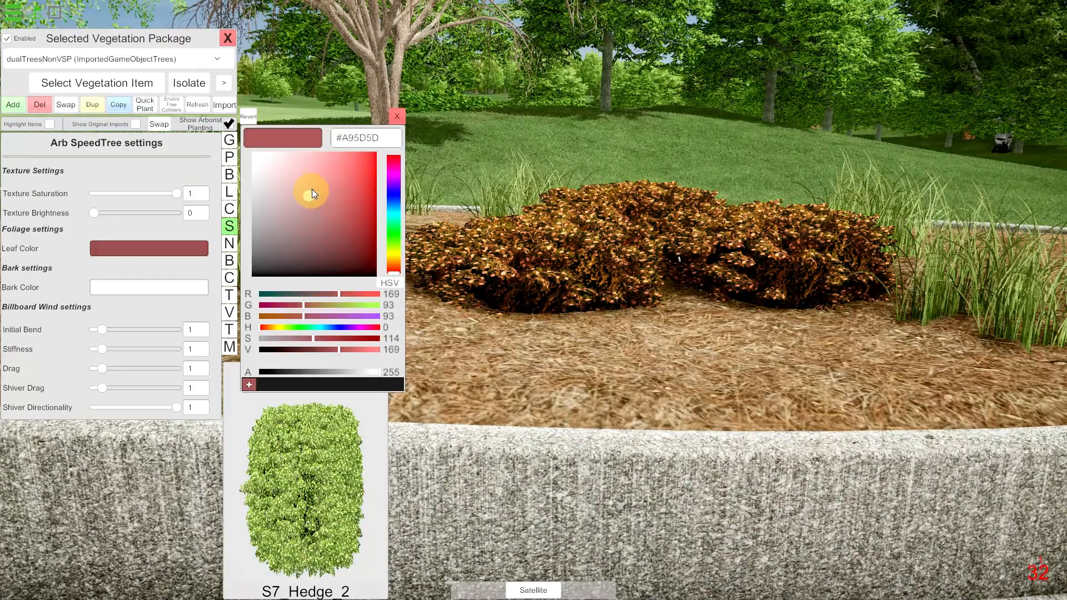
{"action": "left_click_drag", "start_coordinate": [398, 185], "coordinate": [399, 172]}
{"action": "left_click_drag", "start_coordinate": [338, 209], "coordinate": [339, 188]}
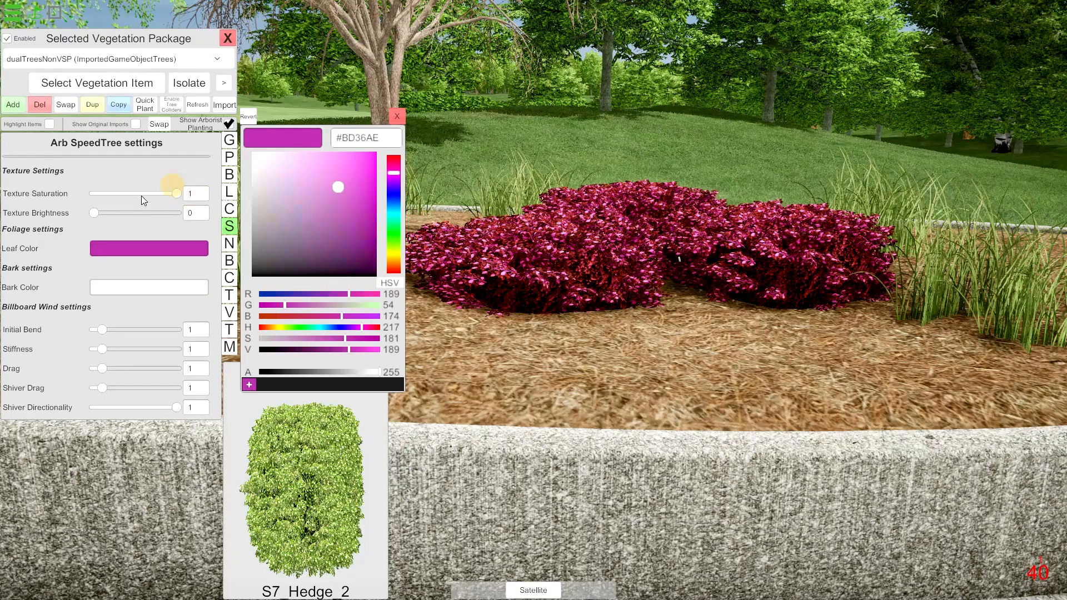
{"action": "left_click", "coordinate": [113, 202]}
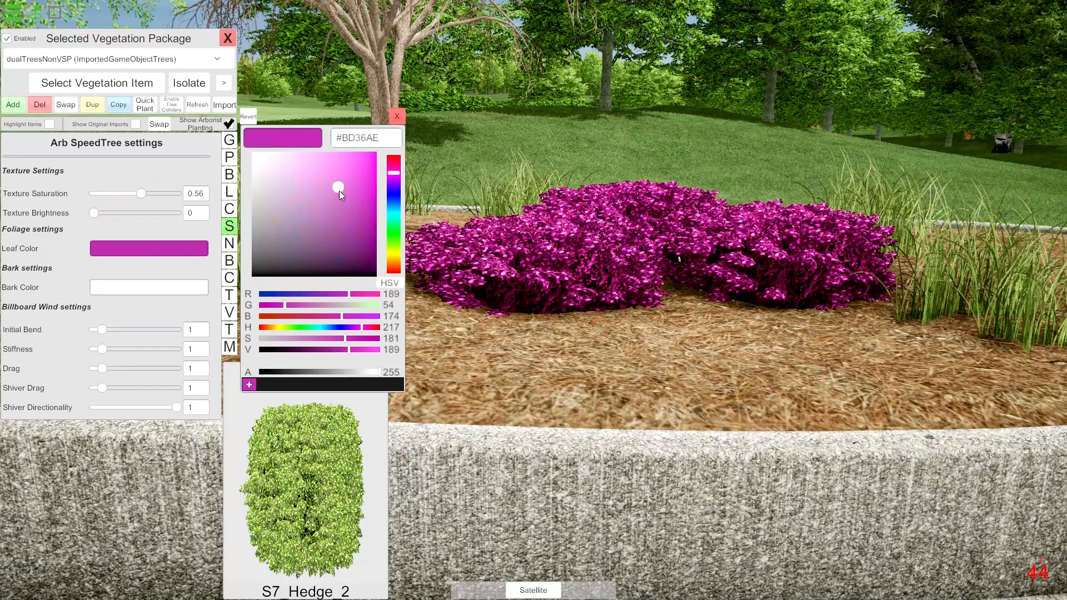
Adjust the S7_Hedge_2 leaf colour to the dark red #9C2A49, comparing it with the original hedges in Unity.
{"action": "left_click_drag", "start_coordinate": [338, 191], "coordinate": [325, 213]}
{"action": "key", "text": "alt+Tab"}
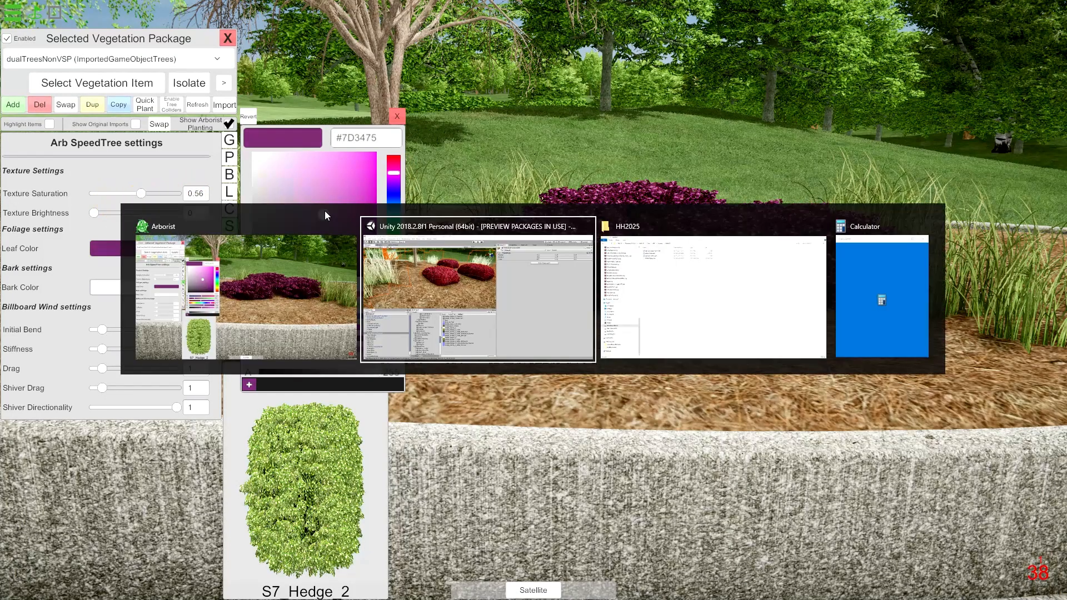
{"action": "key", "text": "alt+Tab"}
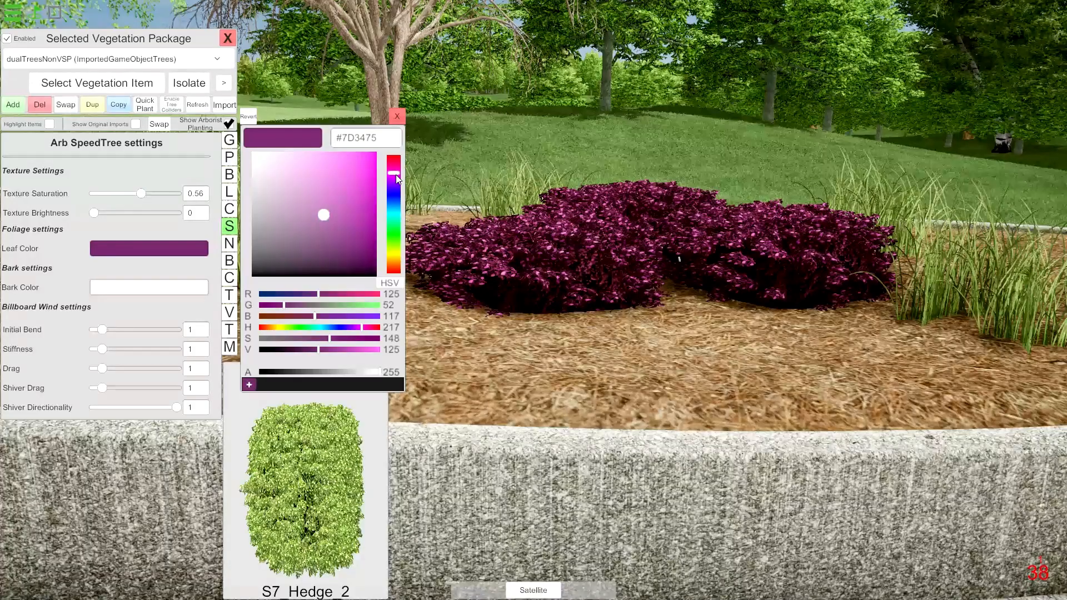
{"action": "left_click_drag", "start_coordinate": [395, 172], "coordinate": [392, 156]}
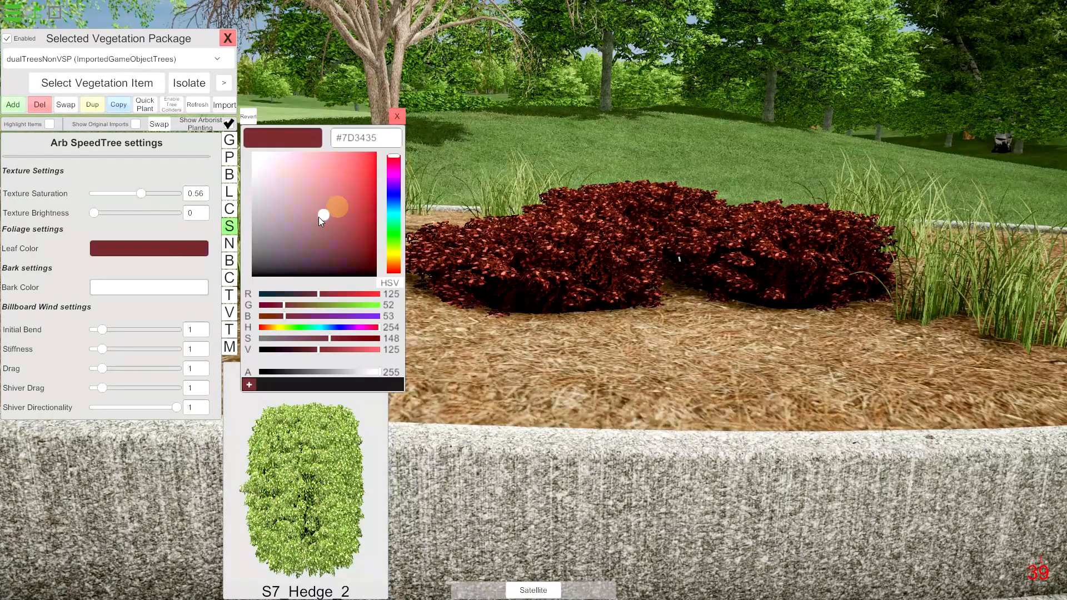
{"action": "left_click_drag", "start_coordinate": [319, 217], "coordinate": [335, 199]}
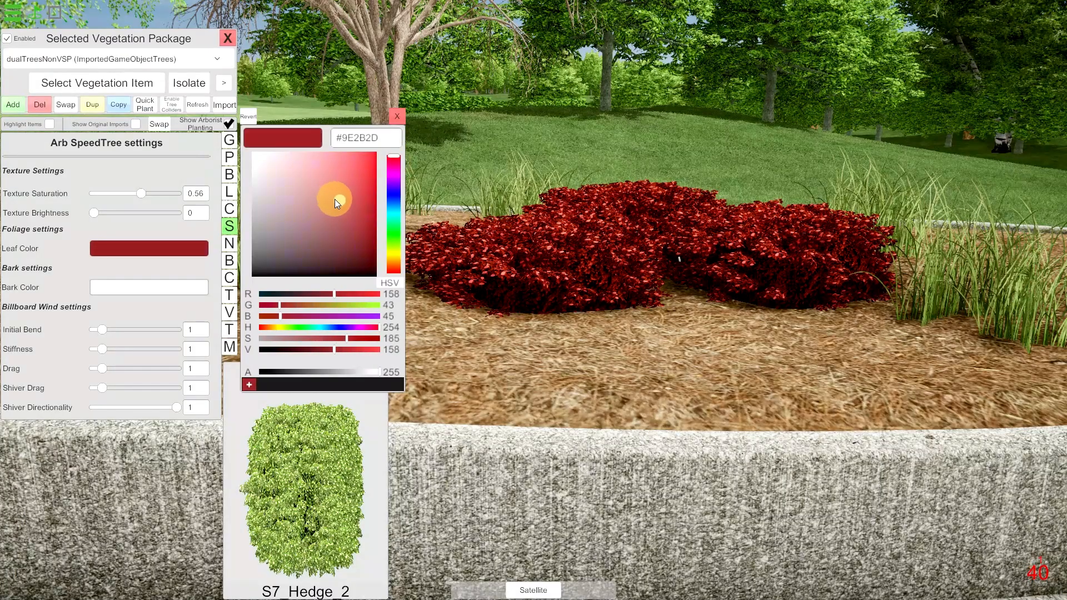
{"action": "key", "text": "alt+Tab"}
{"action": "key", "text": "alt+Tab"}
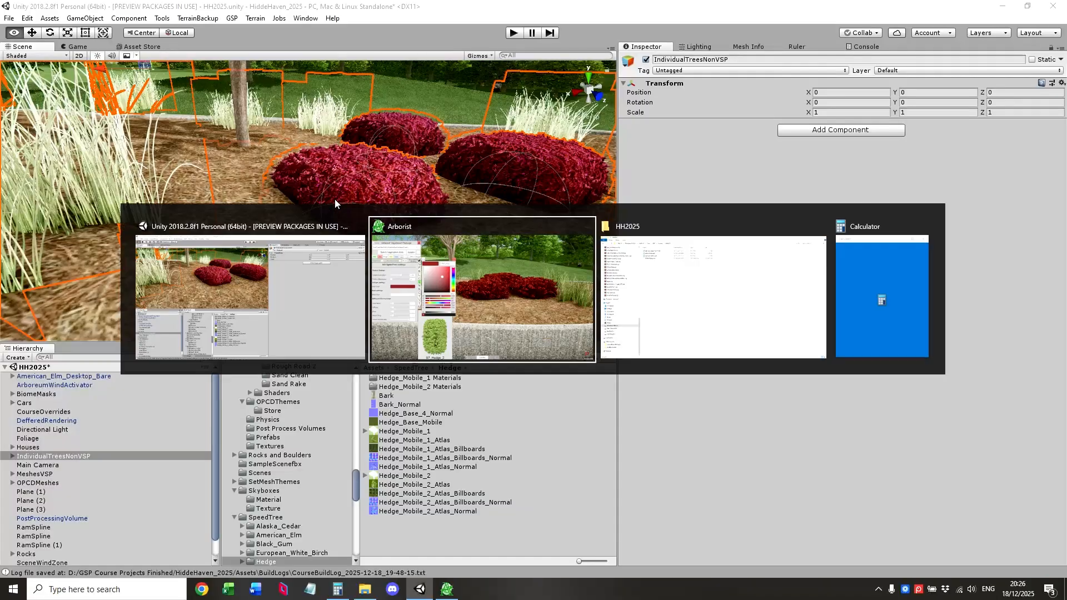
{"action": "left_click_drag", "start_coordinate": [392, 158], "coordinate": [393, 162]}
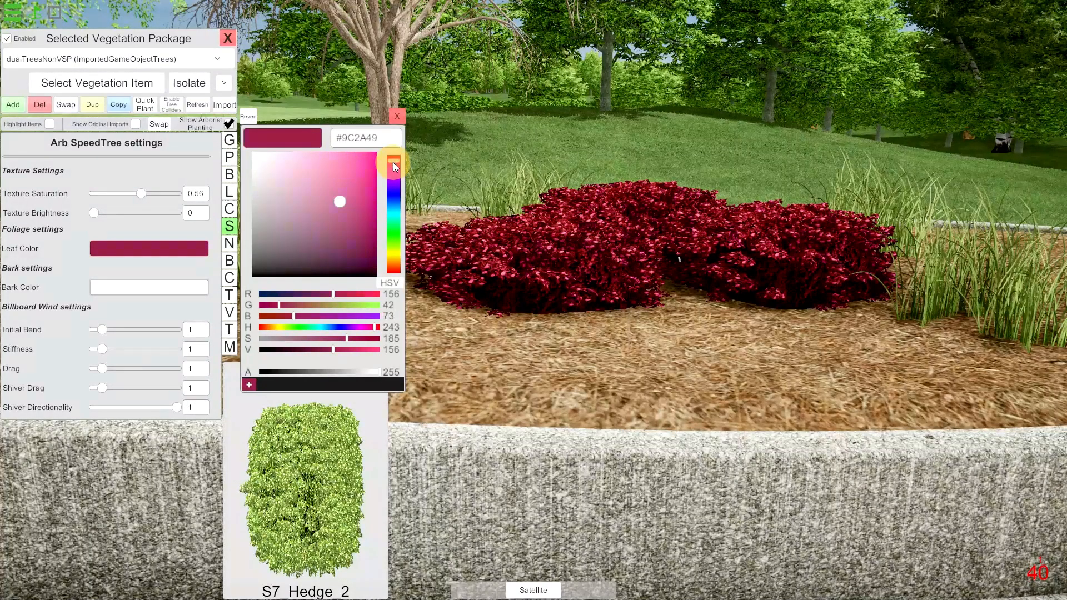
Check the recoloured hedges, close their colour picker, and open S7_American_Elm in the dualTreesNonVSP biome from the pale tree.
{"action": "right_click_drag", "start_coordinate": [617, 343], "coordinate": [498, 355]}
{"action": "key", "text": "s"}
{"action": "key", "text": "a"}
{"action": "key", "text": "s"}
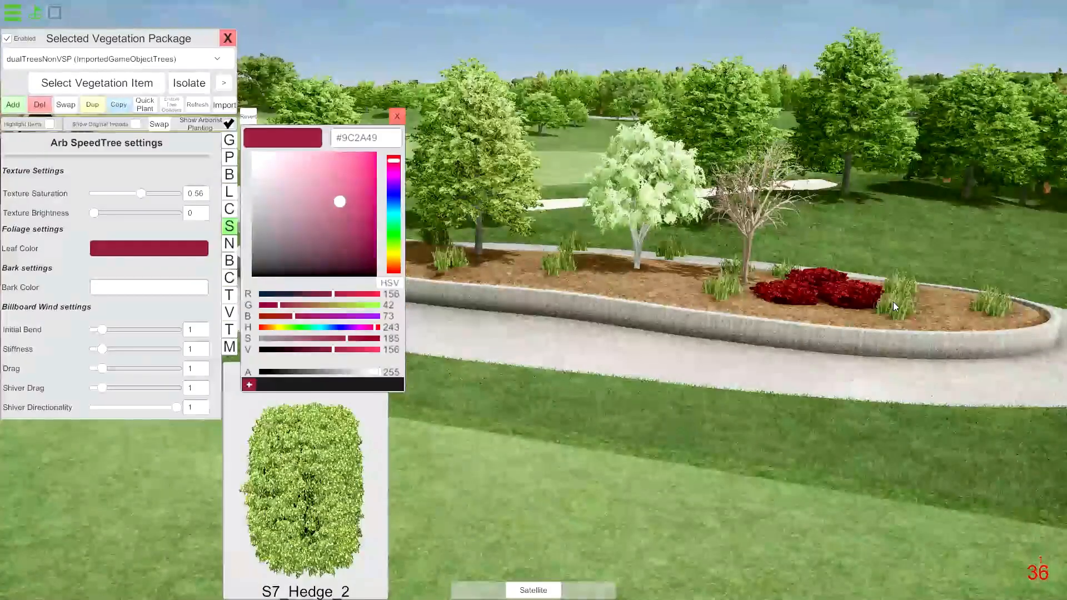
{"action": "right_click_drag", "start_coordinate": [893, 302], "coordinate": [771, 317]}
{"action": "key", "text": "w"}
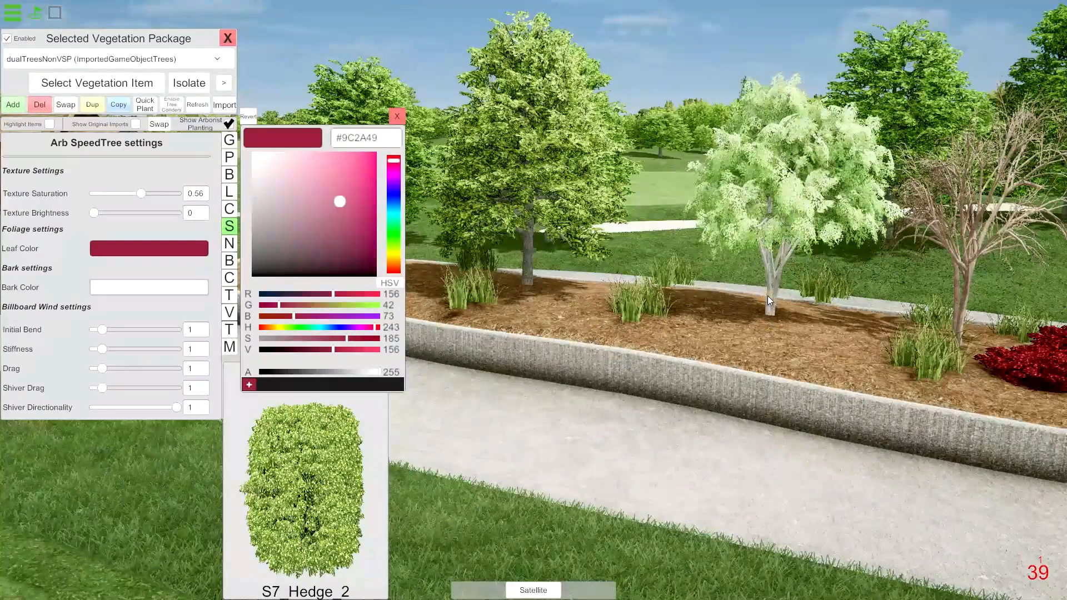
{"action": "left_click", "coordinate": [397, 116]}
{"action": "right_click_drag", "start_coordinate": [704, 267], "coordinate": [702, 263]}
{"action": "key", "text": "w"}
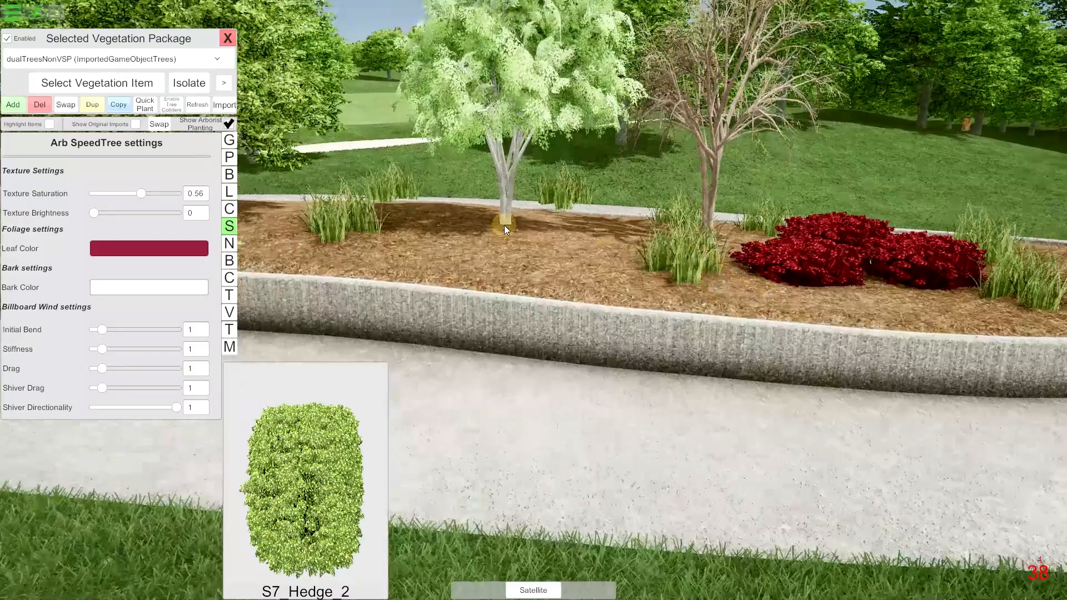
{"action": "right_click", "coordinate": [502, 244]}
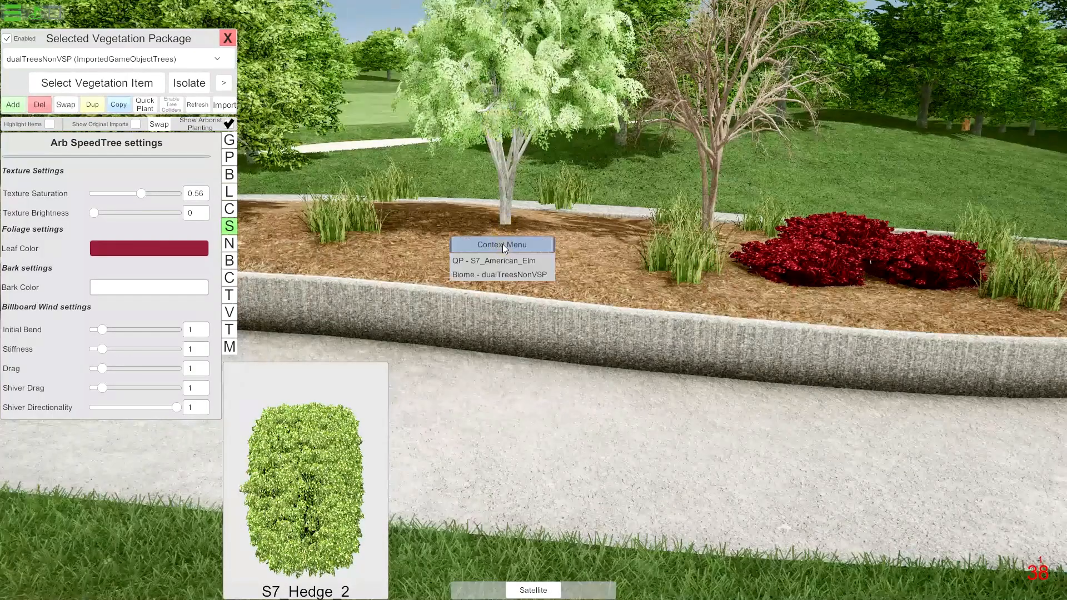
{"action": "left_click", "coordinate": [511, 275]}
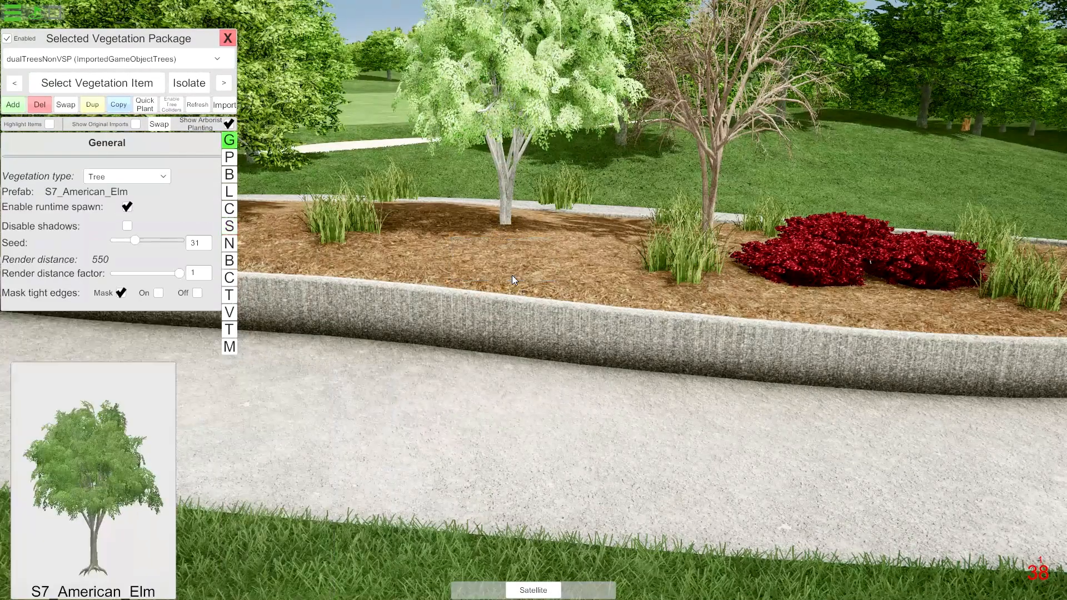
Set the S7_American_Elm leaf colour to a mid grey and its bark colour to #BDBDBD, and close the vegetation package.
{"action": "left_click", "coordinate": [229, 225]}
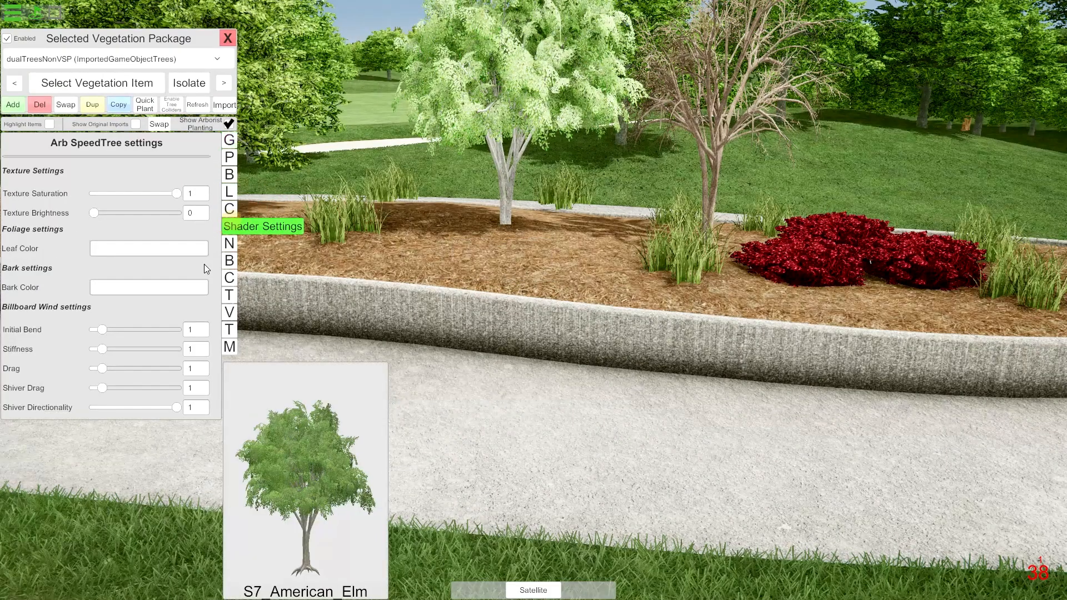
{"action": "left_click", "coordinate": [154, 249]}
{"action": "mouse_move", "coordinate": [253, 185]}
{"action": "left_mouse_down"}
{"action": "mouse_move", "coordinate": [244, 215]}
{"action": "mouse_move", "coordinate": [244, 201]}
{"action": "mouse_move", "coordinate": [257, 222]}
{"action": "mouse_move", "coordinate": [238, 187]}
{"action": "left_mouse_up"}
{"action": "left_click", "coordinate": [178, 292]}
{"action": "left_click", "coordinate": [171, 291]}
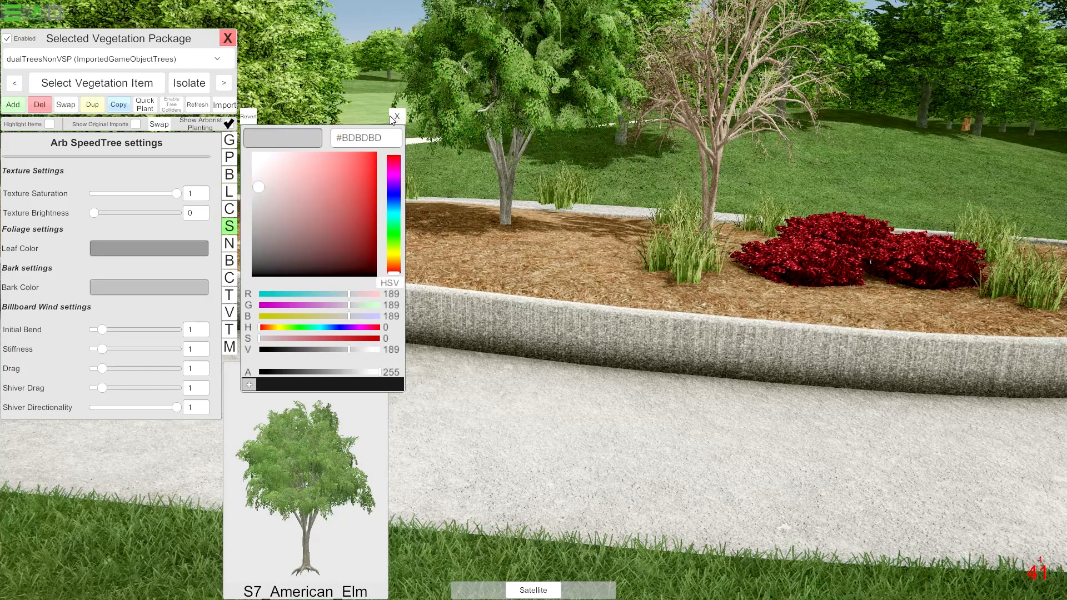
{"action": "left_click", "coordinate": [394, 117]}
{"action": "left_click", "coordinate": [228, 38]}
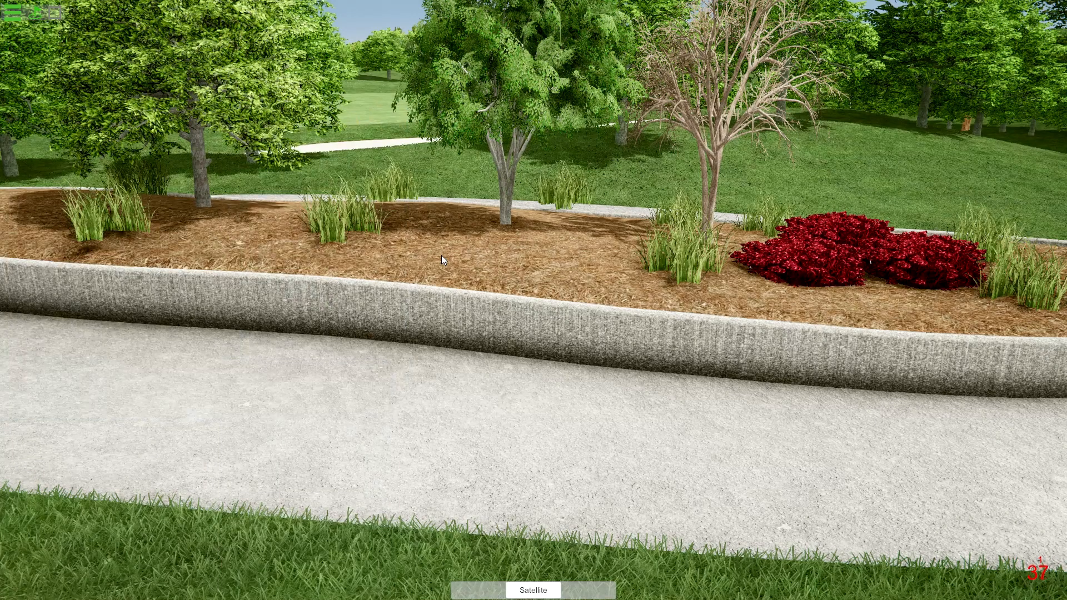
Adjust the Color Grading post-processing in Arborist, setting post-exposure to 2.01 and contrast to 8.10941, and check the effect around the cabin.
{"action": "right_click_drag", "start_coordinate": [330, 278], "coordinate": [497, 306]}
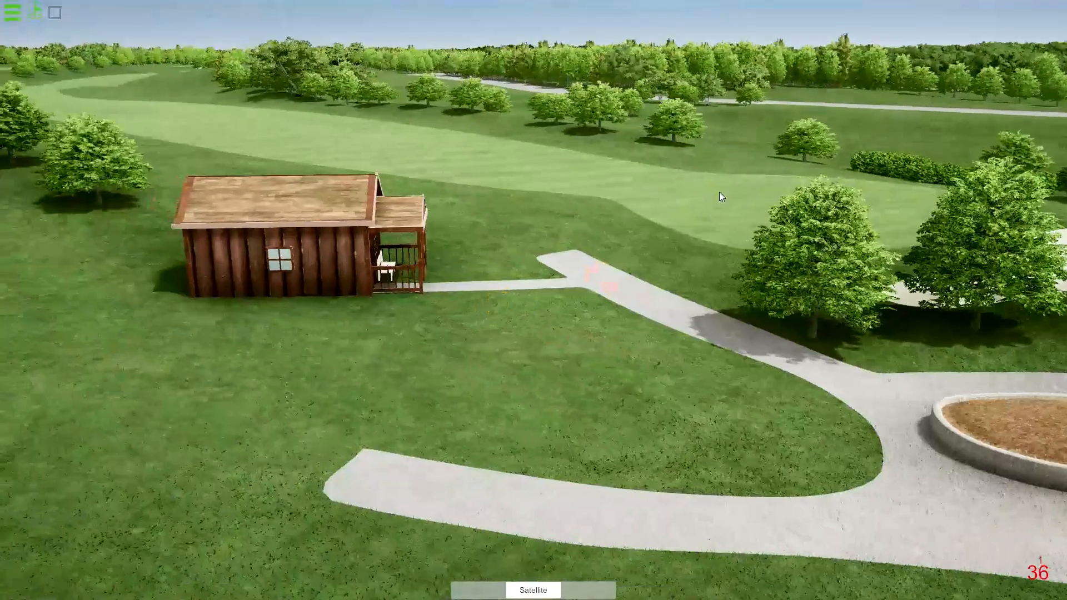
{"action": "left_click", "coordinate": [16, 18]}
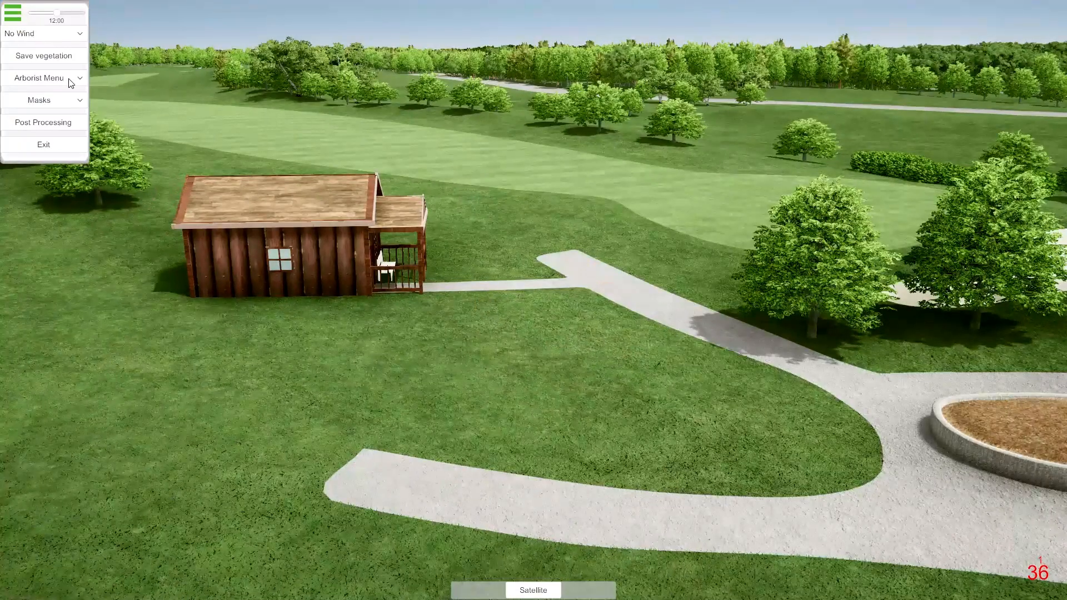
{"action": "left_click", "coordinate": [66, 124]}
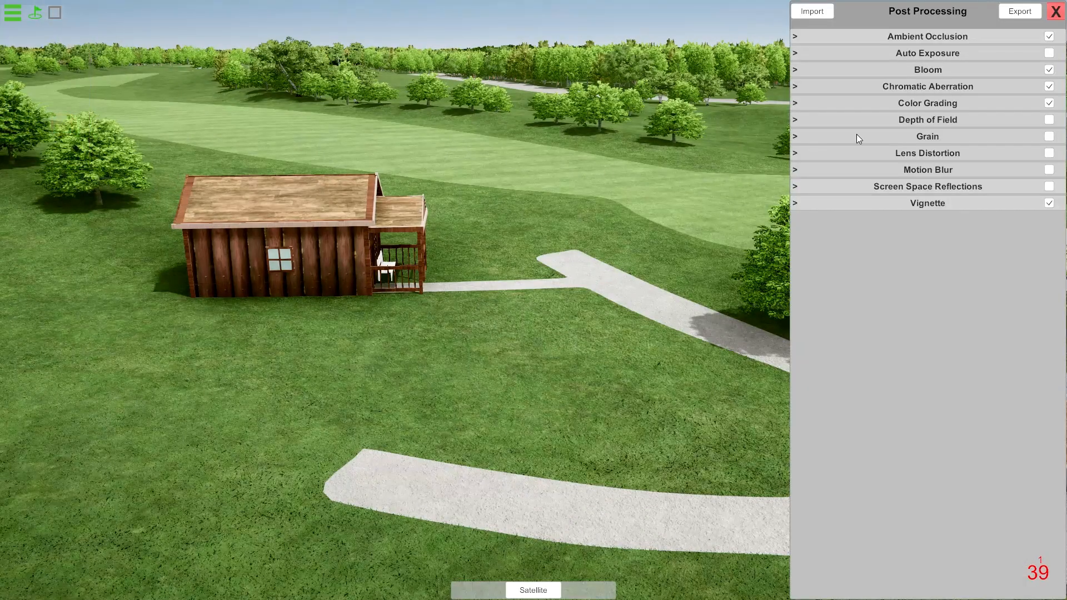
{"action": "left_click", "coordinate": [797, 103]}
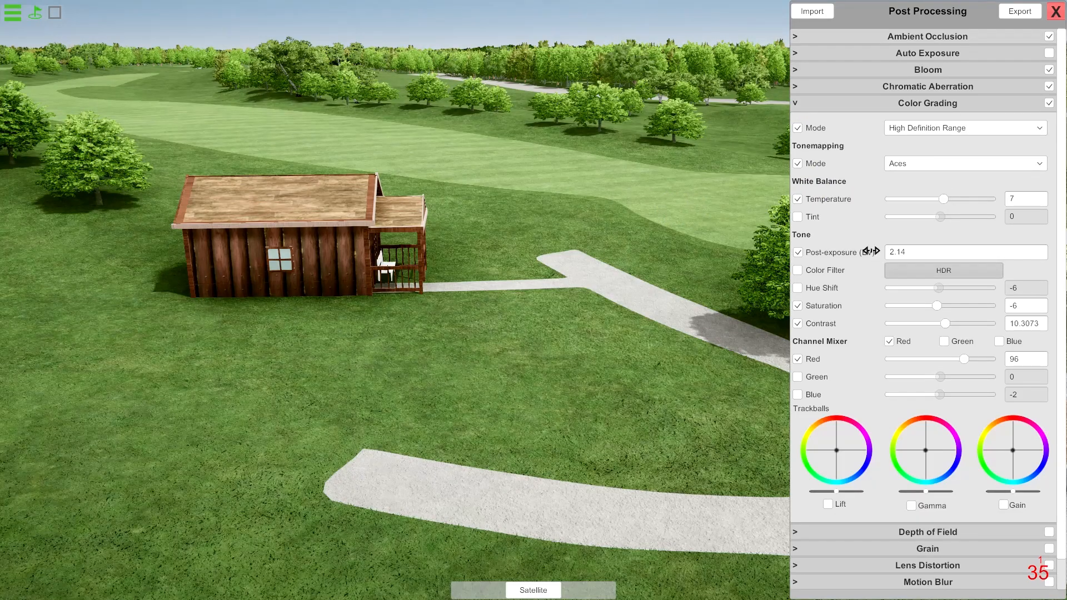
{"action": "left_click_drag", "start_coordinate": [870, 251], "coordinate": [853, 256]}
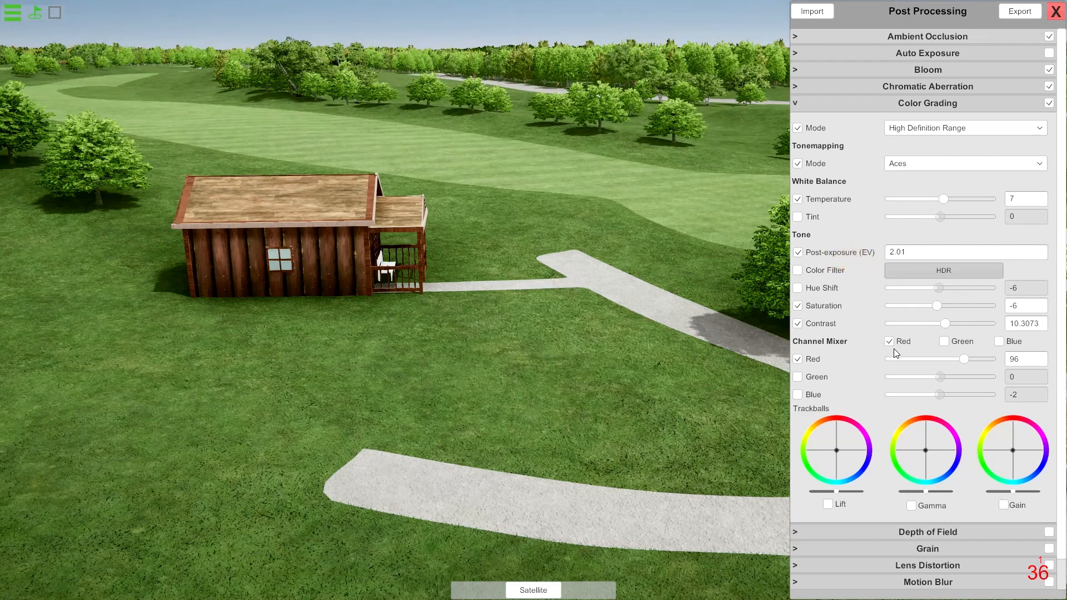
{"action": "left_click_drag", "start_coordinate": [937, 308], "coordinate": [943, 323]}
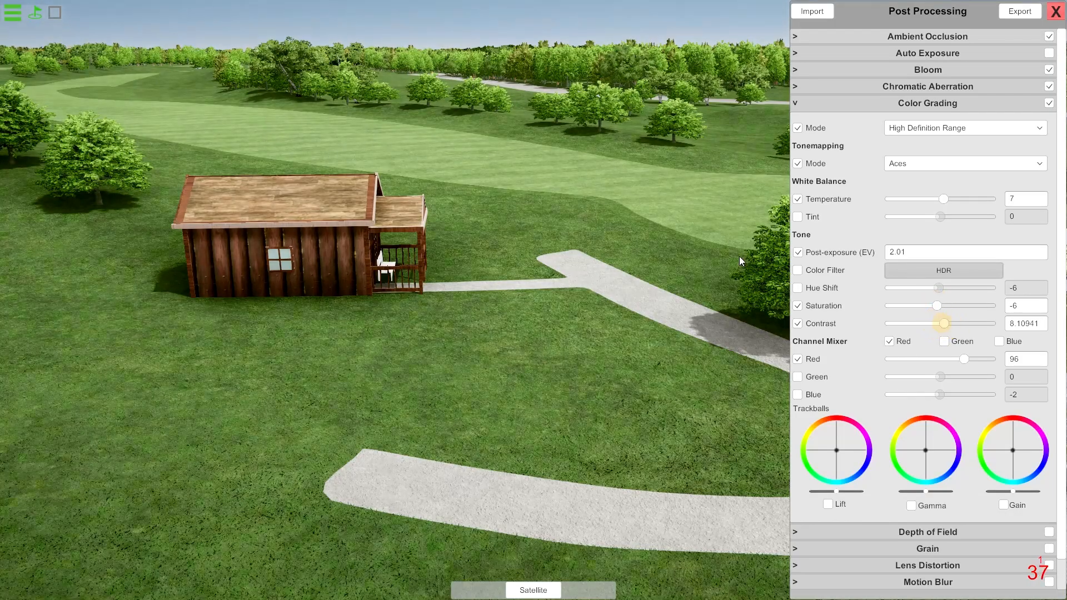
{"action": "left_click_drag", "start_coordinate": [431, 233], "coordinate": [643, 269]}
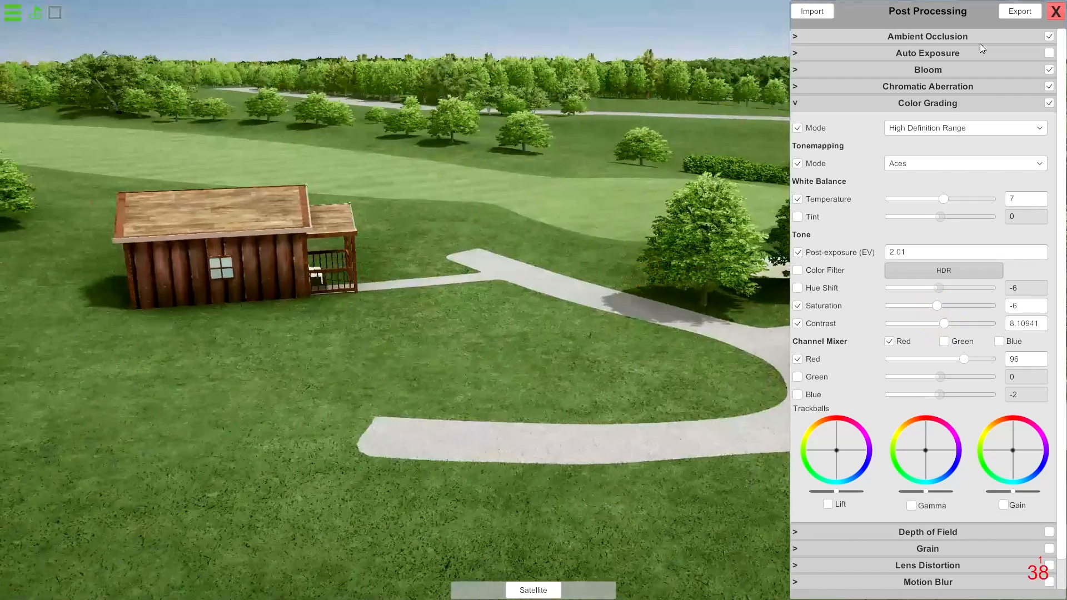
Export the post-processing settings from Arborist, switch to Unity, import them from the GSPro Courses folder, and check the scene around the planting bed.
{"action": "left_click", "coordinate": [1026, 14]}
{"action": "key", "text": "alt+Tab"}
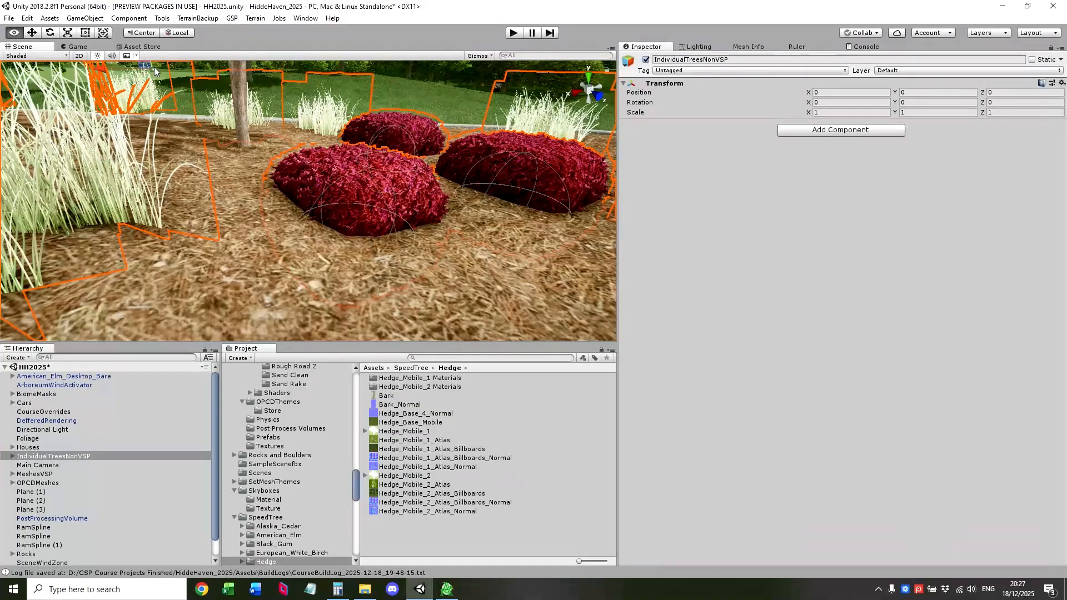
{"action": "left_click", "coordinate": [161, 18]}
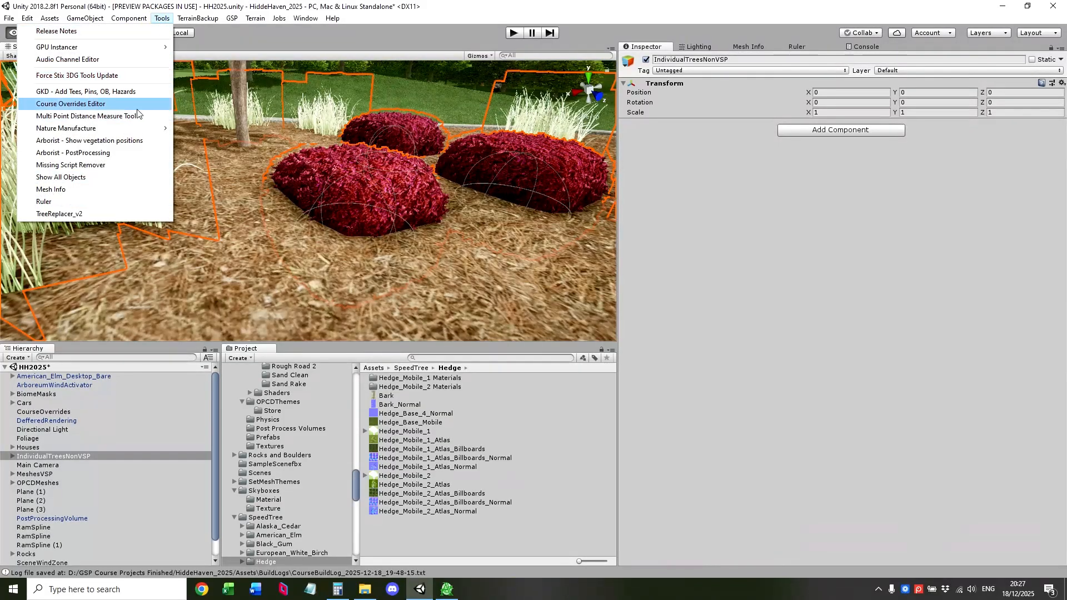
{"action": "left_click", "coordinate": [132, 152]}
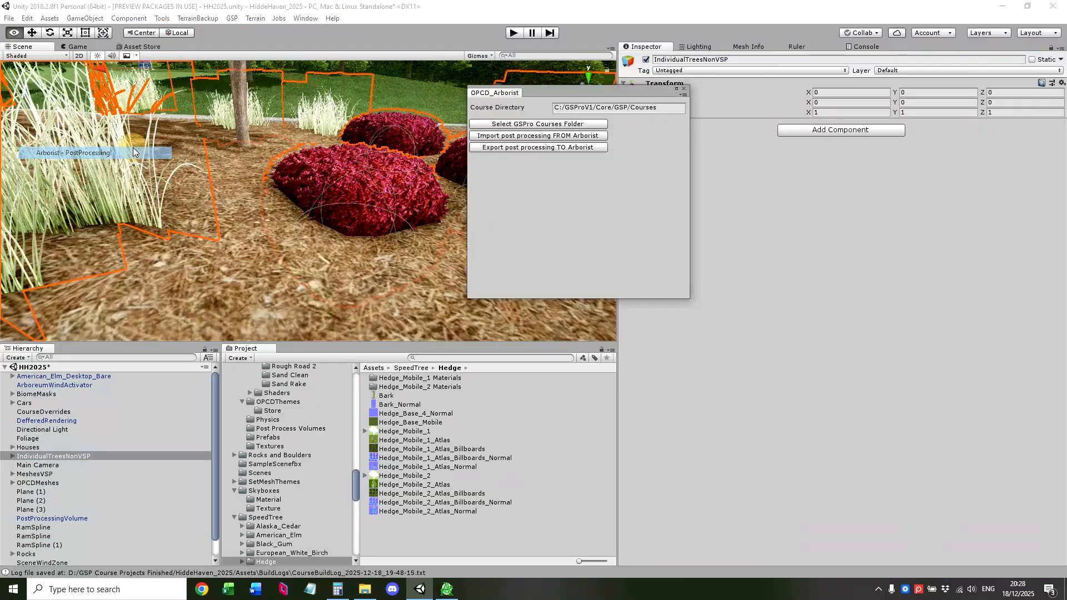
{"action": "left_click", "coordinate": [575, 125]}
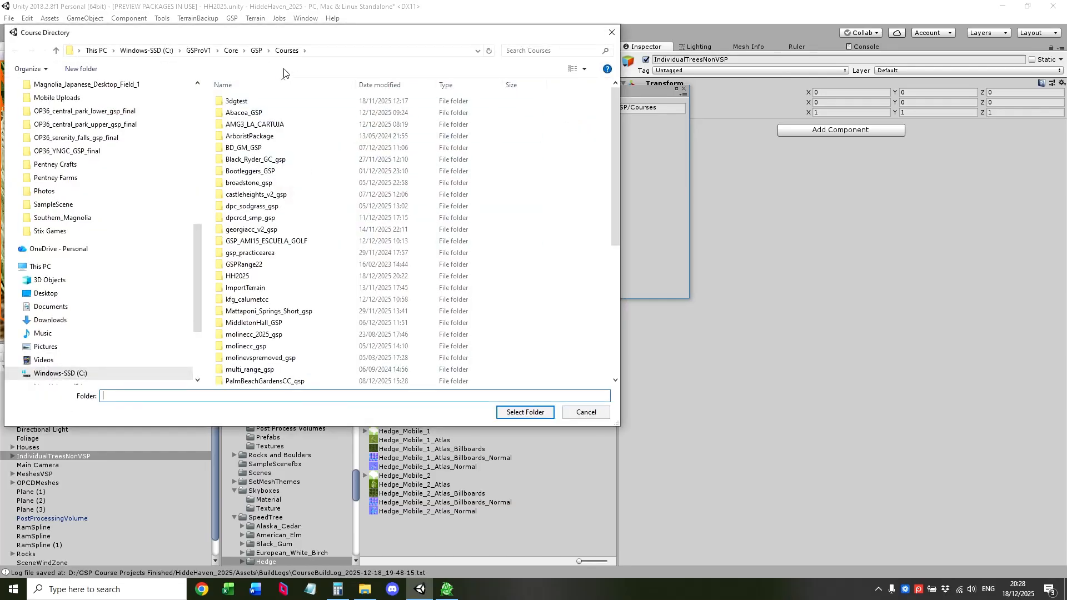
{"action": "left_click", "coordinate": [518, 411]}
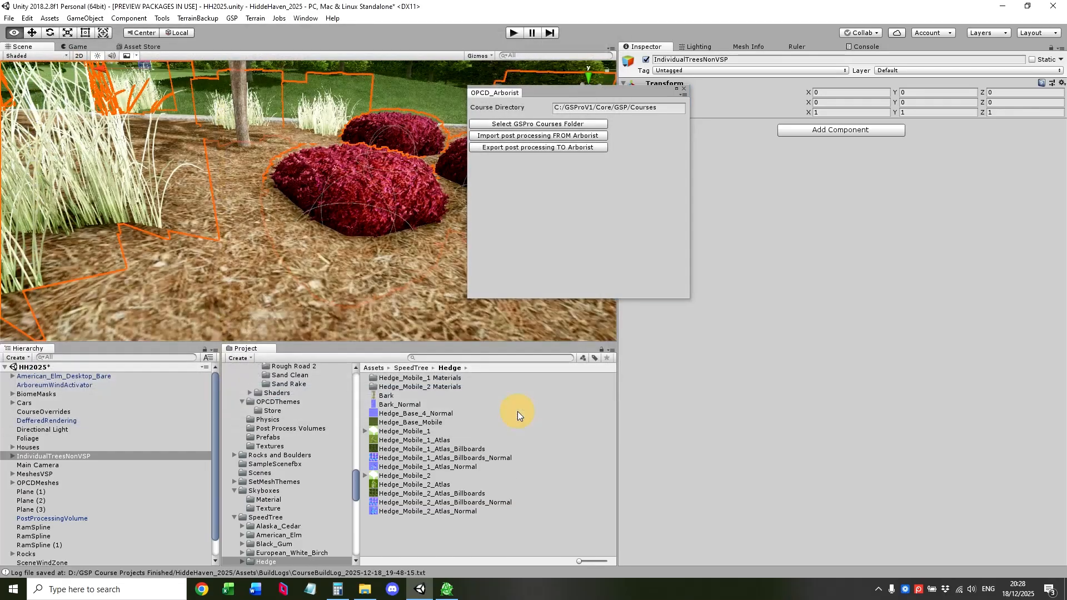
{"action": "left_click", "coordinate": [532, 137]}
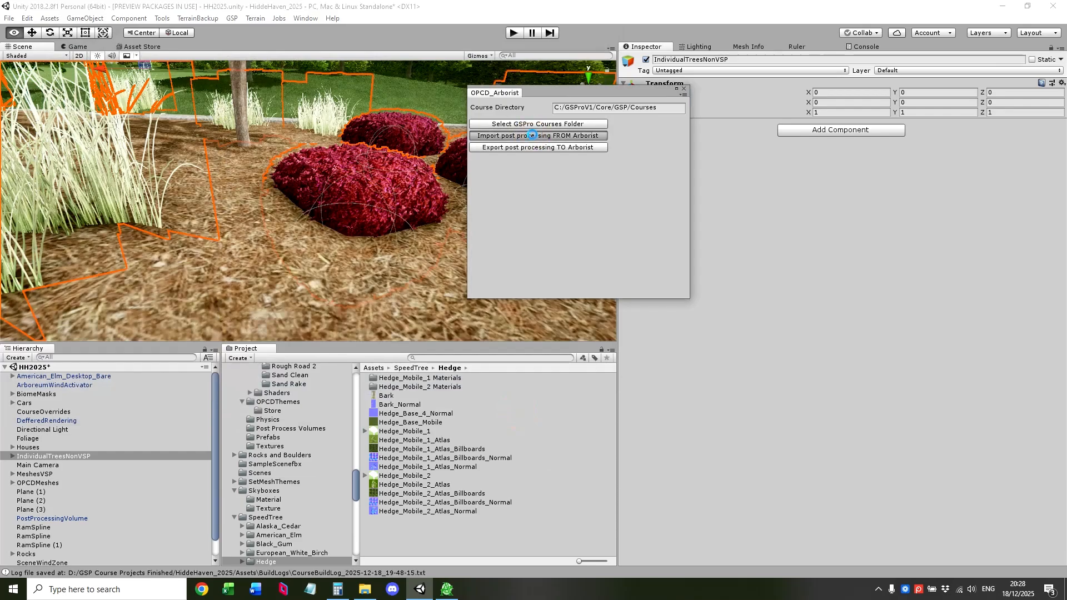
{"action": "right_click_drag", "start_coordinate": [391, 208], "coordinate": [303, 160]}
{"action": "left_click", "coordinate": [262, 100]}
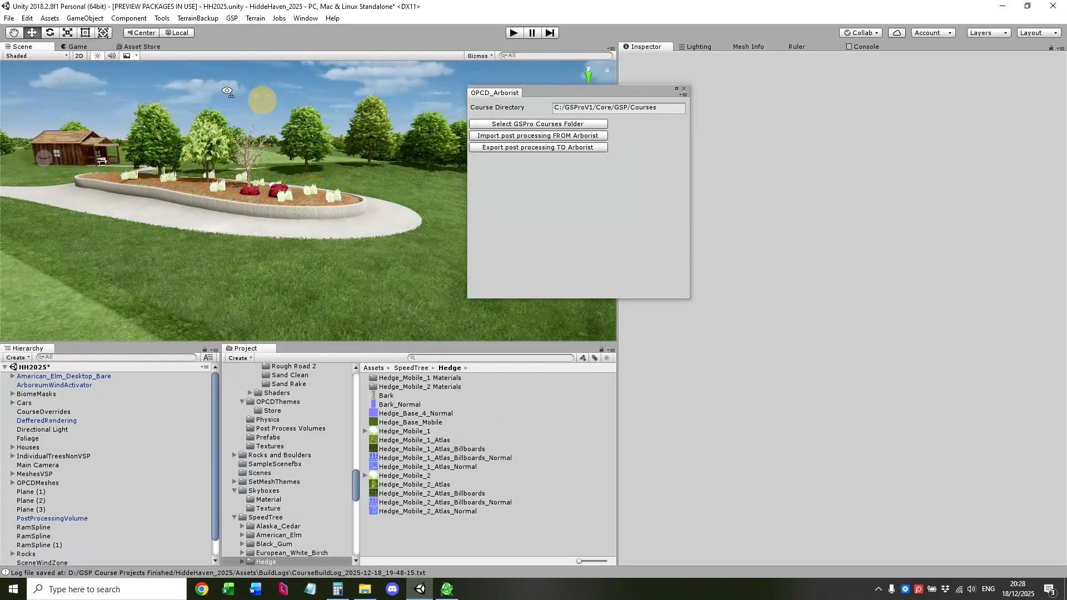
{"action": "right_click_drag", "start_coordinate": [263, 100], "coordinate": [228, 102]}
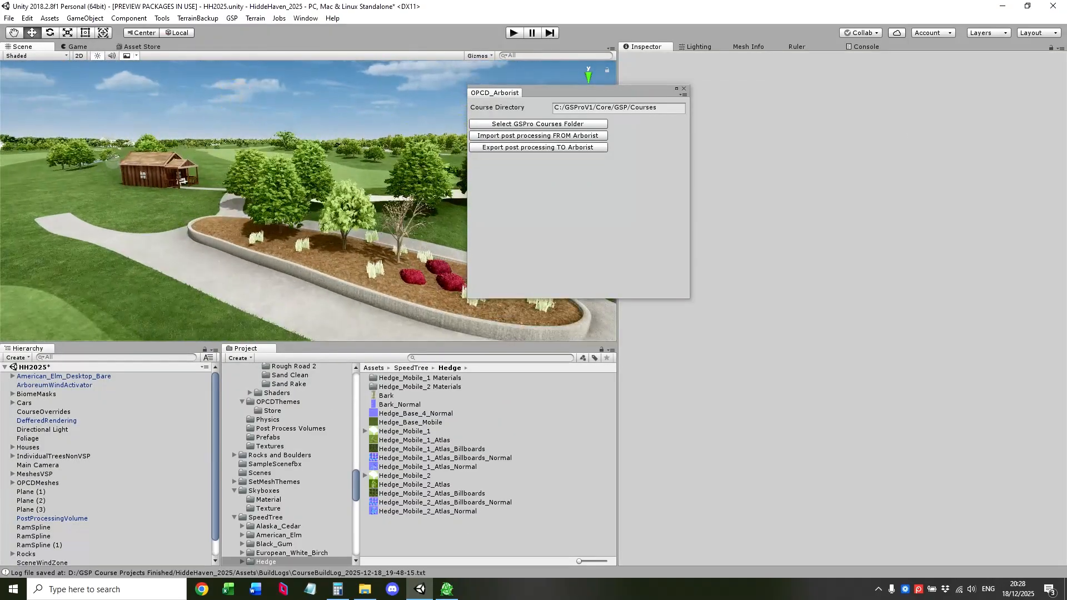
Switch back to Arborist, close the post-processing settings and examine the outer woodland across the road.
{"action": "left_click", "coordinate": [447, 589]}
{"action": "right_click_drag", "start_coordinate": [275, 269], "coordinate": [589, 139]}
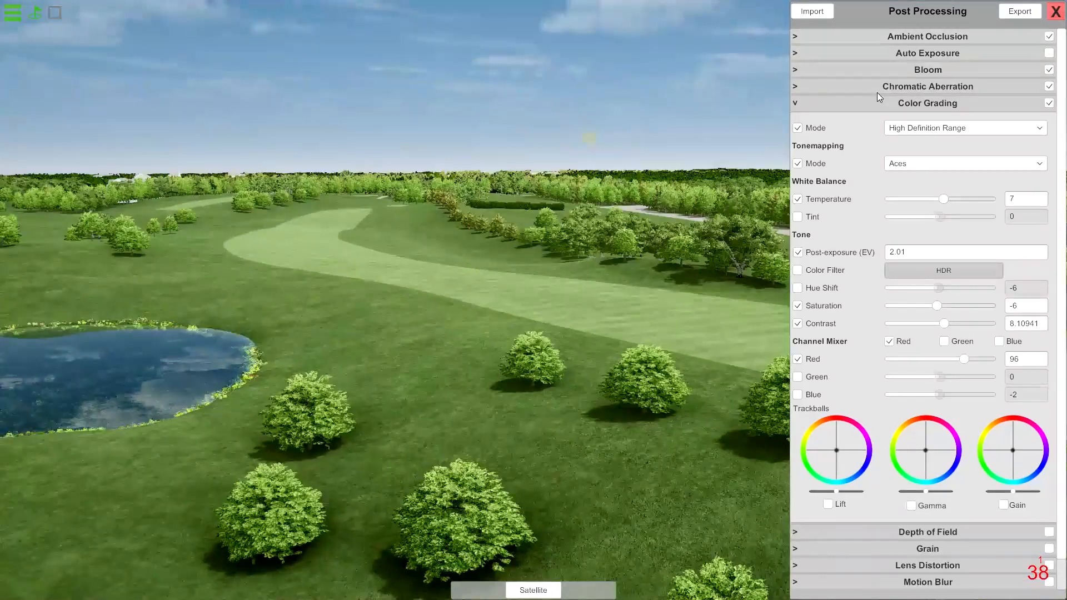
{"action": "left_click", "coordinate": [1055, 11]}
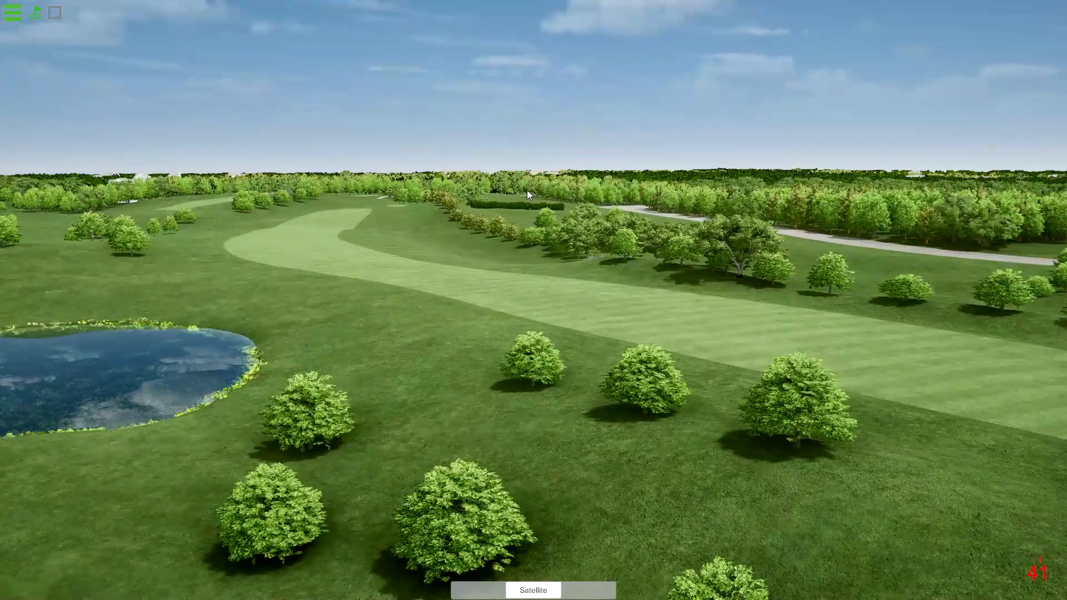
{"action": "right_click_drag", "start_coordinate": [527, 192], "coordinate": [508, 212]}
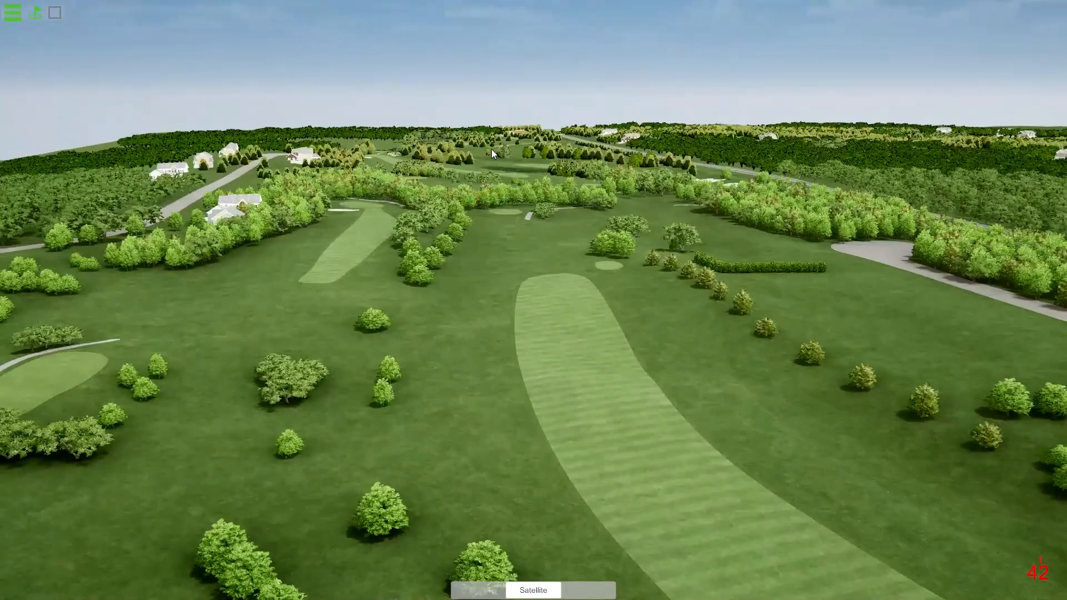
{"action": "right_click_drag", "start_coordinate": [492, 149], "coordinate": [562, 165]}
{"action": "key", "text": "w"}
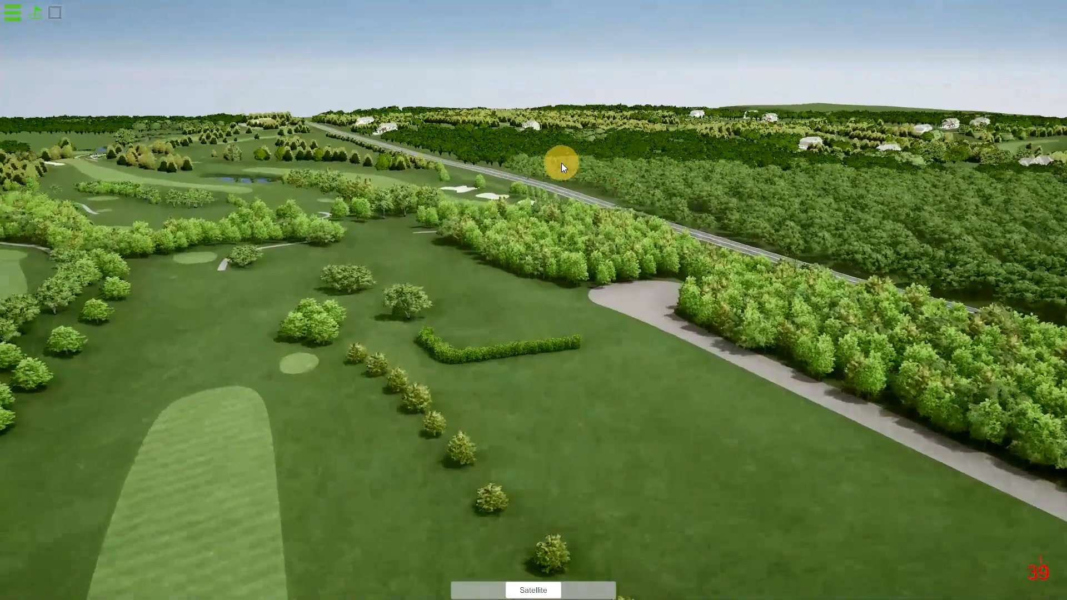
{"action": "right_click_drag", "start_coordinate": [638, 157], "coordinate": [1065, 200]}
{"action": "key", "text": "w"}
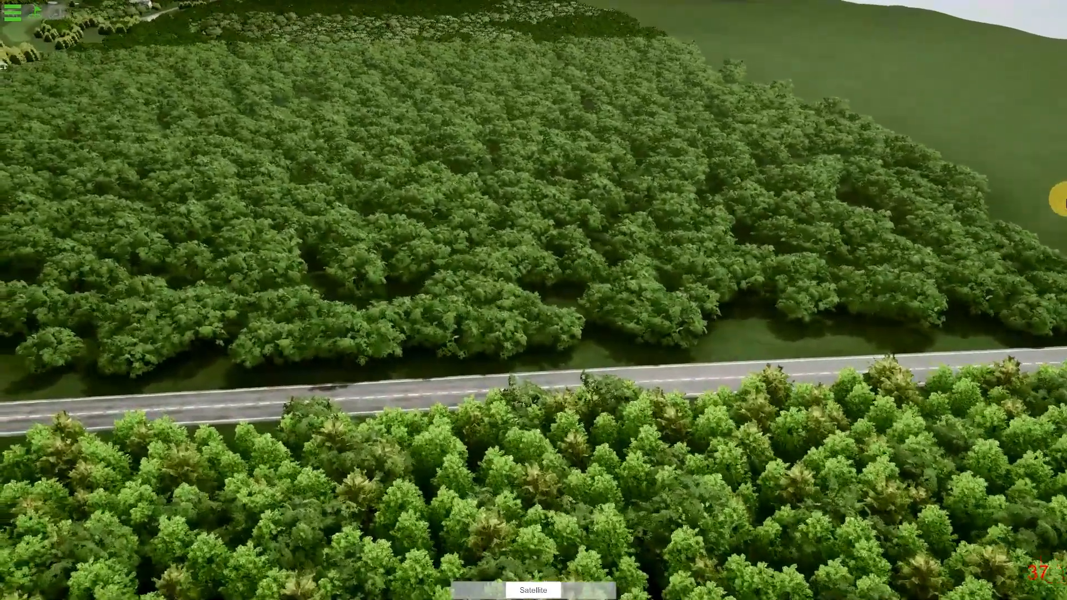
Switch to Unity, close the OPCD_Arborist window and examine the outer woodland trees in the scene up close.
{"action": "key", "text": "alt+Tab"}
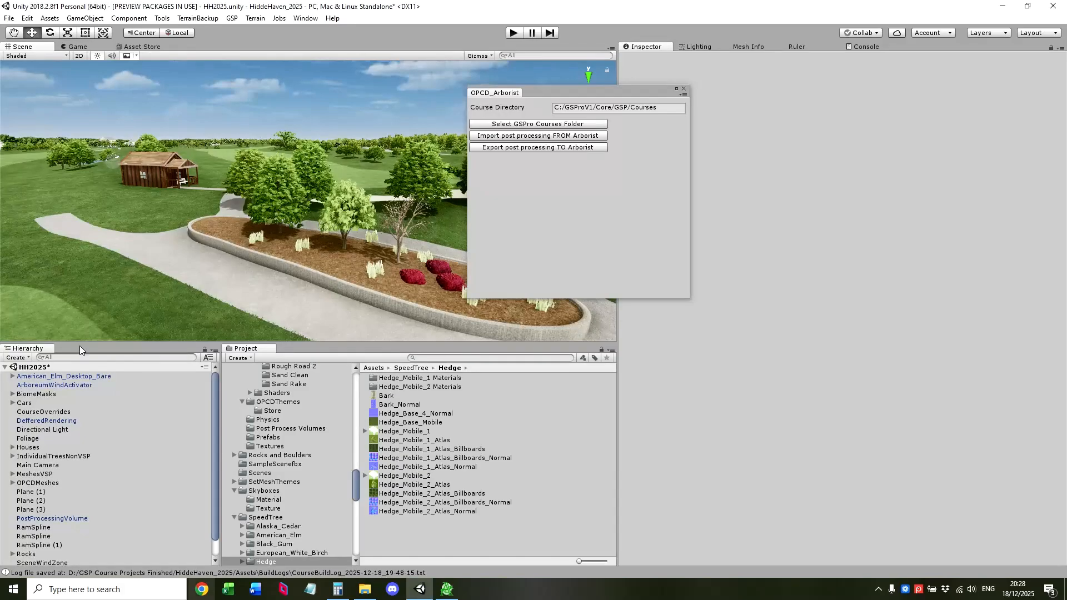
{"action": "left_click", "coordinate": [687, 91]}
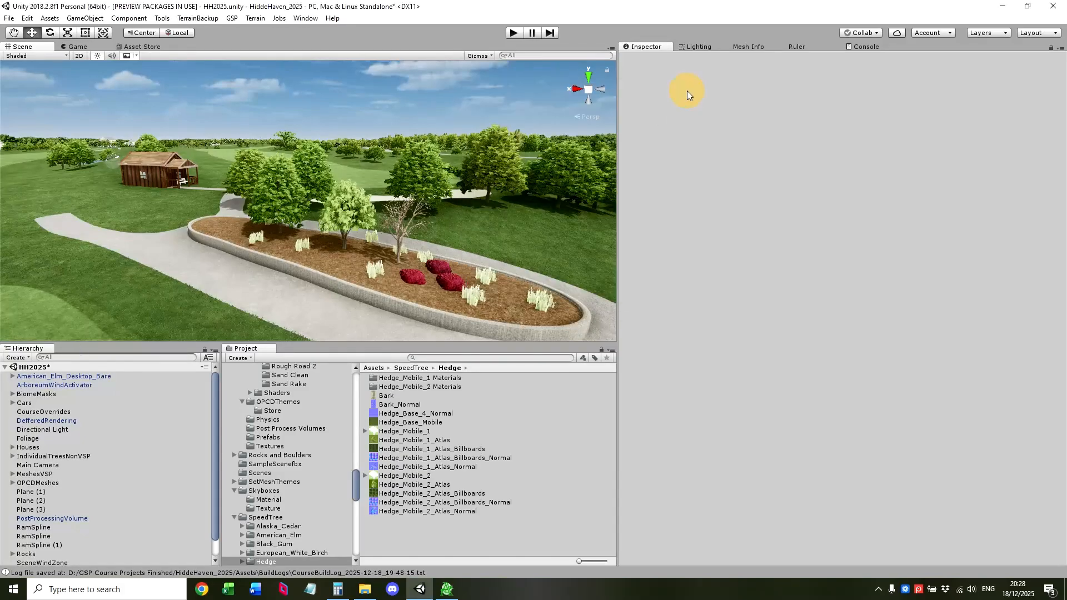
{"action": "right_click_drag", "start_coordinate": [521, 206], "coordinate": [698, 221]}
{"action": "key", "text": "w"}
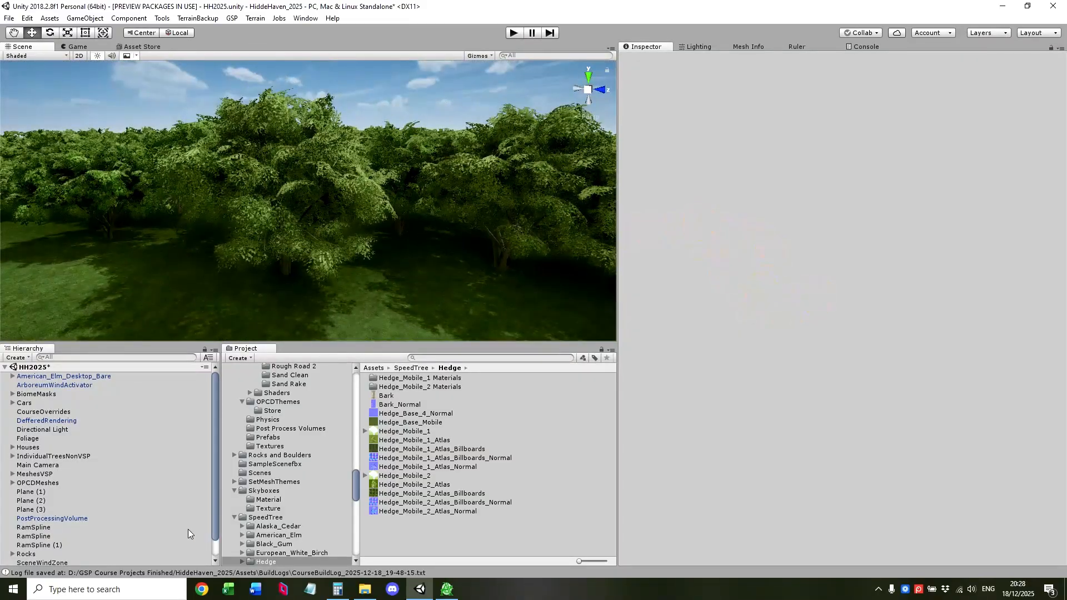
Select VegetationSystemPro inside VegetationStudioPro and open its biomes for editing.
{"action": "scroll", "coordinate": [215, 490], "scroll_direction": "down", "scroll_amount": 1}
{"action": "left_click", "coordinate": [58, 553]}
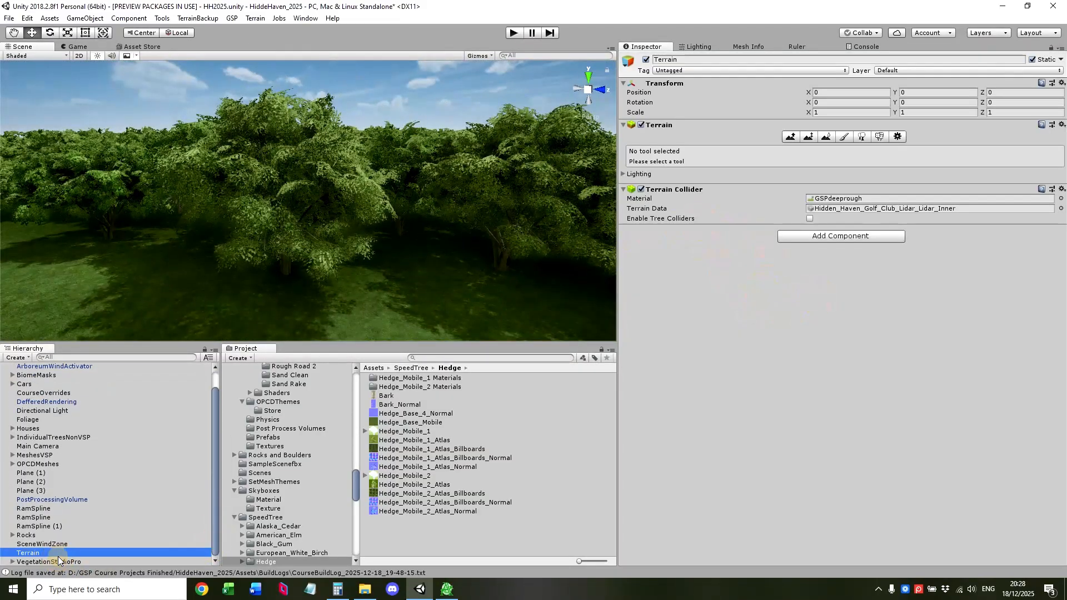
{"action": "left_click", "coordinate": [56, 560]}
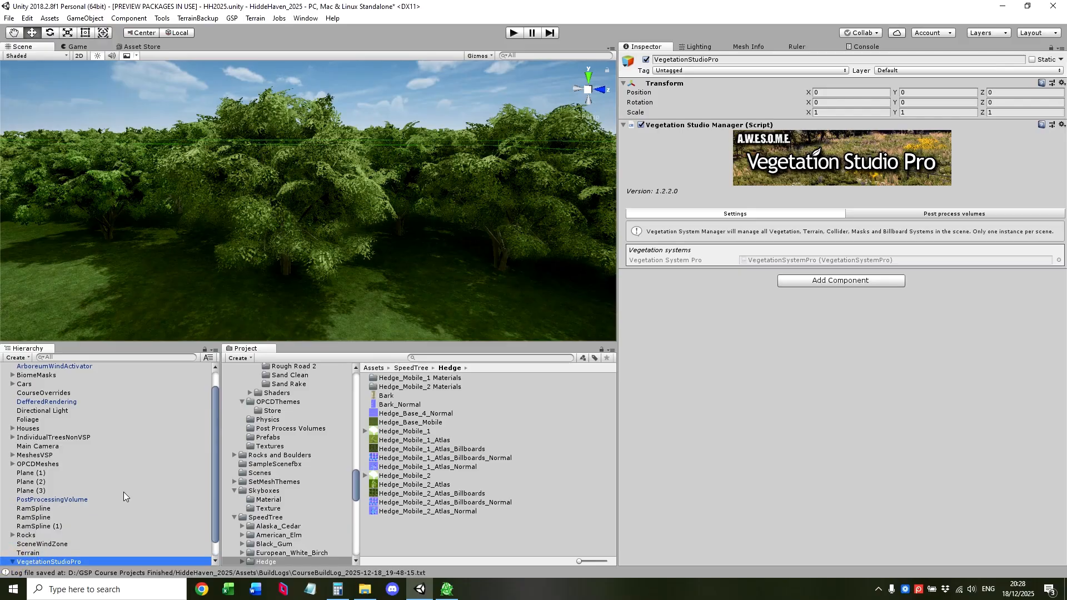
{"action": "left_click", "coordinate": [11, 561]}
{"action": "left_click", "coordinate": [85, 561]}
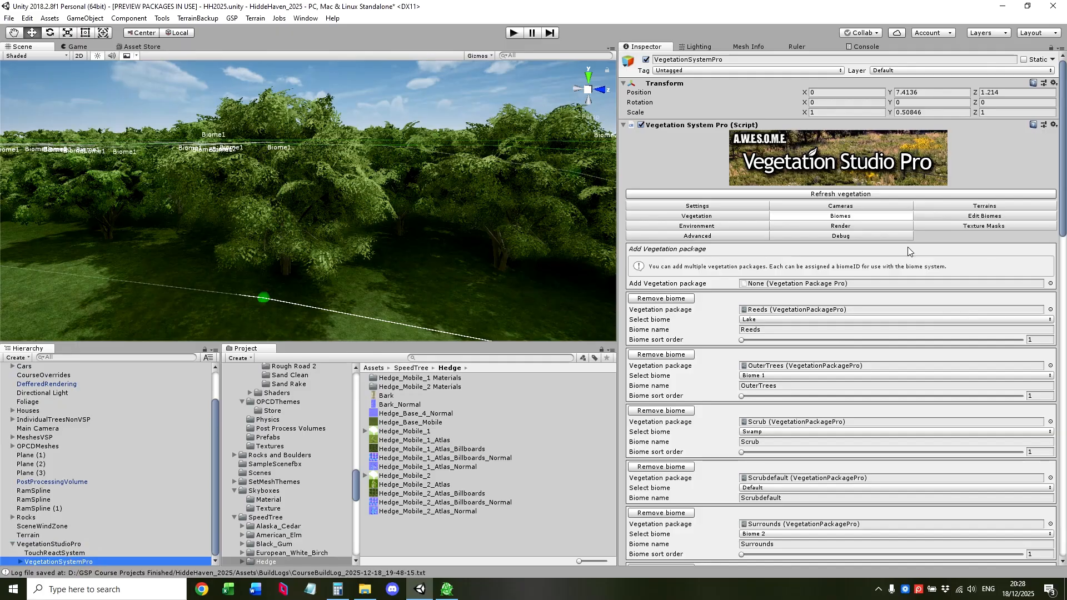
{"action": "scroll", "coordinate": [902, 378], "scroll_direction": "down", "scroll_amount": 3}
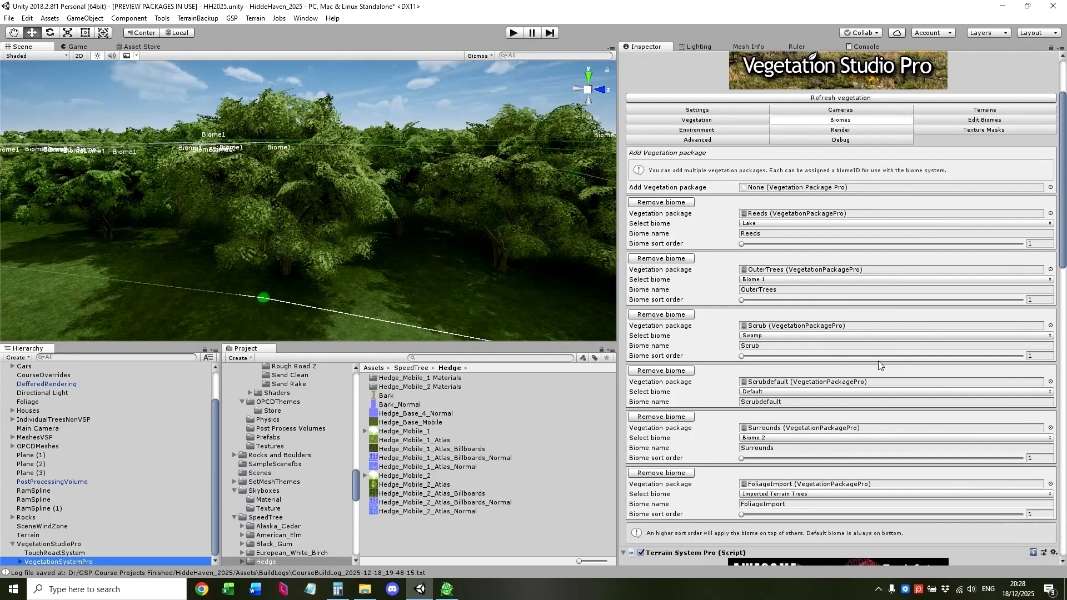
{"action": "left_click", "coordinate": [964, 121]}
{"action": "scroll", "coordinate": [865, 351], "scroll_direction": "down", "scroll_amount": 3}
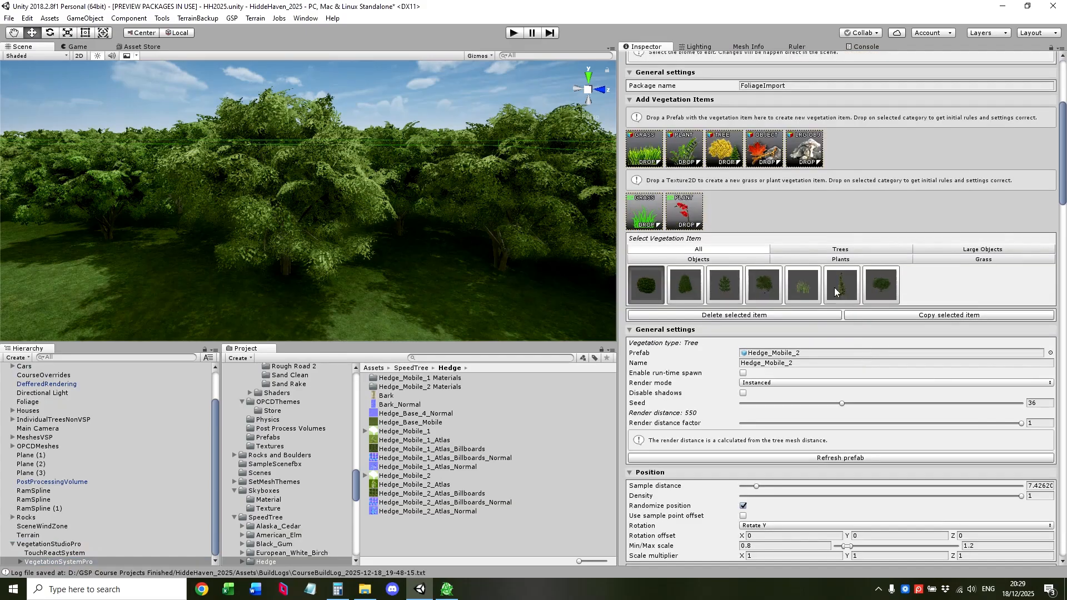
Choose the OuterTrees (Biome1) vegetation package and inspect each of its vegetation items in turn.
{"action": "scroll", "coordinate": [858, 119], "scroll_direction": "up", "scroll_amount": 1}
{"action": "scroll", "coordinate": [857, 119], "scroll_direction": "up", "scroll_amount": 1}
{"action": "left_click", "coordinate": [831, 98]}
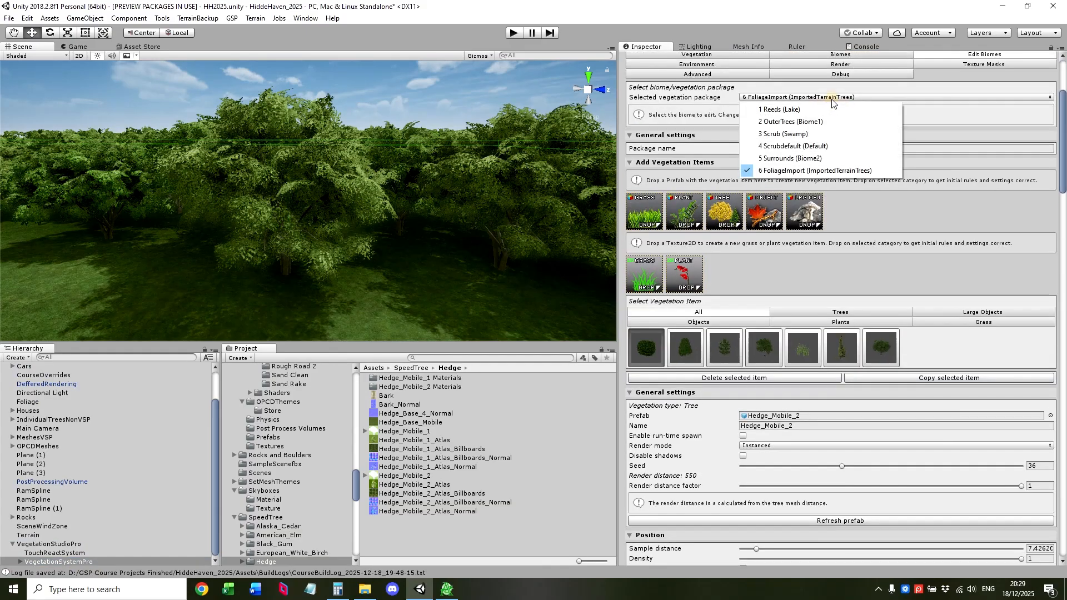
{"action": "left_click", "coordinate": [828, 120]}
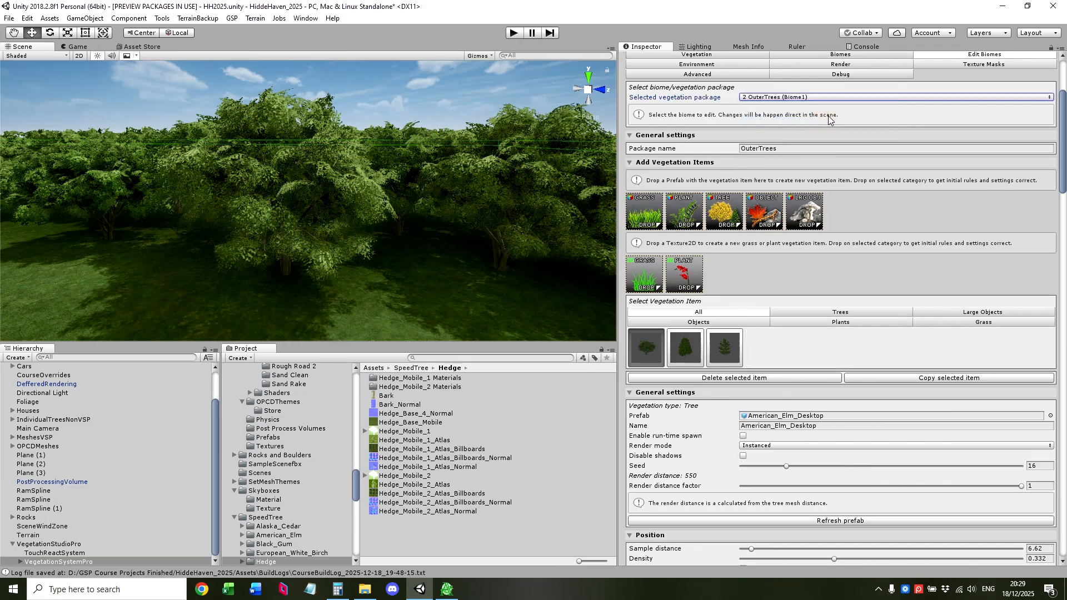
{"action": "left_click", "coordinate": [723, 363]}
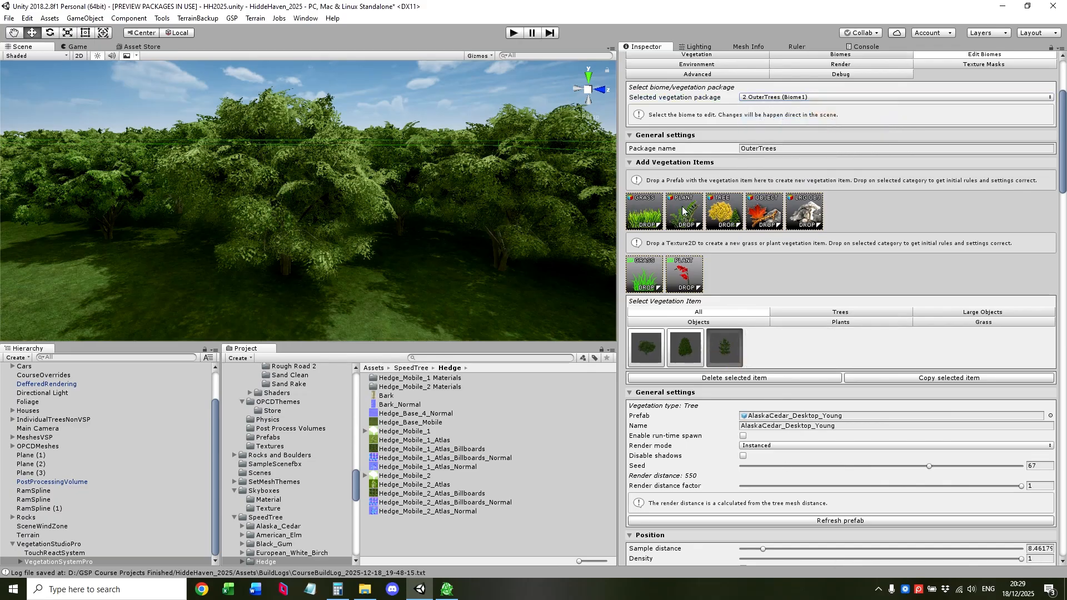
{"action": "left_click", "coordinate": [648, 352]}
{"action": "left_click", "coordinate": [686, 351]}
{"action": "left_click", "coordinate": [721, 354]}
{"action": "scroll", "coordinate": [784, 251], "scroll_direction": "up", "scroll_amount": 3}
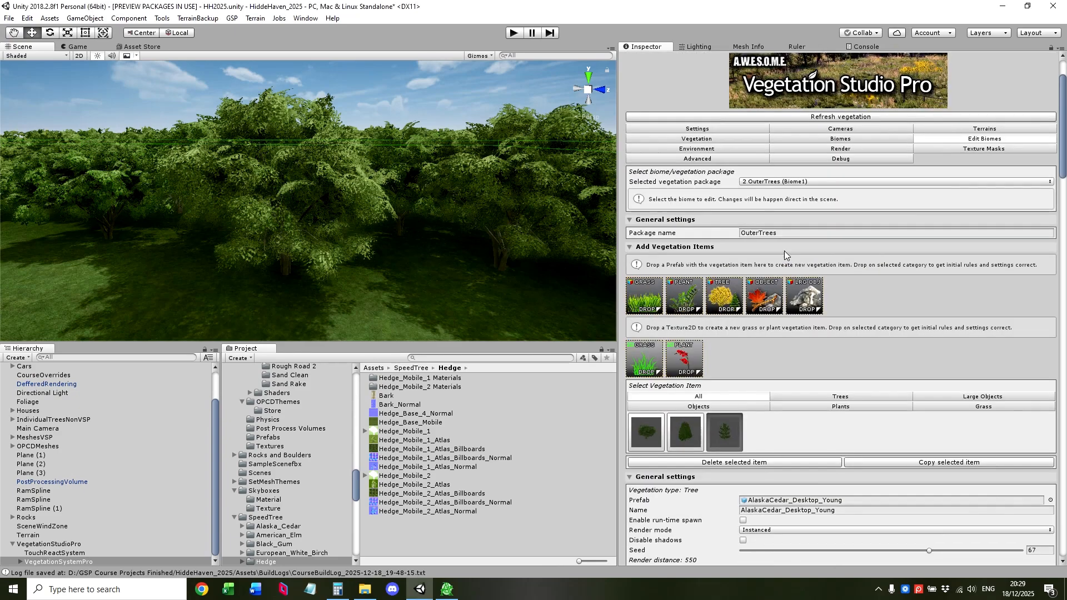
Choose the Surrounds (Biome2) vegetation package, locate its American_Elm_LowPoly prefab in the project and select it.
{"action": "left_click", "coordinate": [778, 182]}
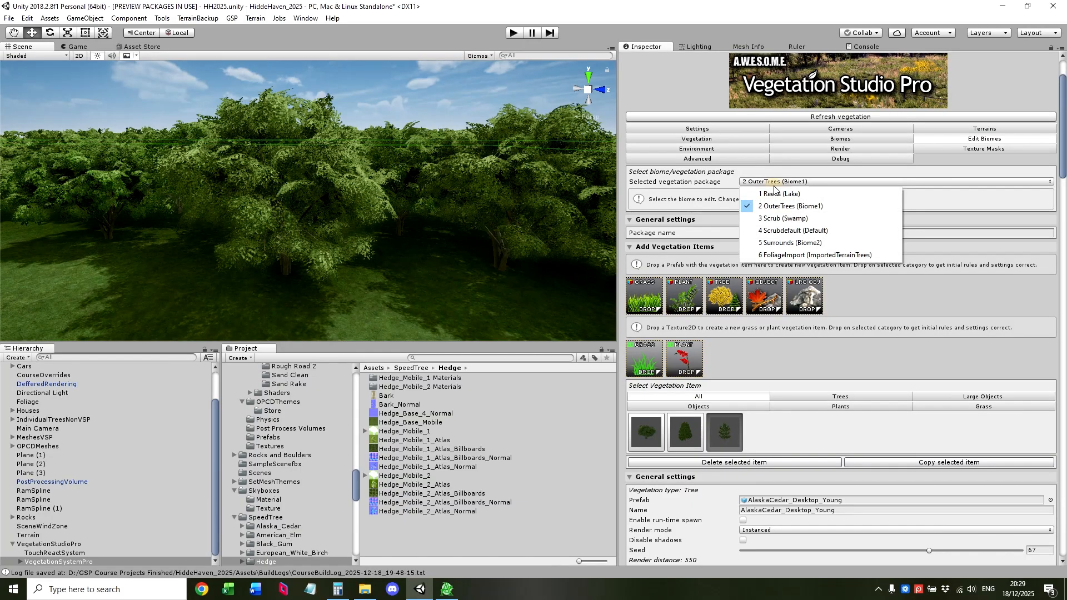
{"action": "left_click", "coordinate": [786, 243]}
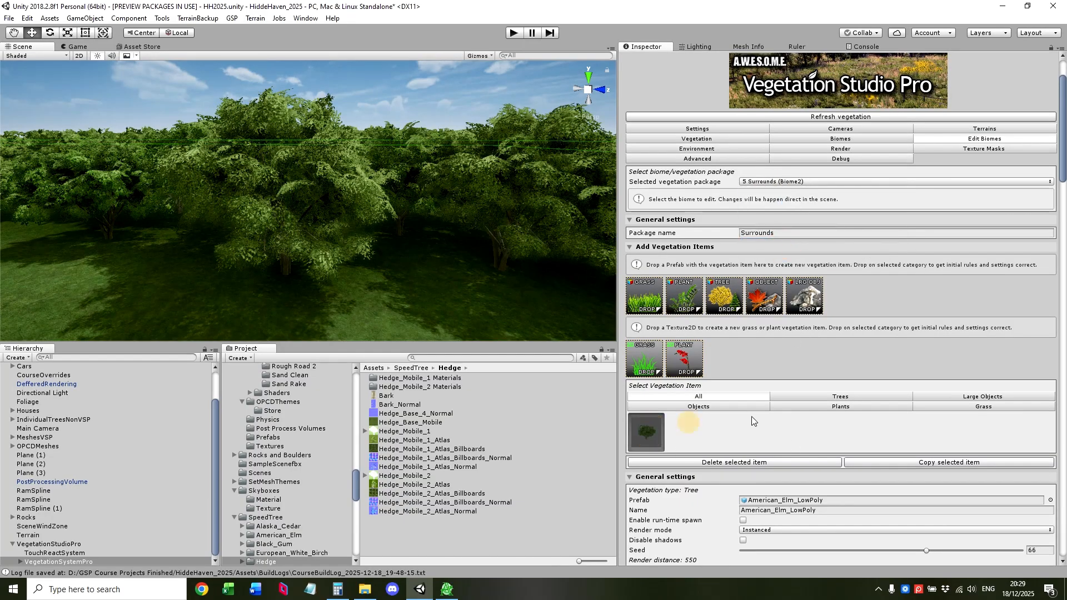
{"action": "scroll", "coordinate": [782, 420], "scroll_direction": "down", "scroll_amount": 3}
{"action": "left_click", "coordinate": [777, 413]}
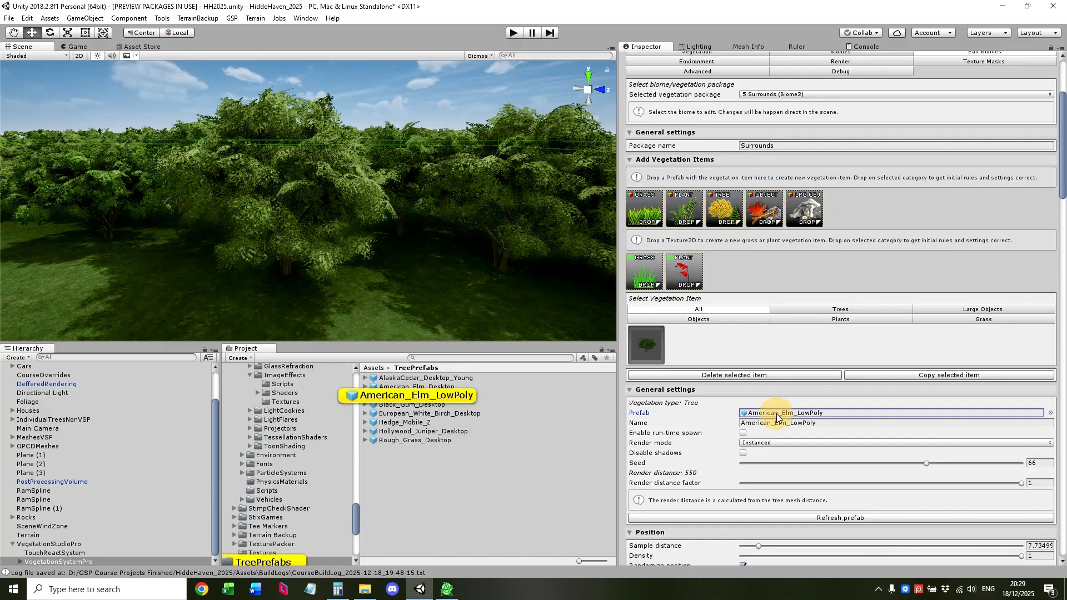
{"action": "left_click", "coordinate": [435, 397]}
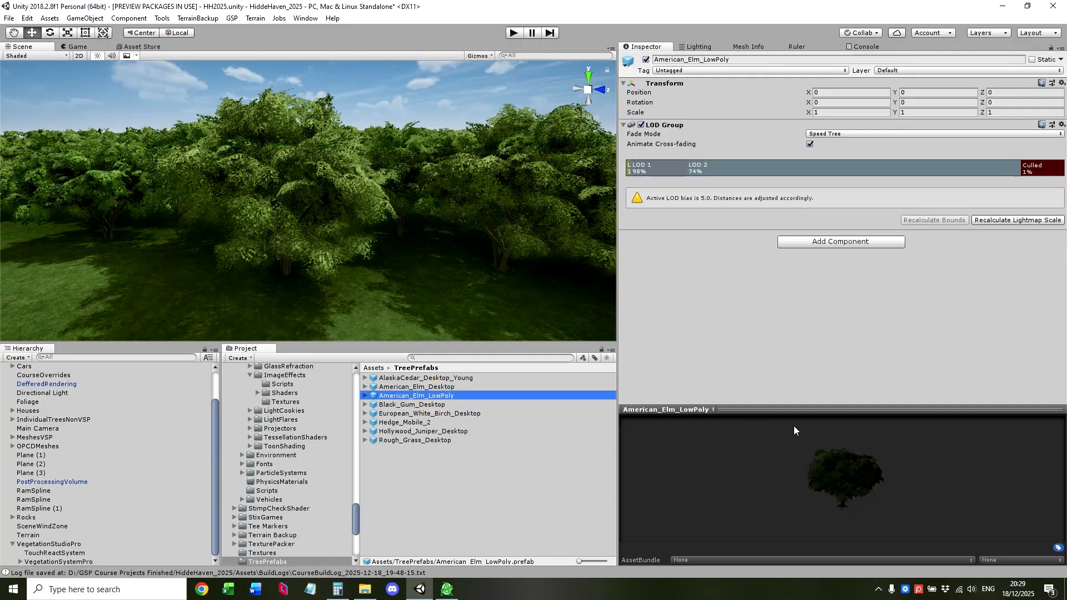
Inspect the renderers and triangle counts of each LOD level in the American_Elm_LowPoly prefab's LOD Group.
{"action": "left_click", "coordinate": [649, 166]}
{"action": "left_click", "coordinate": [728, 169]}
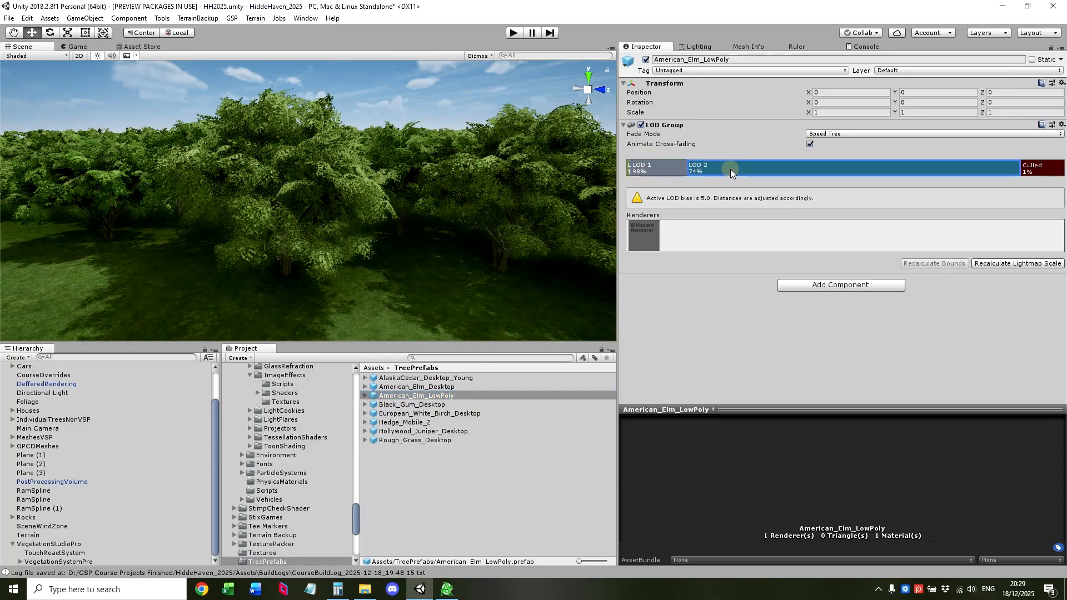
{"action": "left_click", "coordinate": [659, 173]}
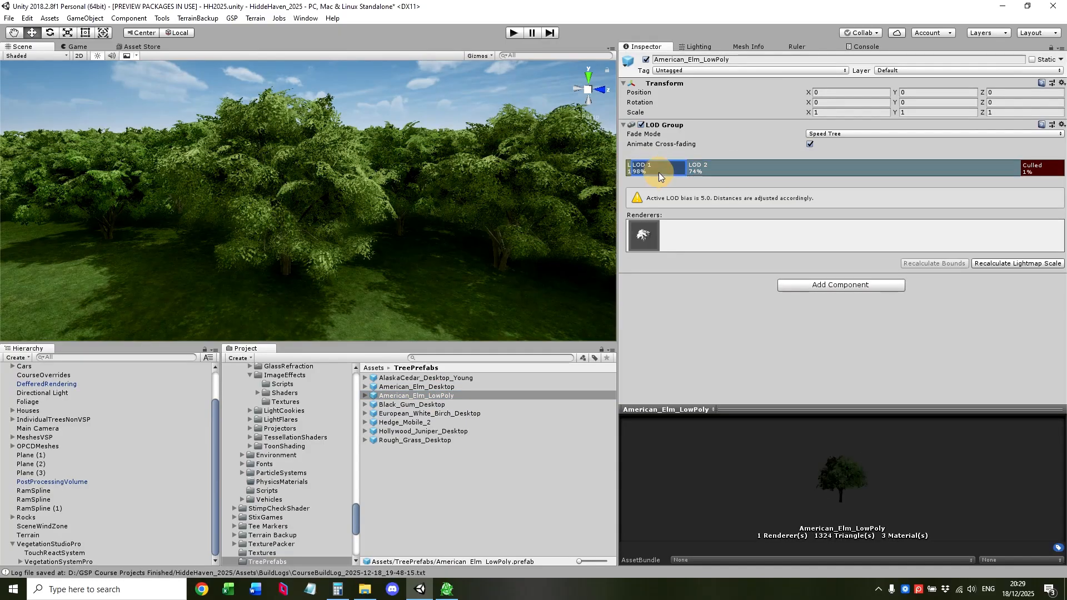
{"action": "left_click", "coordinate": [627, 172]}
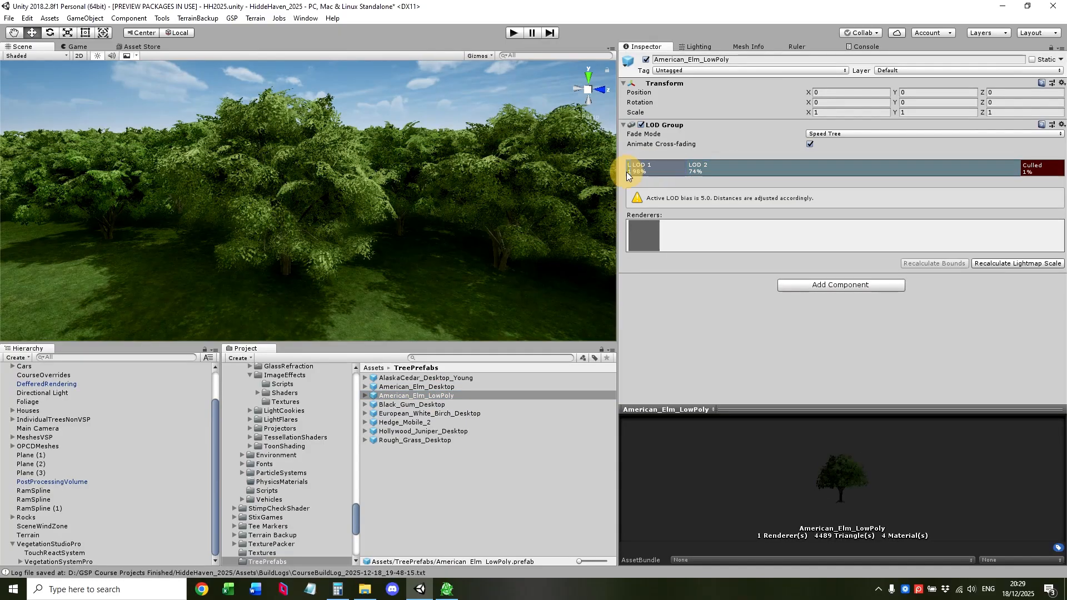
{"action": "left_click", "coordinate": [655, 172]}
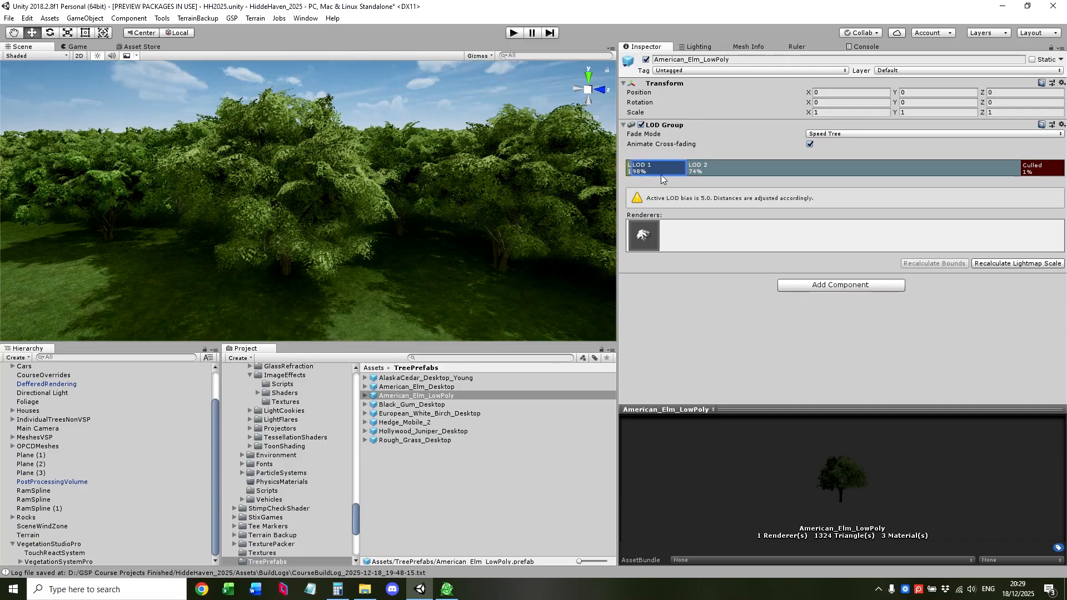
Switch to Arborist and open the OPCD_Biome2 vegetation package from the woodland across the road.
{"action": "left_click", "coordinate": [446, 589]}
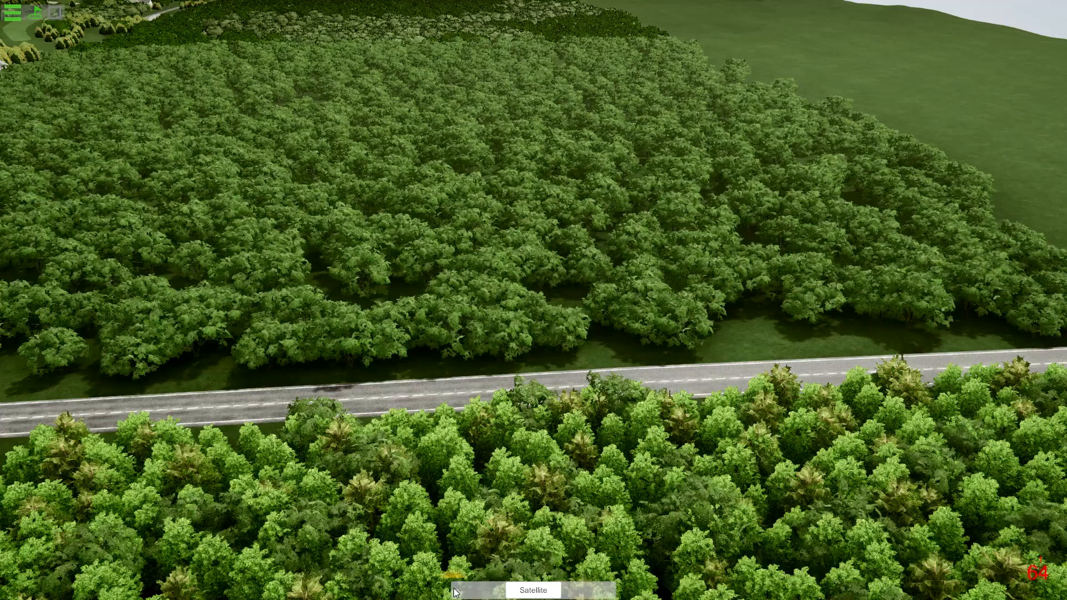
{"action": "right_click", "coordinate": [475, 338]}
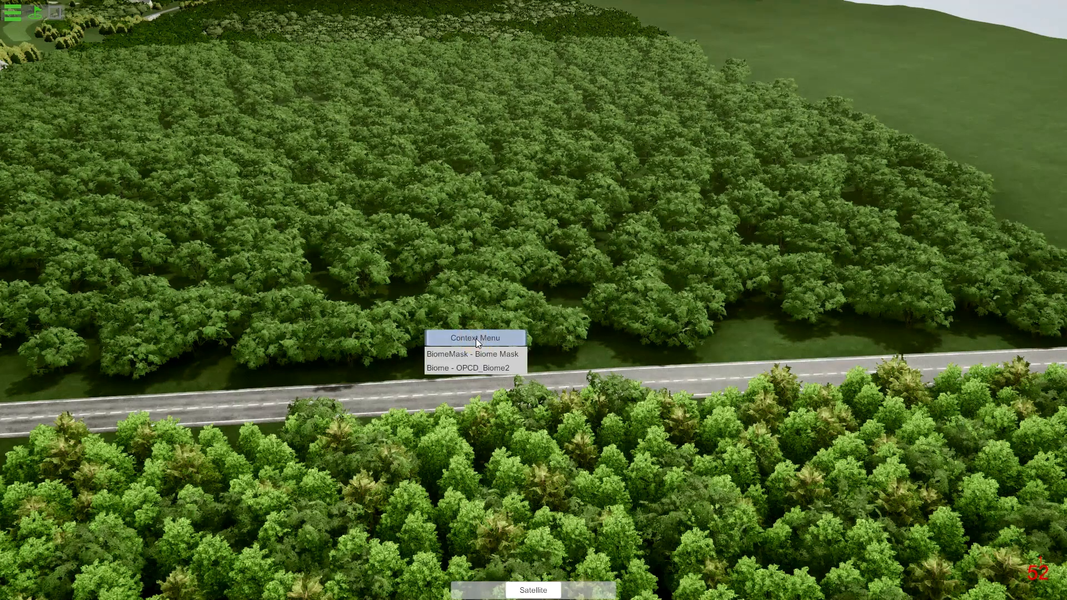
{"action": "left_click", "coordinate": [474, 369]}
{"action": "right_click_drag", "start_coordinate": [515, 303], "coordinate": [539, 311]}
{"action": "right_click", "coordinate": [523, 274]}
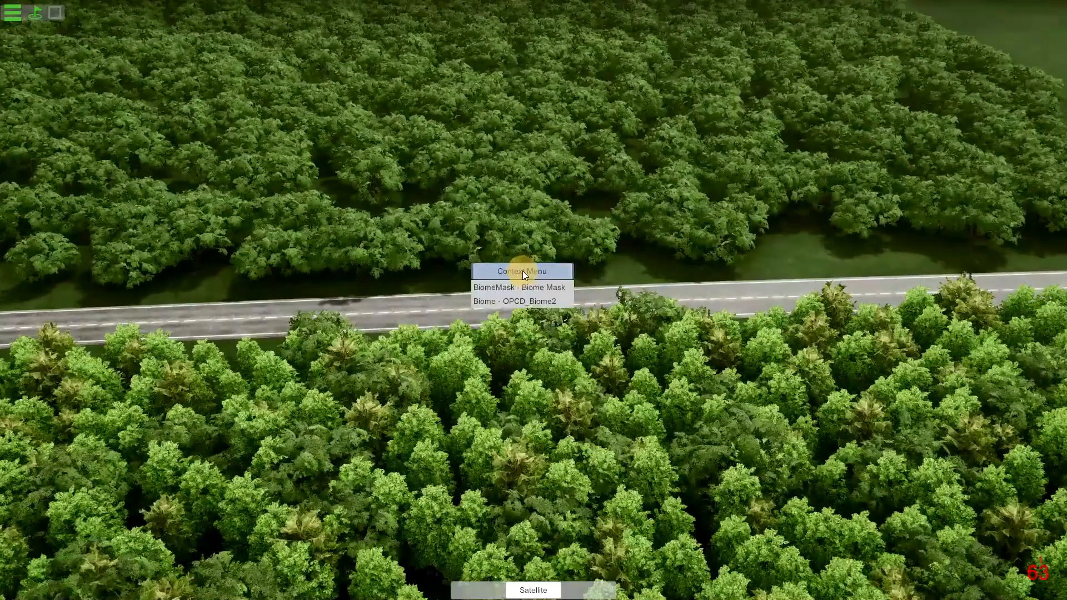
{"action": "left_click", "coordinate": [522, 302]}
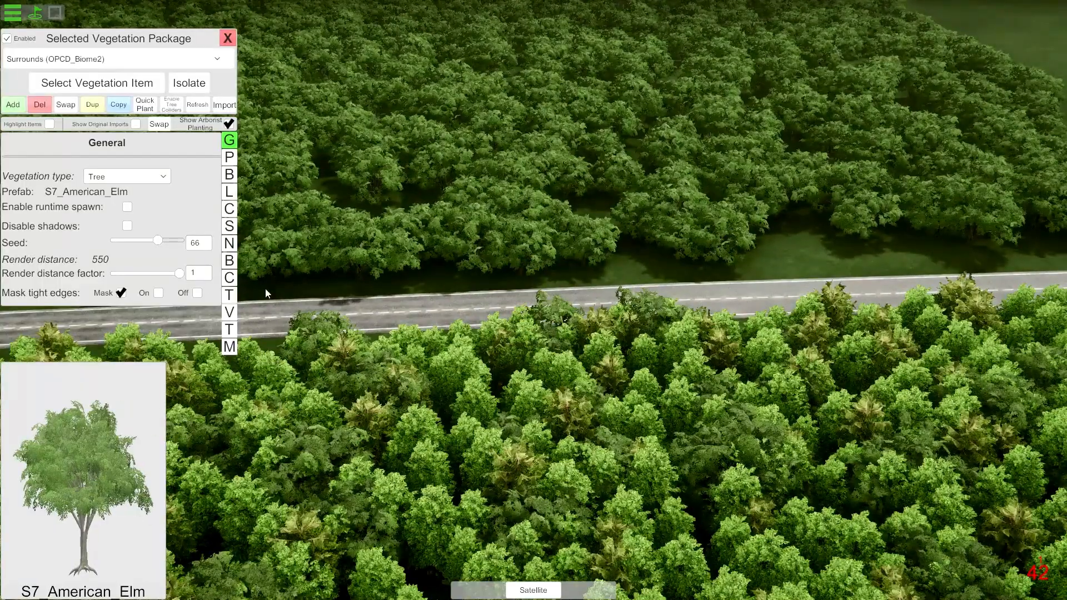
Reduce the LOD distance factor of S7_American_Elm to 0.2, look over the course and close the vegetation package.
{"action": "left_click", "coordinate": [487, 125]}
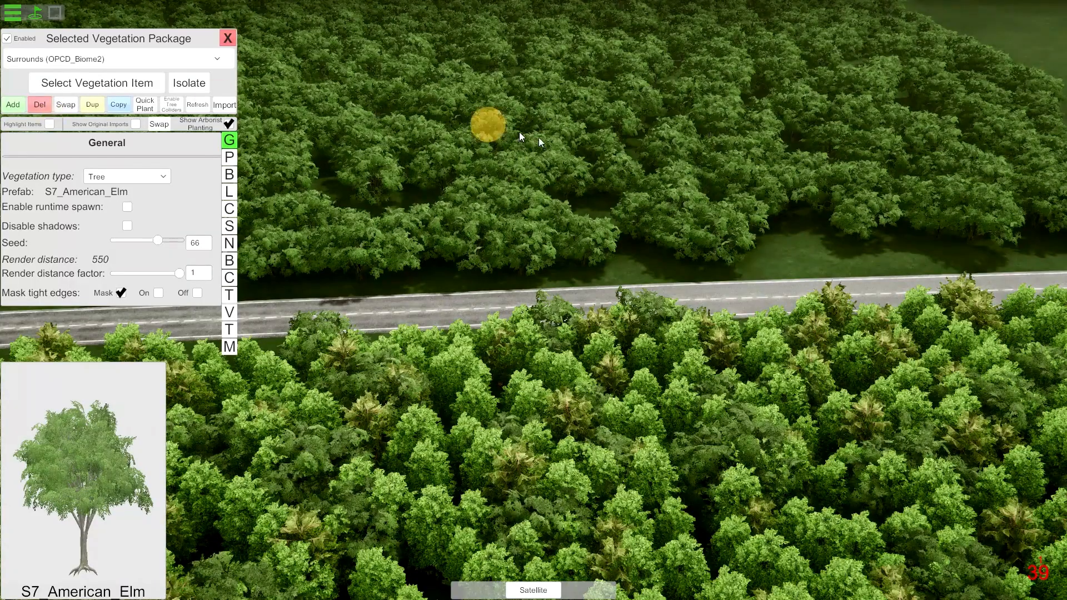
{"action": "left_click", "coordinate": [641, 167]}
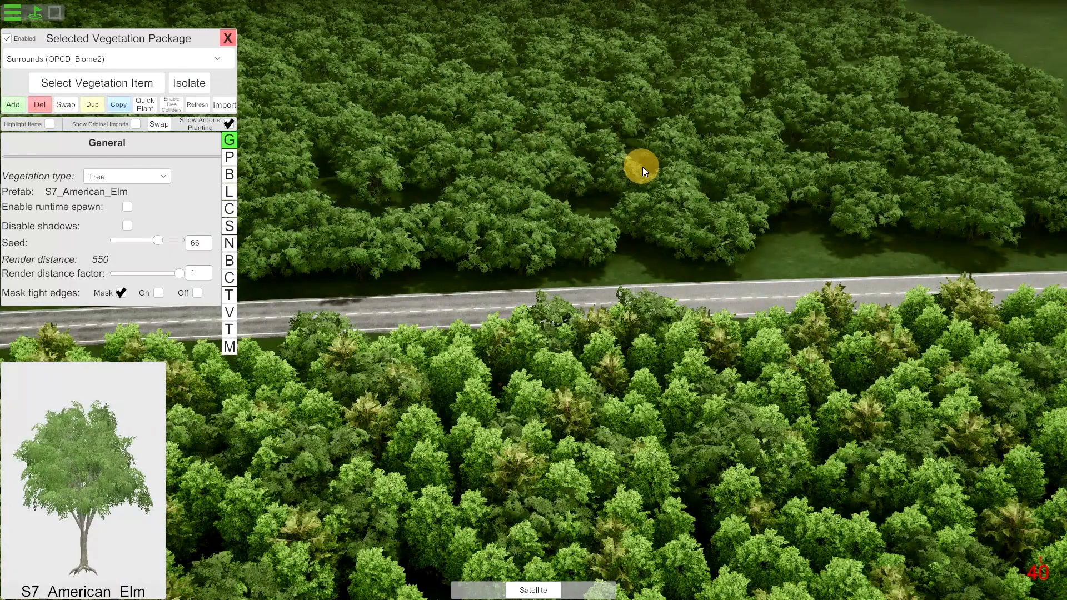
{"action": "left_click", "coordinate": [232, 191]}
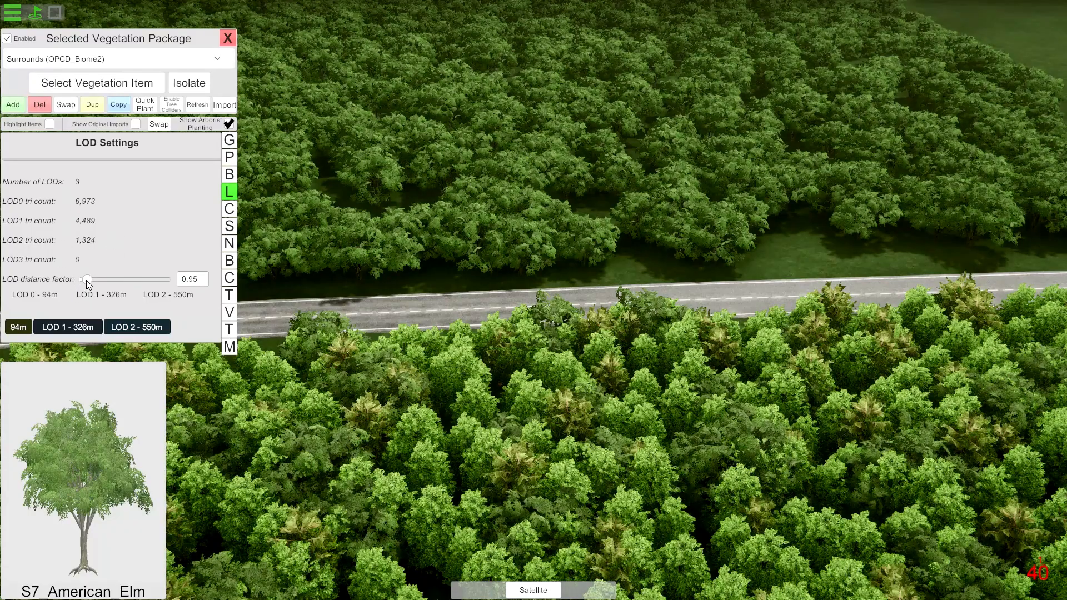
{"action": "left_click_drag", "start_coordinate": [85, 280], "coordinate": [70, 289]}
{"action": "left_click_drag", "start_coordinate": [344, 205], "coordinate": [52, 203]}
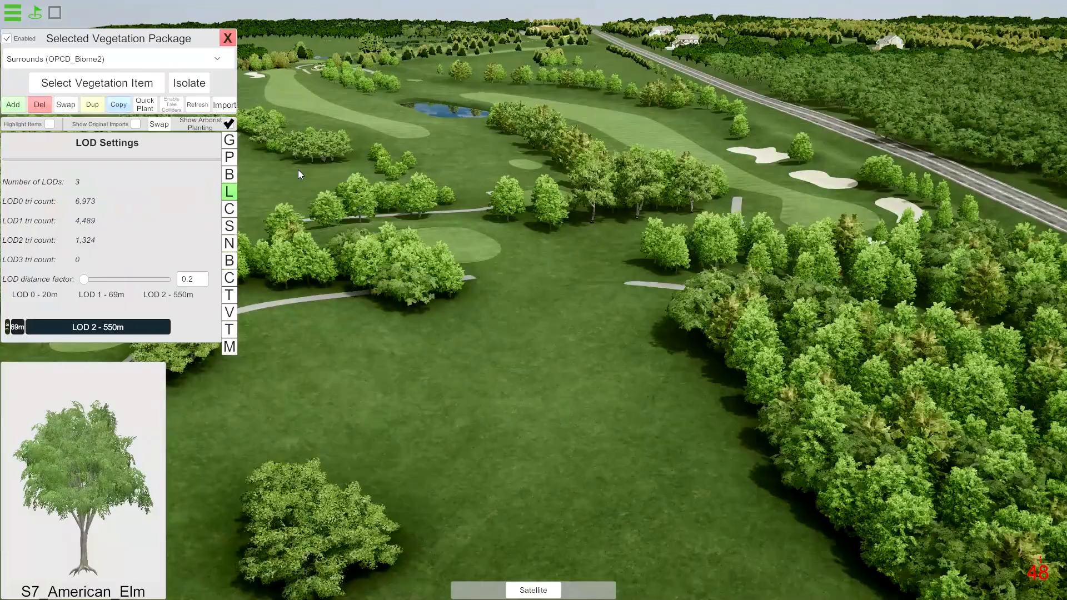
{"action": "left_click", "coordinate": [232, 38]}
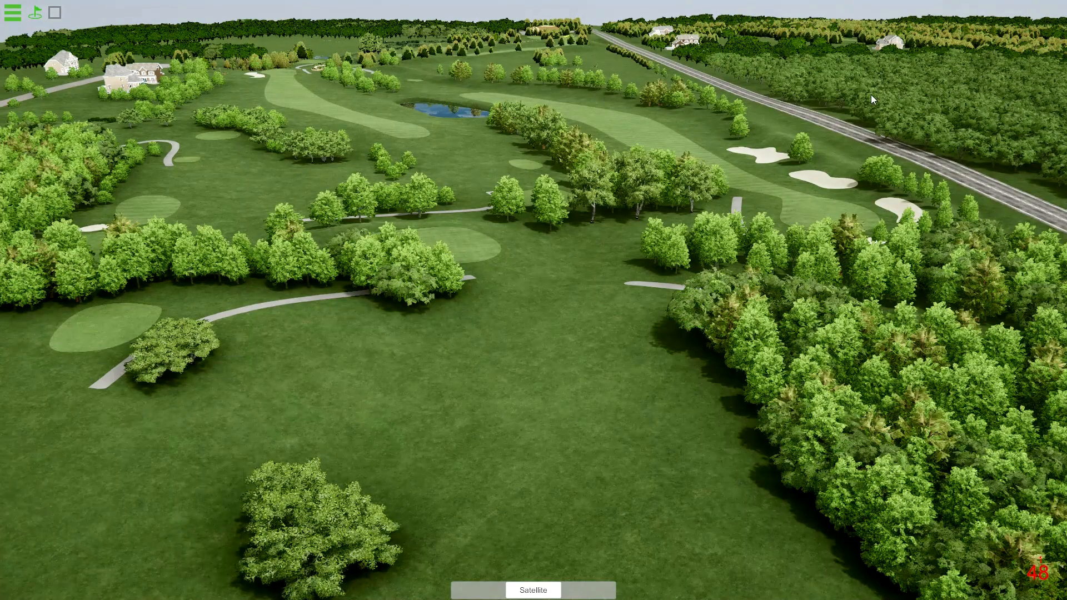
Reopen biome editing and review the list of biomes available to work in.
{"action": "left_click_drag", "start_coordinate": [871, 94], "coordinate": [821, 95]}
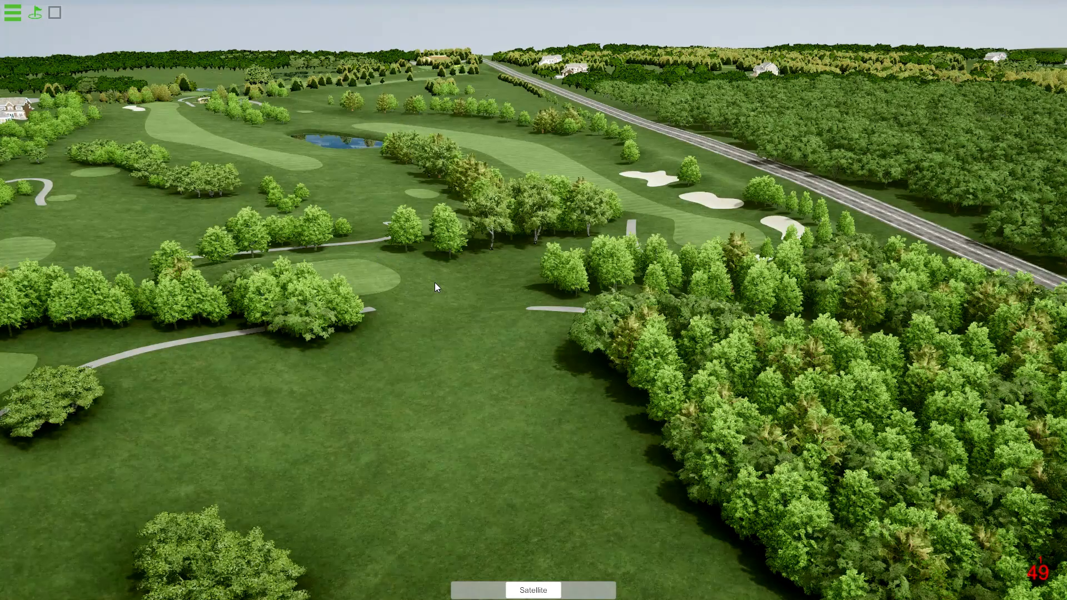
{"action": "left_click_drag", "start_coordinate": [434, 282], "coordinate": [410, 279]}
{"action": "left_click", "coordinate": [19, 17]}
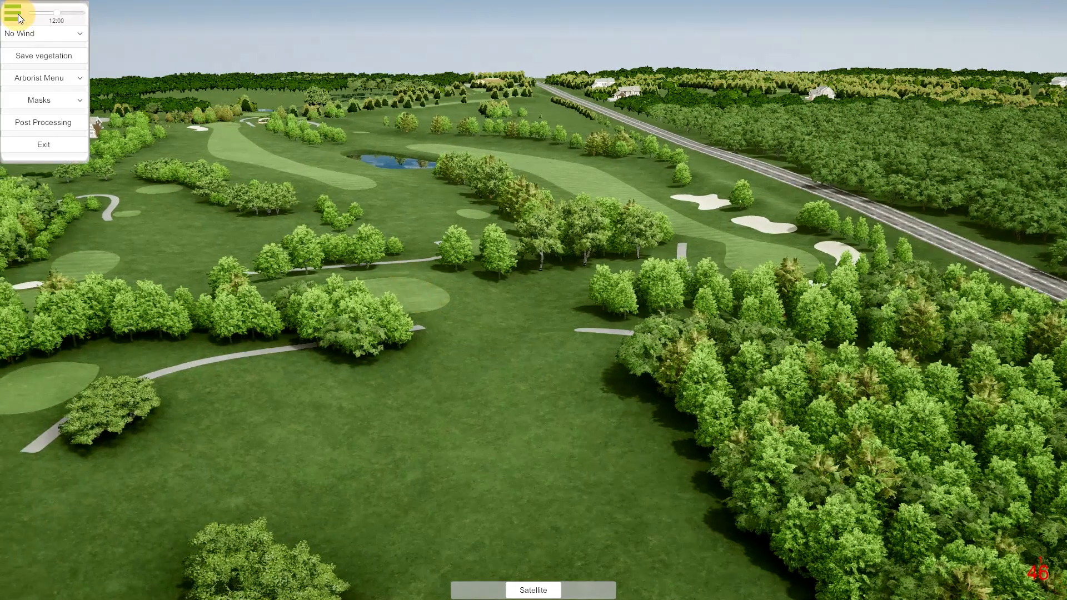
{"action": "left_click", "coordinate": [50, 79]}
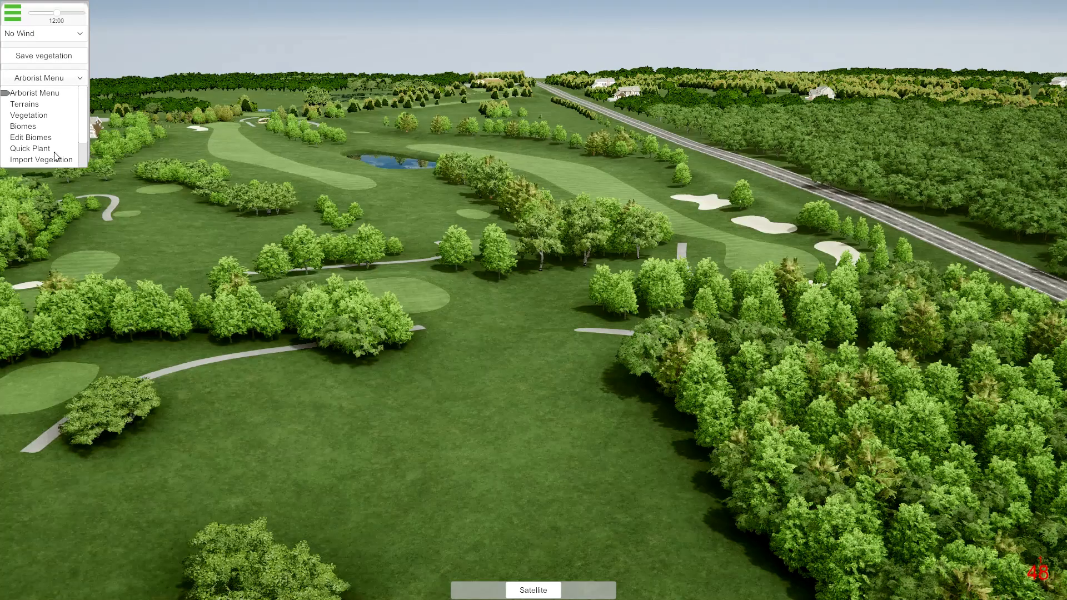
{"action": "left_click", "coordinate": [38, 138]}
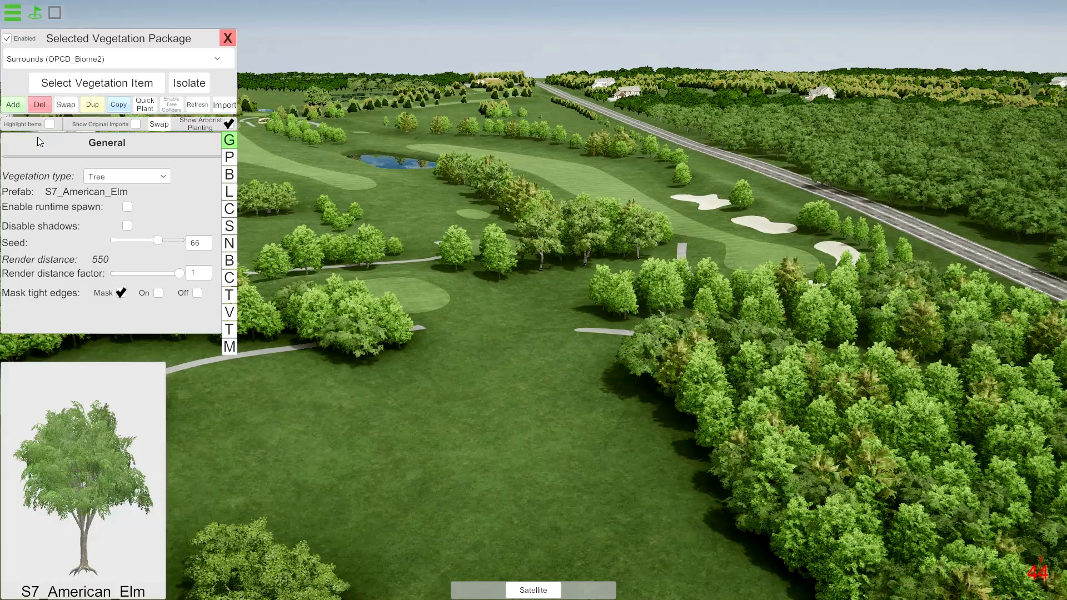
{"action": "left_click", "coordinate": [63, 64]}
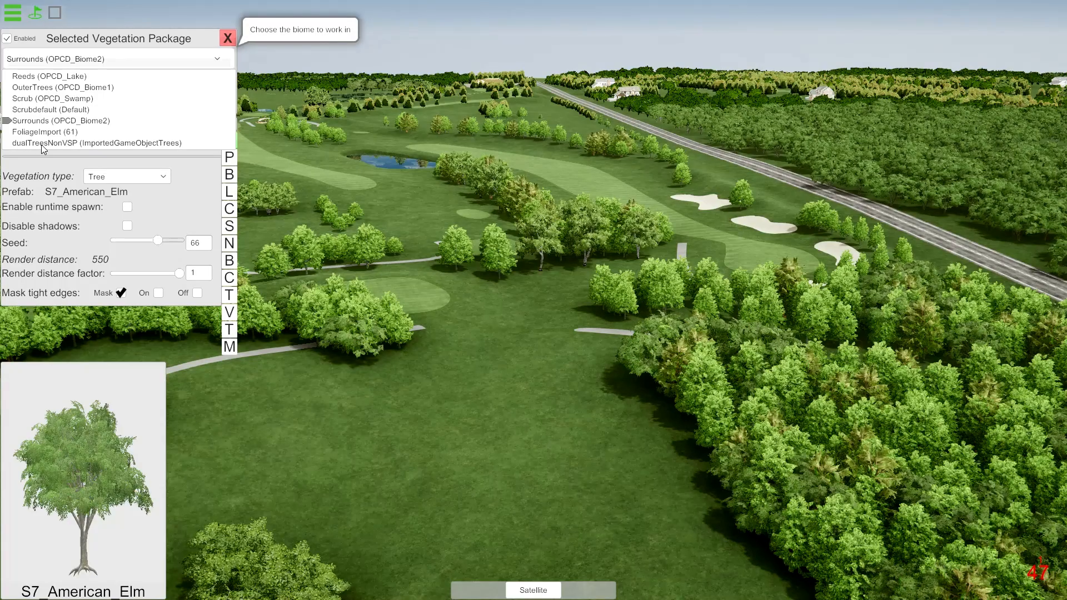
{"action": "left_click", "coordinate": [228, 39]}
Hide the tee and pin options and save the course's vegetation.
{"action": "left_click", "coordinate": [19, 11]}
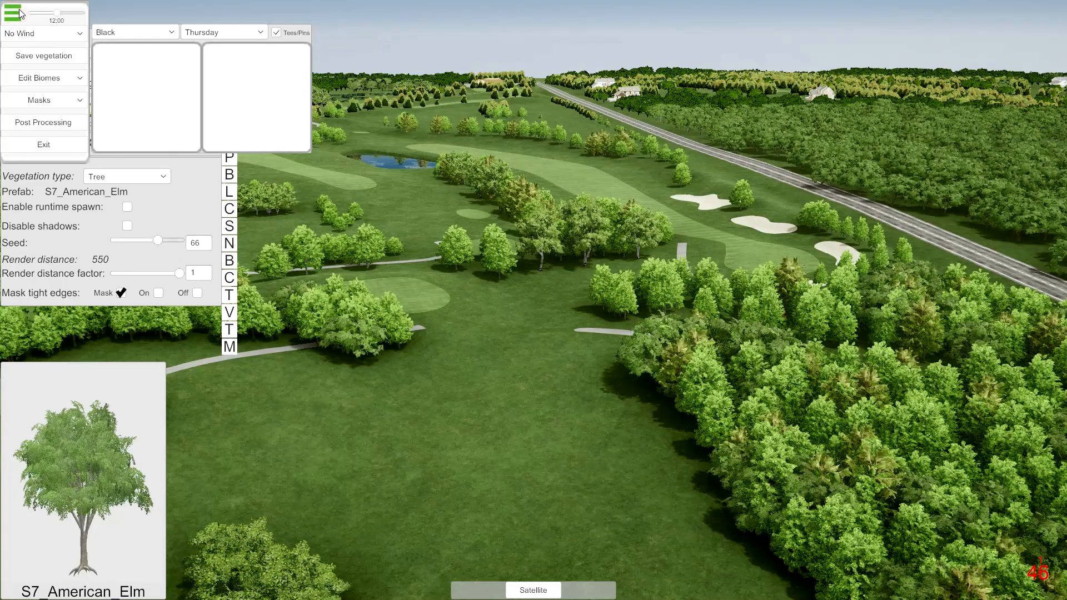
{"action": "left_click", "coordinate": [19, 14]}
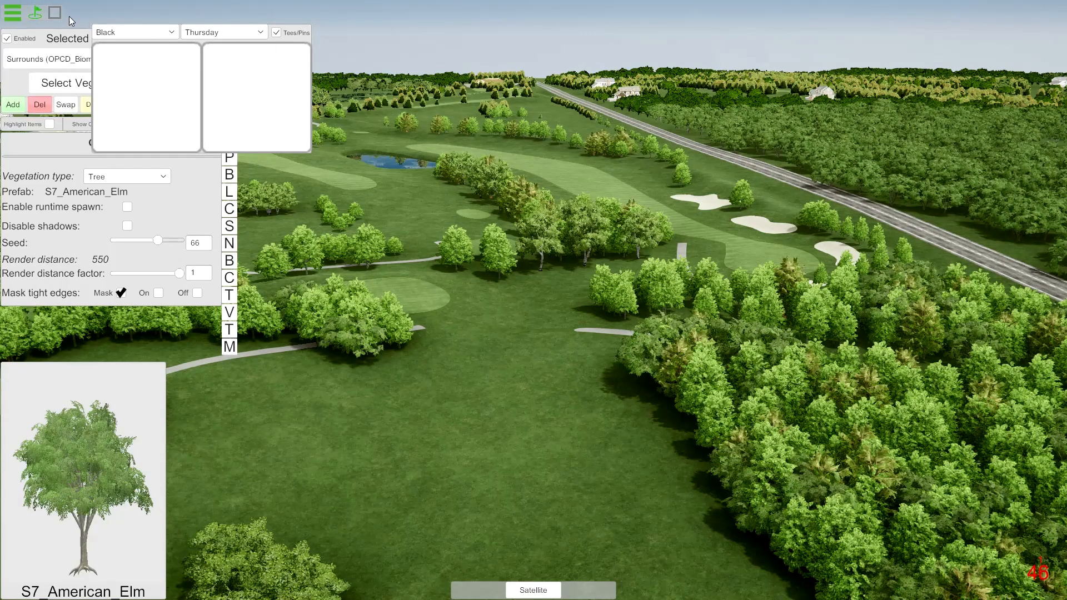
{"action": "left_click", "coordinate": [15, 13]}
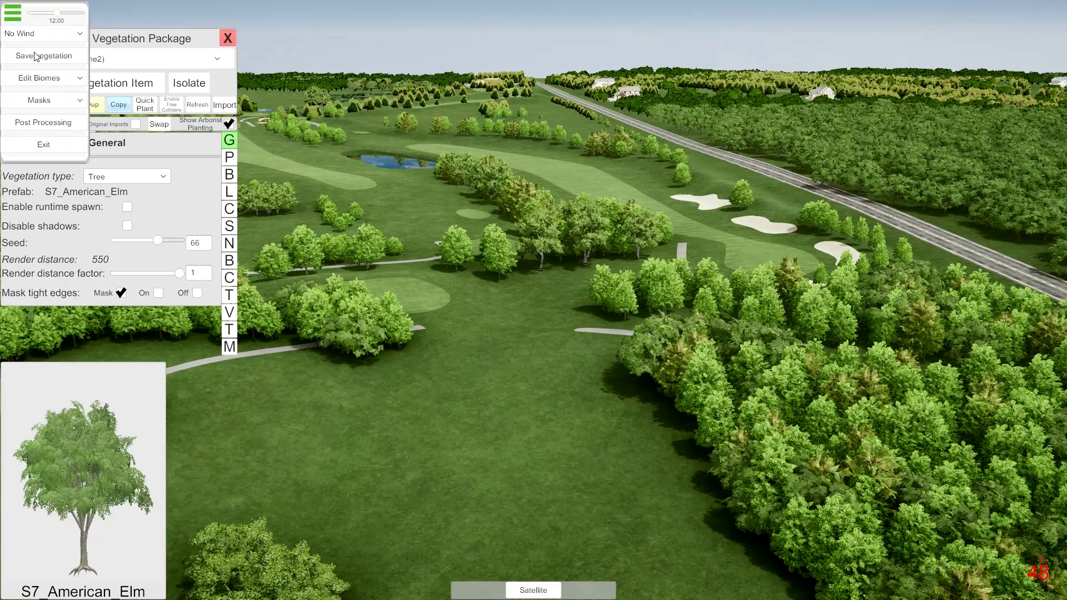
{"action": "left_click", "coordinate": [41, 57]}
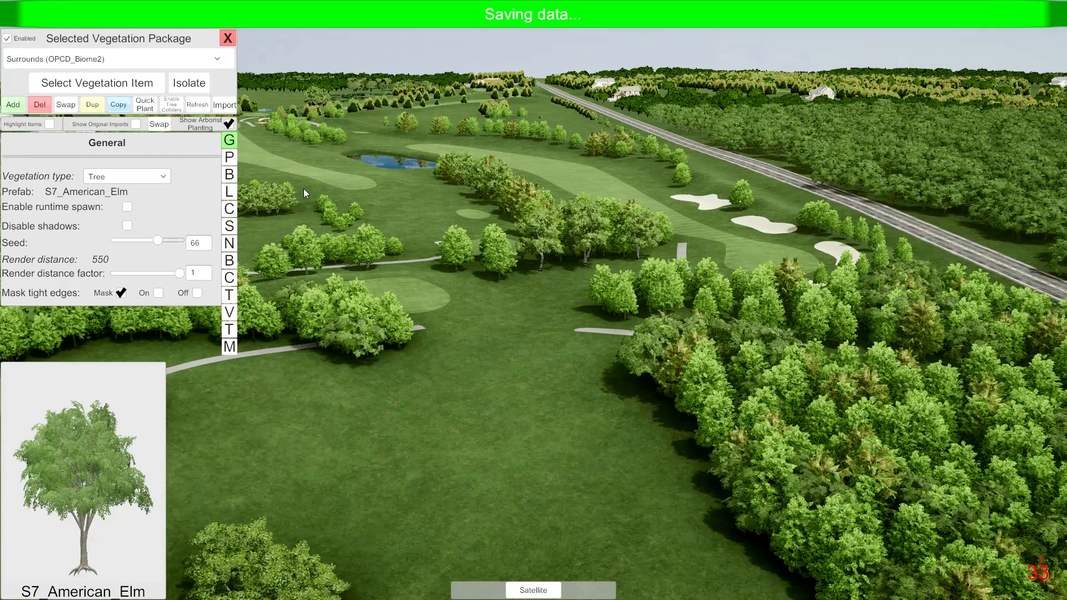